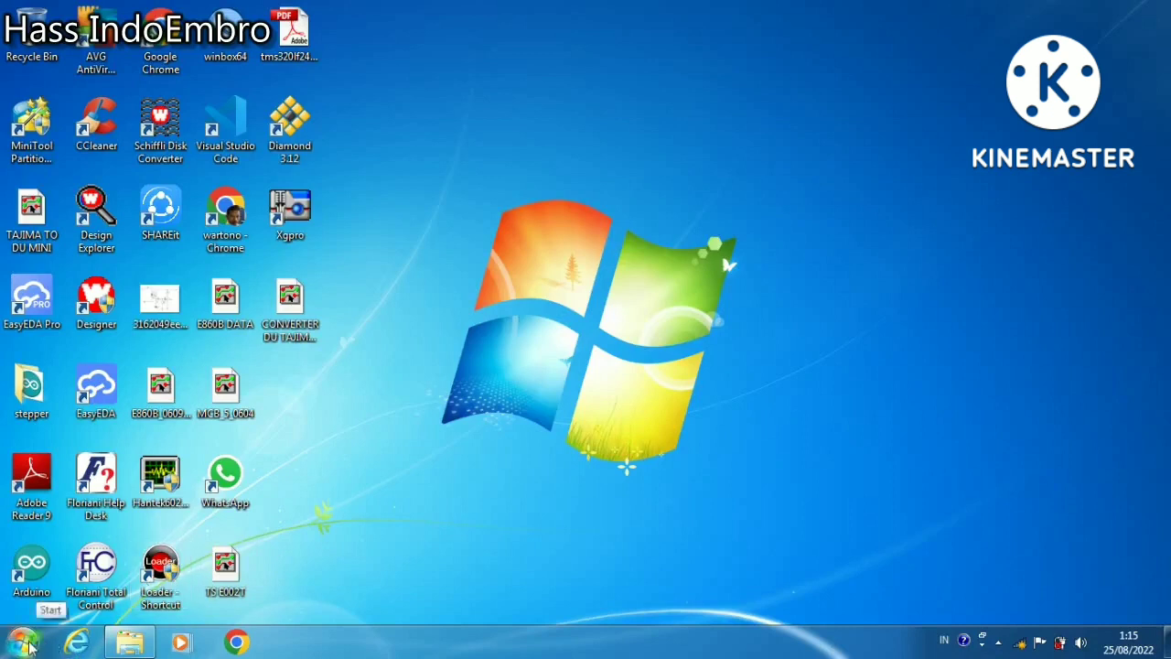
Launch Layout from the Orcad Family Release 9.2 program group
click(23, 642)
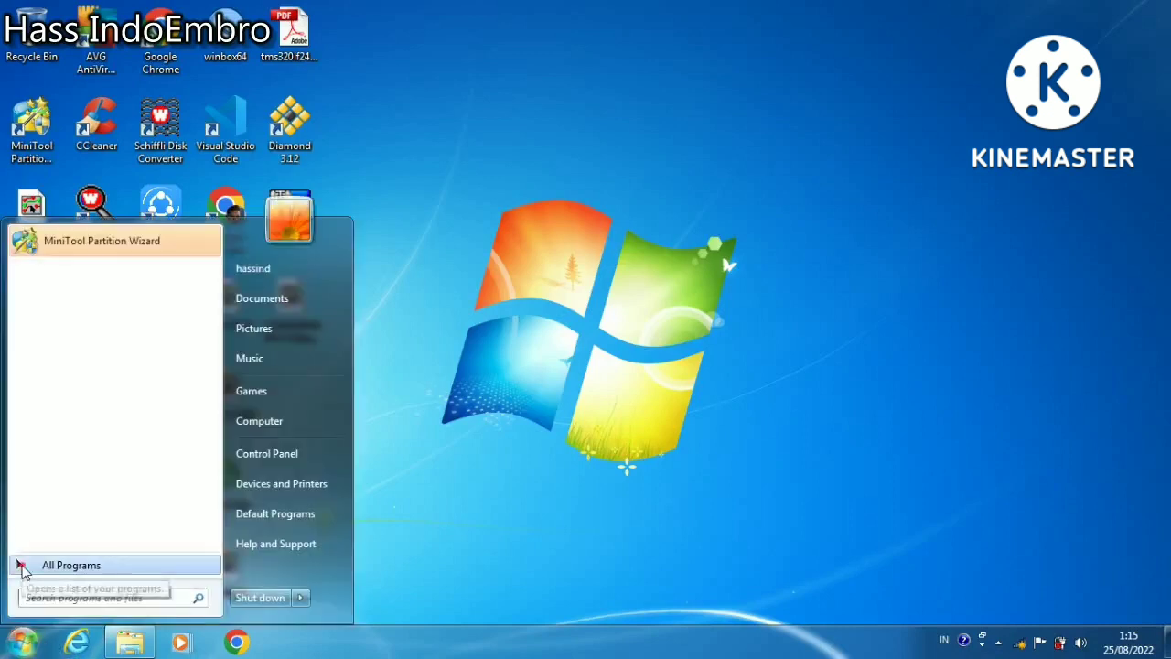
click(24, 565)
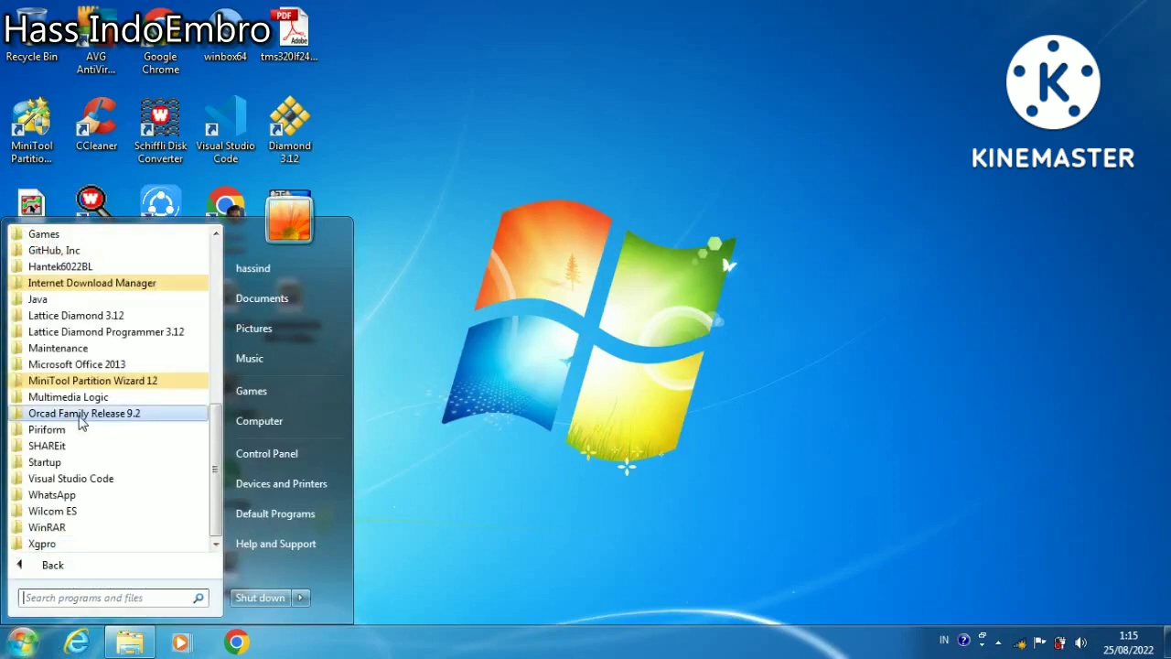
click(80, 416)
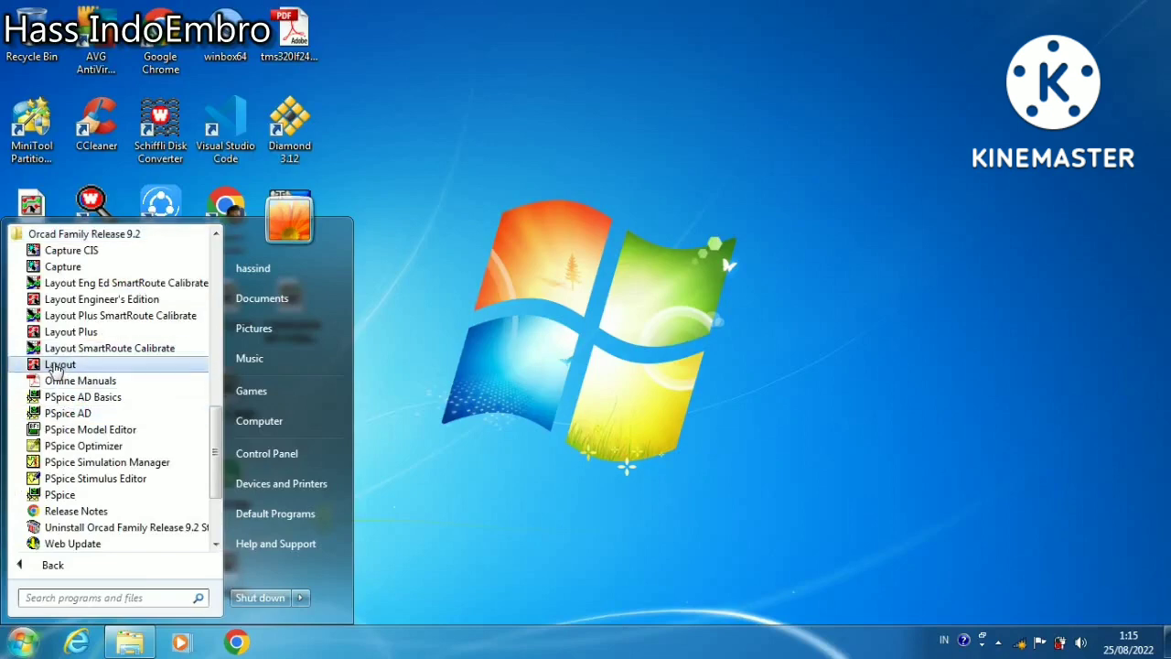
click(57, 365)
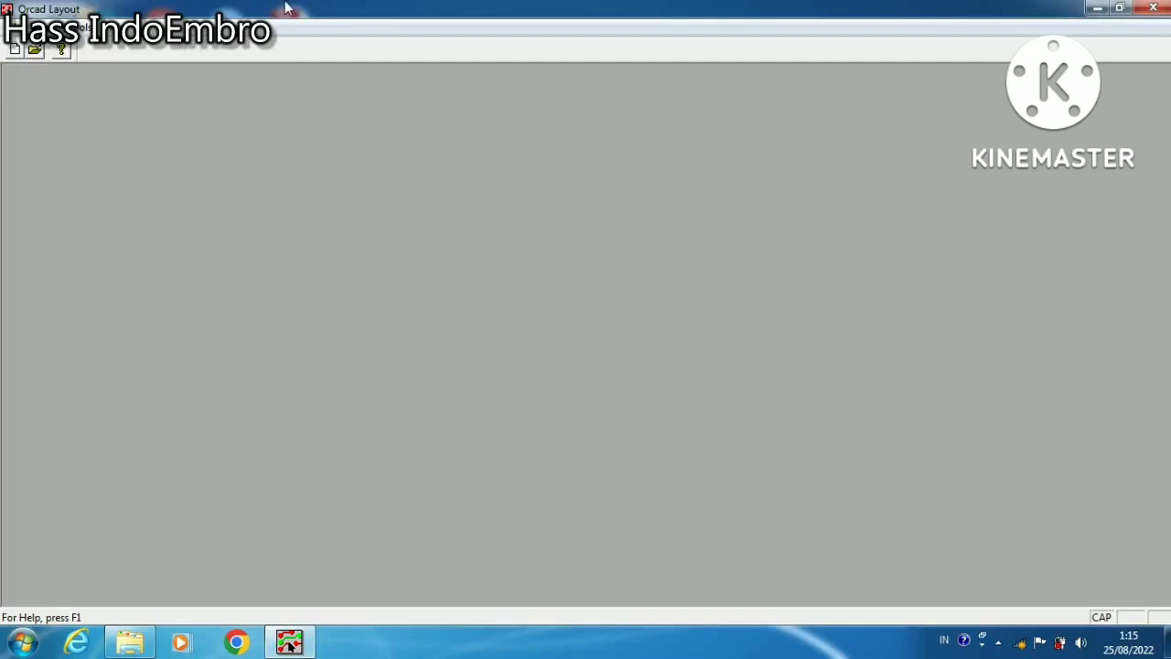
mouse_move(426, 8)
Switch to the sensor swf folder in Windows Explorer and locate the yt-bobbin sensor swf archive
click(129, 642)
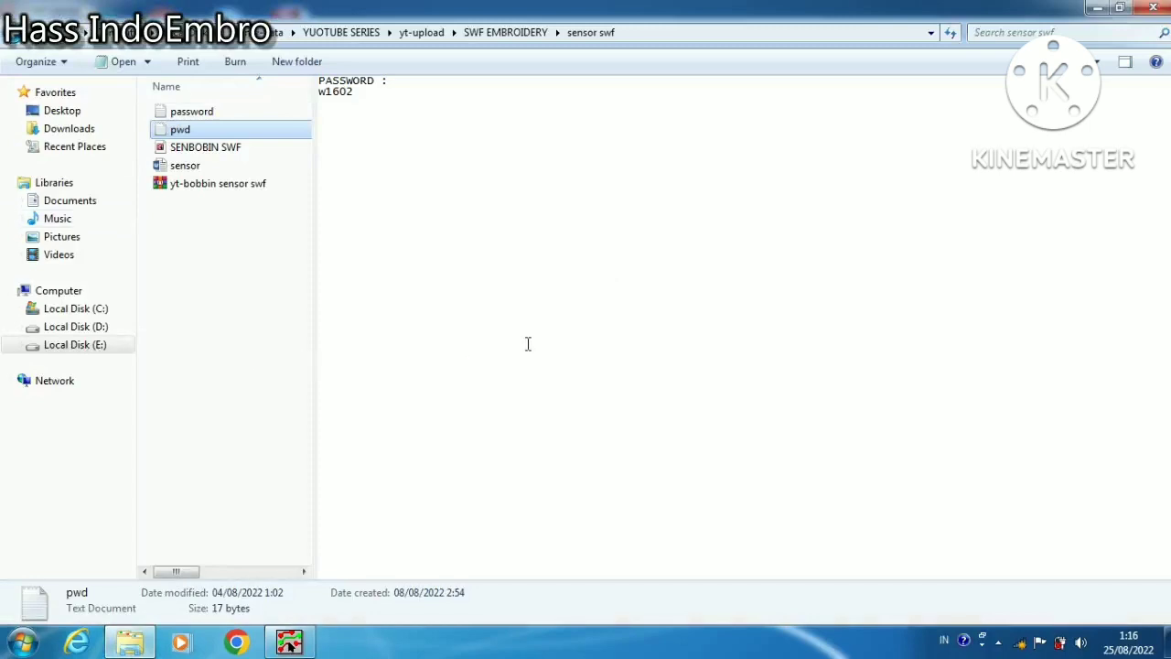
click(233, 188)
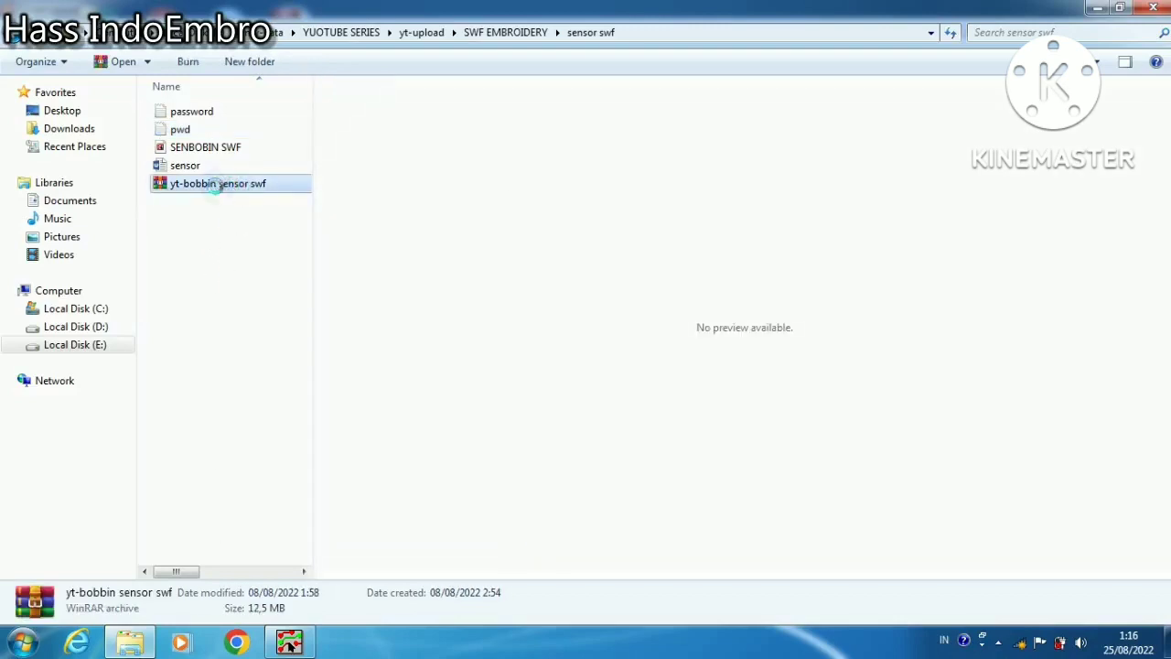
right_click(217, 189)
click(178, 271)
click(180, 276)
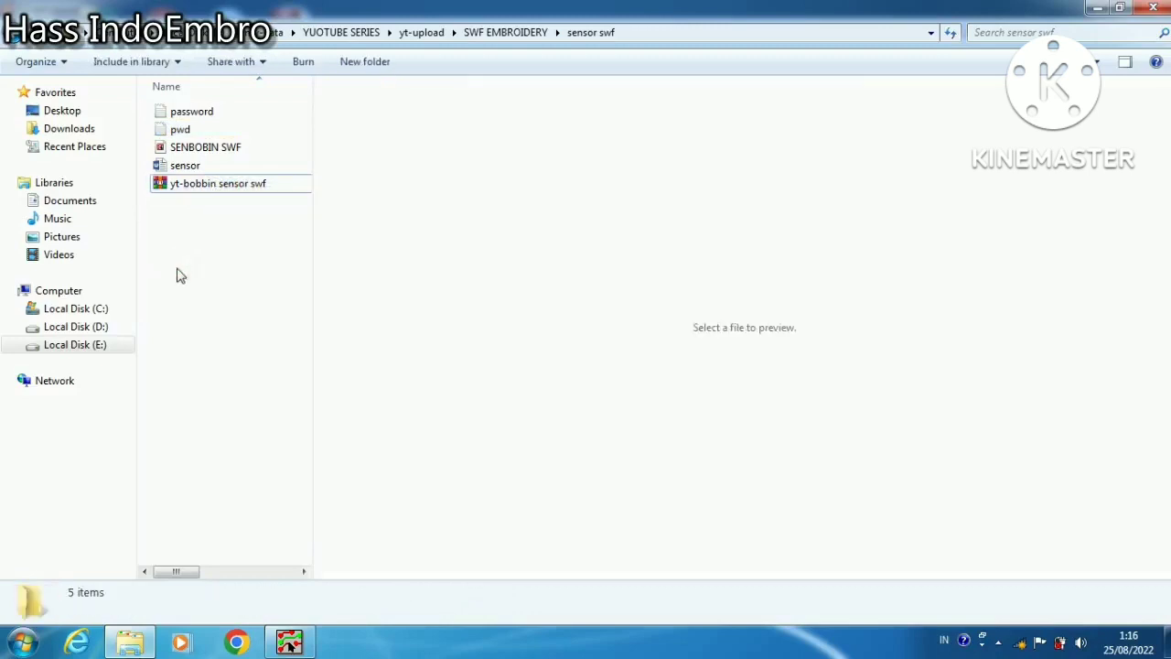
click(182, 234)
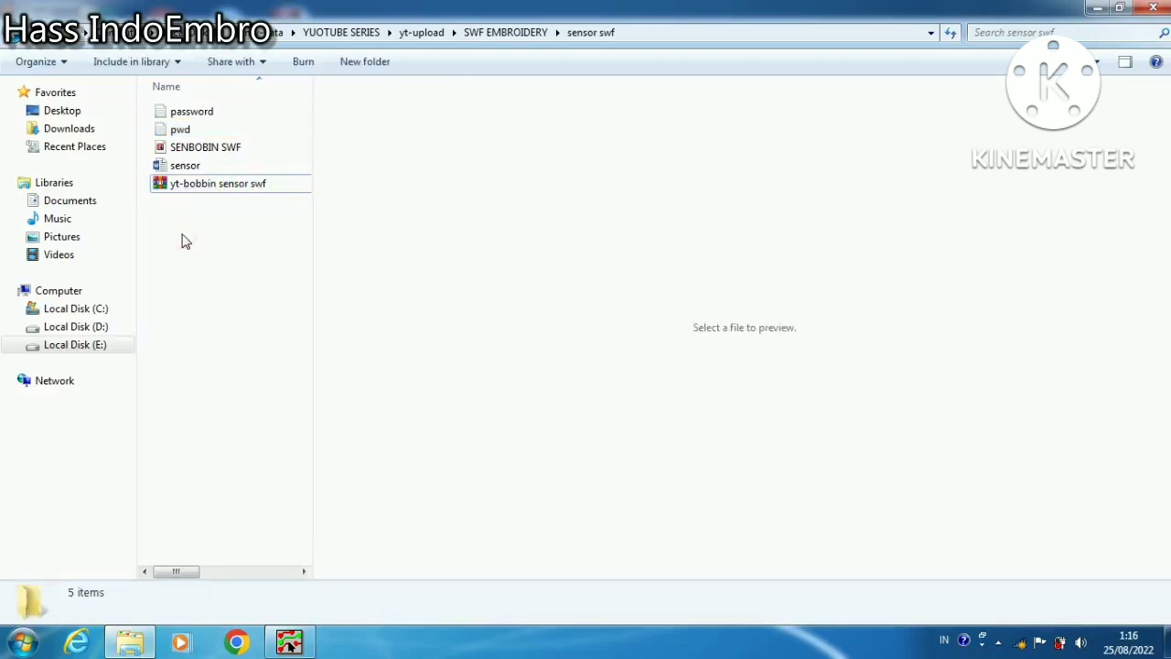
View the contents of the yt-bobbin sensor swf archive in WinRAR, dismiss the licence reminder and close the archive
click(205, 188)
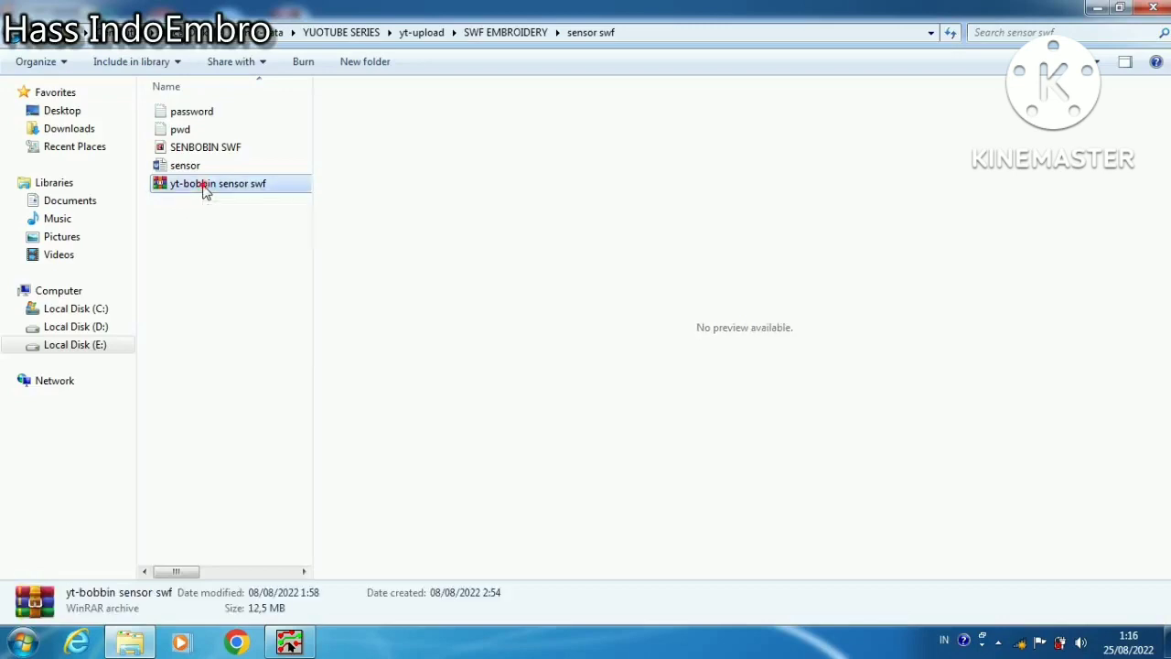
double_click(206, 187)
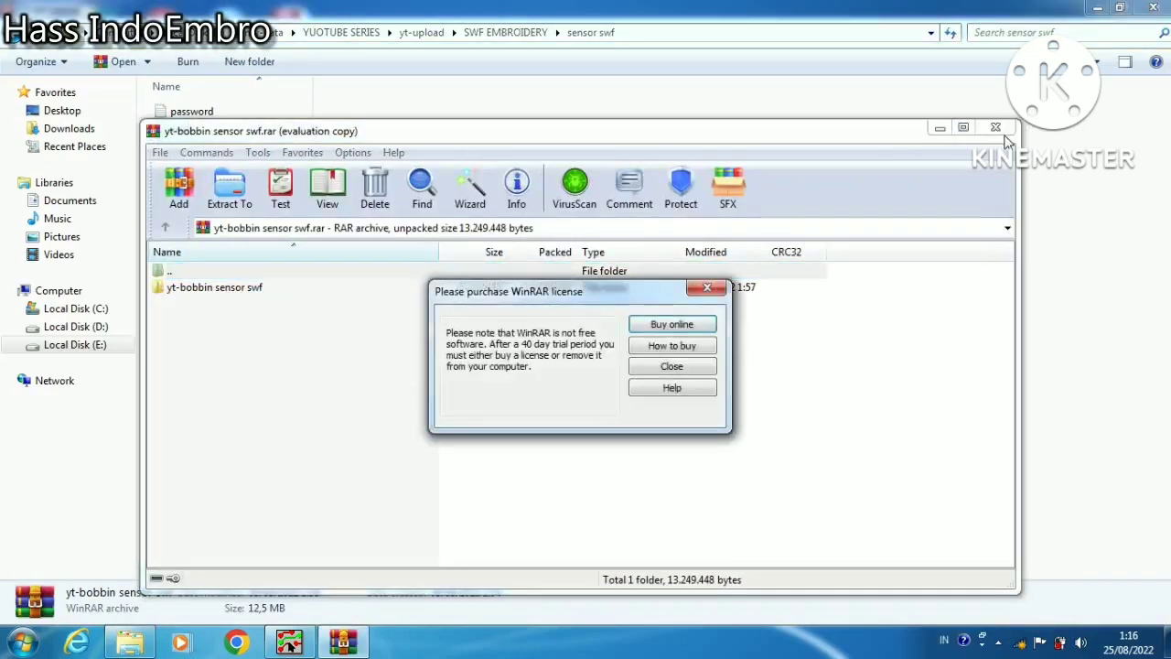
click(672, 366)
click(995, 127)
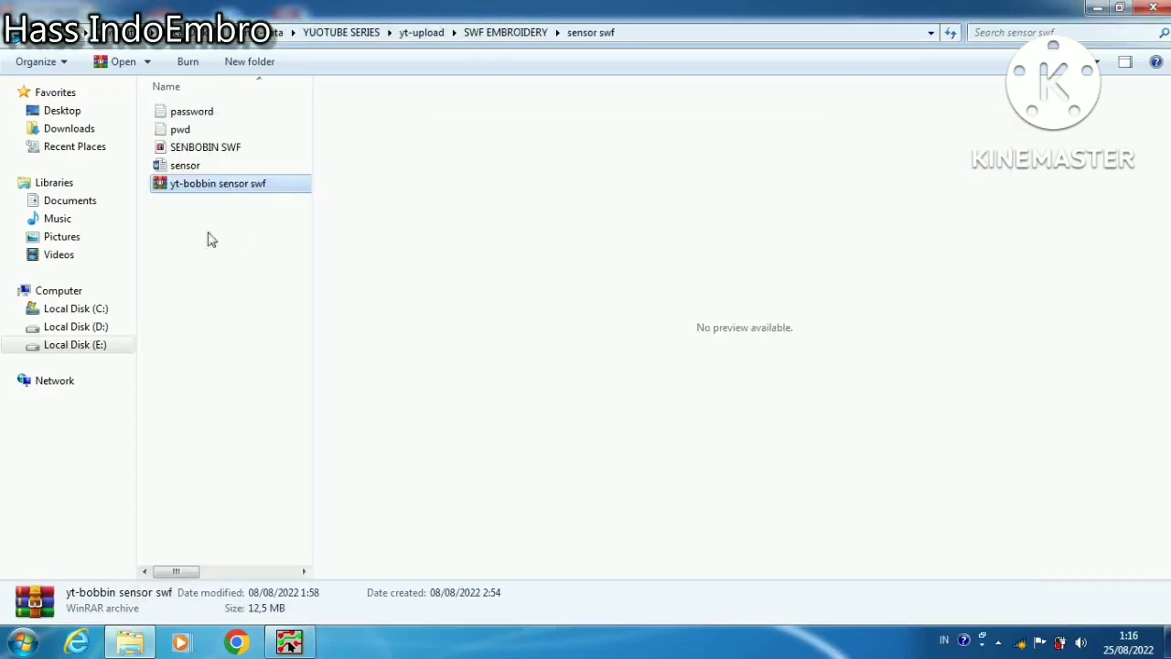
Extract the yt-bobbin sensor swf archive into a folder of the same name and open its inner yt-bobbin sensor swf folder
right_click(236, 182)
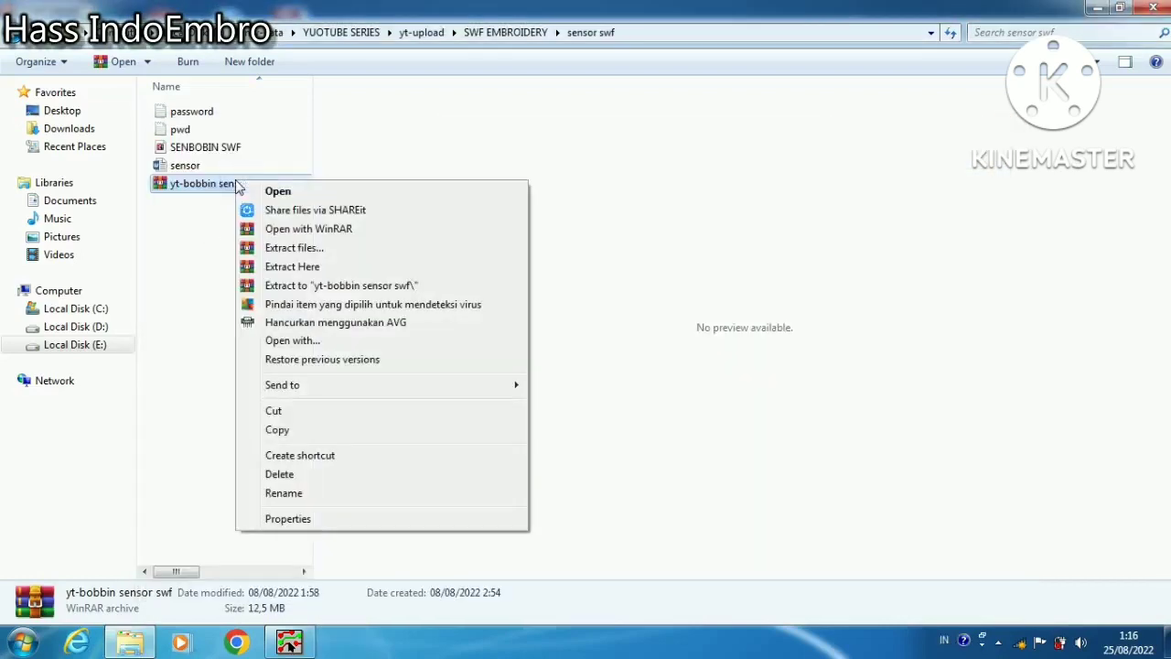
click(305, 286)
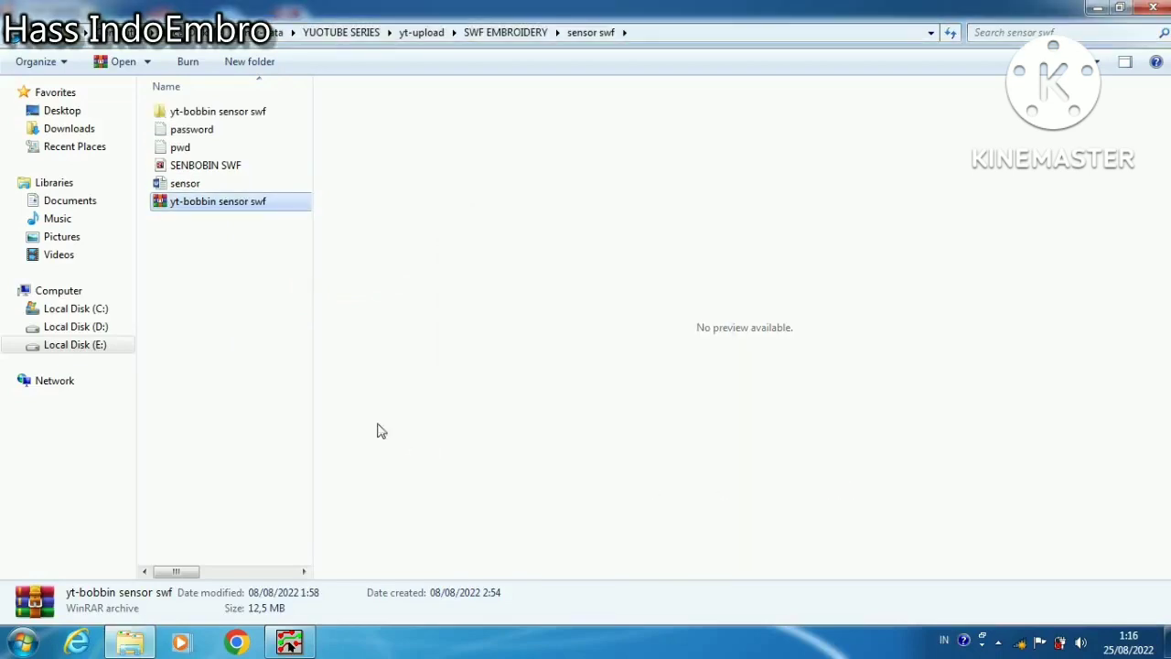
double_click(216, 113)
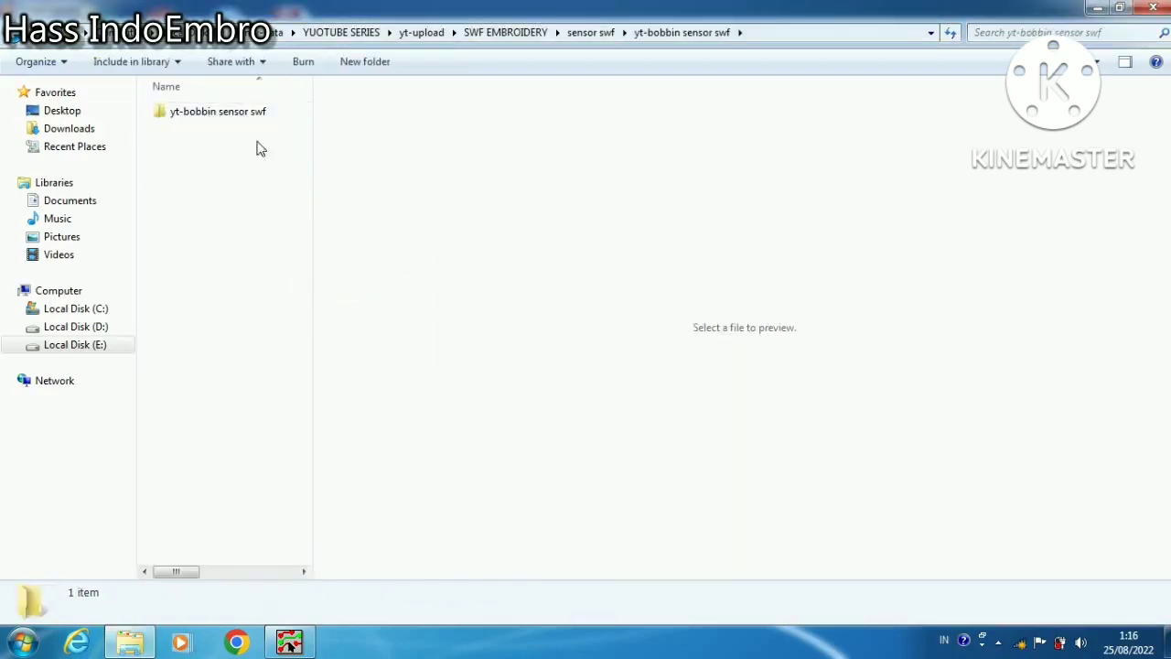
double_click(235, 112)
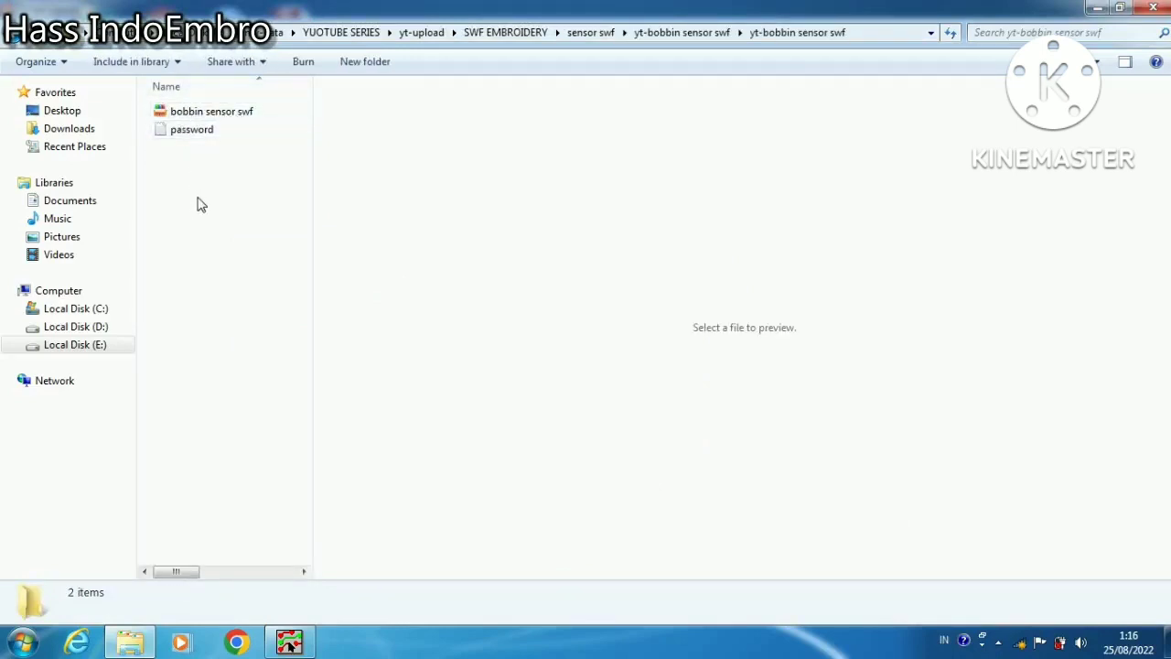
Run the bobbin sensor swf self-extracting archive and extract it to the default destination folder, entering the archive password
double_click(211, 111)
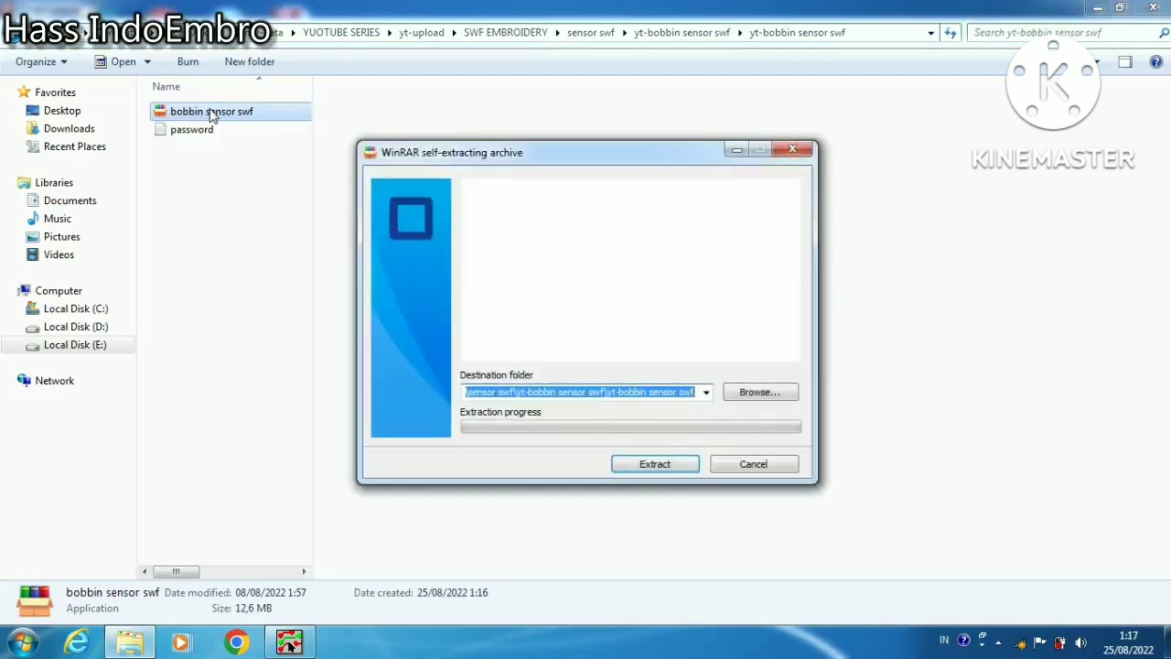
click(654, 464)
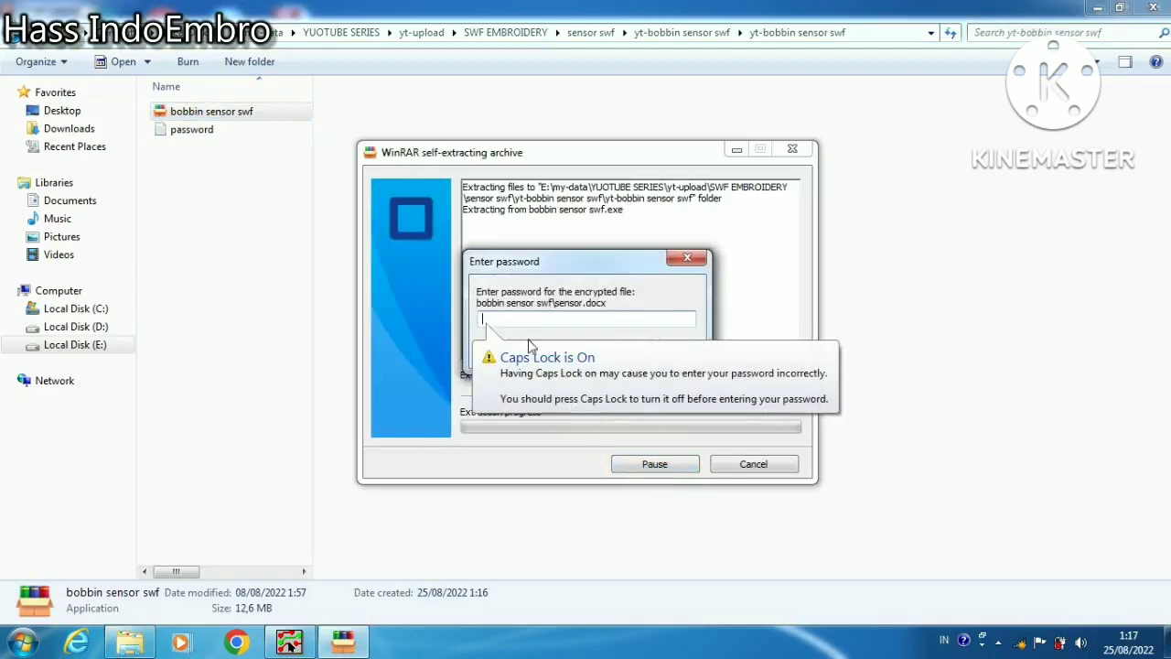
key(Caps_Lock)
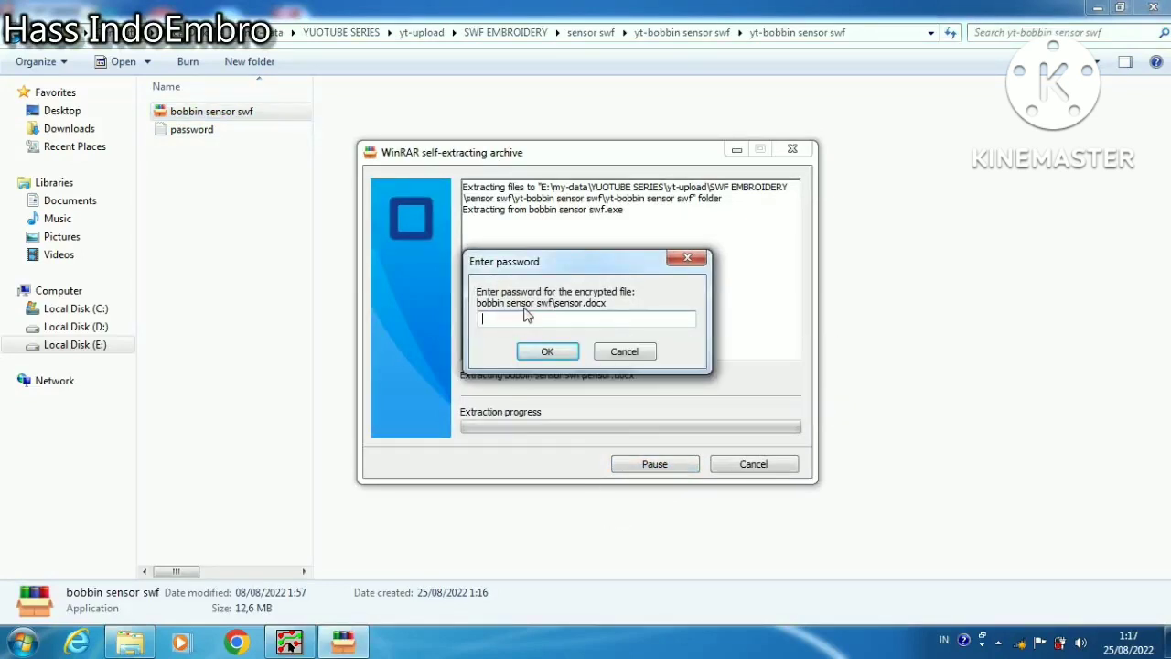
text(*****)
click(547, 351)
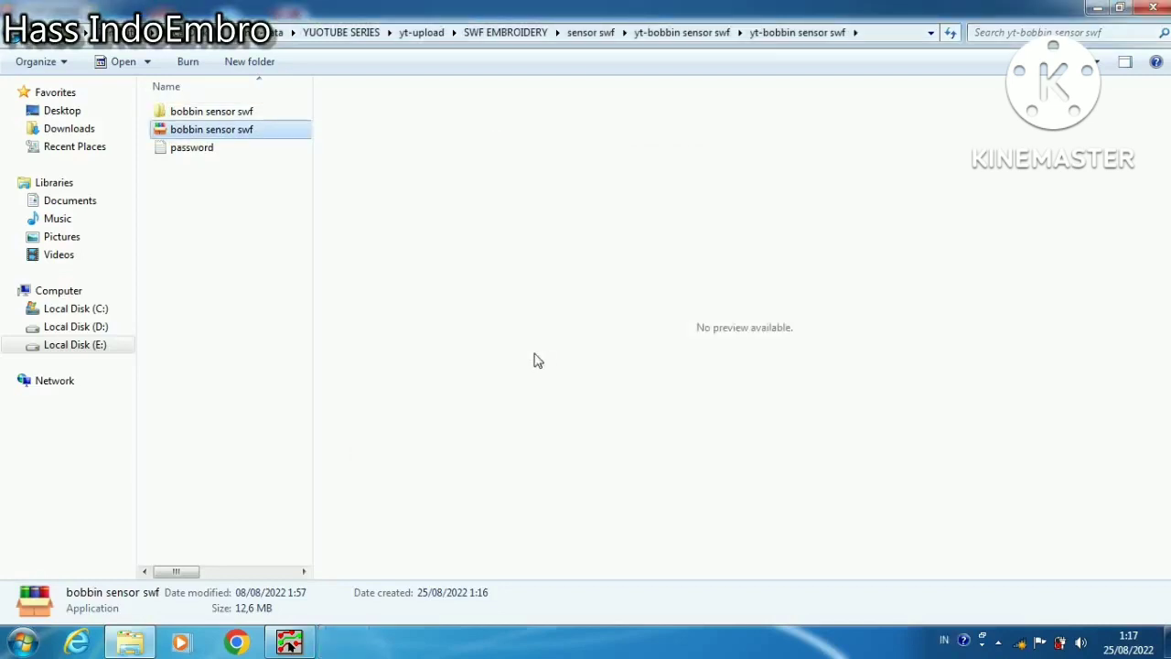
Open the SENBOBIN SWF board design from the extracted bobbin sensor swf folder and dismiss the Windows colour scheme prompt
double_click(182, 112)
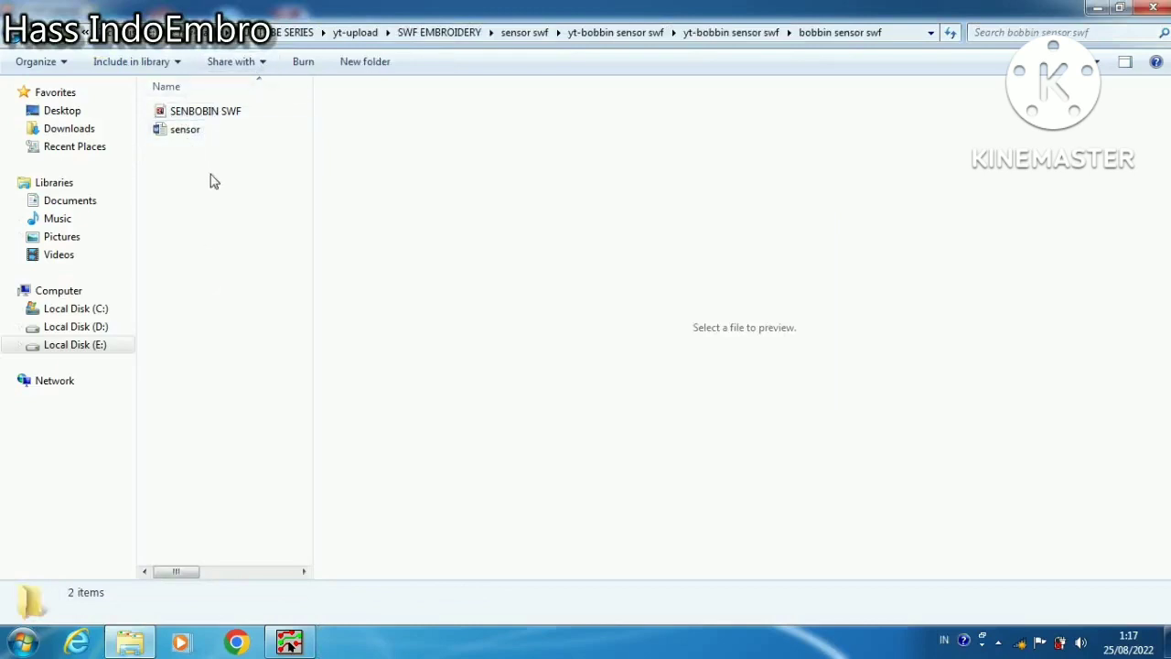
double_click(227, 115)
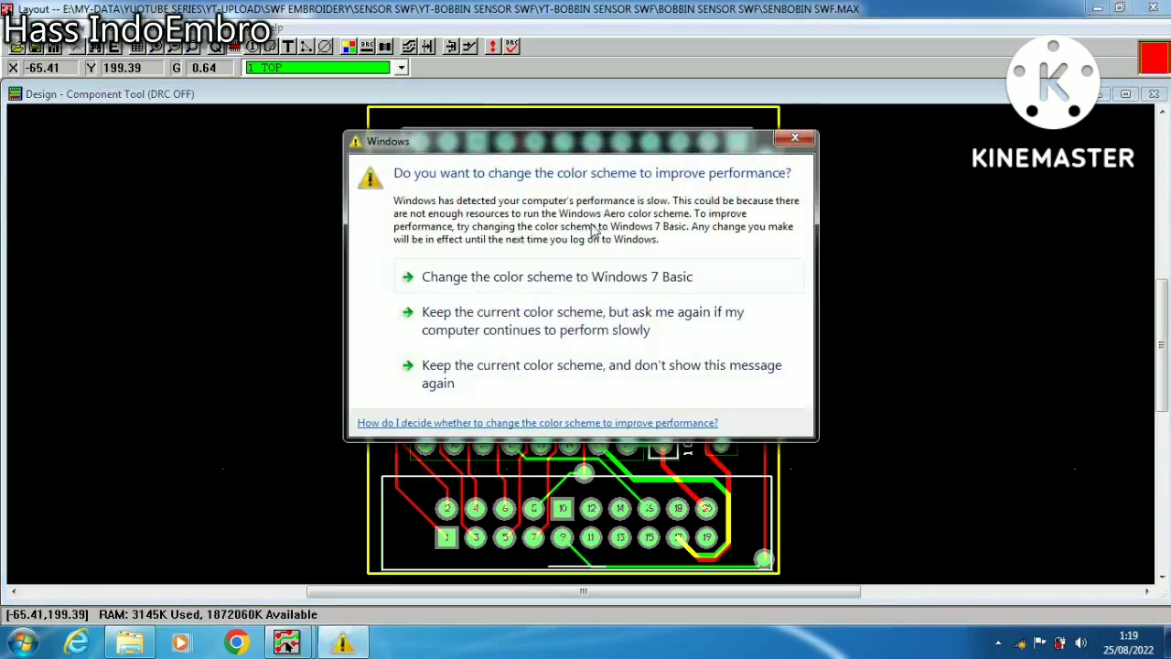
click(796, 139)
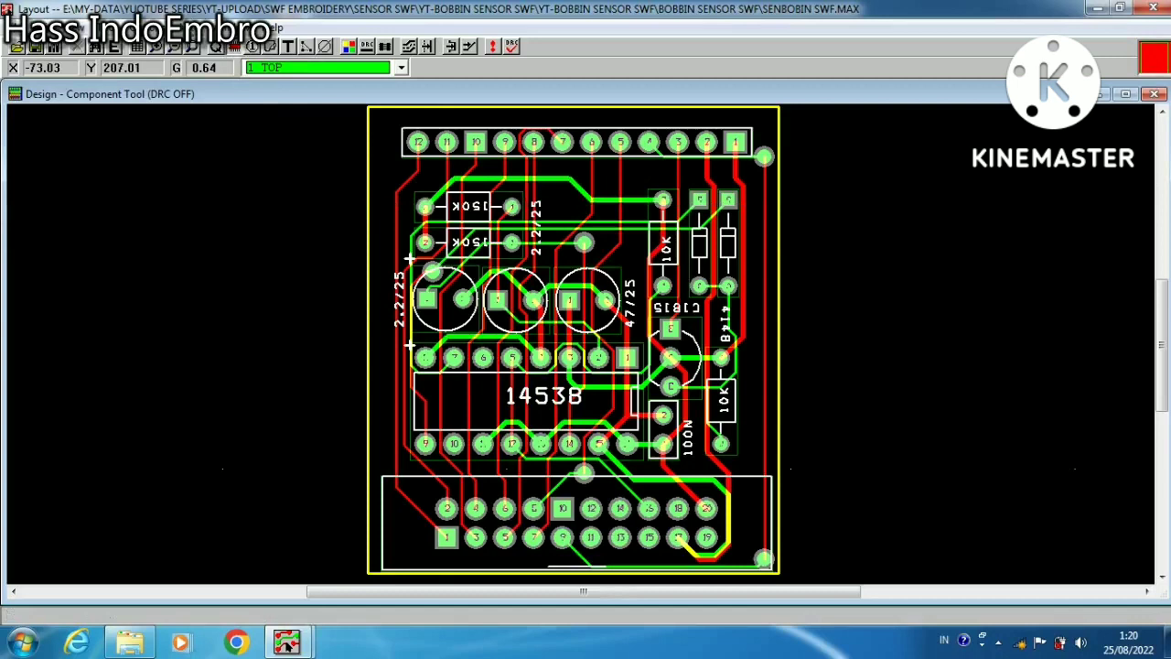
Unroute the net attached to pin 12 of the board's upper connector using Edit Segment Mode
click(450, 45)
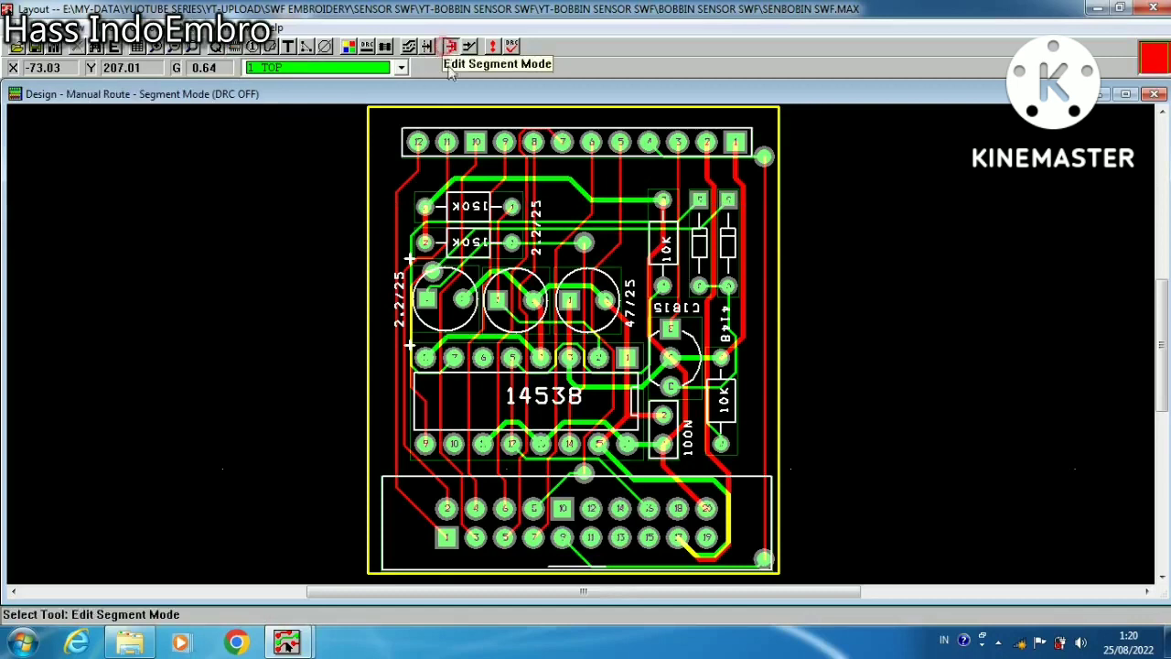
click(417, 140)
right_click(419, 139)
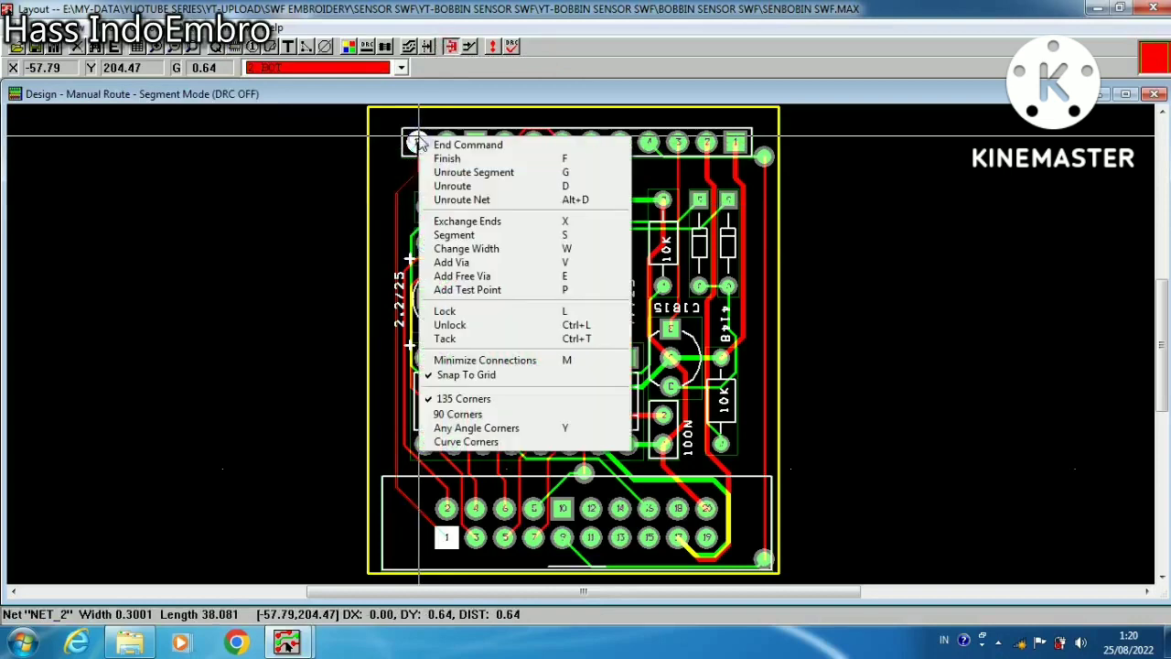
click(449, 200)
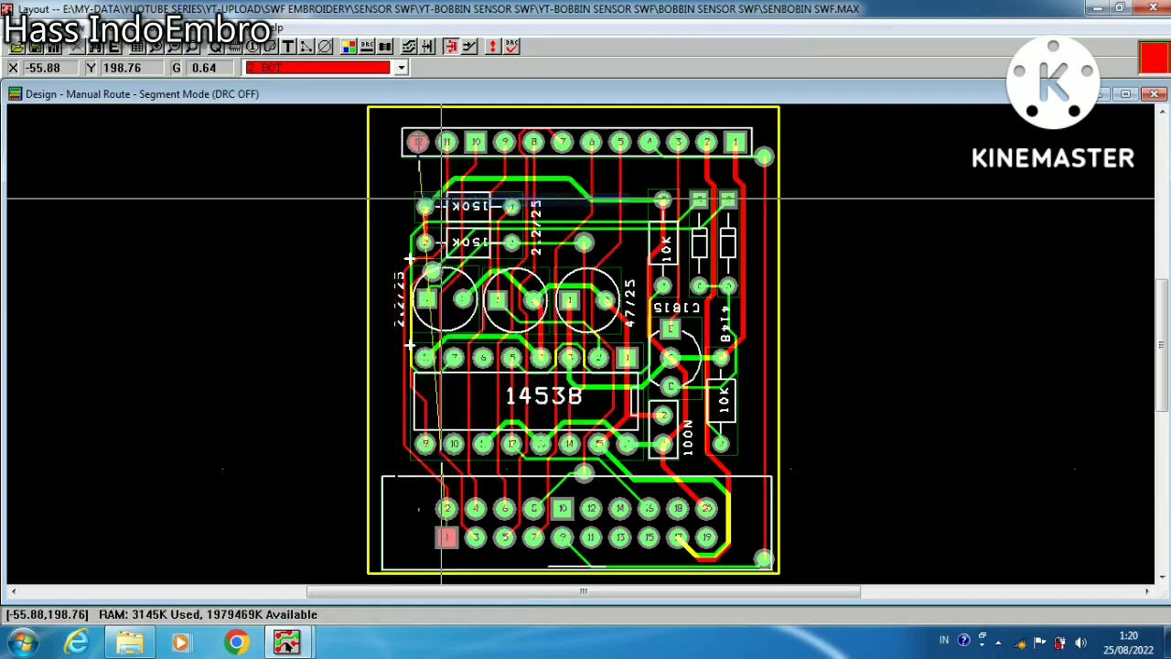
click(417, 141)
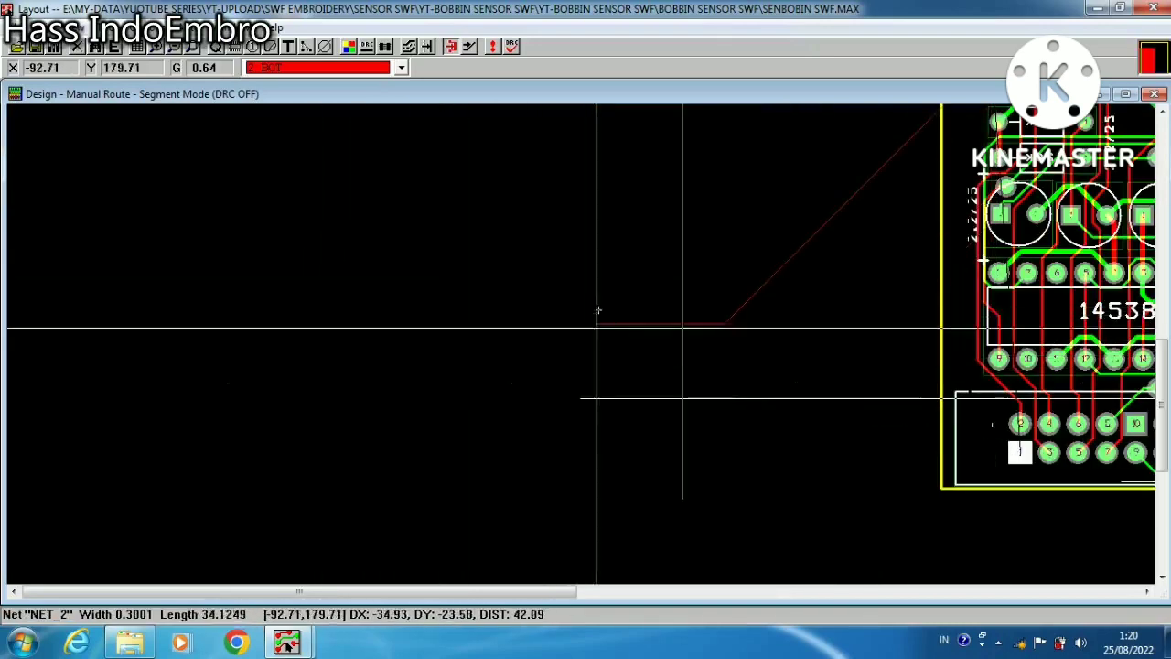
right_click(688, 291)
click(732, 293)
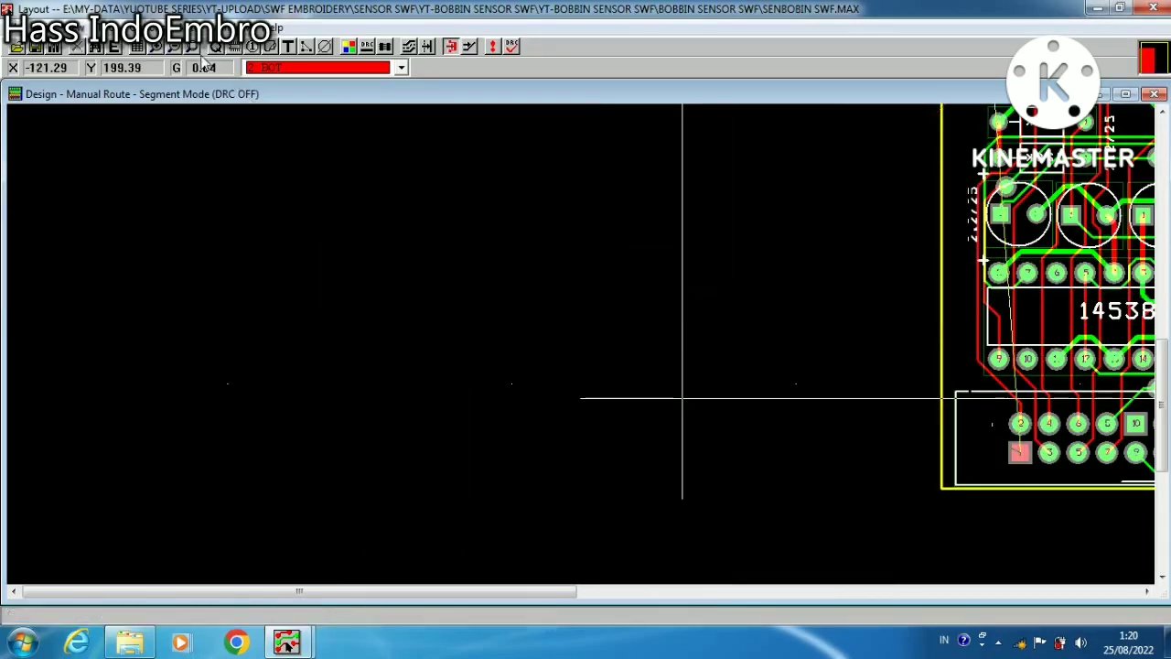
Unroute the entire board and switch Reconnect Mode on and off again
click(192, 48)
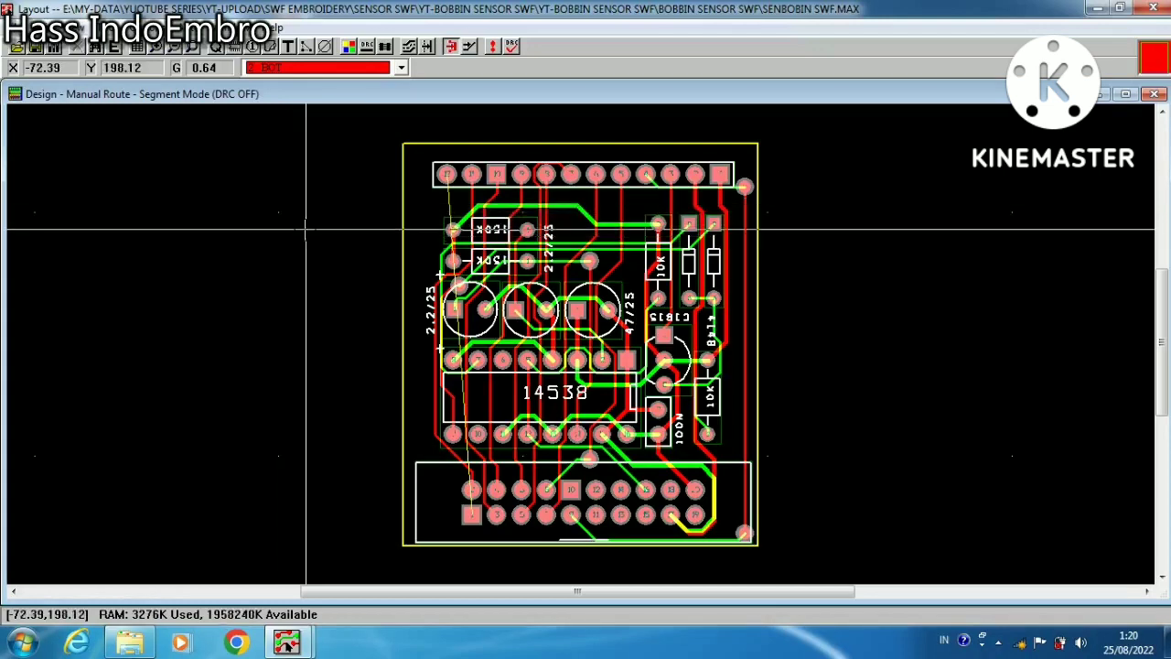
click(189, 27)
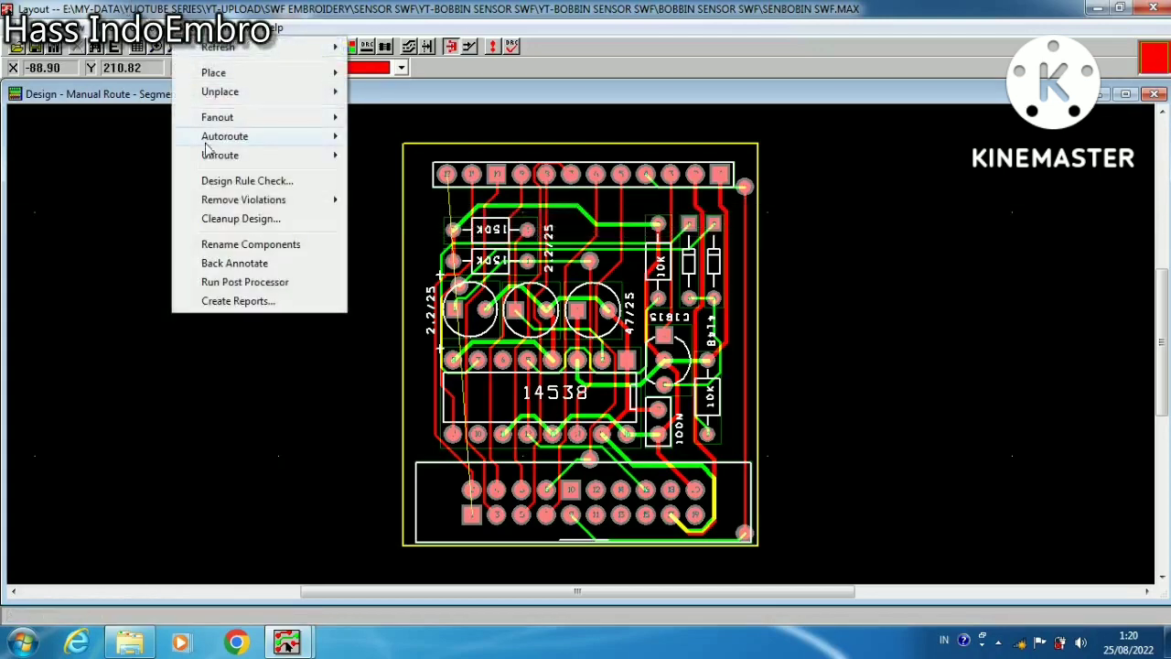
mouse_move(210, 154)
click(386, 155)
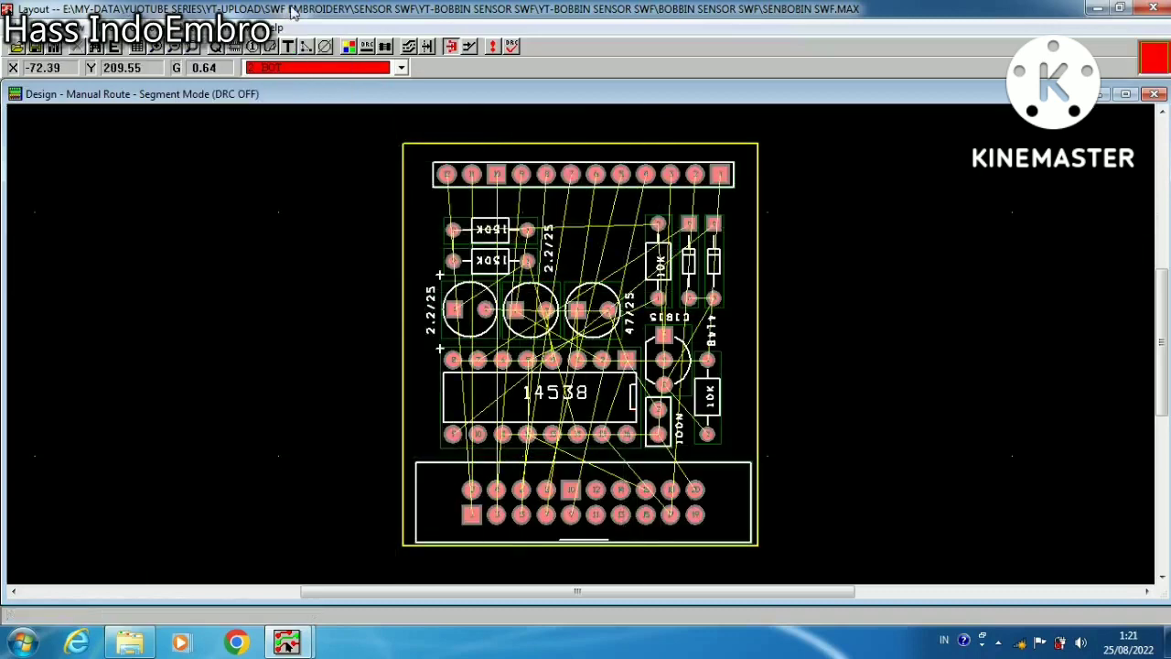
click(386, 46)
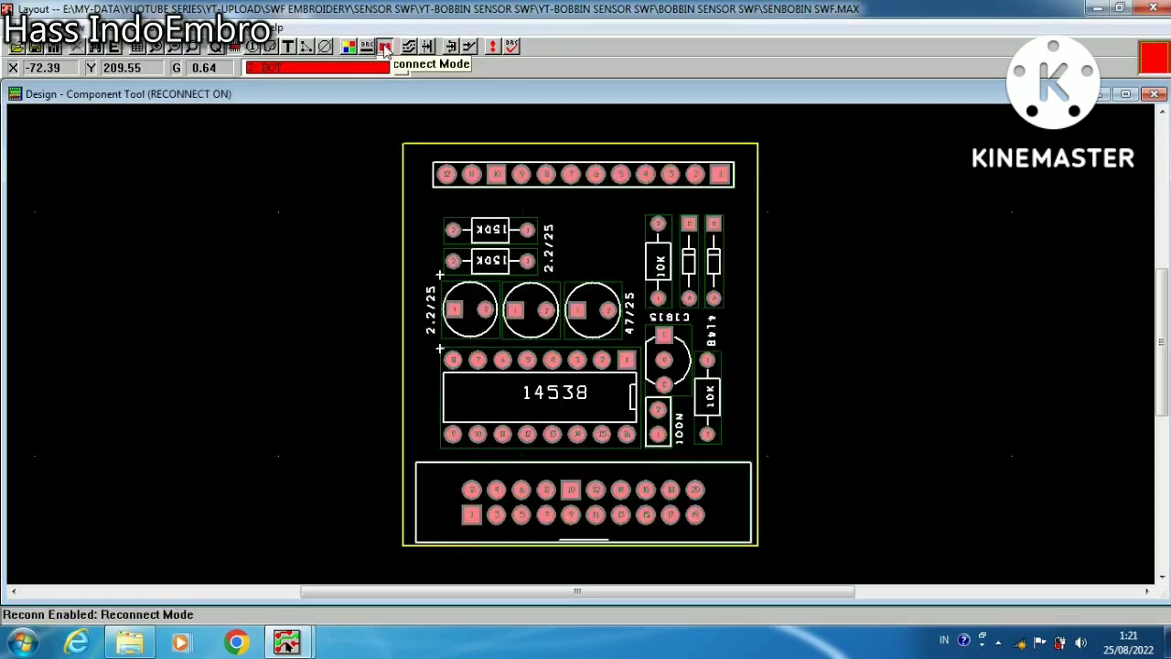
click(385, 48)
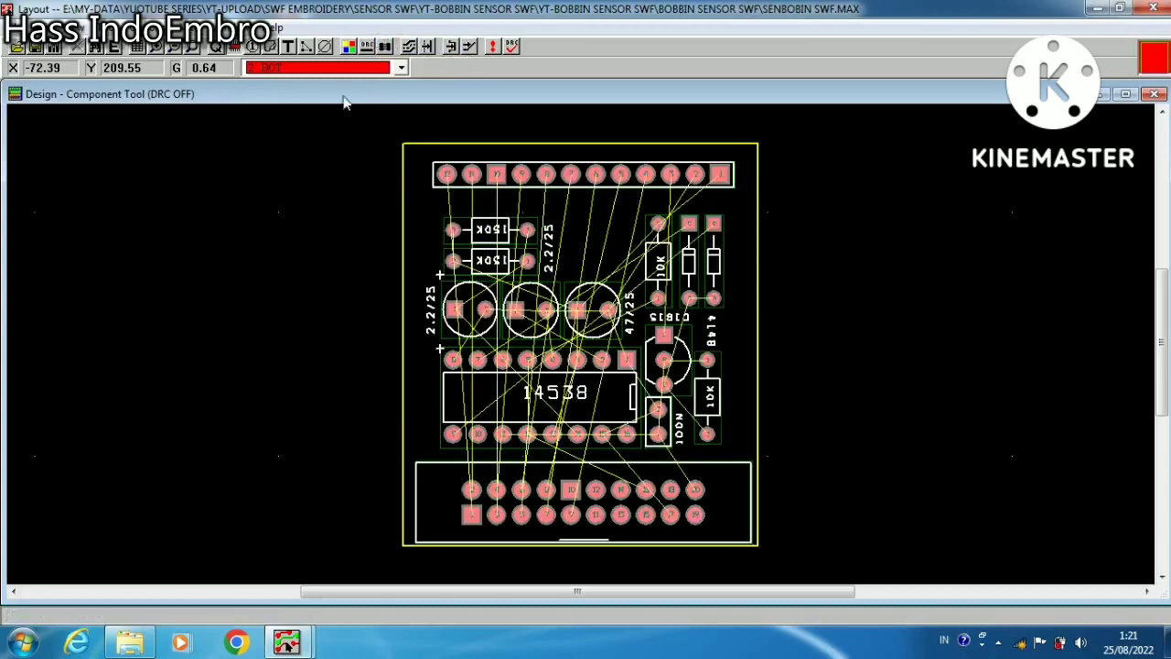
Manually route the net from pin 1 of the lower connector along the board's left edge to pin 12 of the upper connector on the bottom layer
click(450, 47)
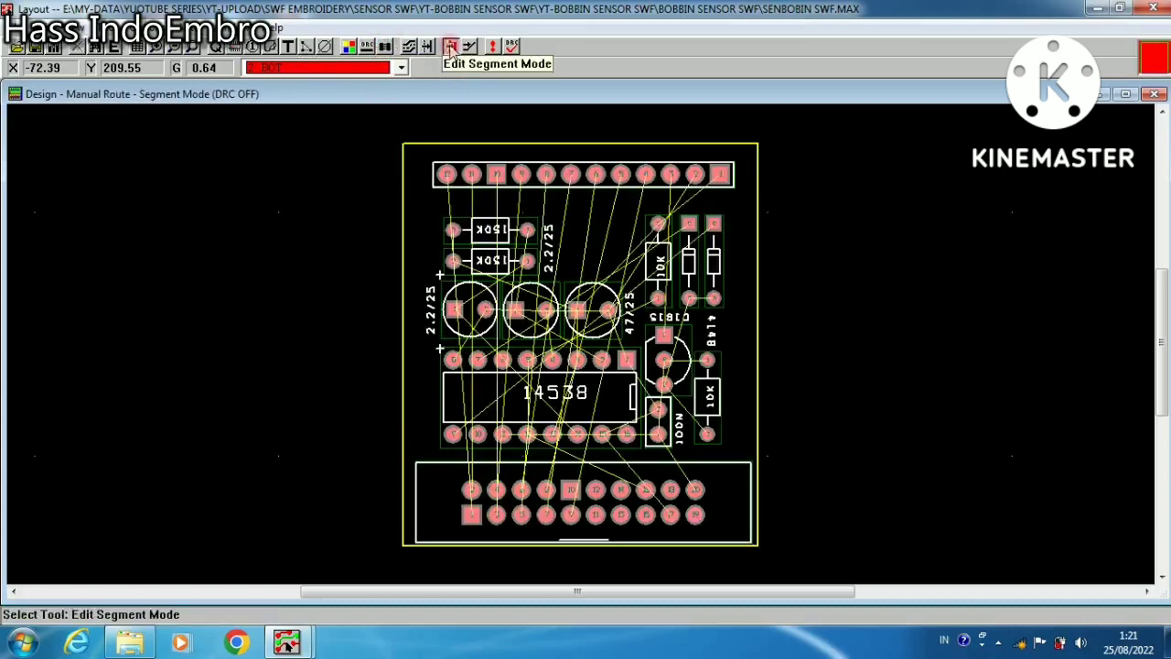
click(471, 515)
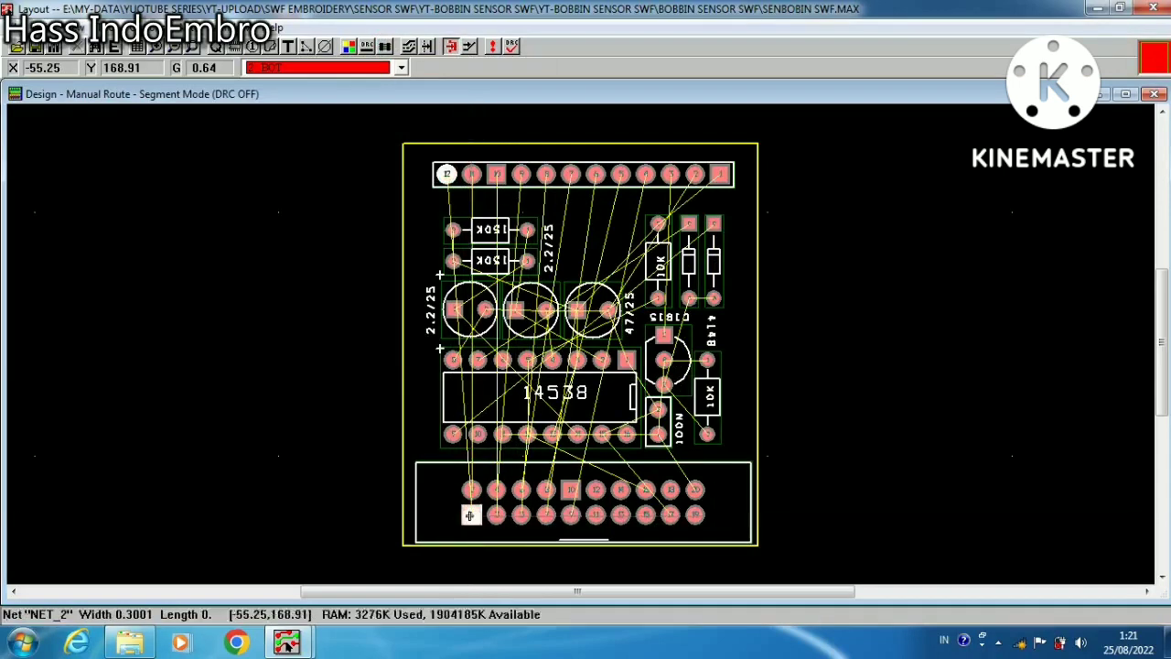
click(422, 472)
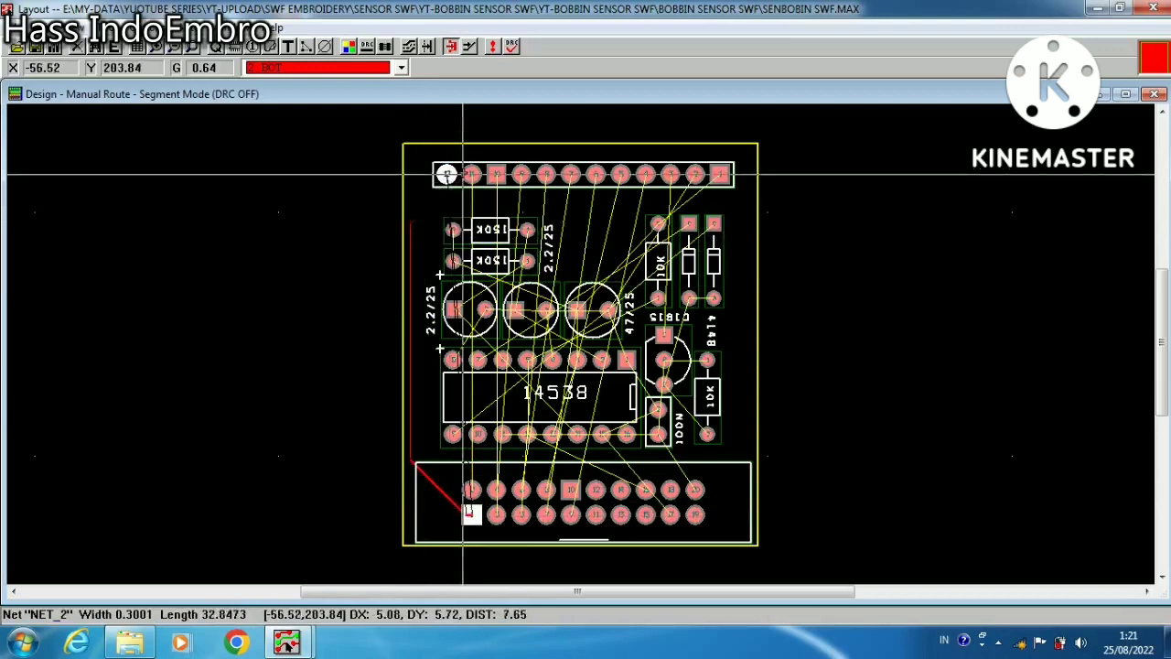
click(451, 210)
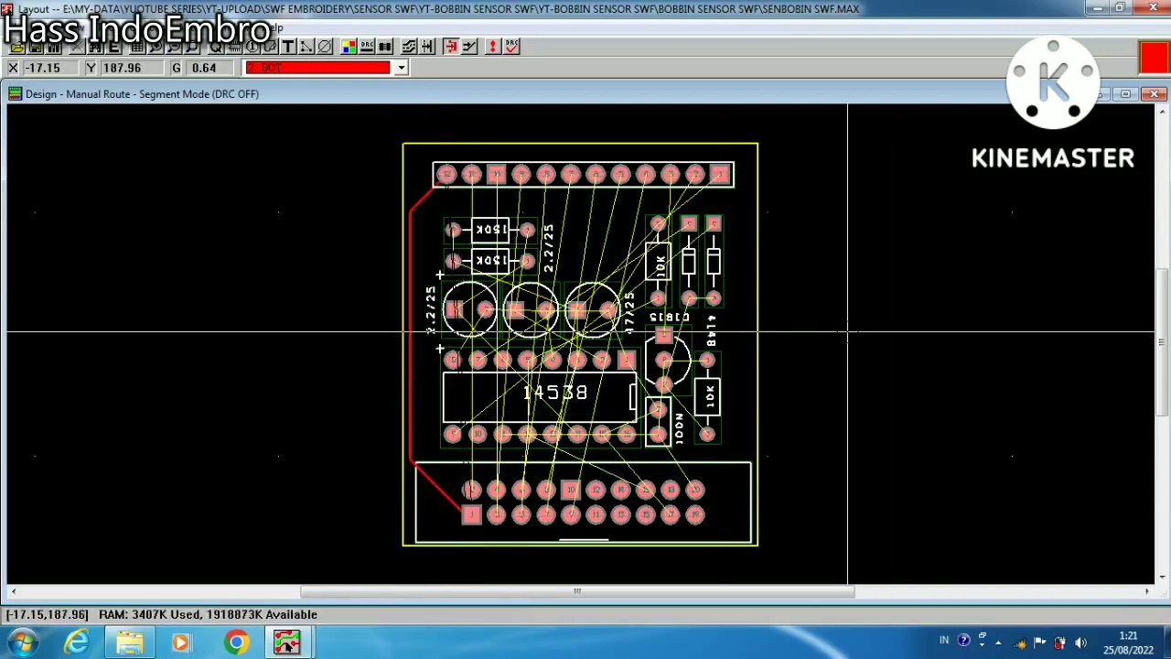
Unroute the entire board to remove the manually routed track
click(187, 27)
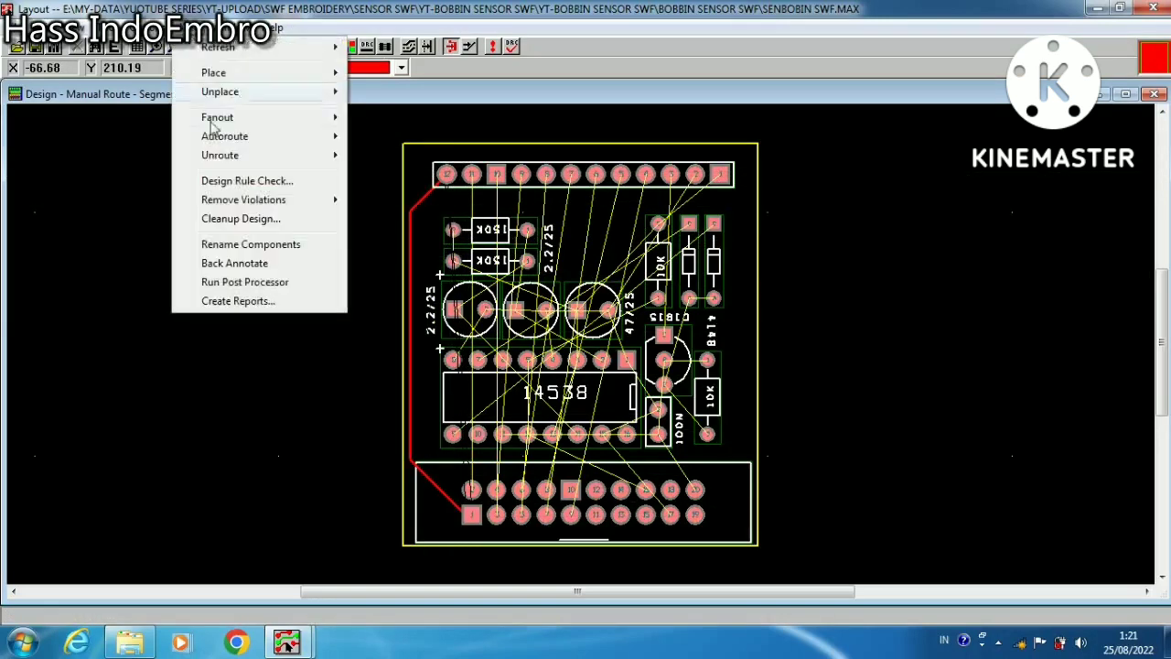
mouse_move(227, 152)
click(384, 155)
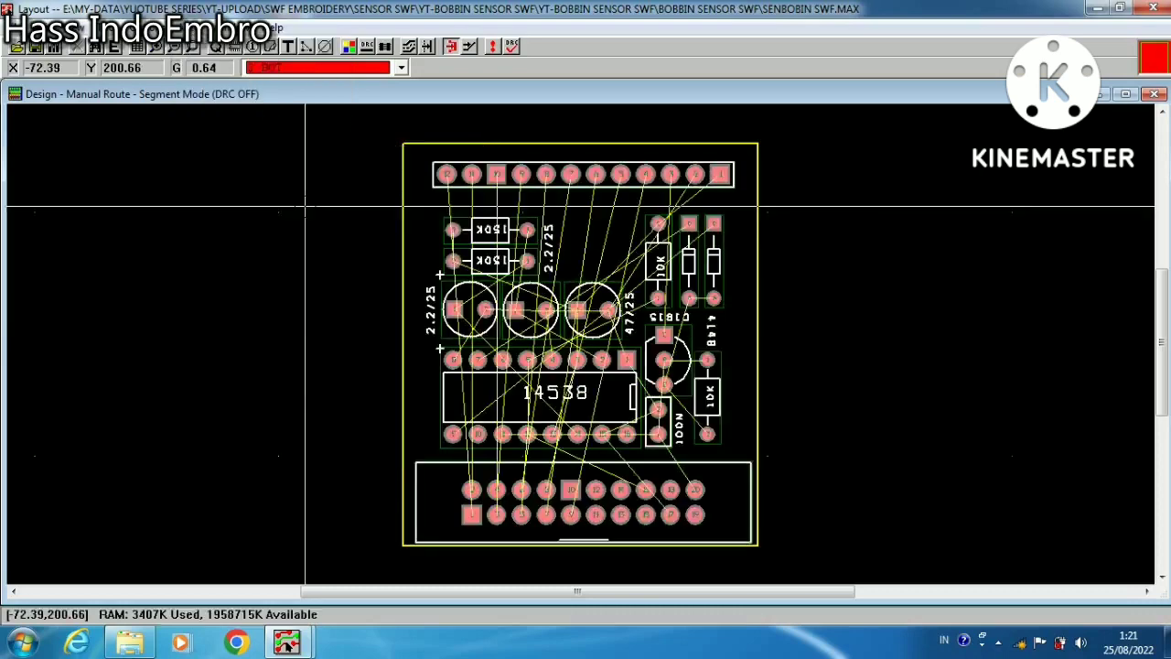
Autoroute the entire board and run the design cleanup with all routing cleanup options except overriding locked tracks
click(187, 28)
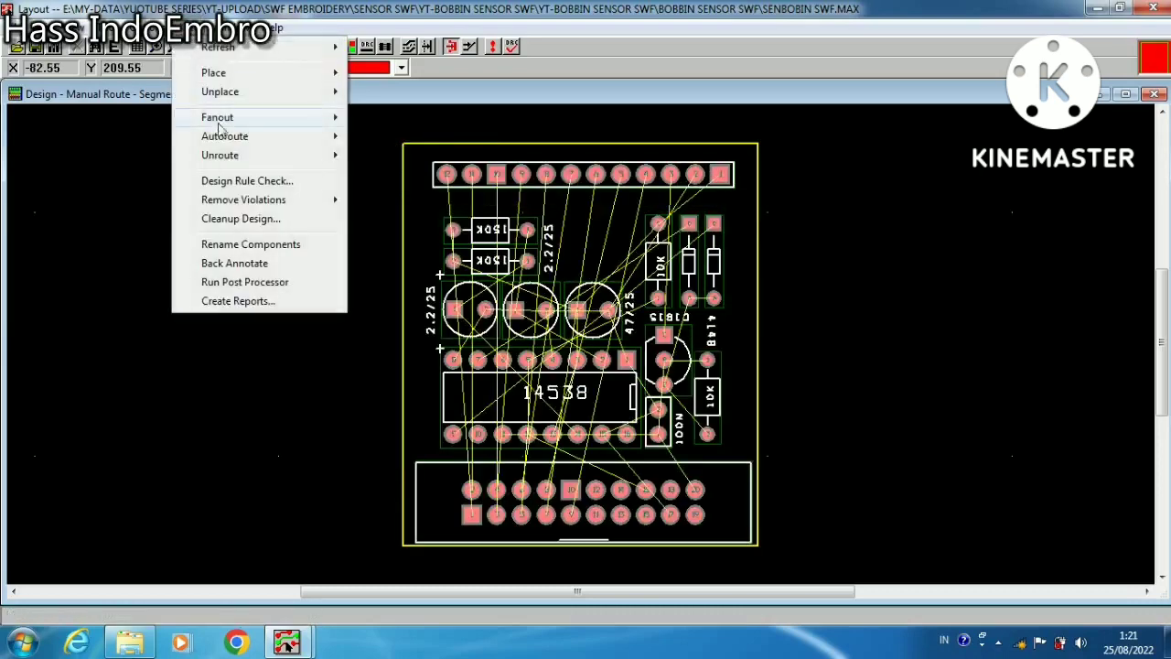
mouse_move(228, 139)
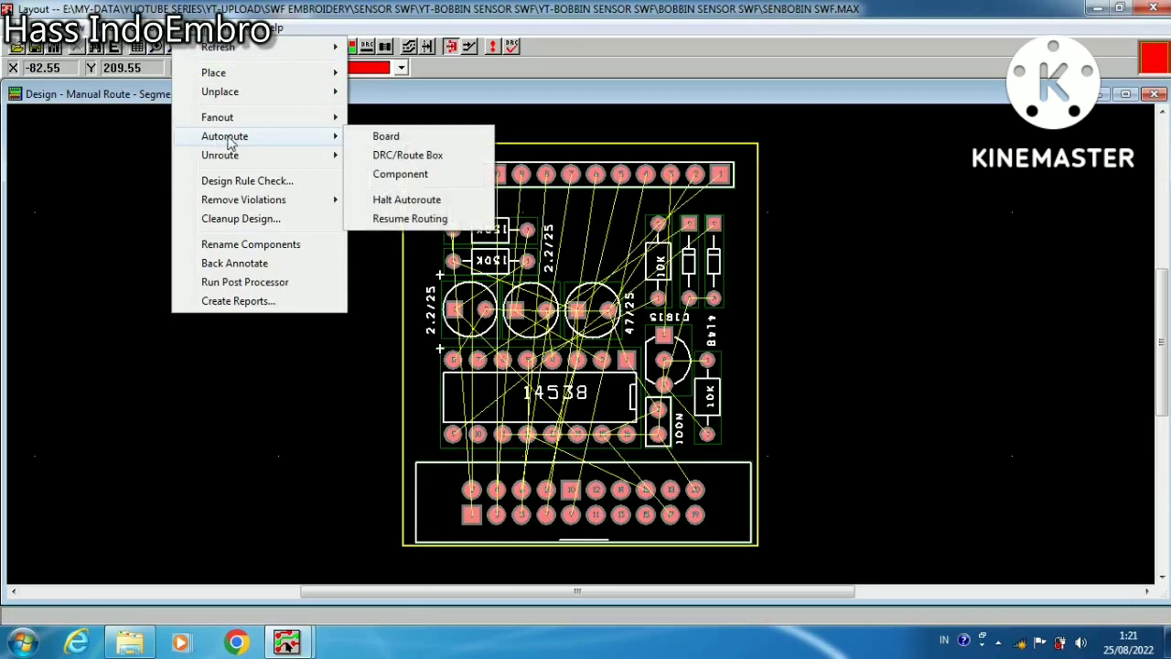
click(388, 136)
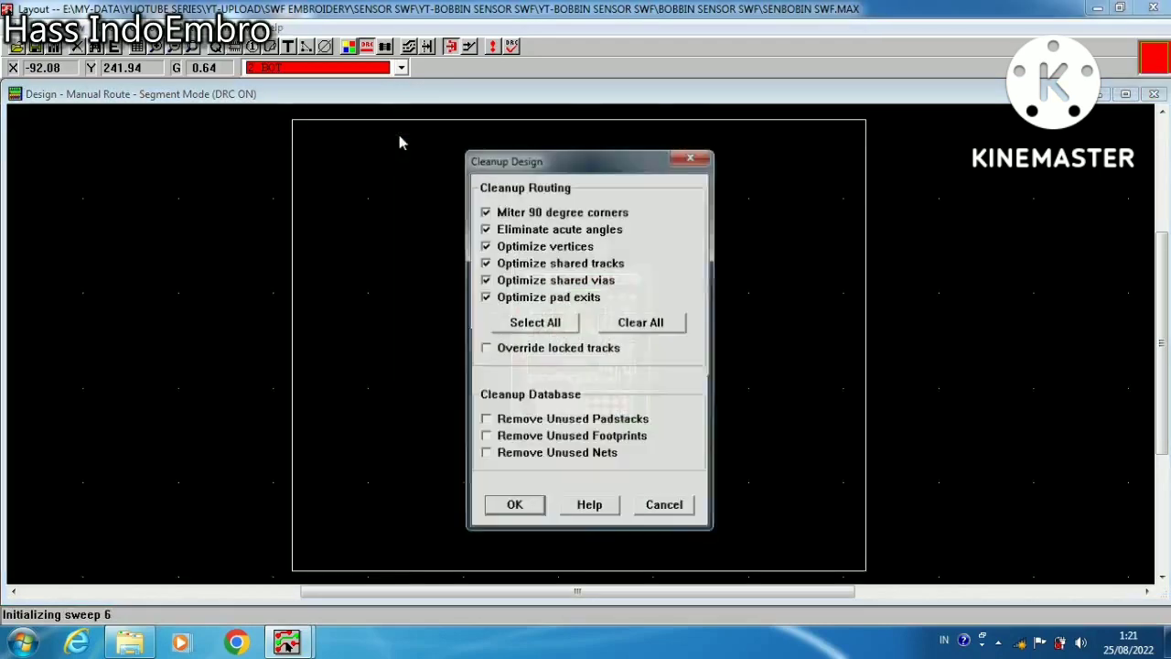
click(514, 508)
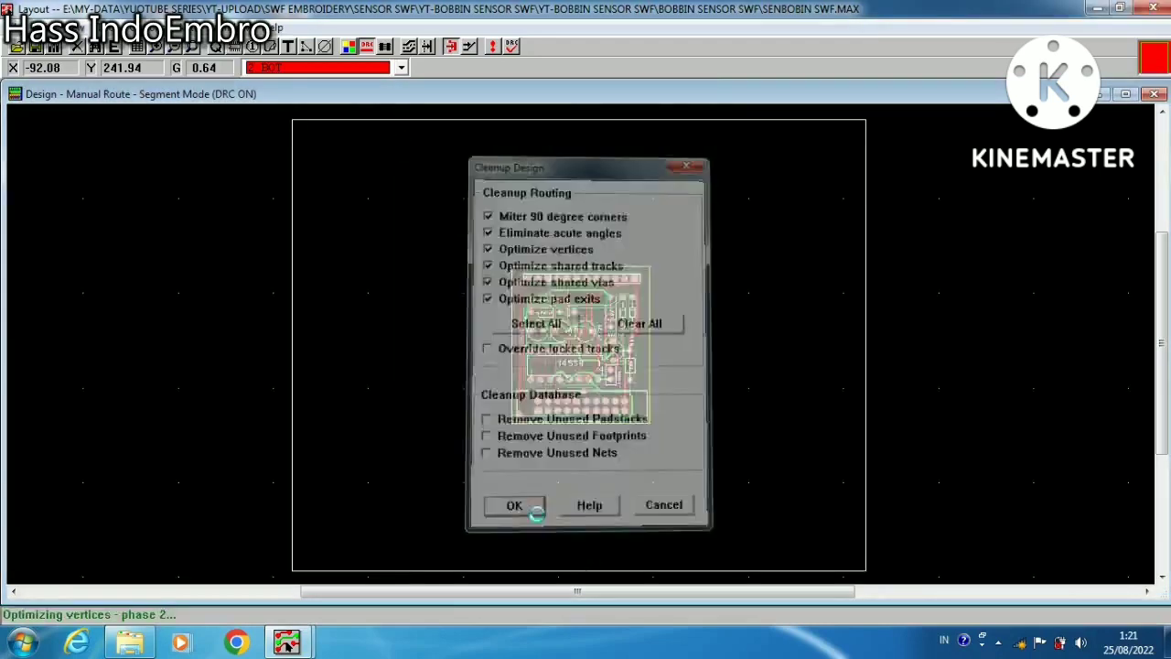
click(665, 377)
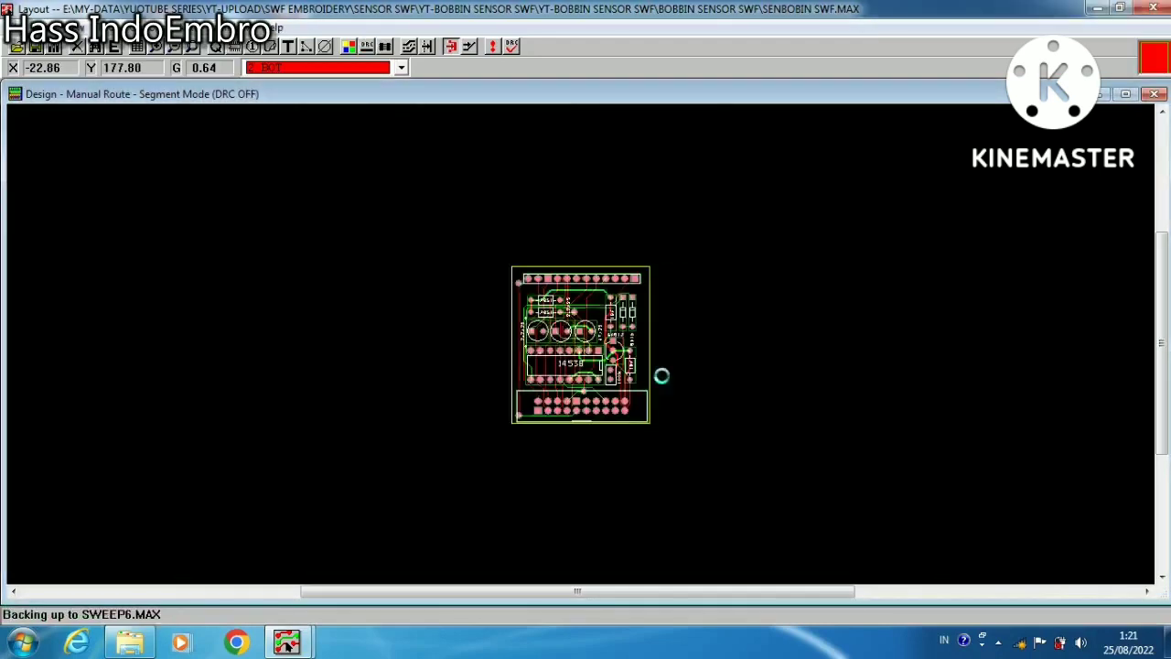
click(191, 47)
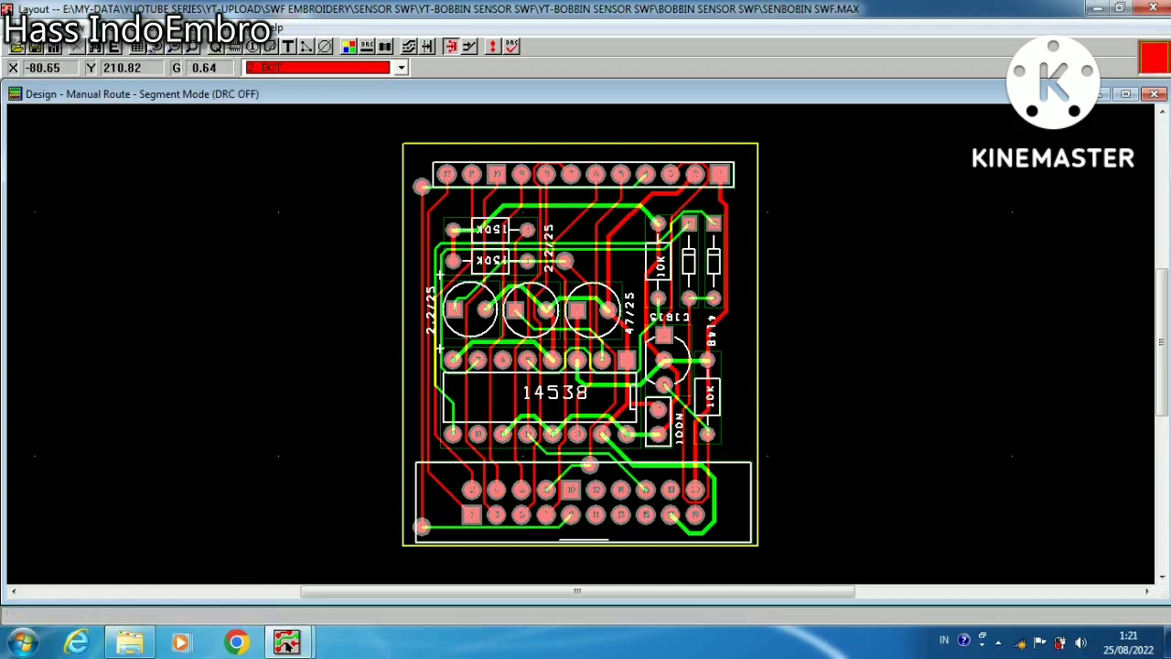
Review the Gerber preferences for aperture creation and output resolution, and accept them
click(147, 28)
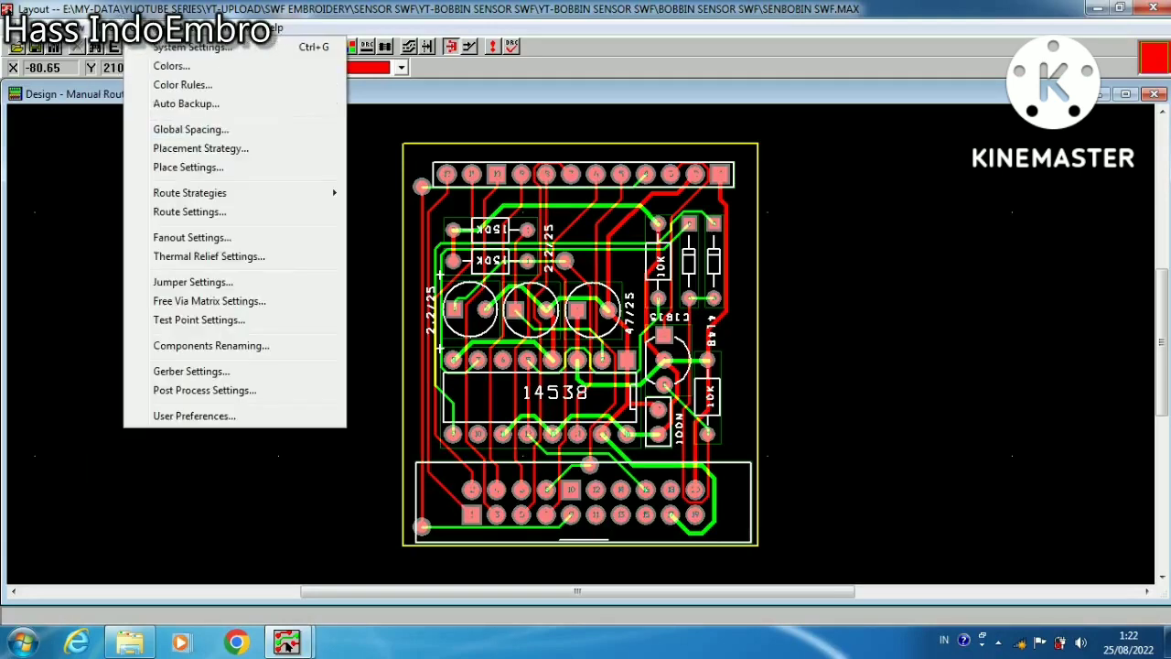
click(149, 25)
click(149, 26)
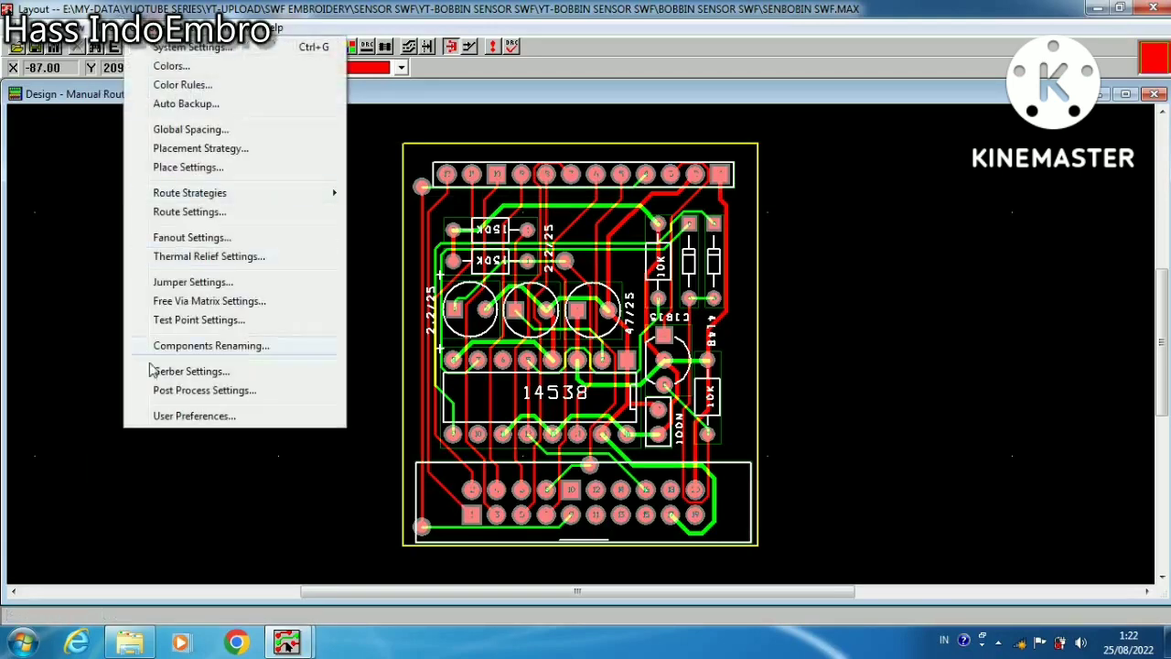
click(181, 370)
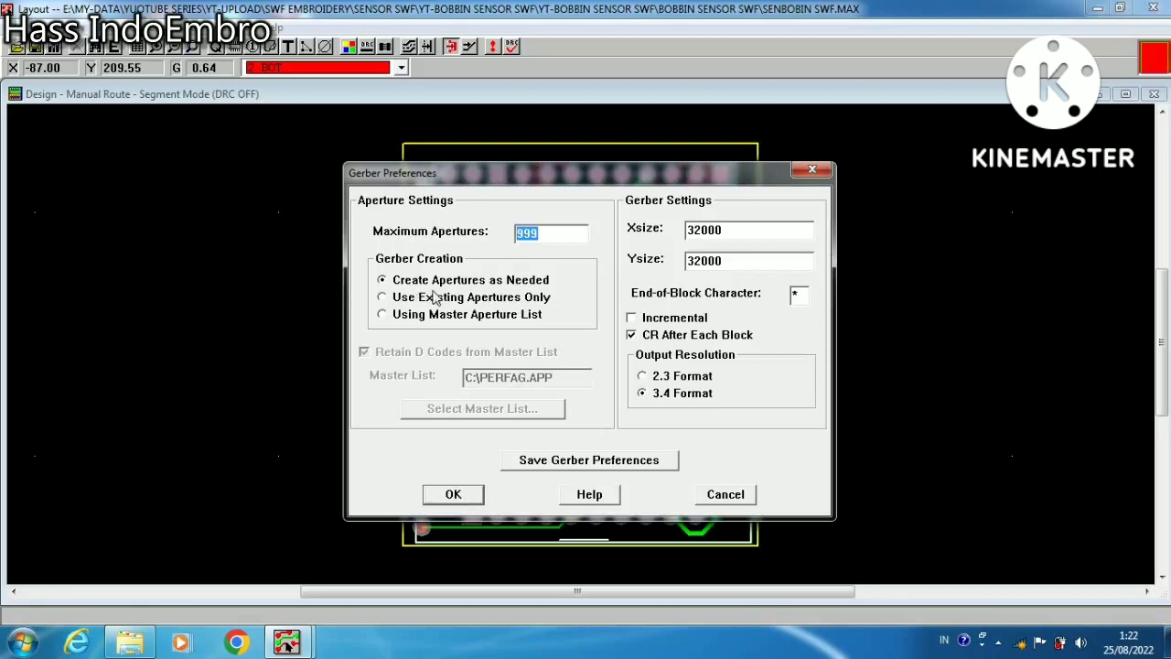
click(454, 492)
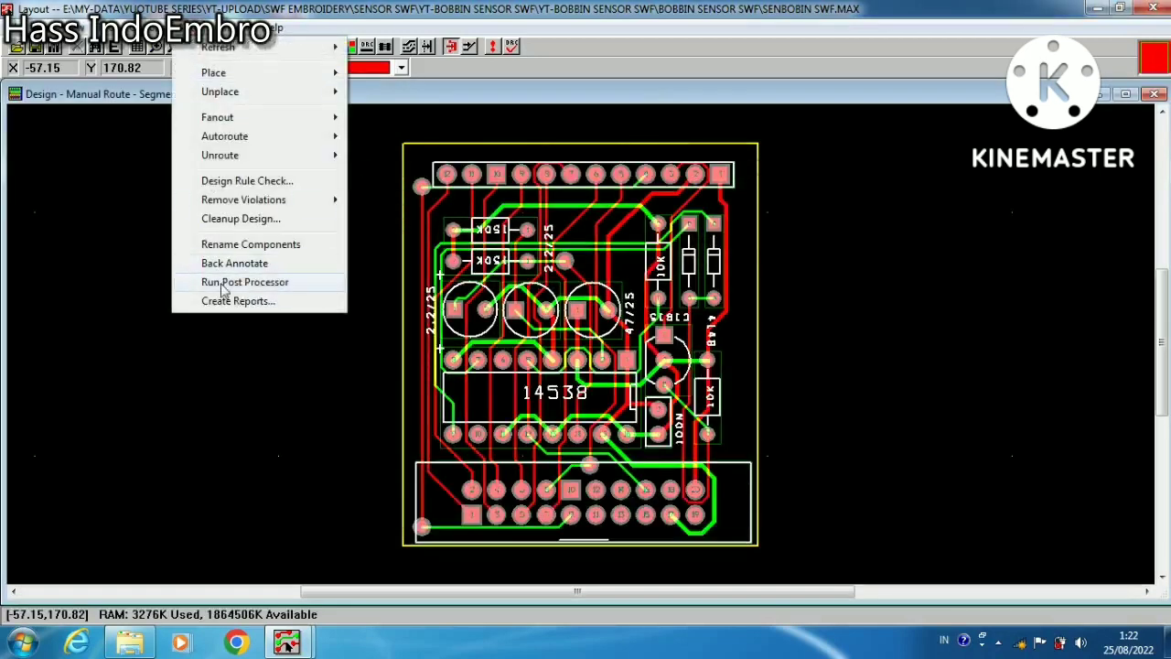
Set the output format of all post process plot files to Extended Gerber and close the Post Process spreadsheet
mouse_move(153, 31)
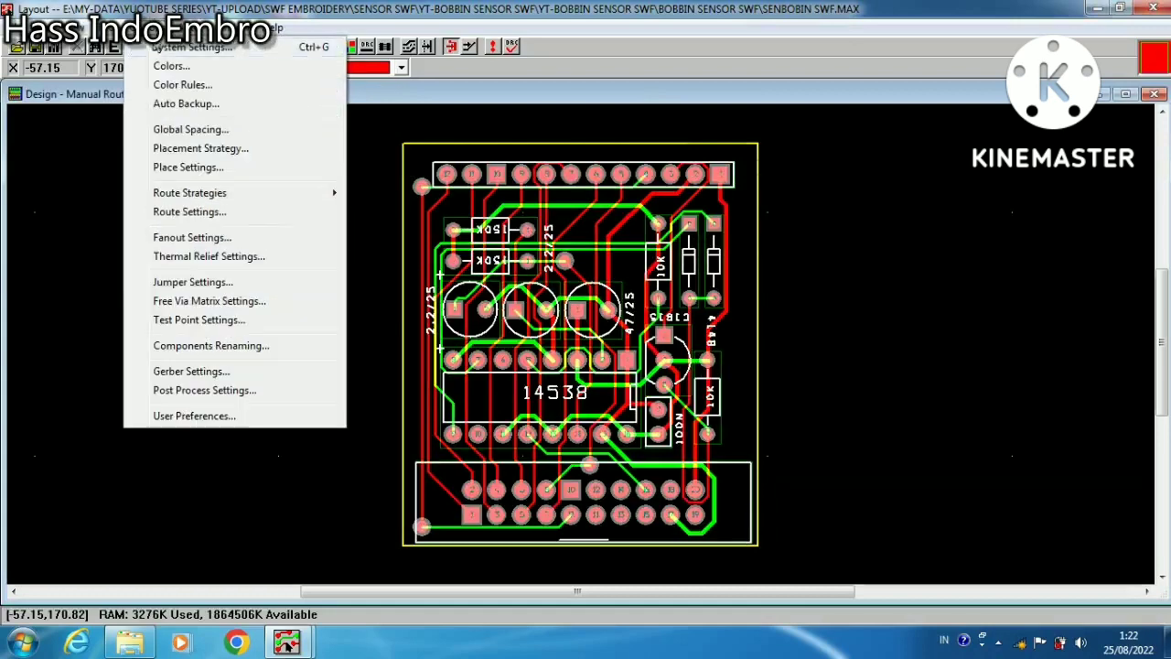
click(175, 389)
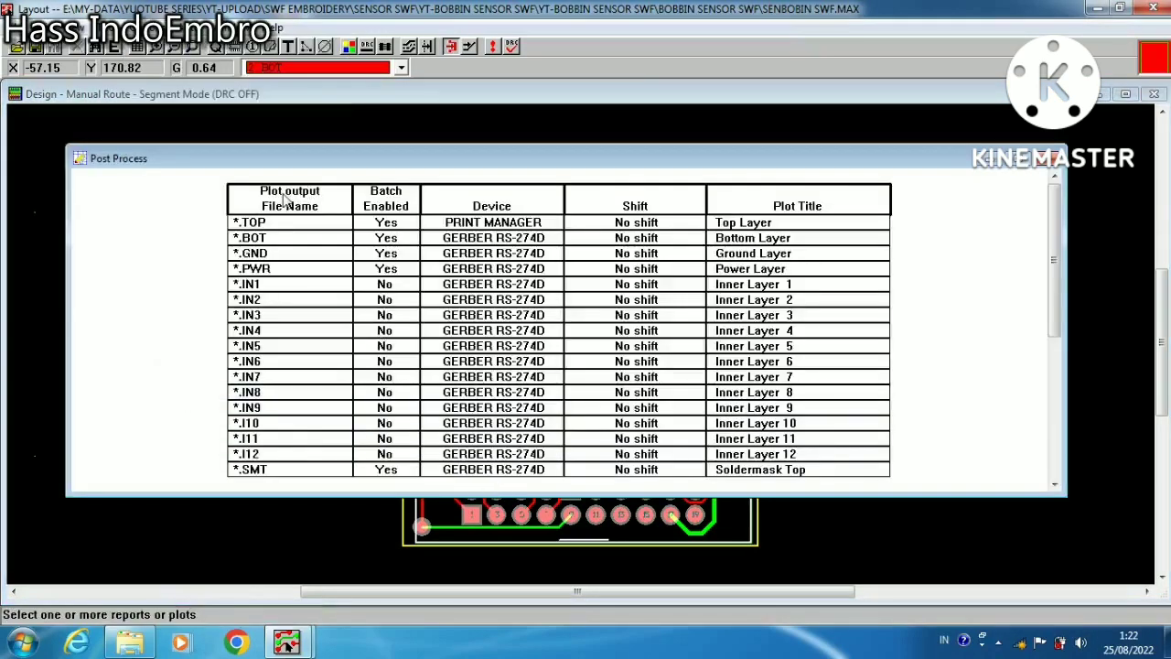
drag(291, 228, 304, 247)
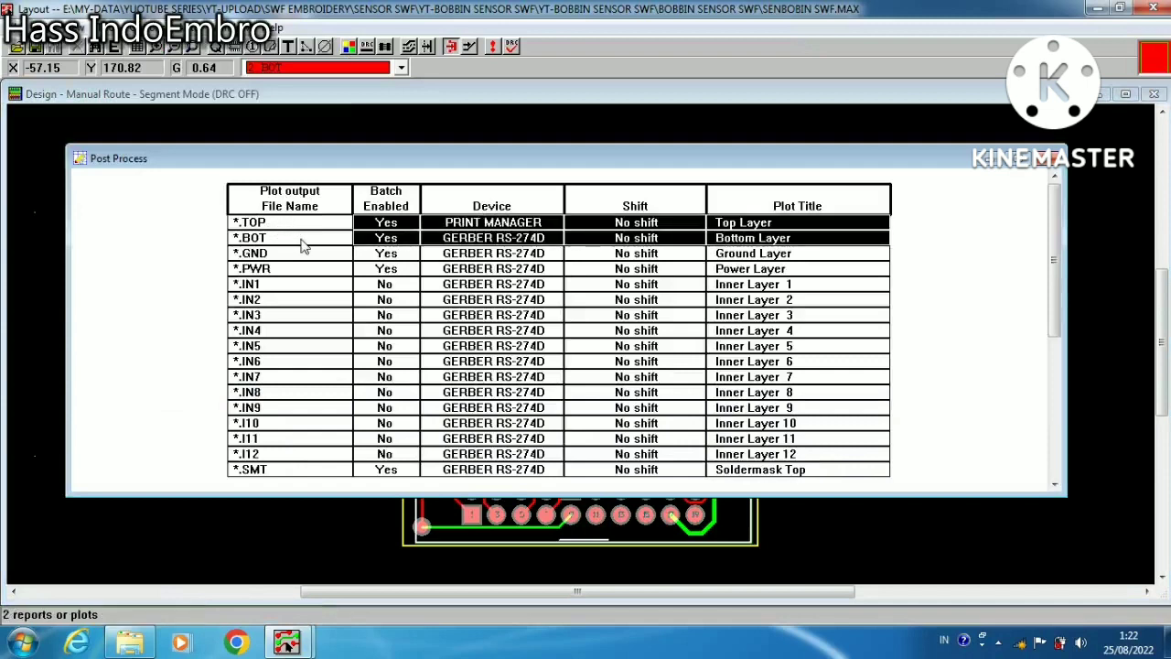
click(286, 203)
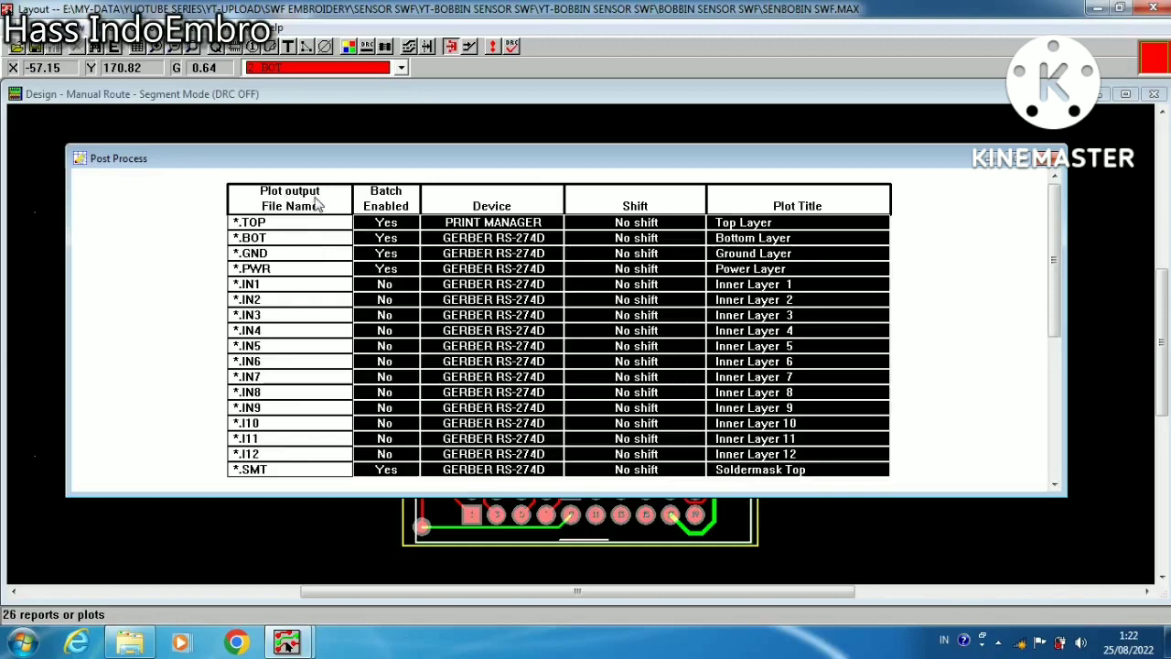
right_click(318, 205)
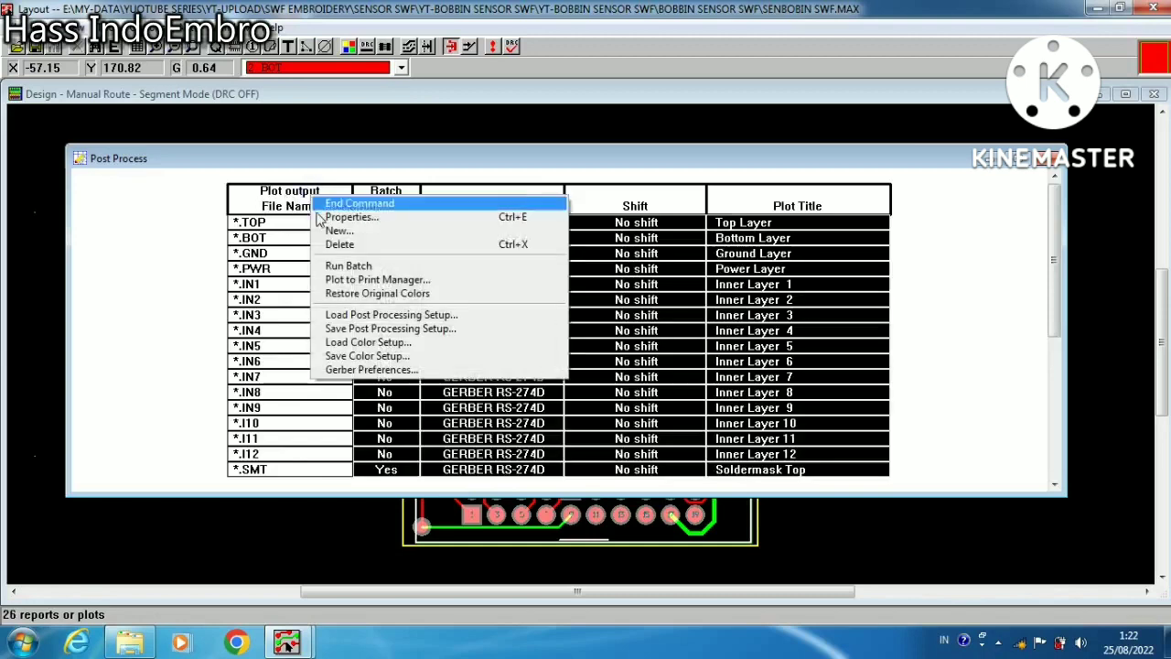
click(330, 218)
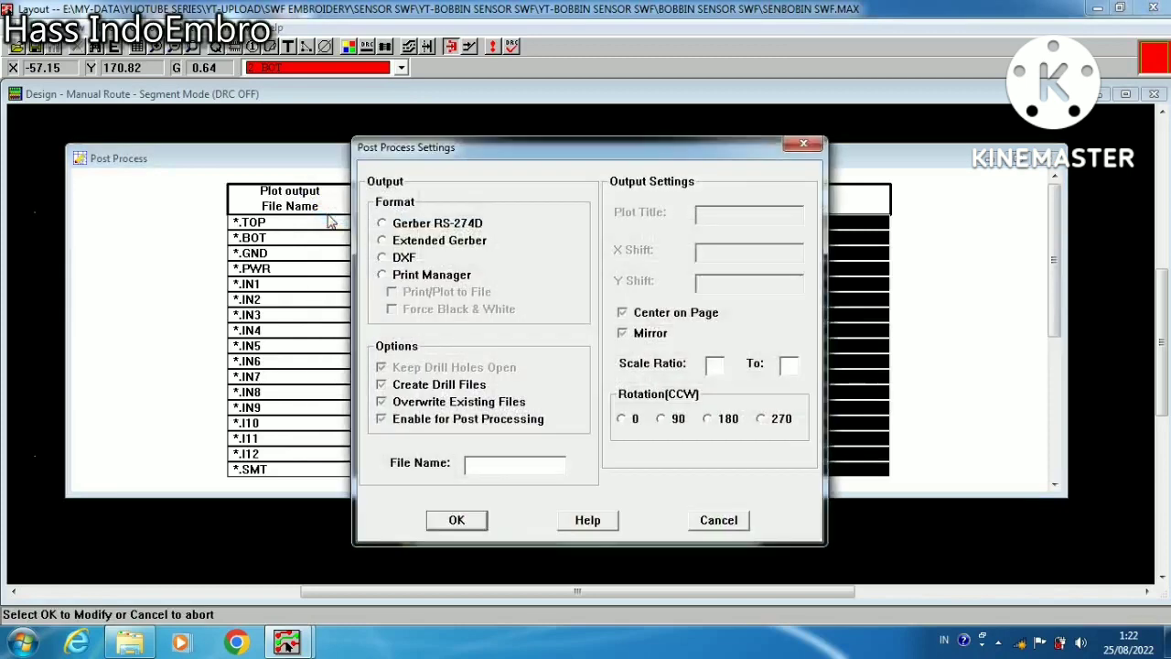
click(382, 241)
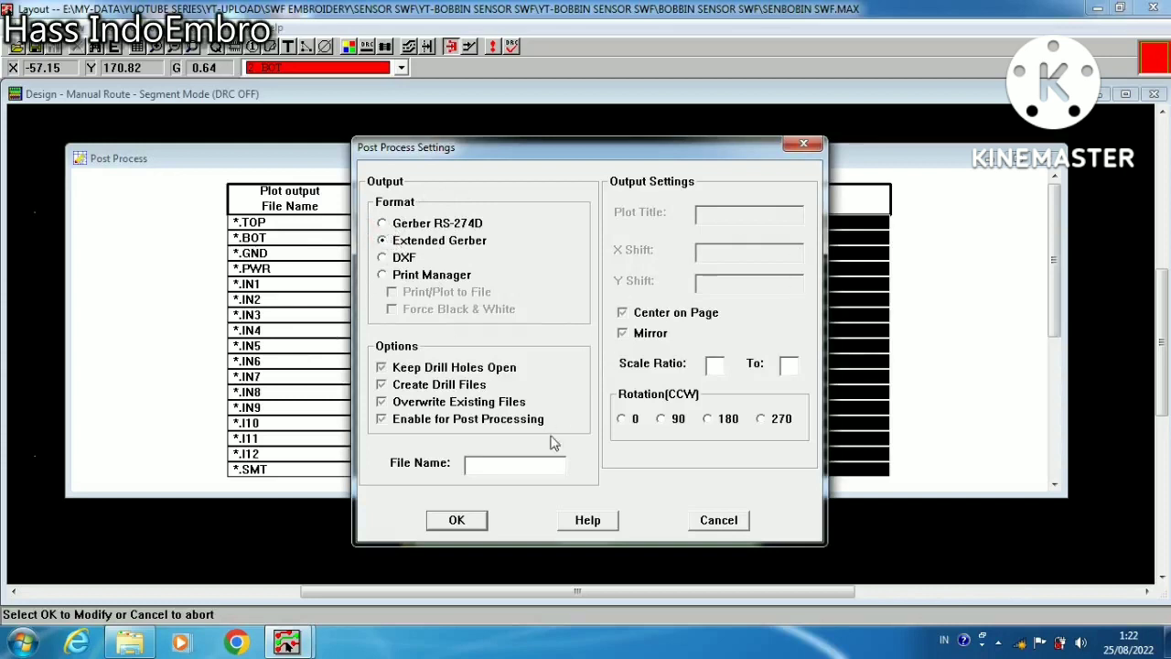
click(457, 520)
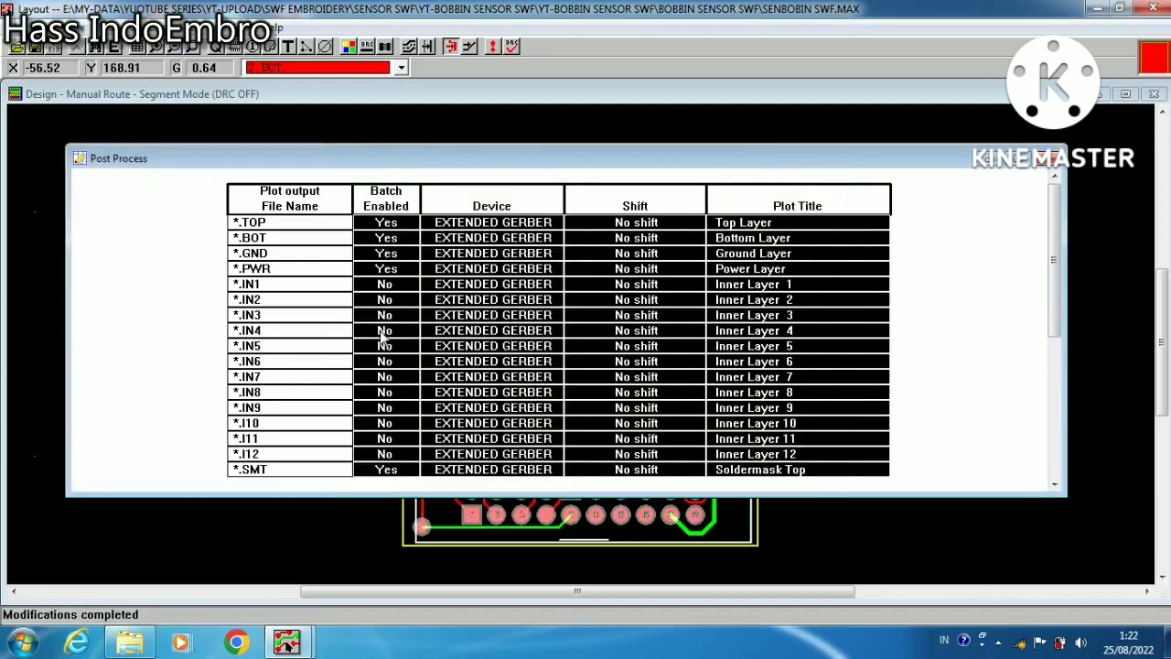
click(80, 160)
click(114, 305)
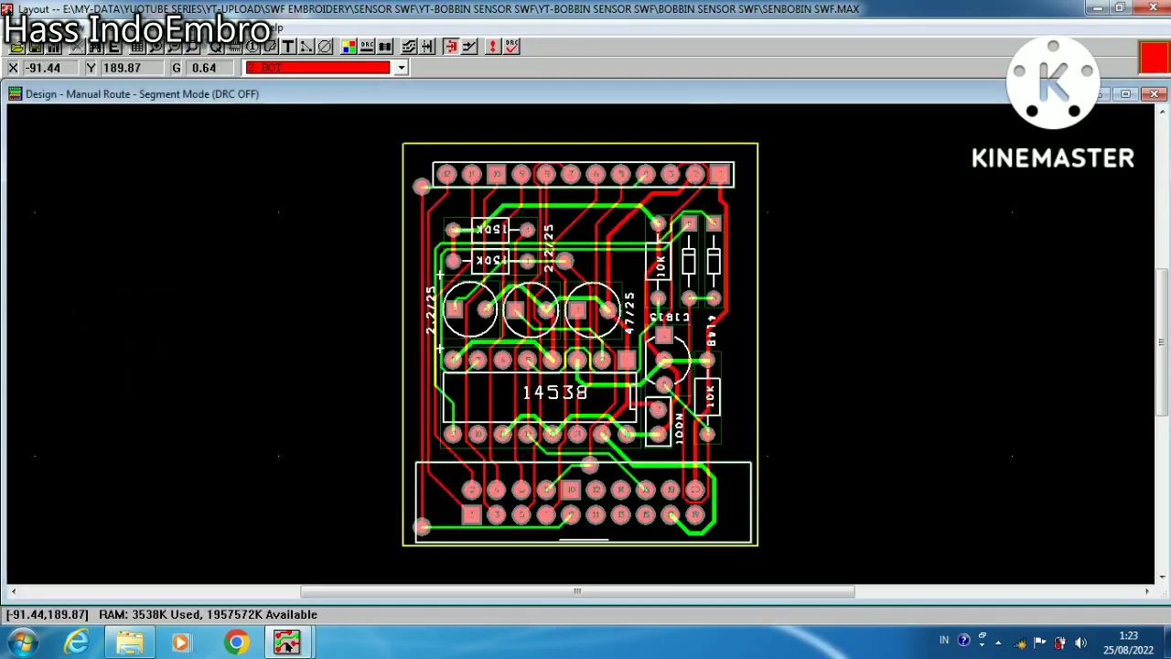
Run the post processor to create the Gerber and drill files, acknowledge the messages, and reposition the report window
click(188, 29)
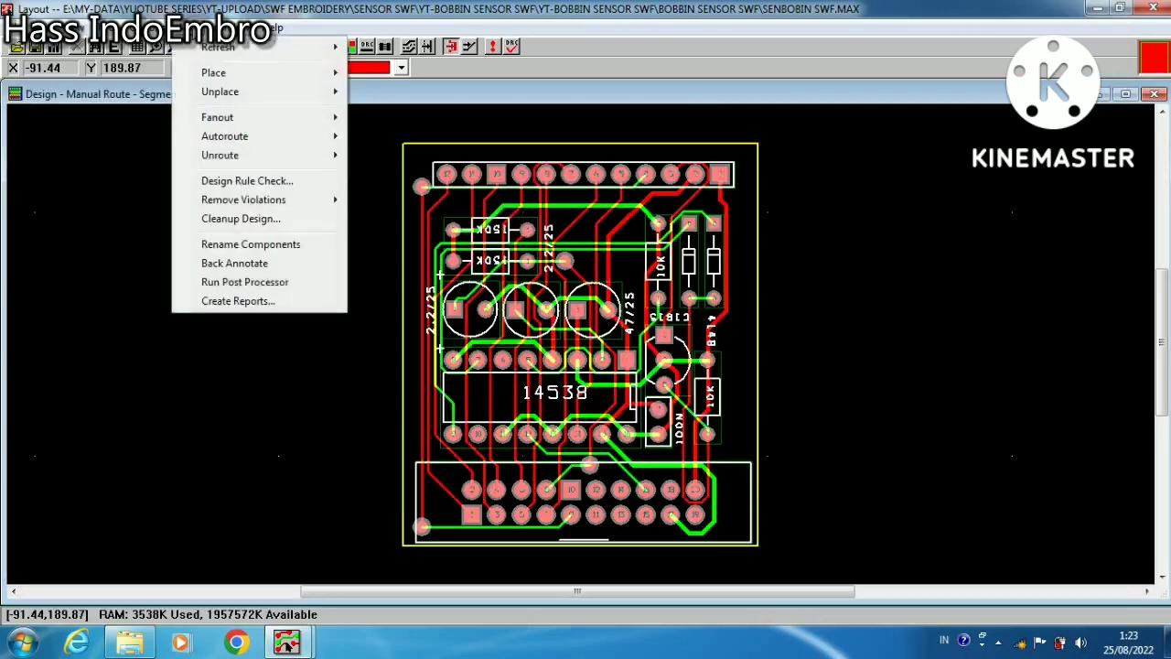
click(216, 285)
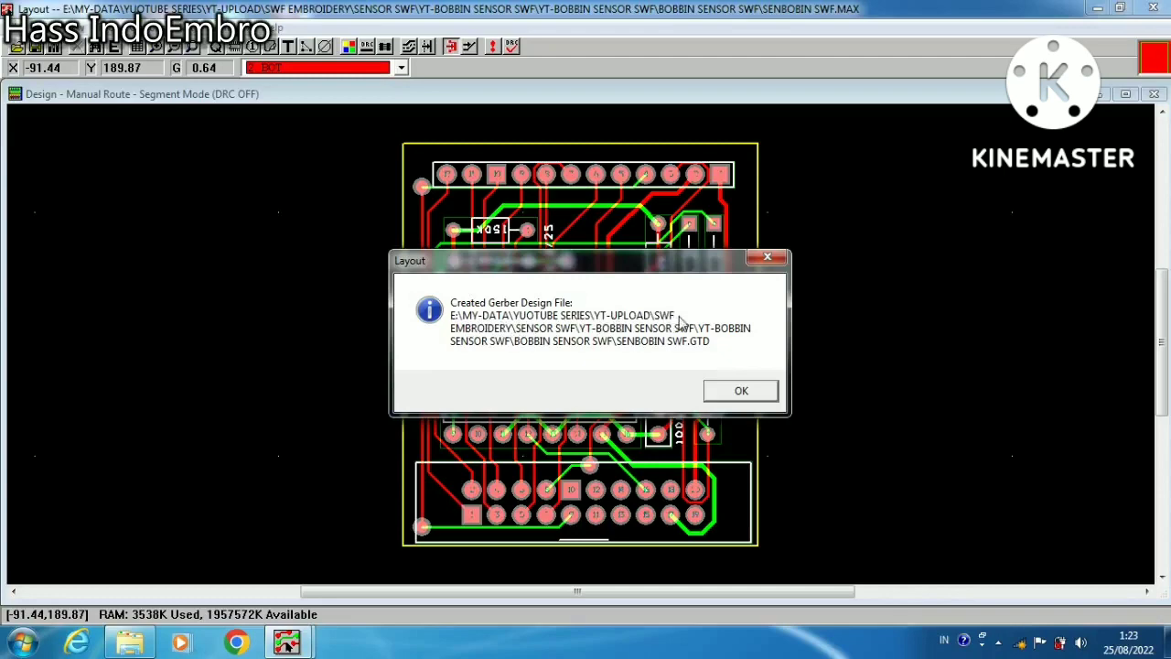
click(737, 392)
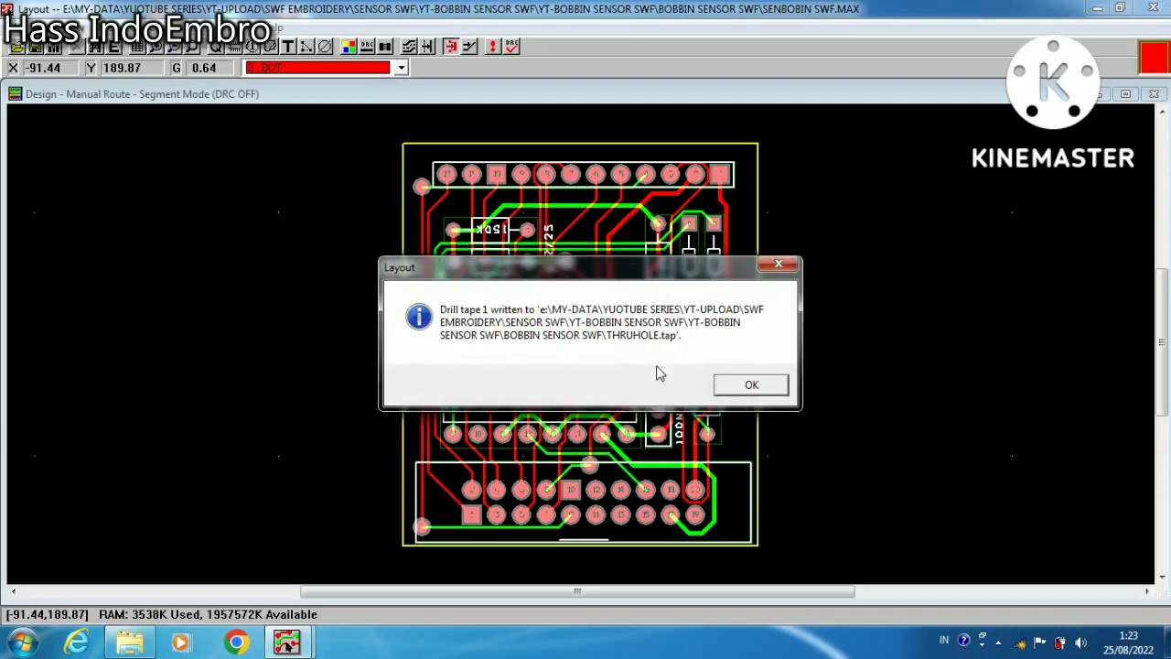
click(736, 384)
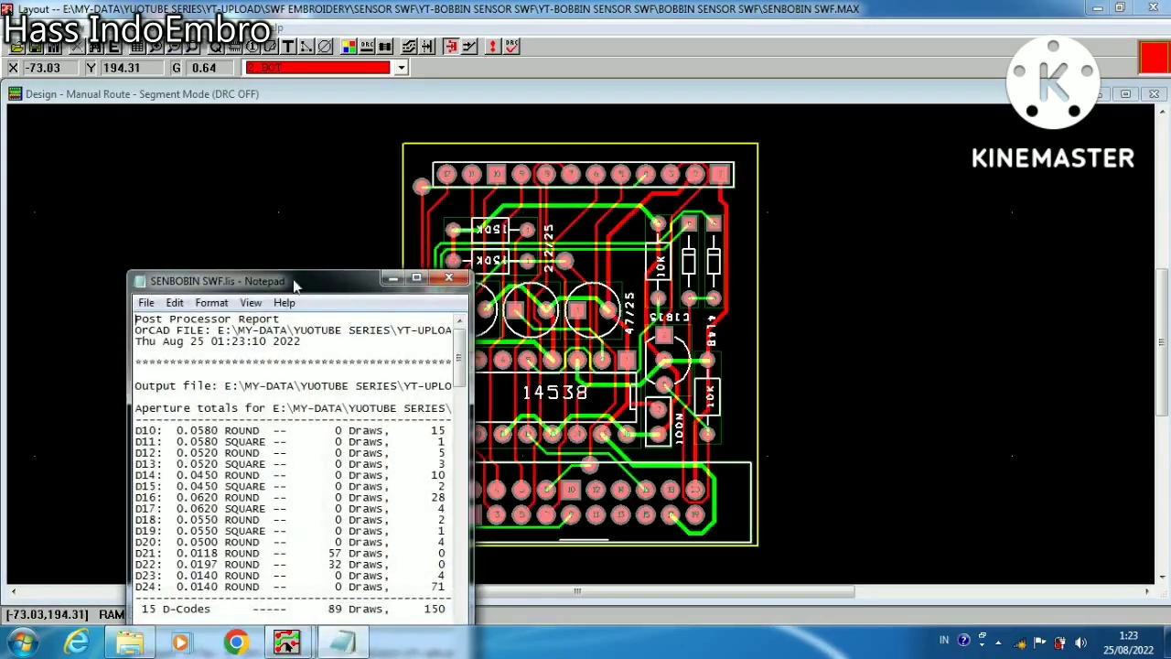
drag(294, 287, 303, 152)
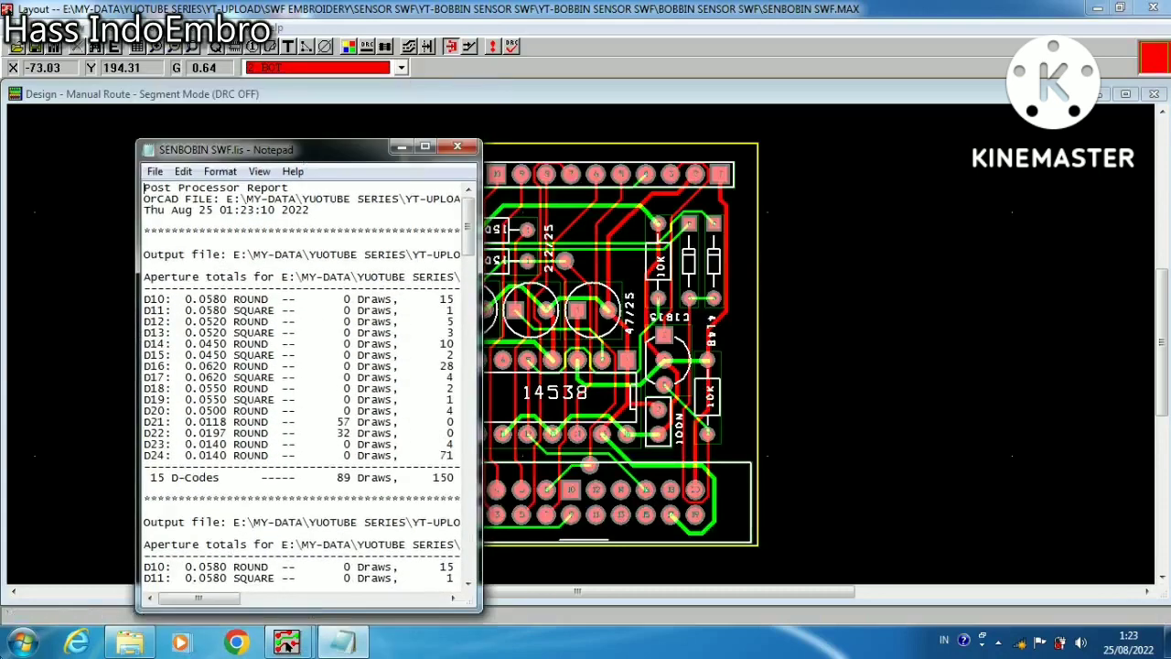
Examine the generated files in the bobbin sensor swf folder, selecting SENBOBIN SWF.AST through SENBOBIN SWF.TOP, and return to the board in Layout
click(128, 641)
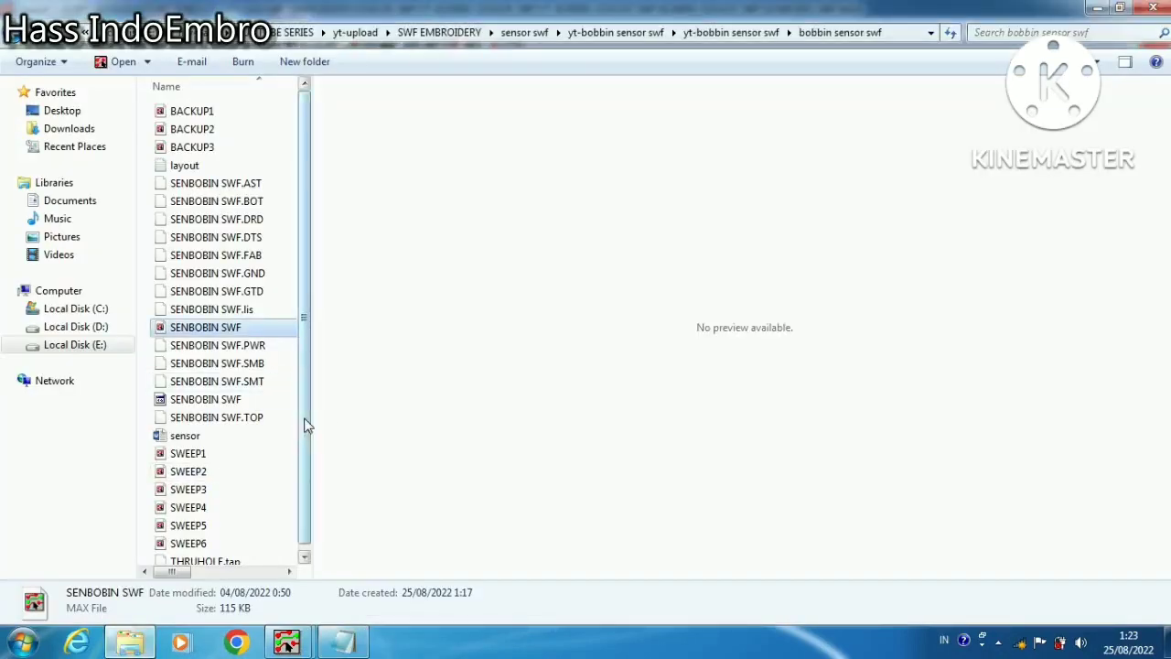
scroll(294, 423, down, 1)
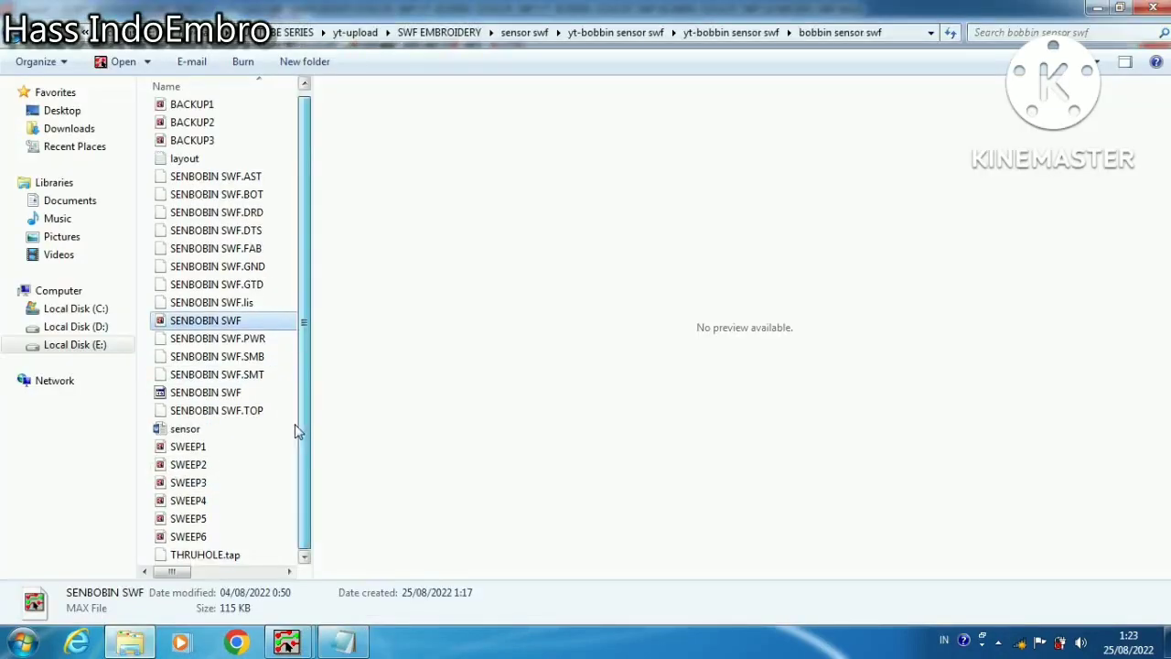
click(228, 182)
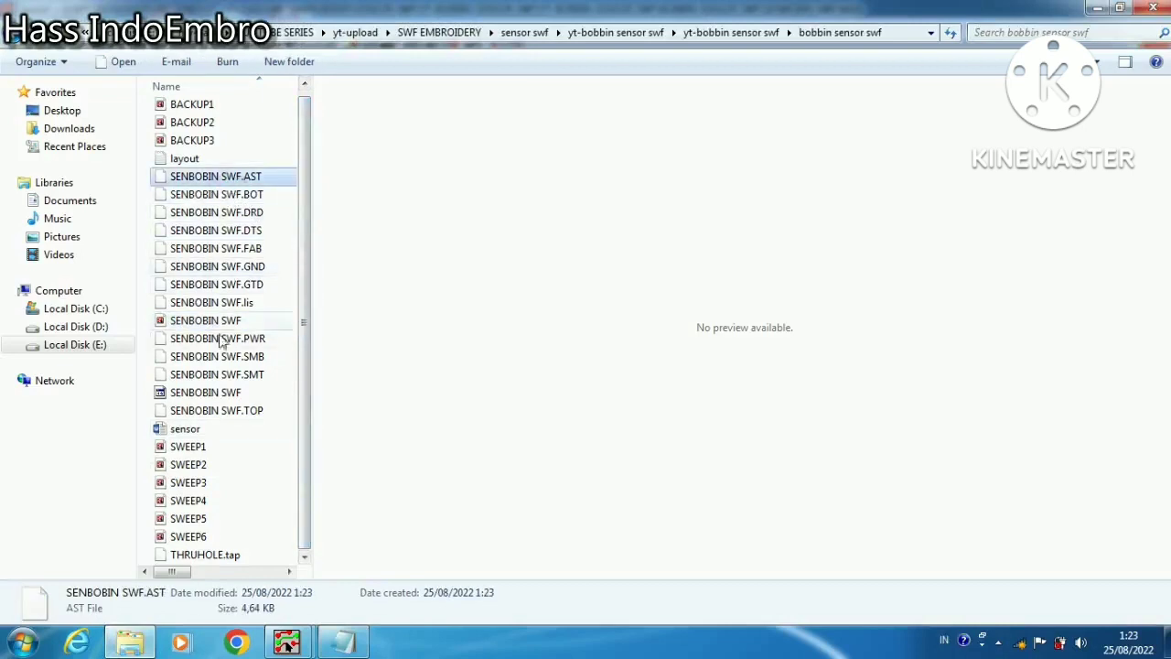
shift+click(227, 410)
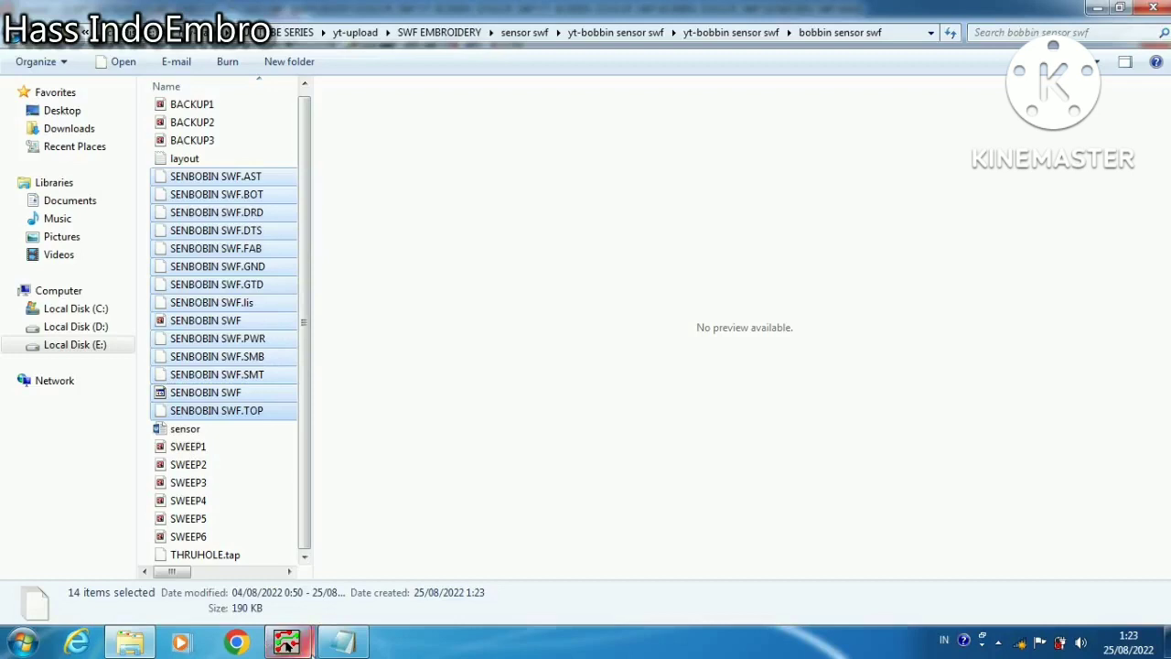
mouse_move(287, 643)
click(379, 549)
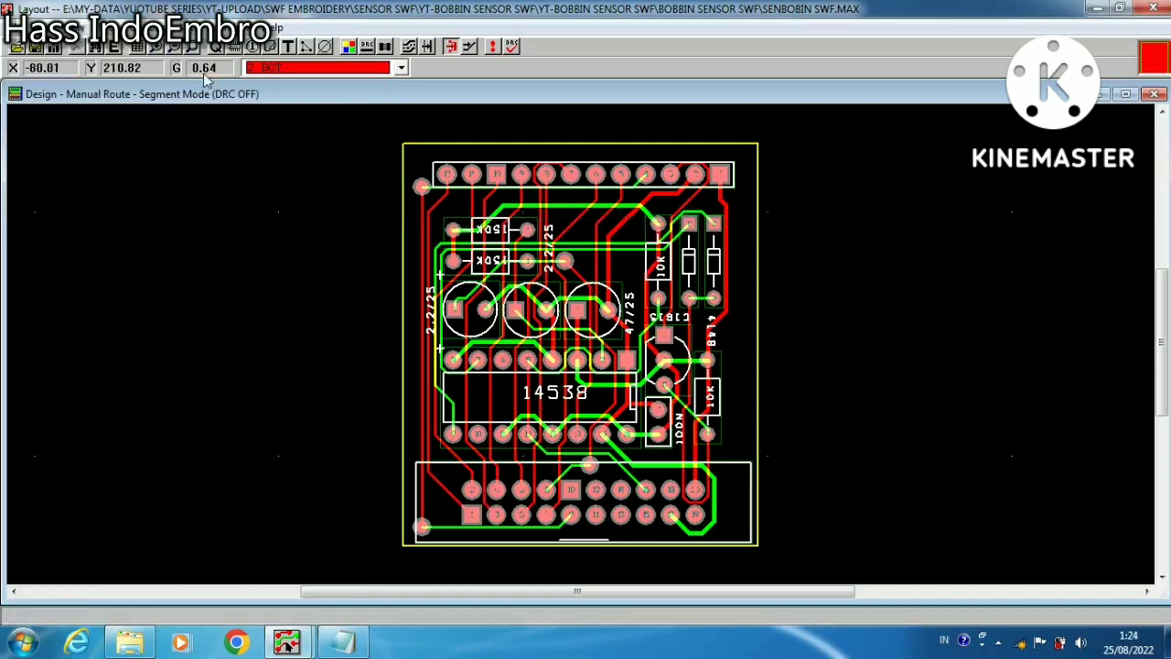
click(186, 28)
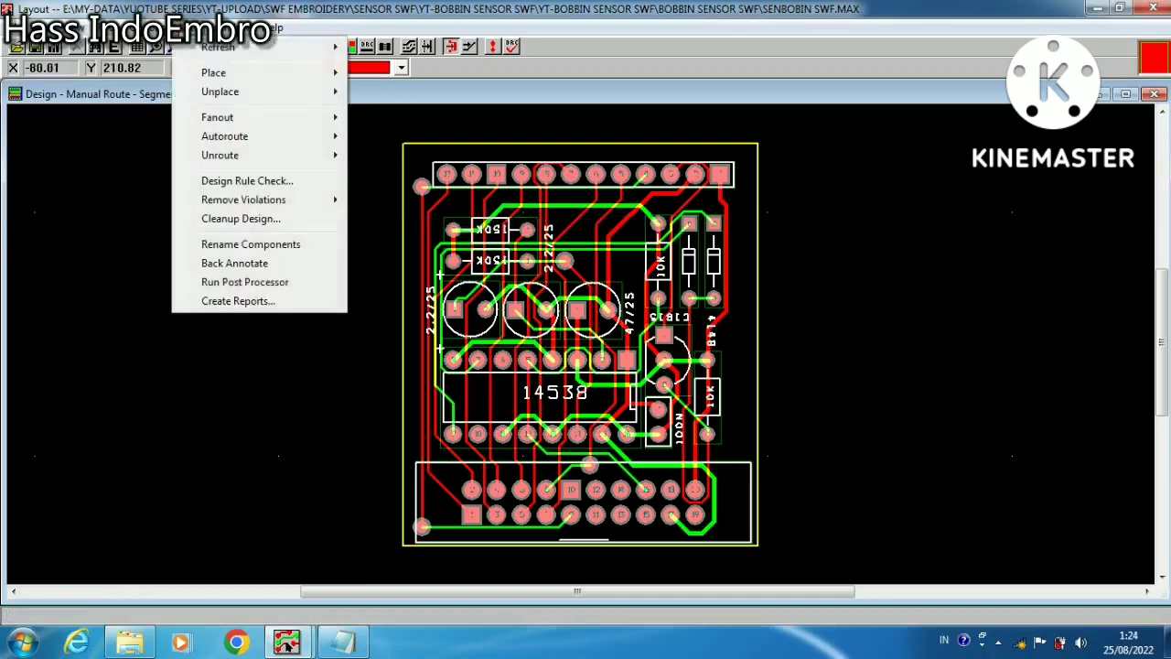
click(183, 28)
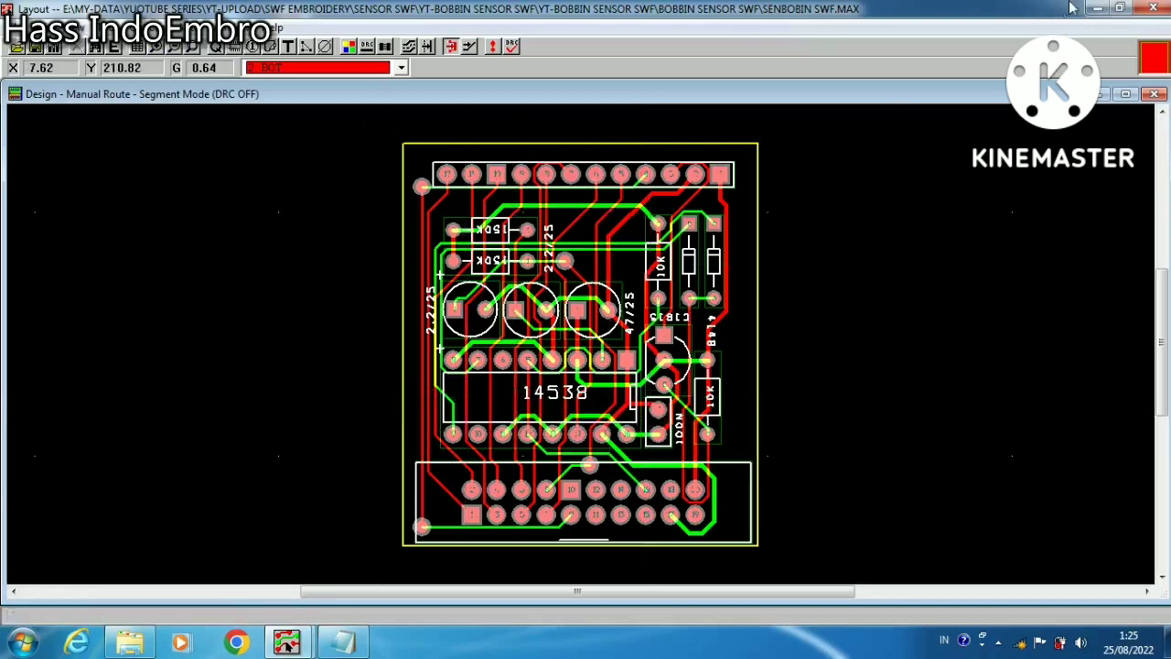
Close the bobbin sensor board without saving the changes and start a new board layout without loading a template file
click(1153, 7)
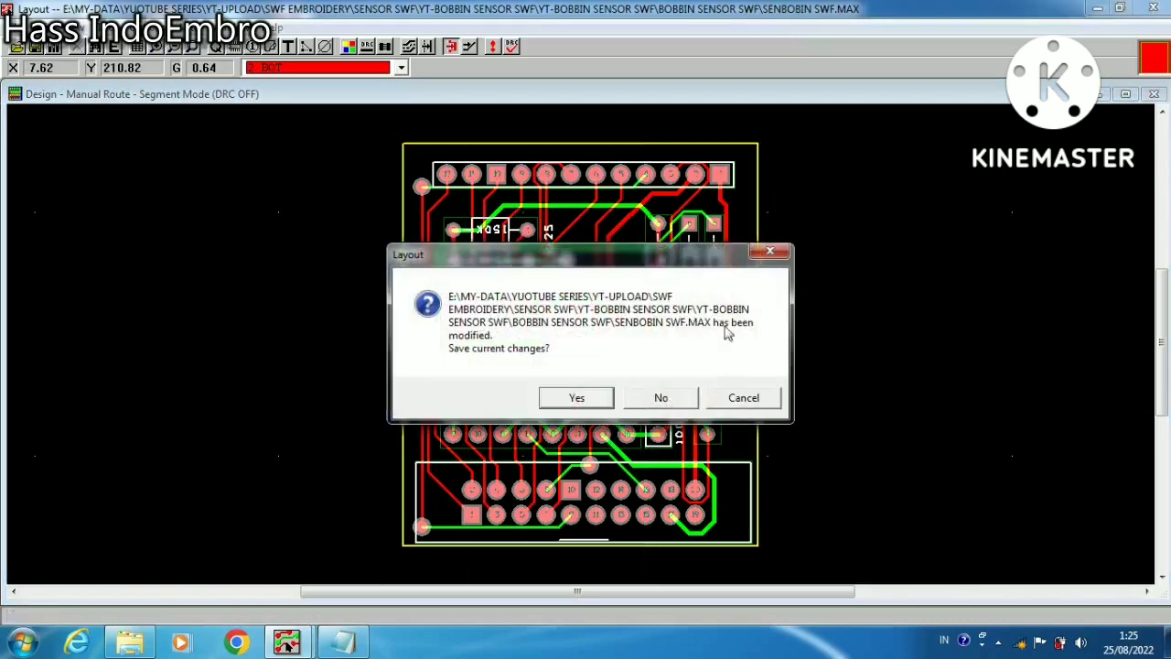
click(674, 400)
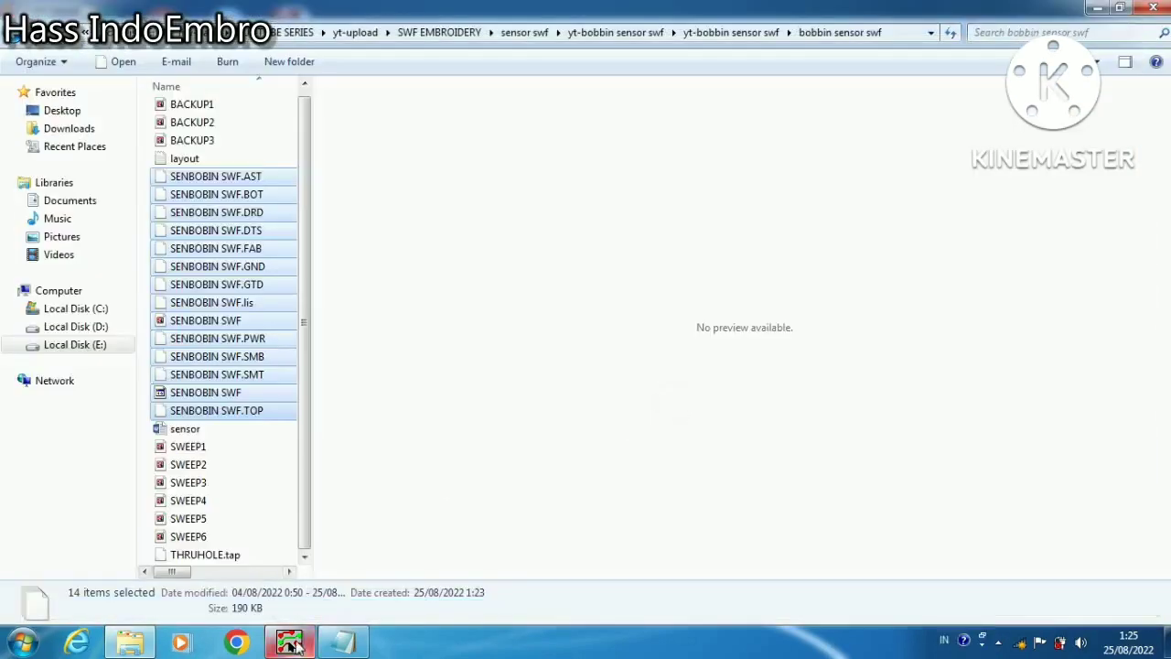
click(302, 641)
key(alt+f)
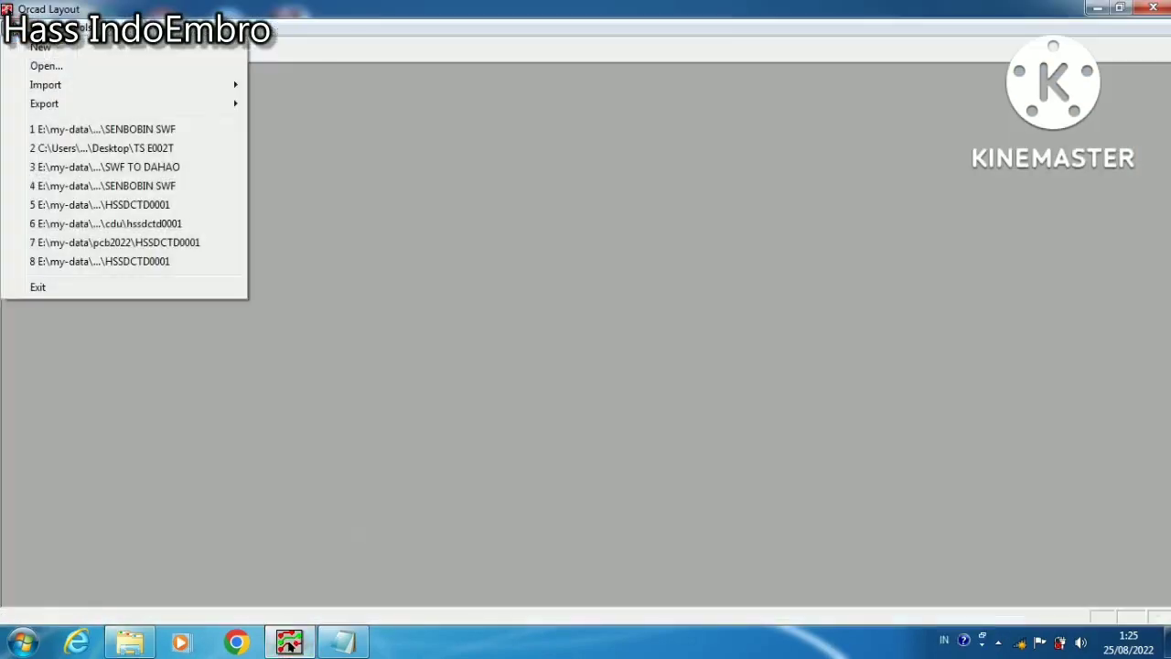
click(40, 55)
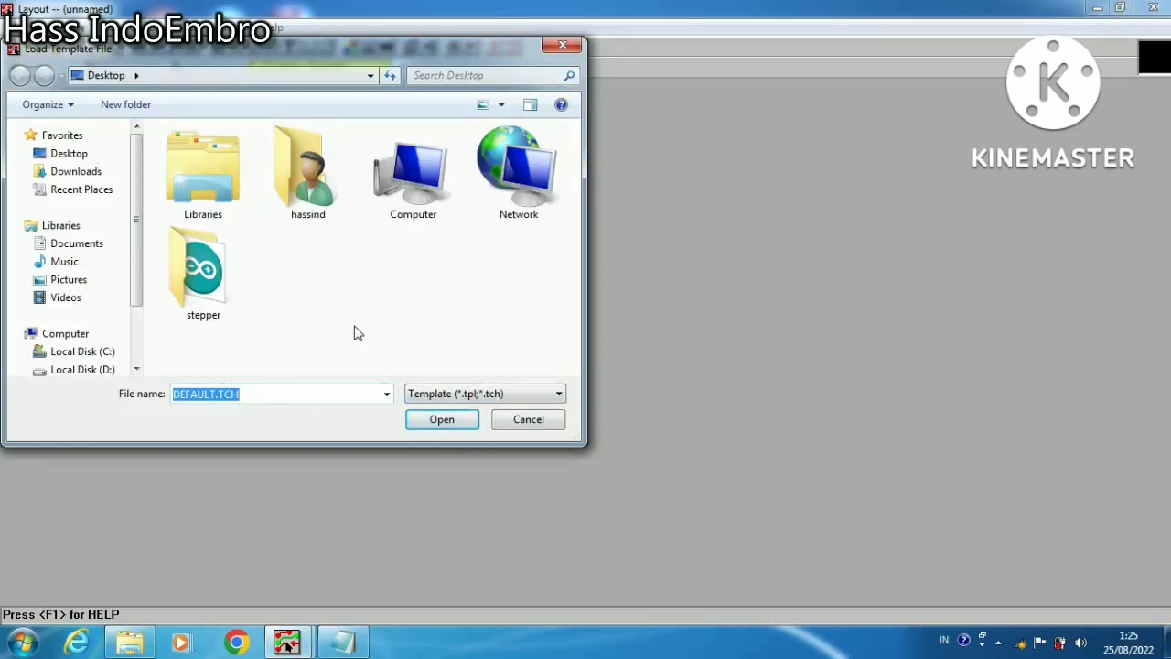
click(531, 421)
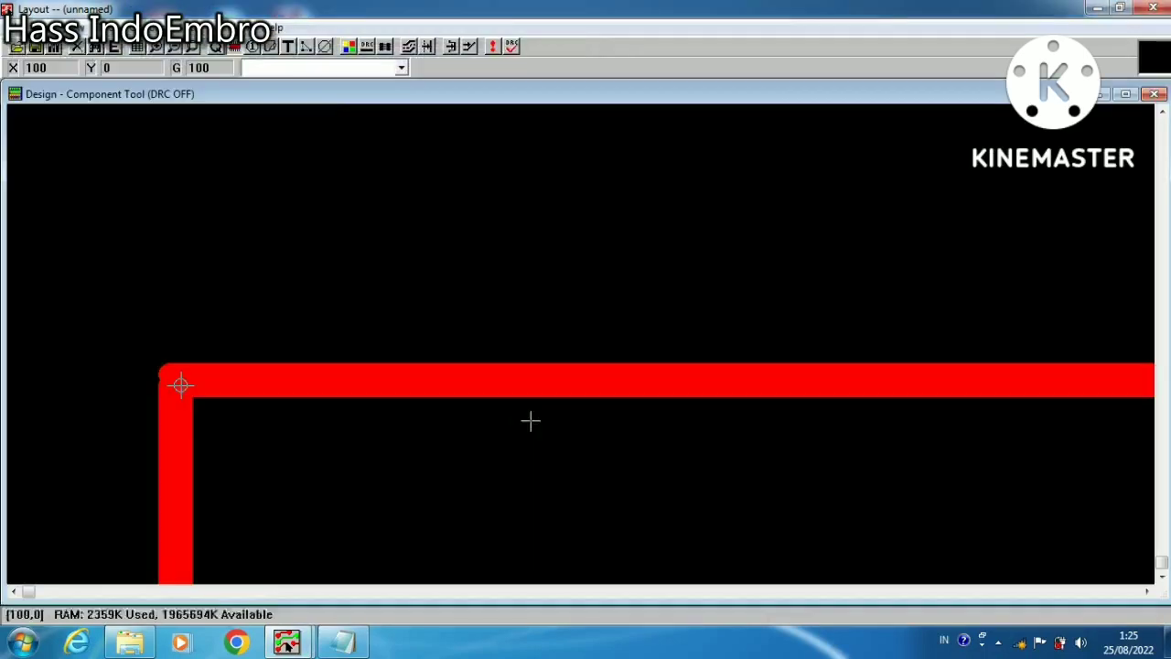
click(192, 48)
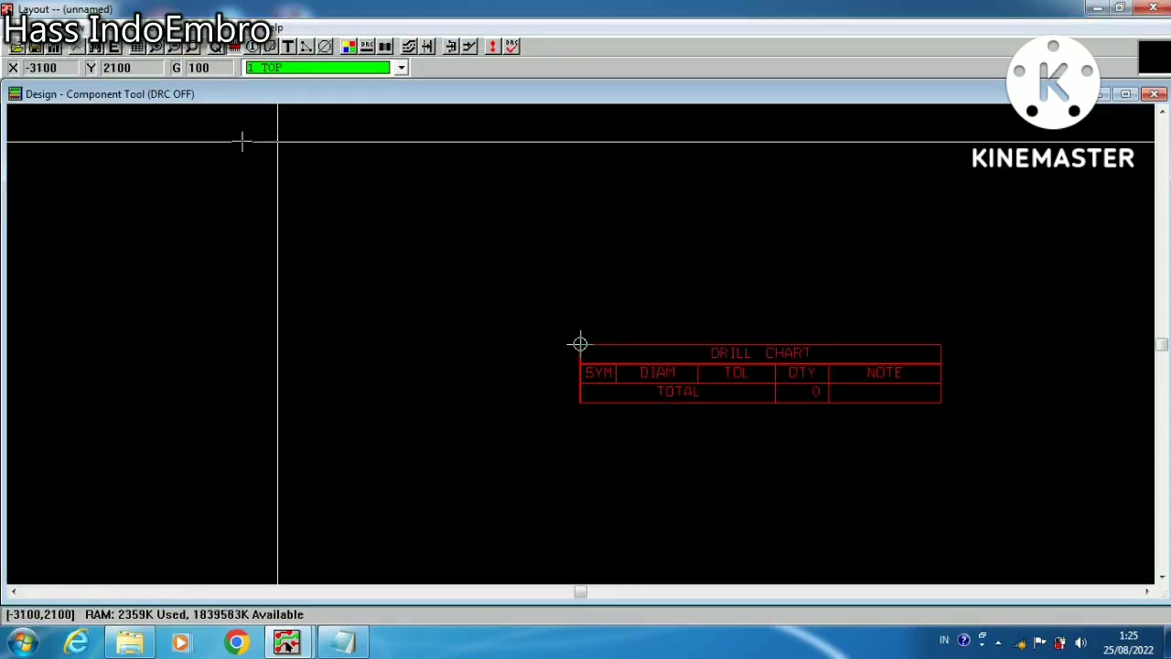
Set the new board's place grid to 25 mils in the system settings
click(155, 27)
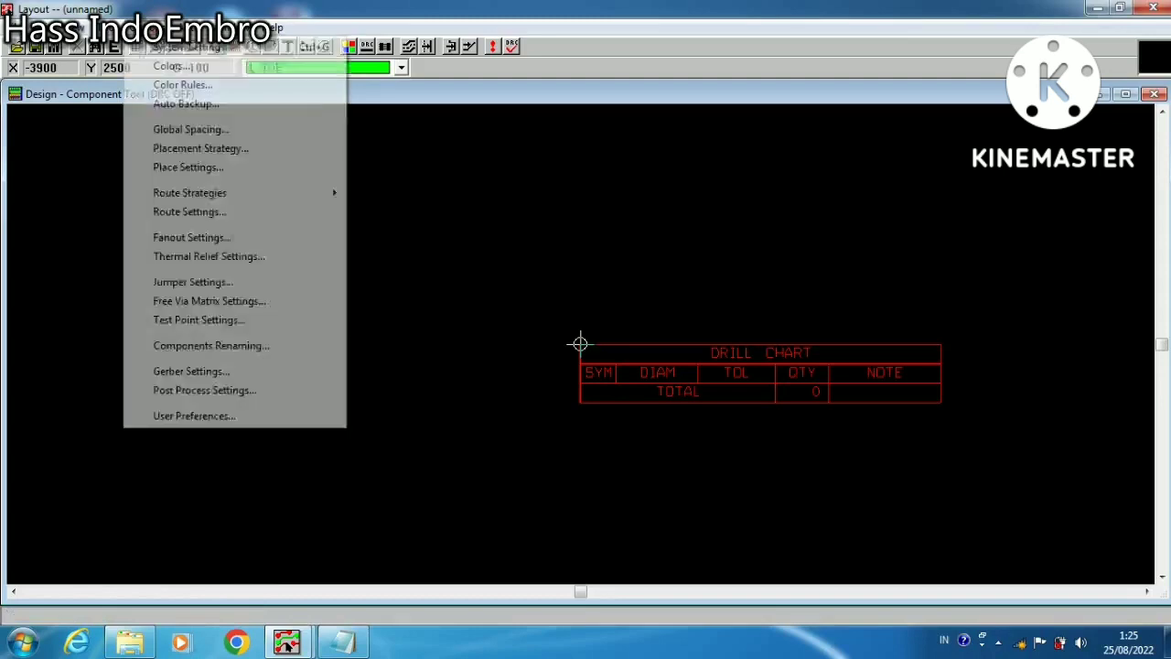
click(167, 50)
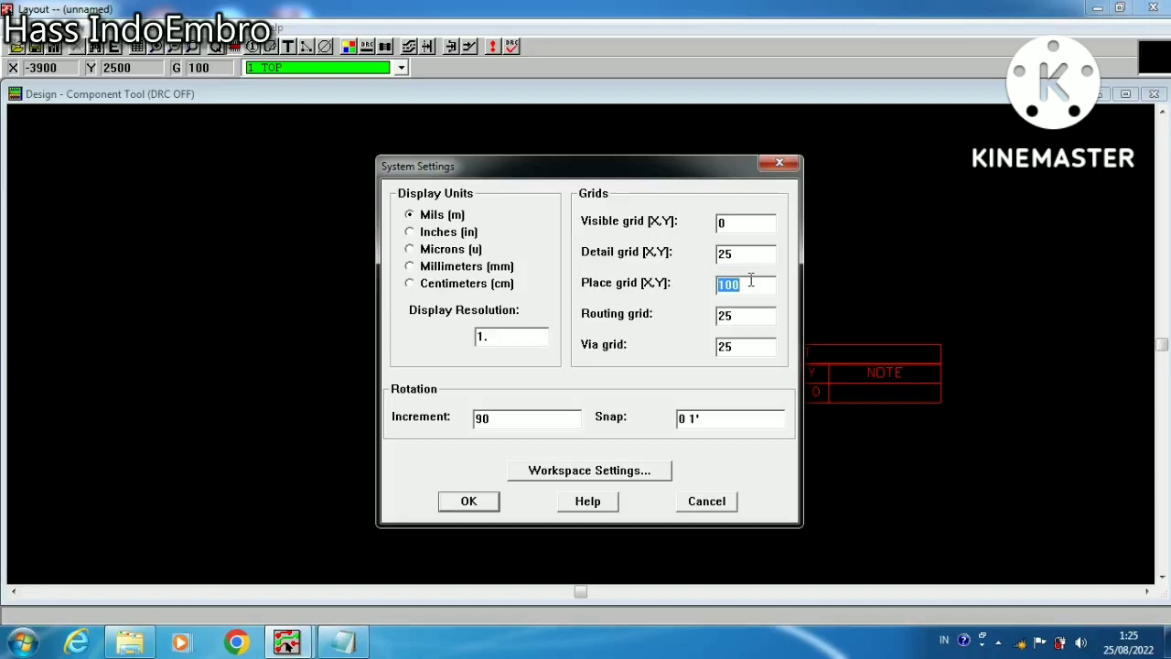
text(25)
click(470, 503)
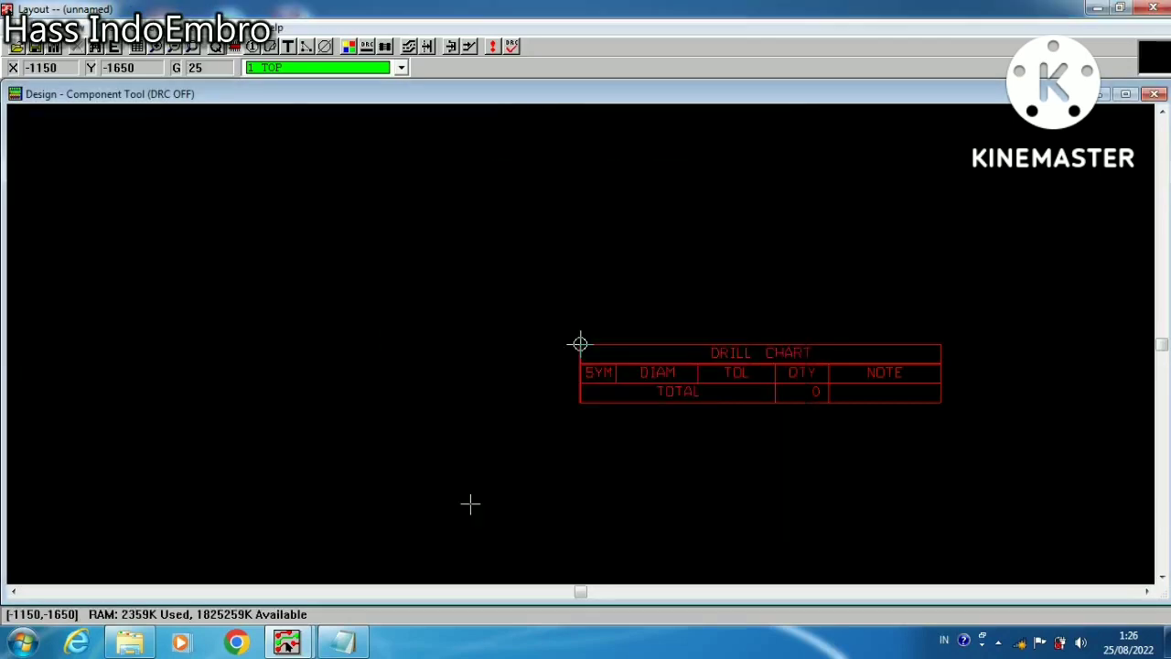
Switch the board's display units to millimetres and set the visible grid to 10 mm
key(alt+o)
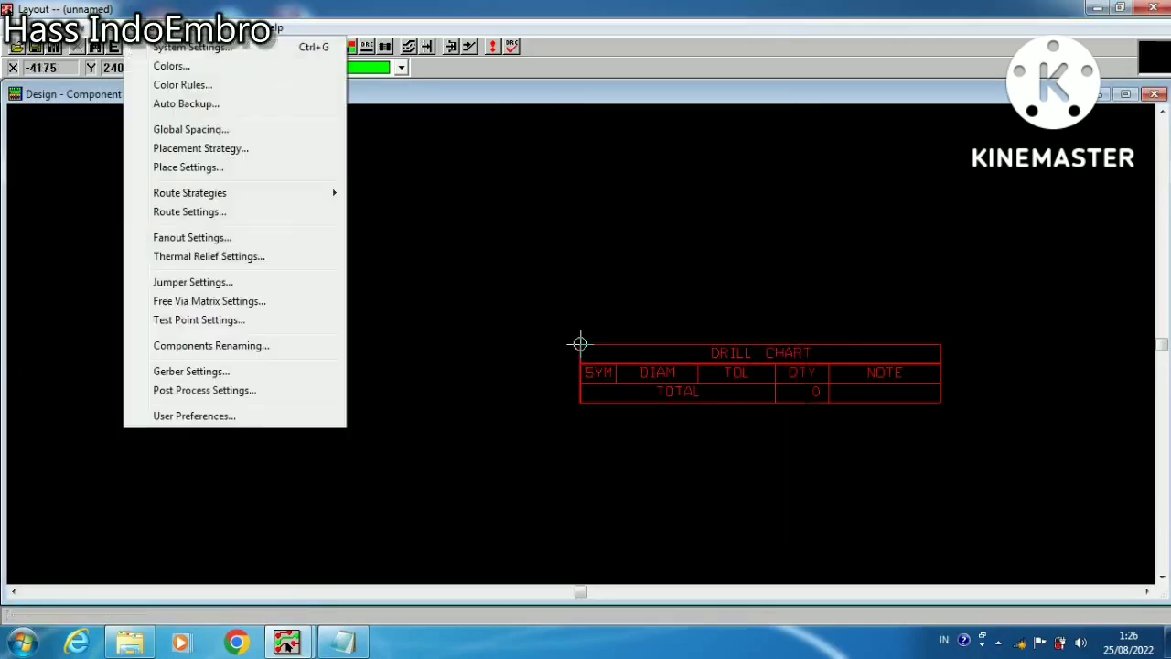
click(165, 52)
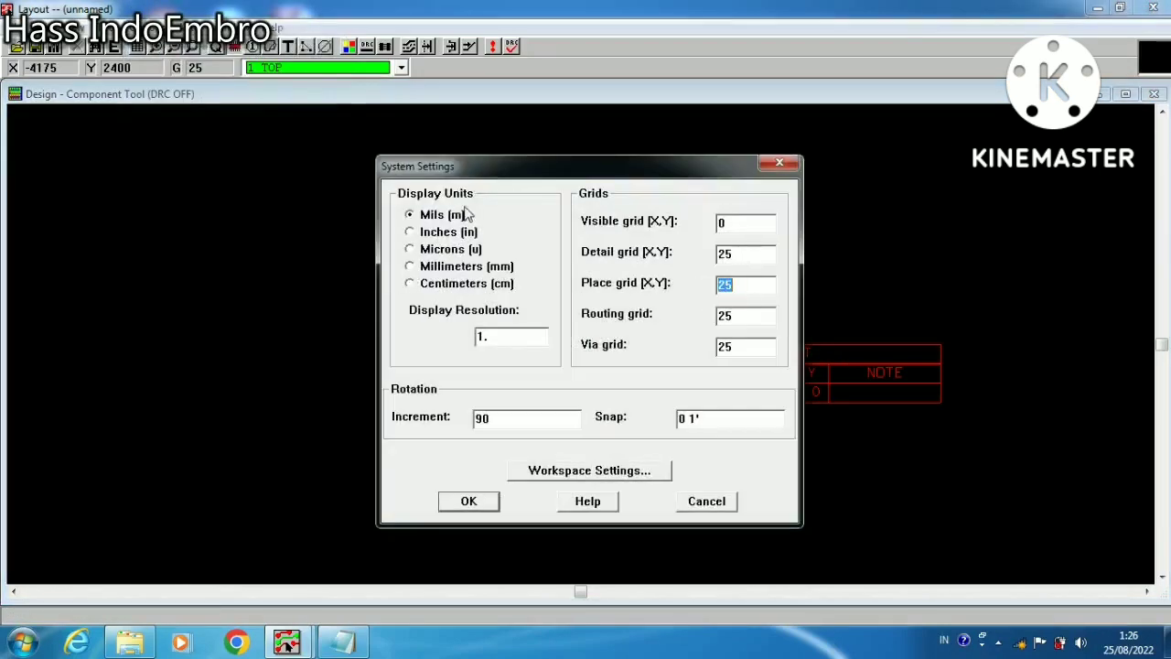
click(411, 267)
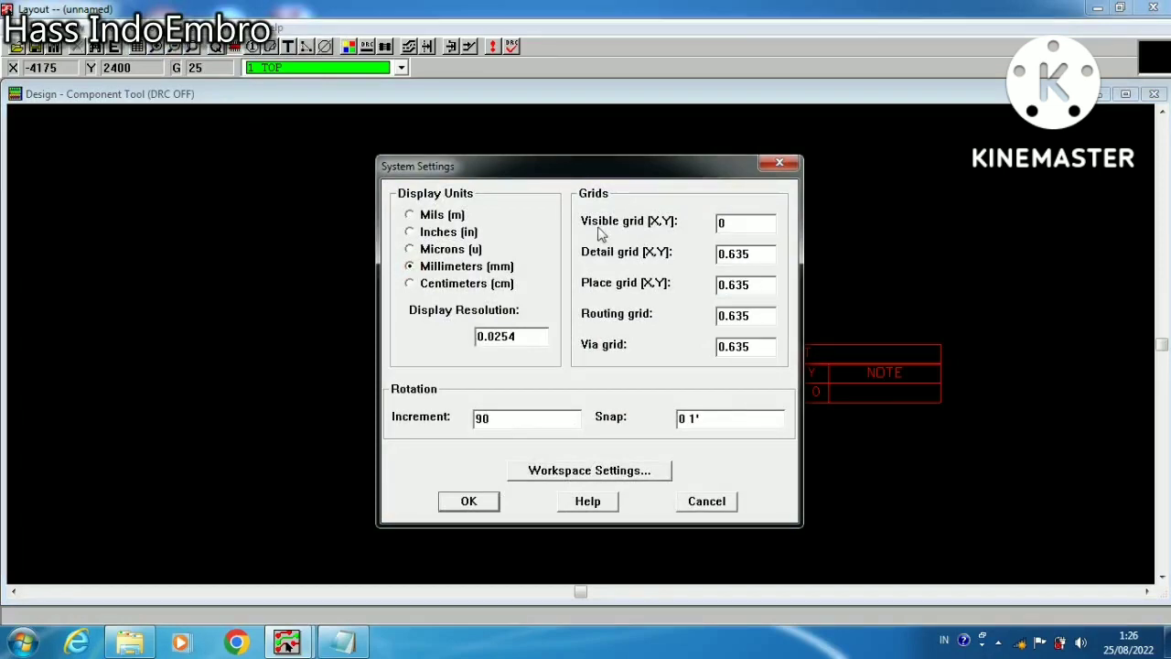
double_click(737, 221)
text(1)
click(477, 501)
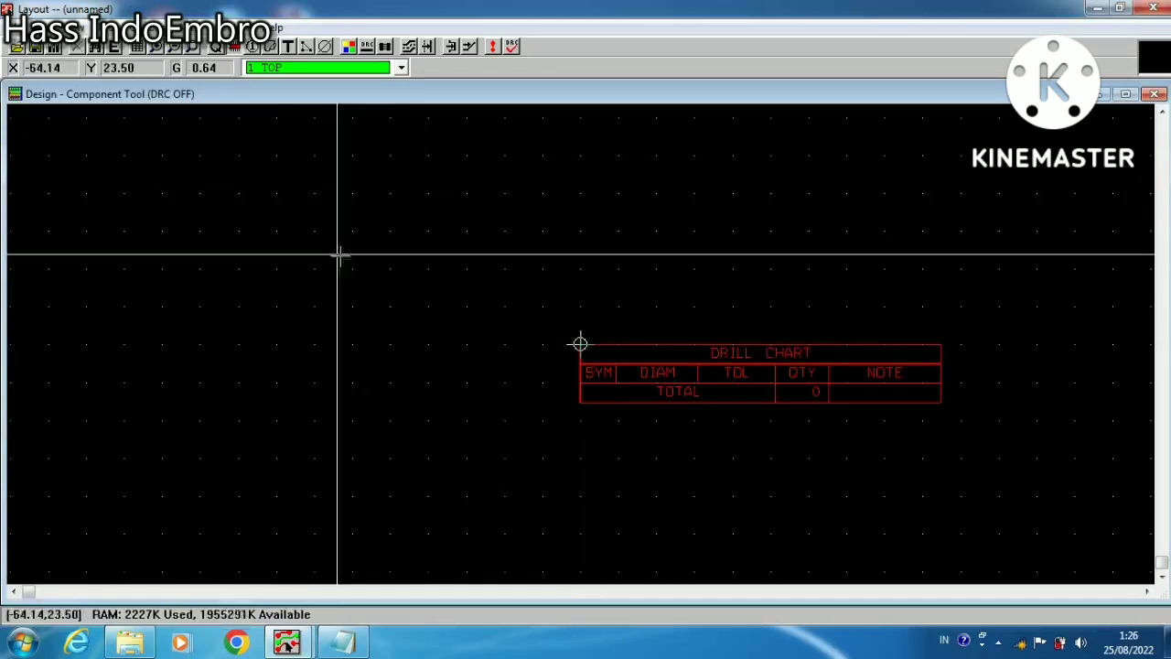
Start adding a new component to the empty board and open the footprint selection for it
click(190, 48)
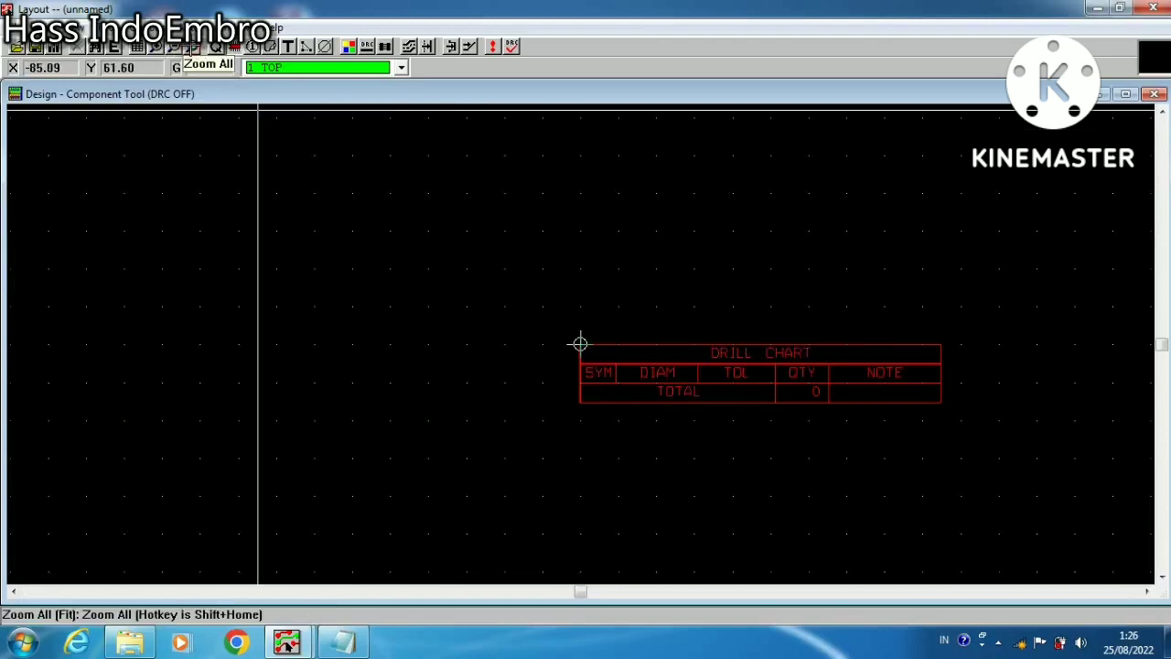
click(415, 274)
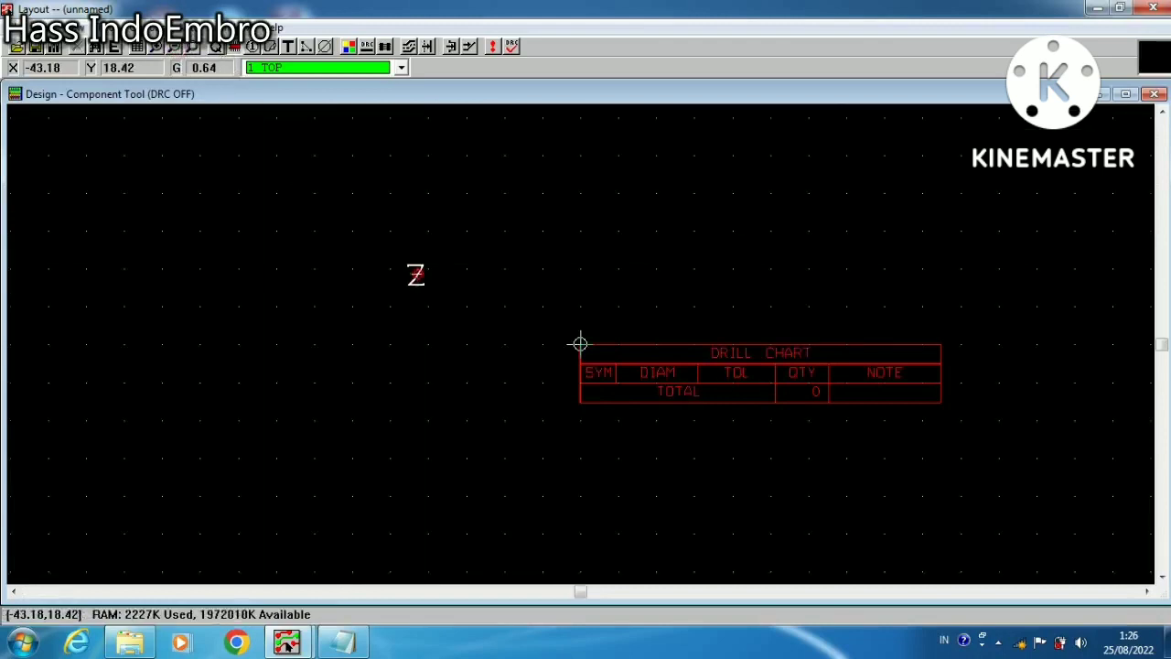
right_click(546, 282)
click(567, 286)
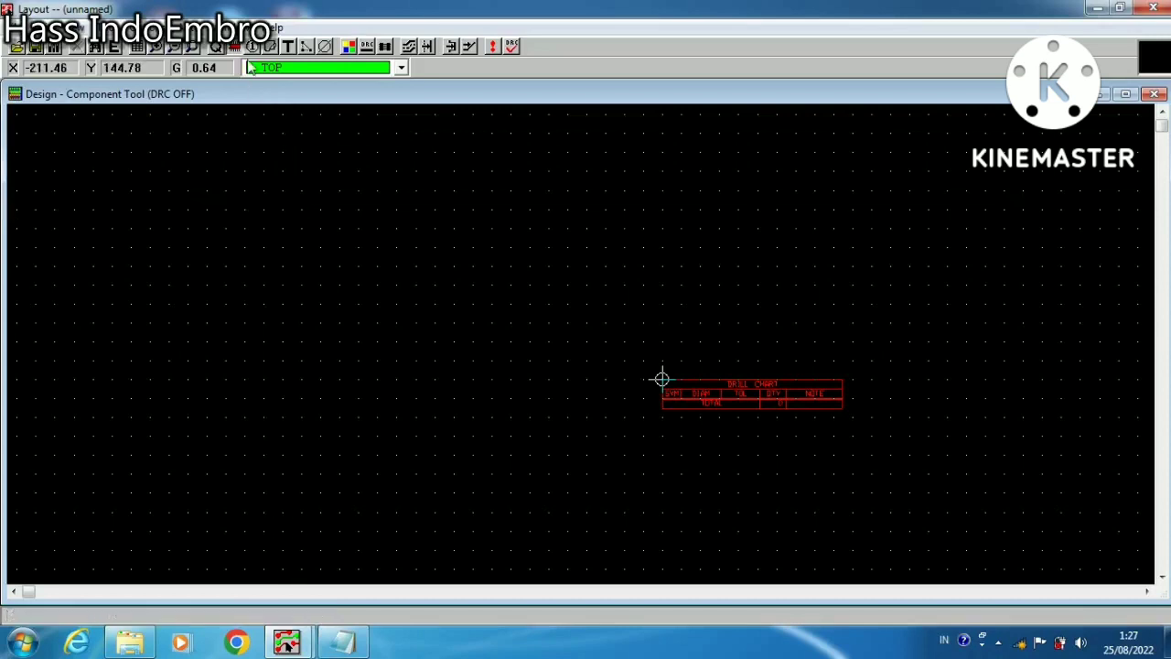
right_click(342, 235)
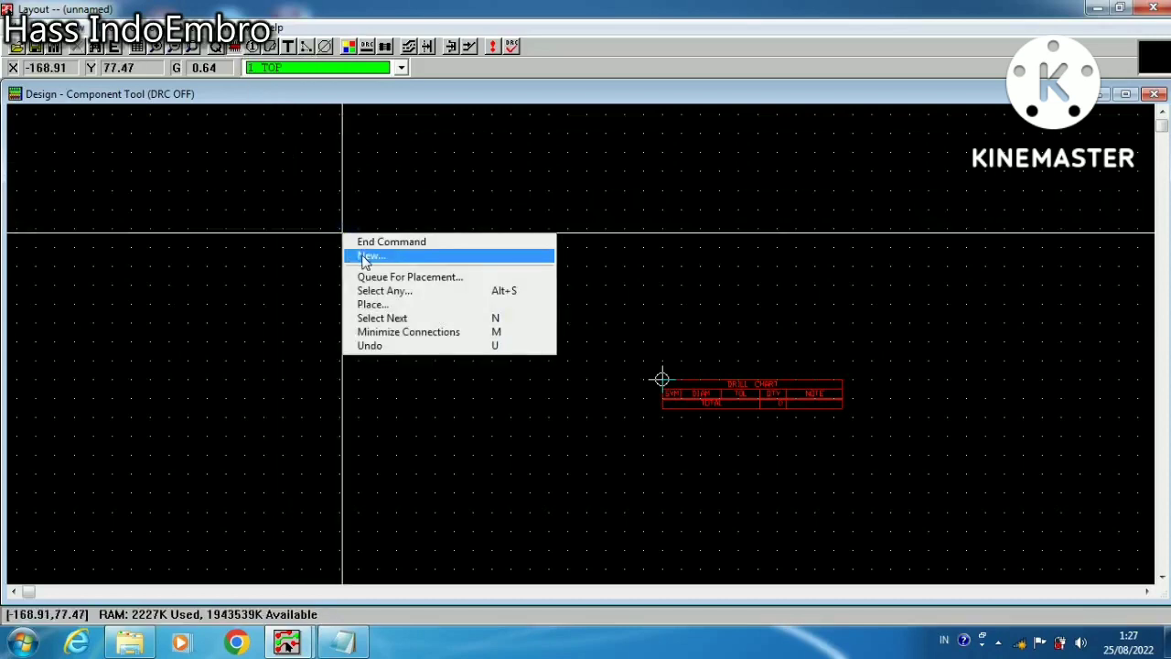
click(366, 257)
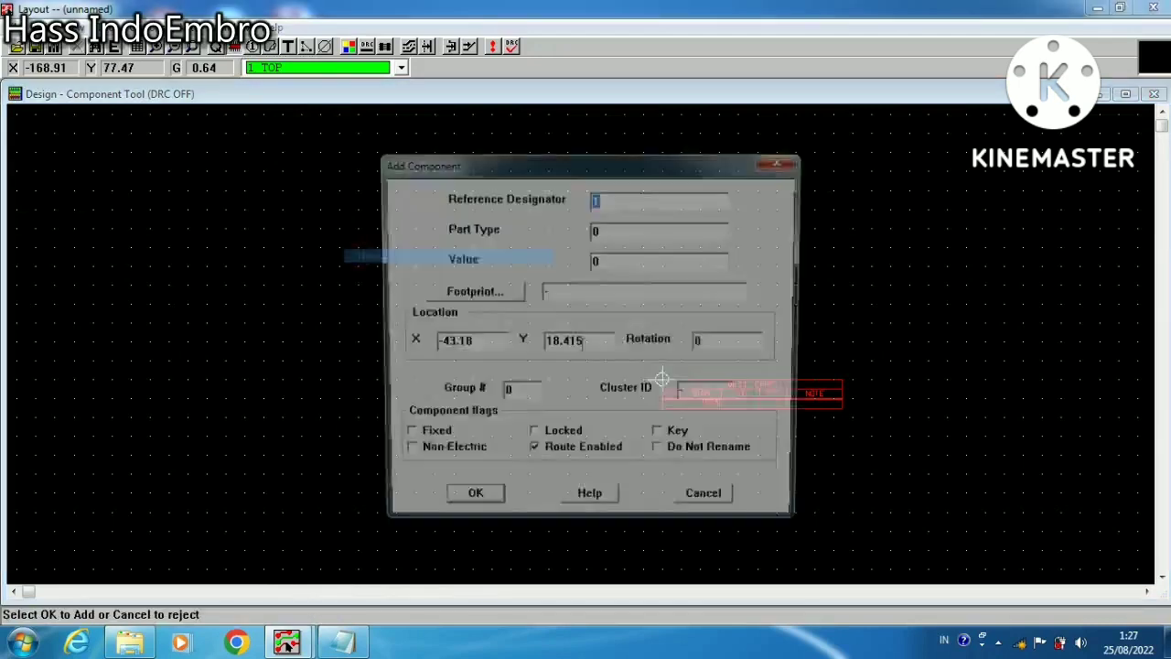
click(499, 291)
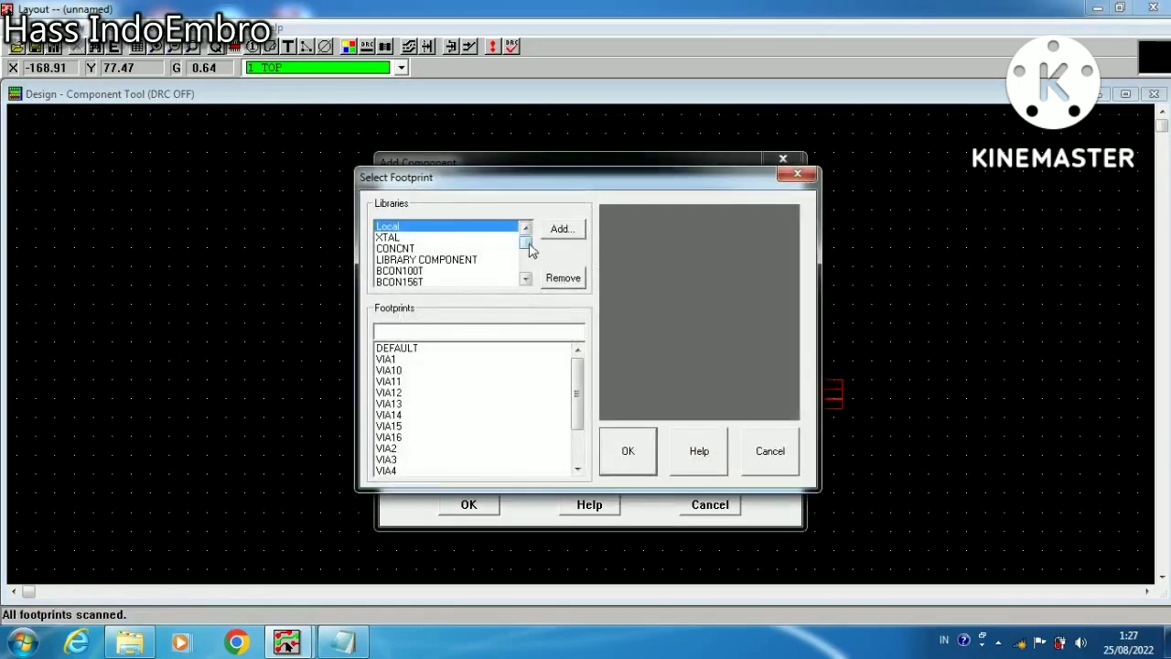
Find the TO library in the footprint libraries and select it
drag(526, 243, 534, 281)
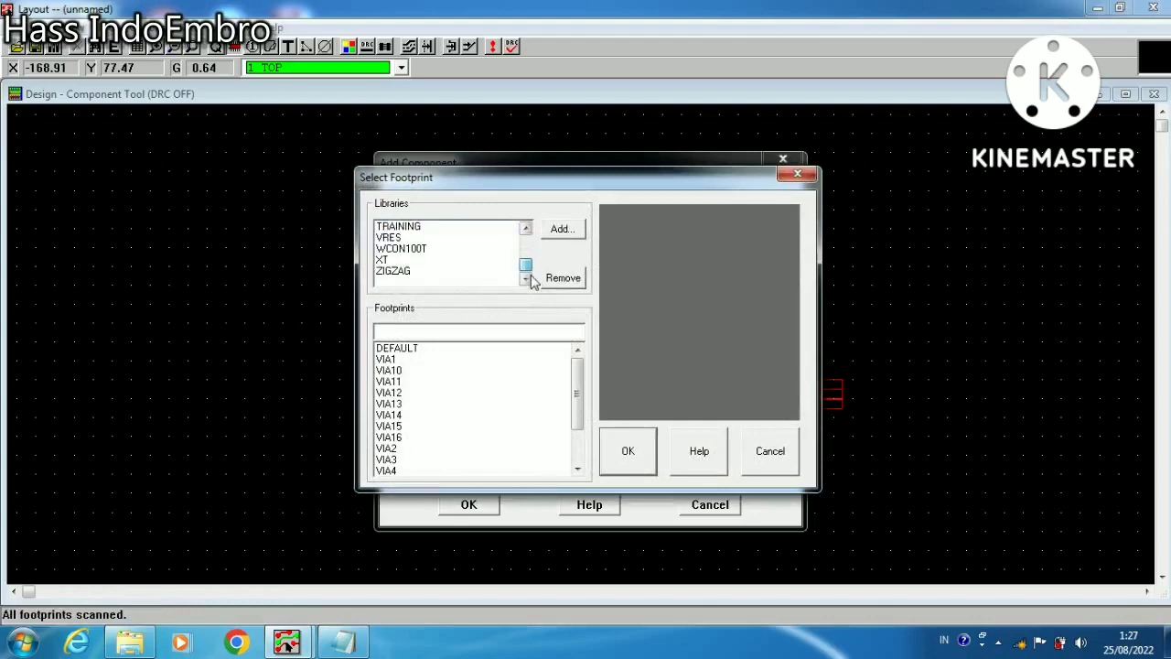
drag(525, 187, 588, 173)
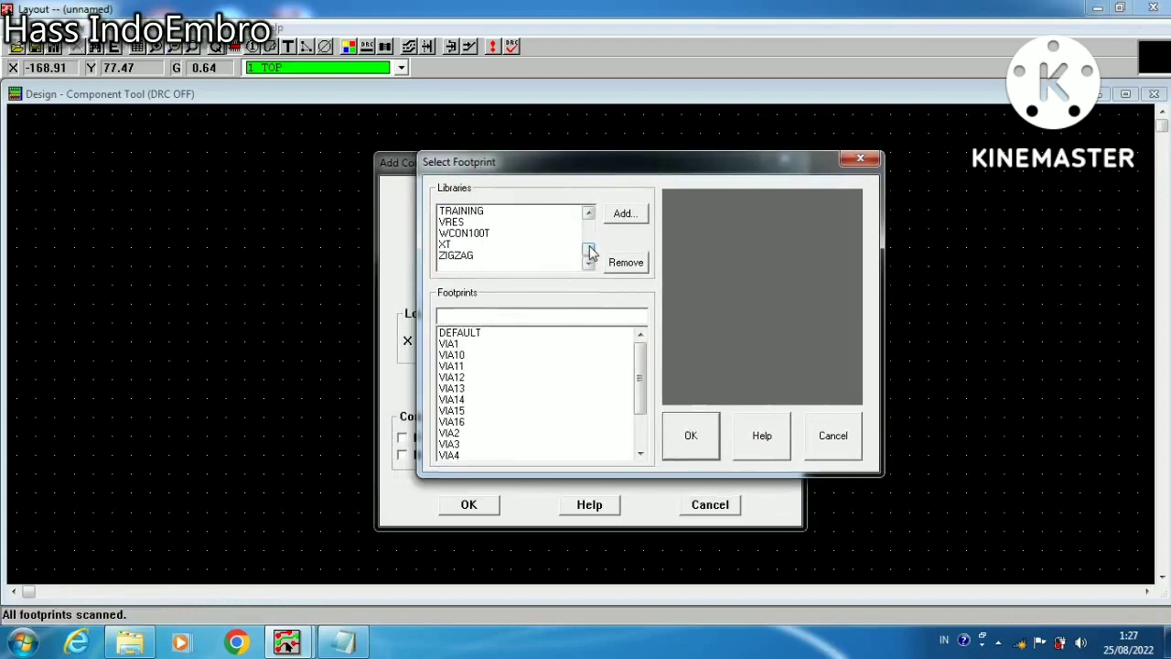
mouse_move(589, 248)
mouse_down()
mouse_move(589, 225)
mouse_move(586, 257)
mouse_up()
click(588, 214)
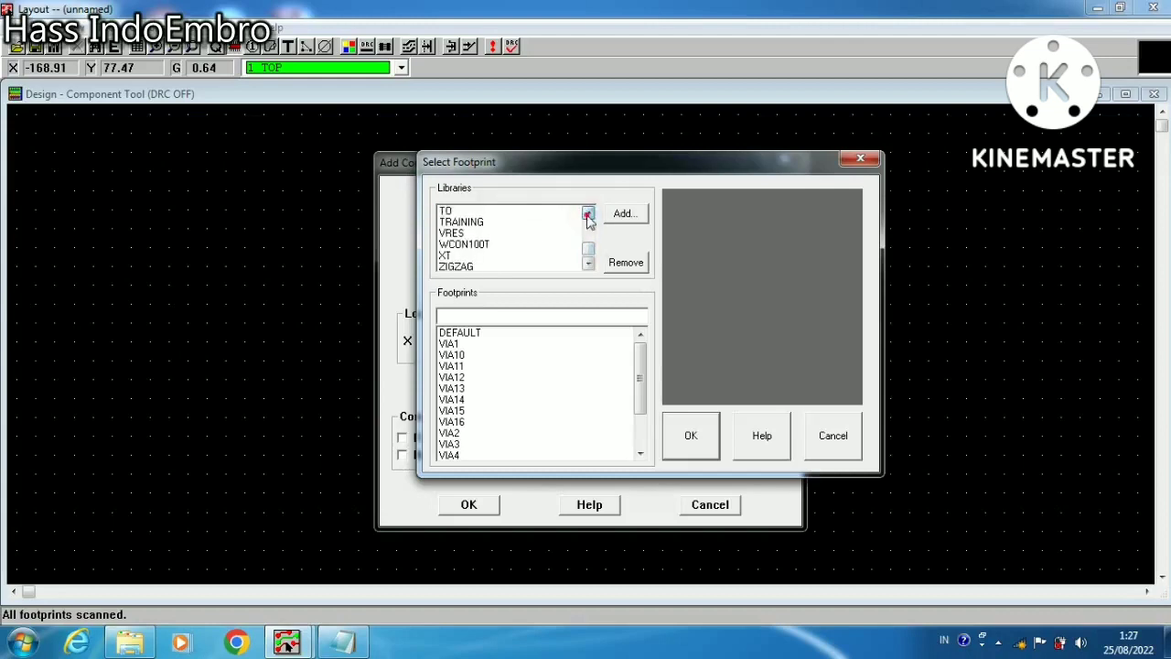
click(588, 214)
click(588, 214)
click(588, 214)
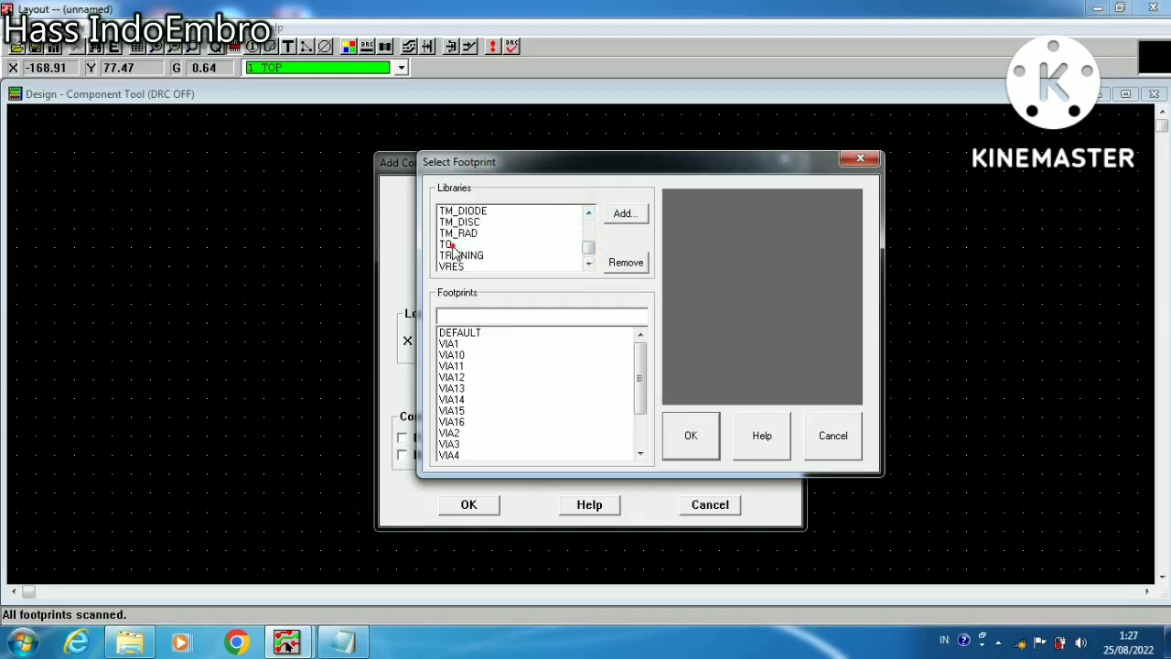
click(450, 245)
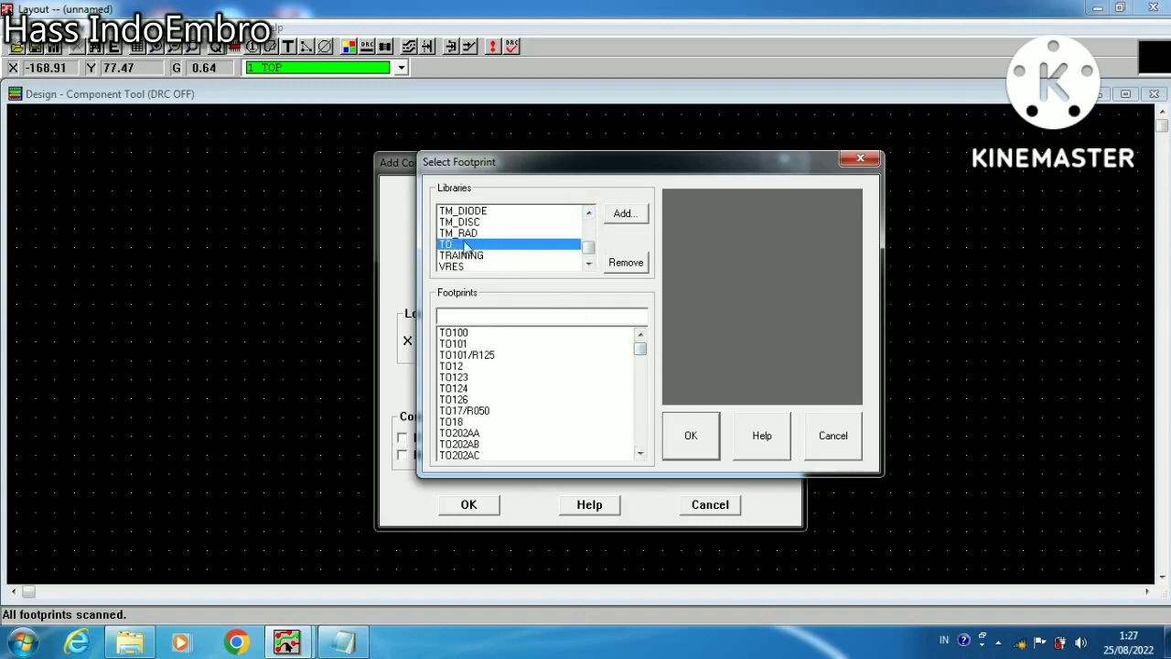
Go through the TO footprints from TO100, choose the three-pin TO202AC, and add the component to the board
click(474, 335)
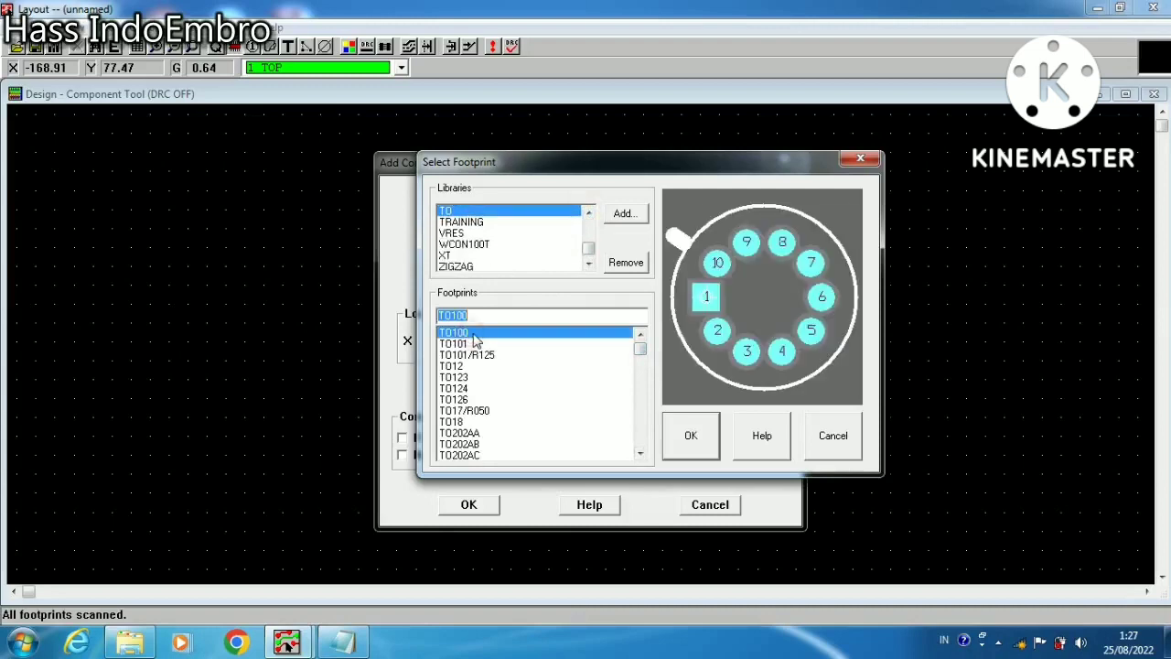
key(Down)
key(Down)
key(Down)
key(Down)
key(Down)
key(Down)
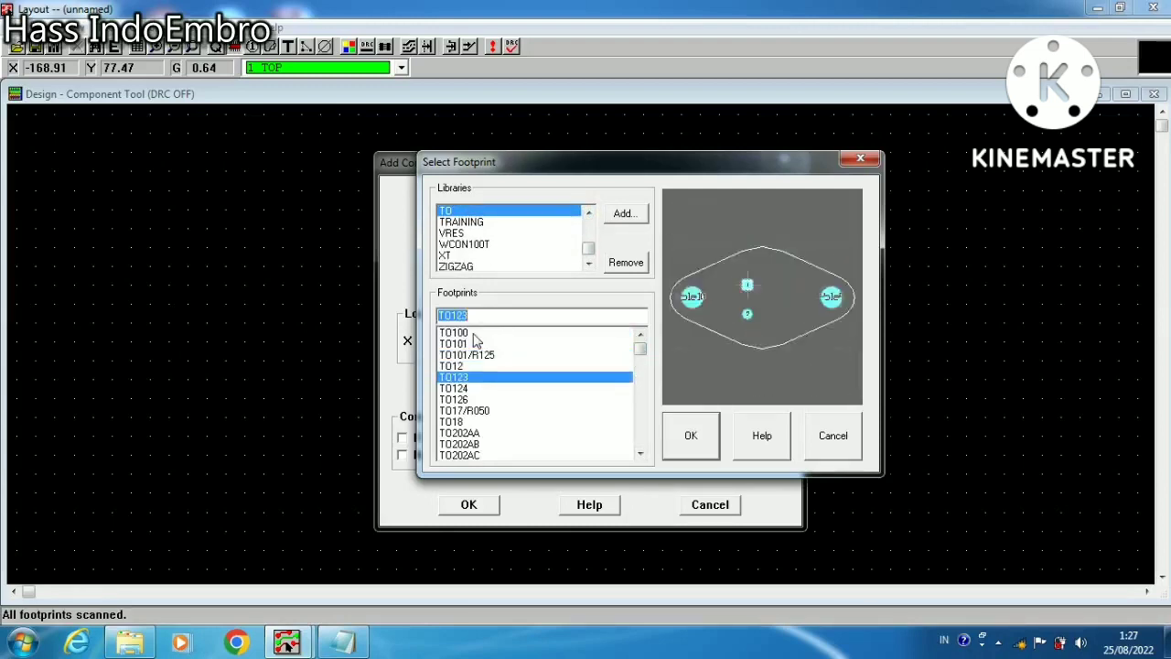
key(Down)
key(Down)
key(Down)
key(Down)
key(Down)
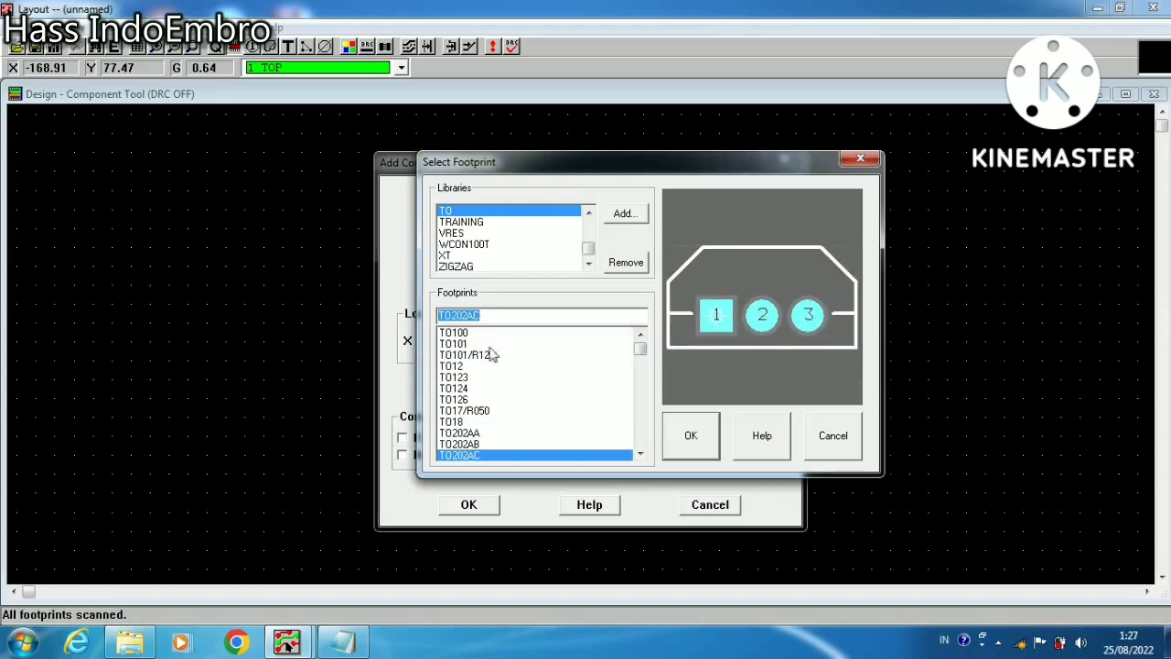
click(705, 445)
click(492, 505)
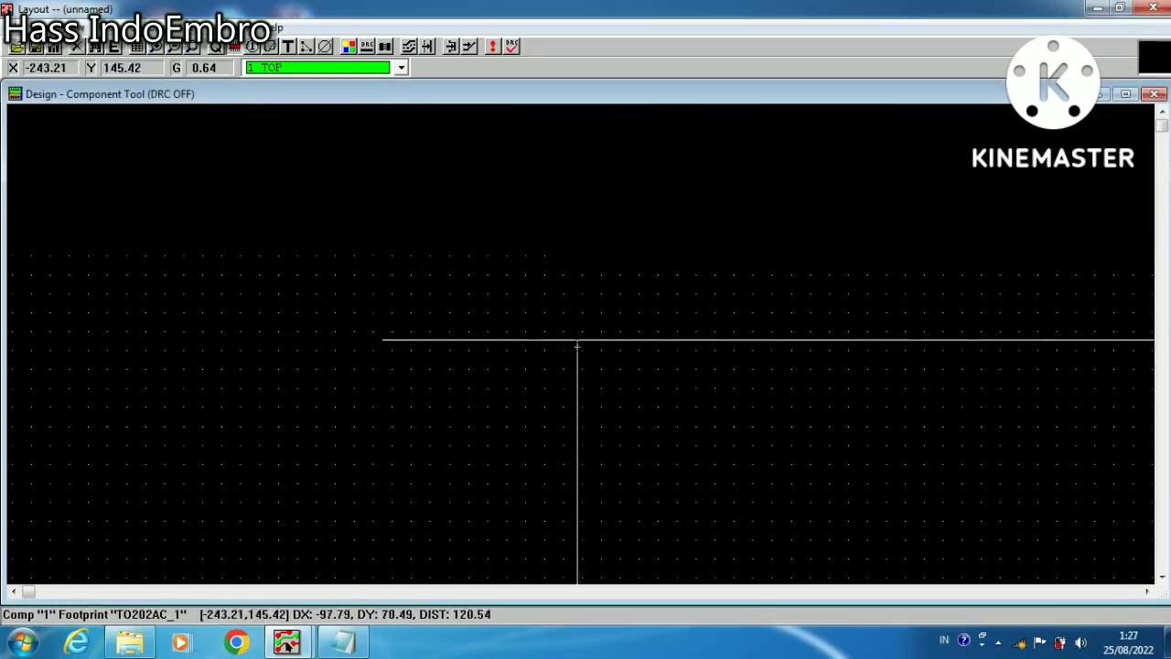
right_click(679, 339)
click(700, 344)
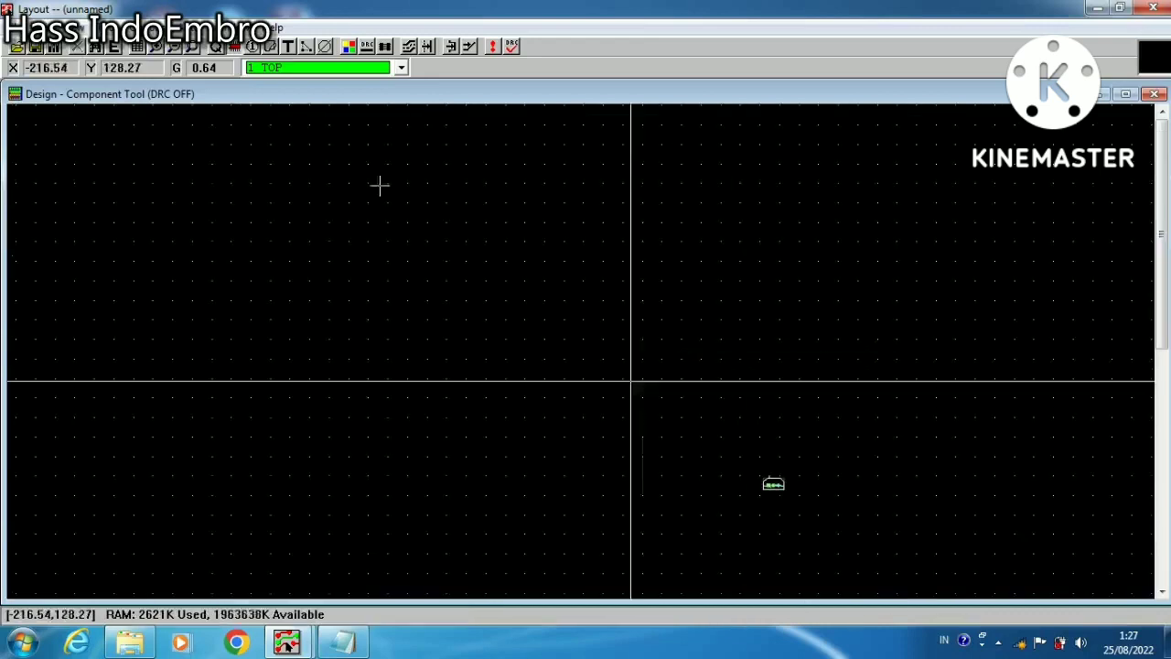
Move the three-pin TO202AC component up and to the left on the board
click(155, 48)
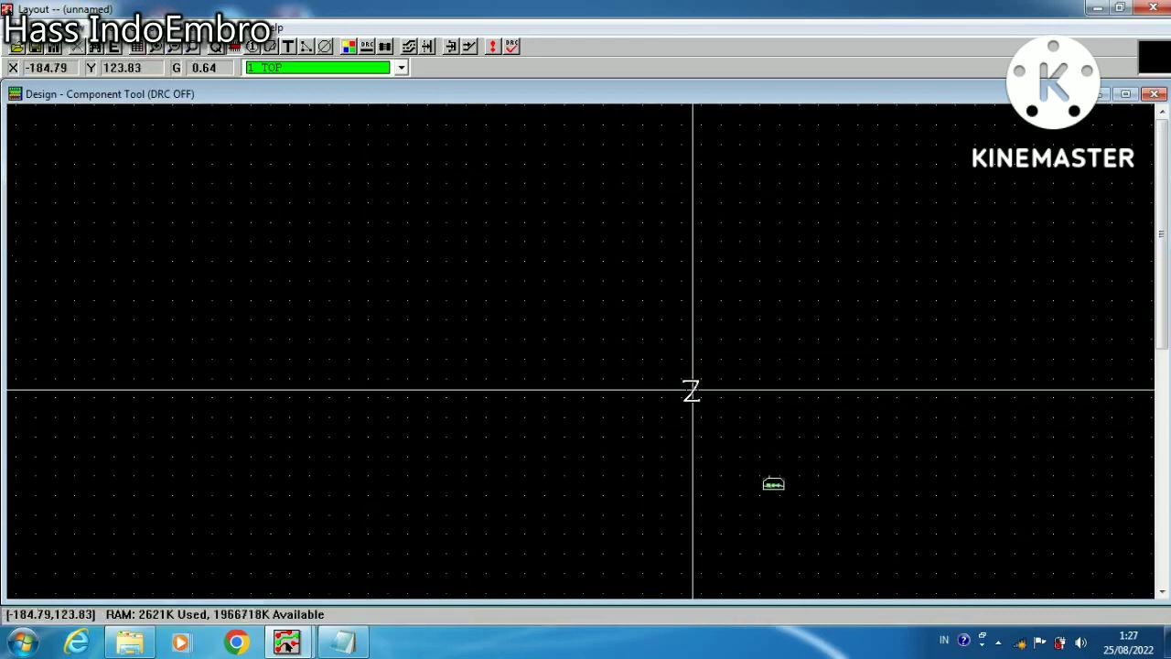
drag(693, 393, 912, 533)
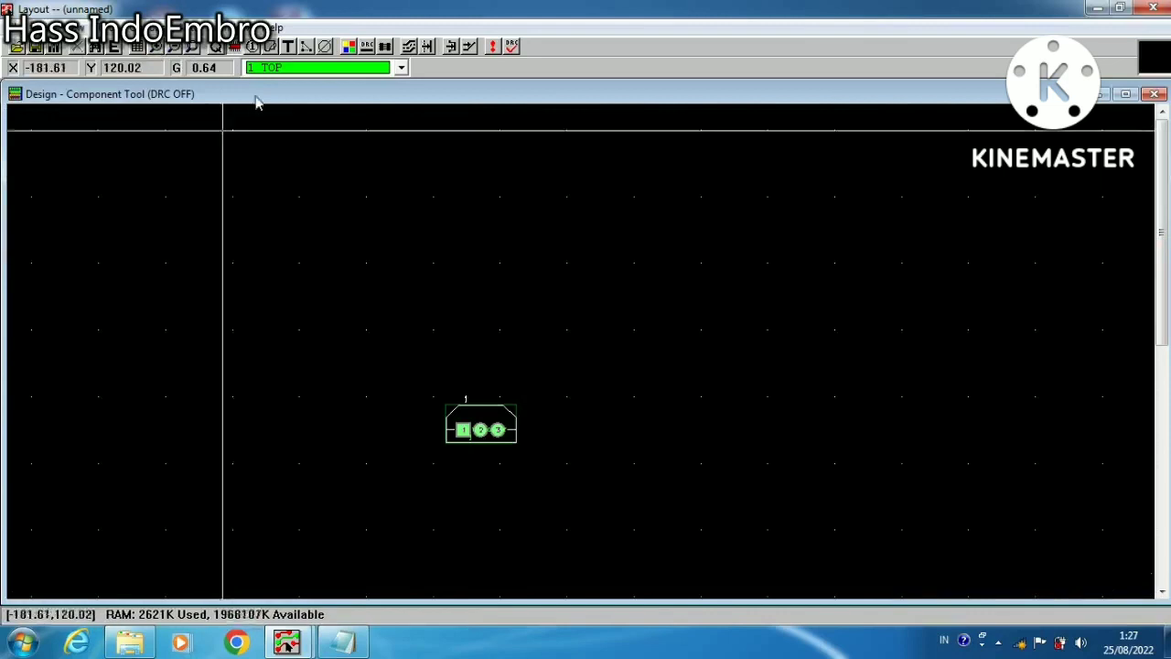
drag(490, 426, 426, 280)
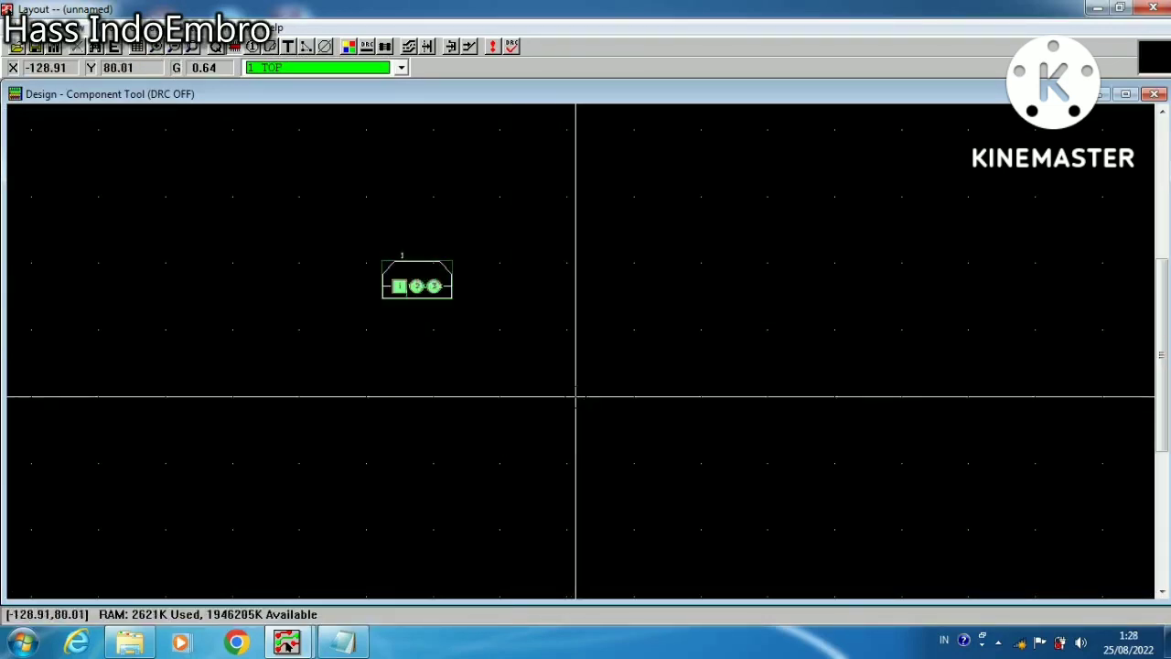
click(417, 286)
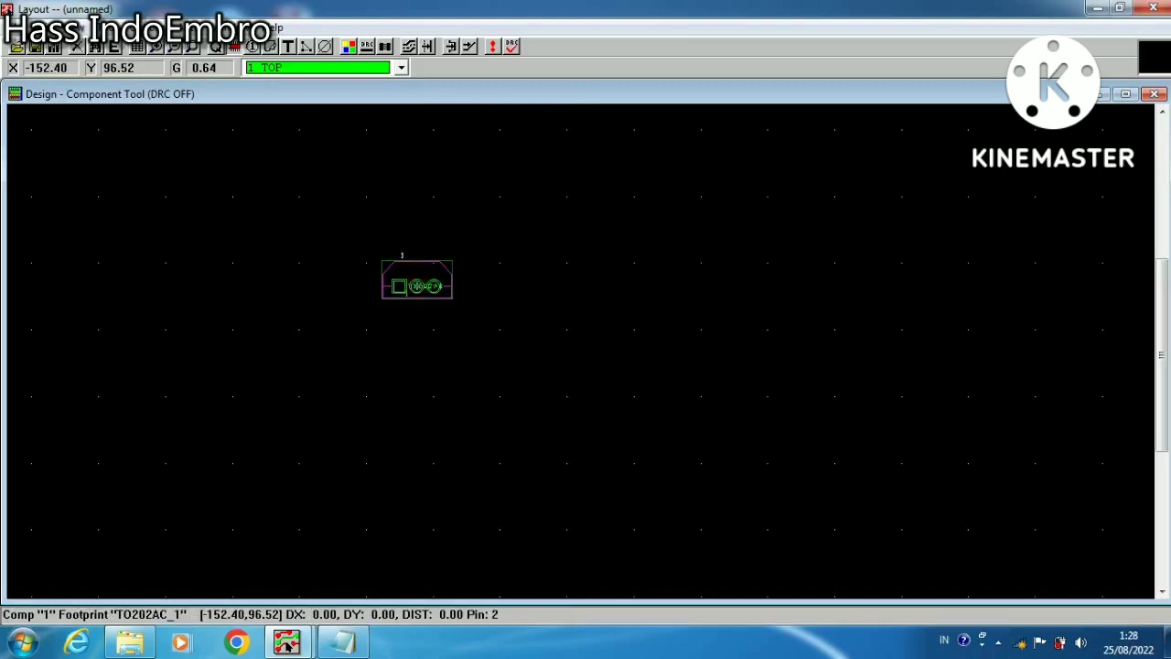
right_click(417, 285)
click(439, 292)
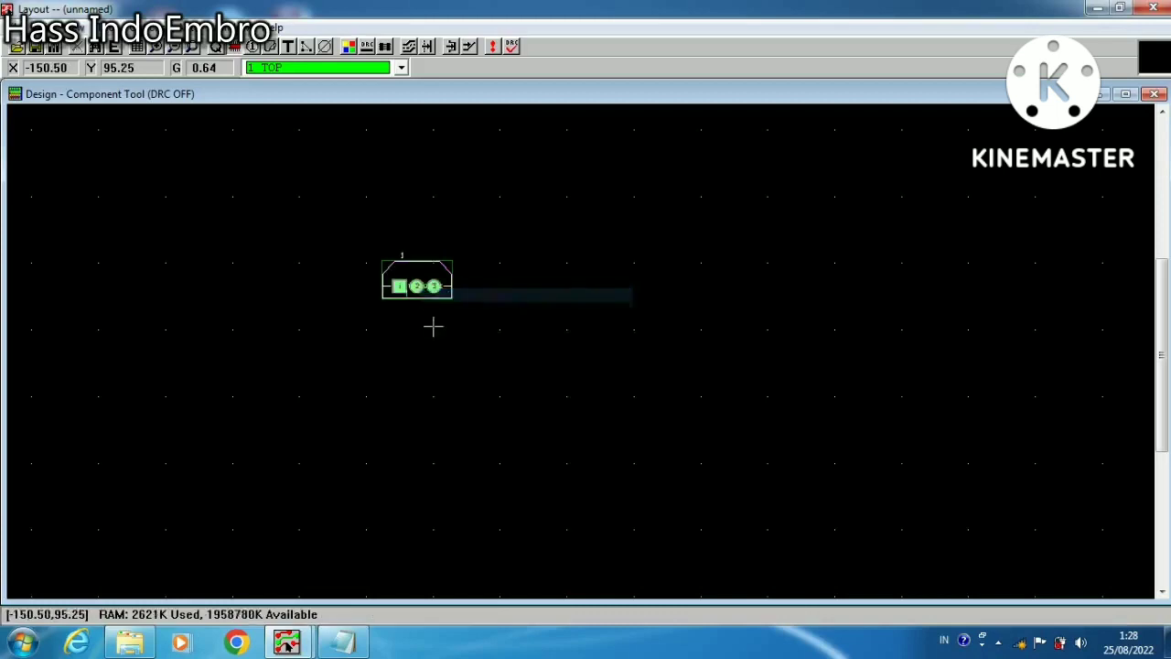
Rotate the TO202AC component until it is turned 180 degrees, with pin 1 on the right, and fix it in place
click(400, 284)
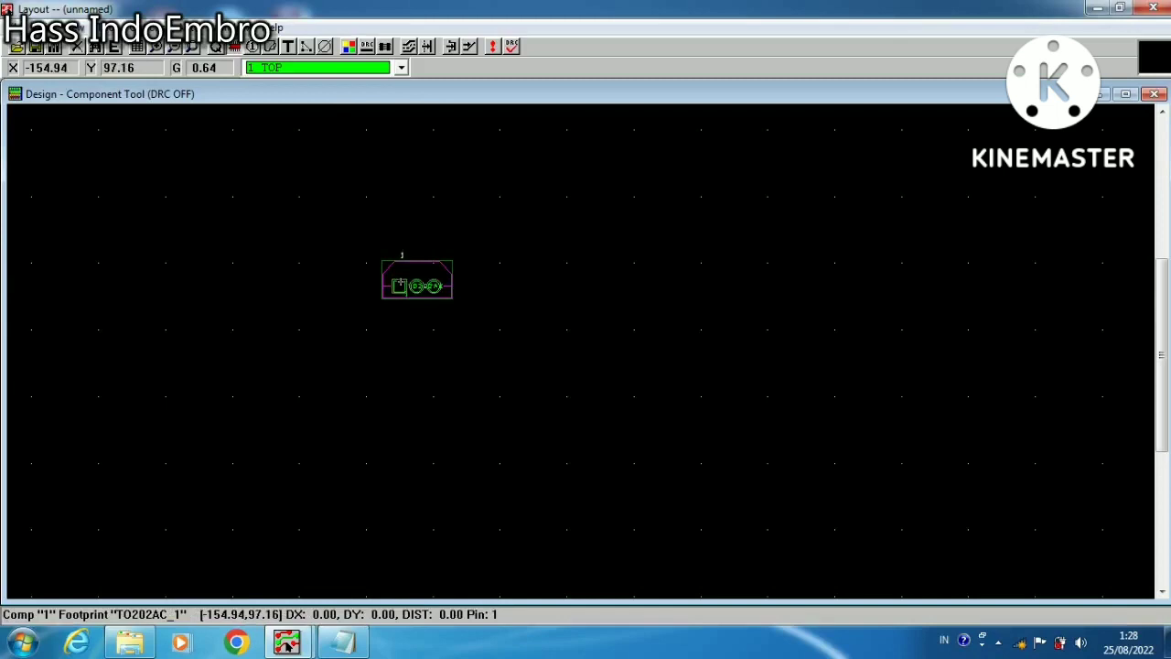
key(r)
key(r)
key(r)
key(r)
key(r)
key(r)
key(r)
key(r)
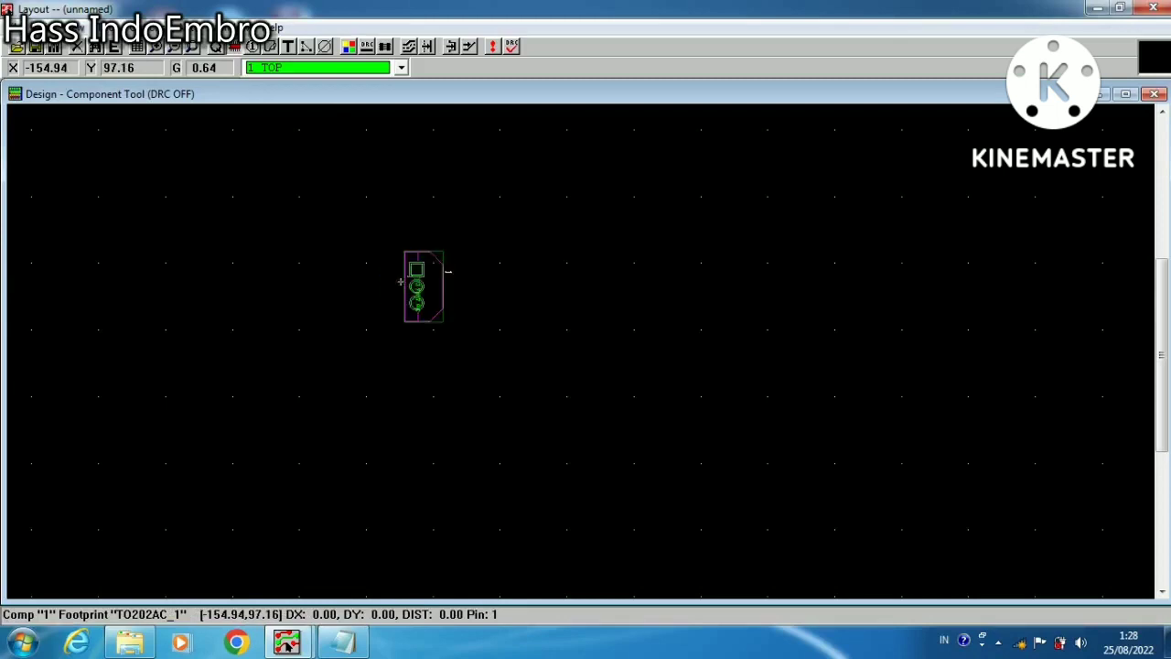
key(r)
key(r)
key(r)
click(401, 283)
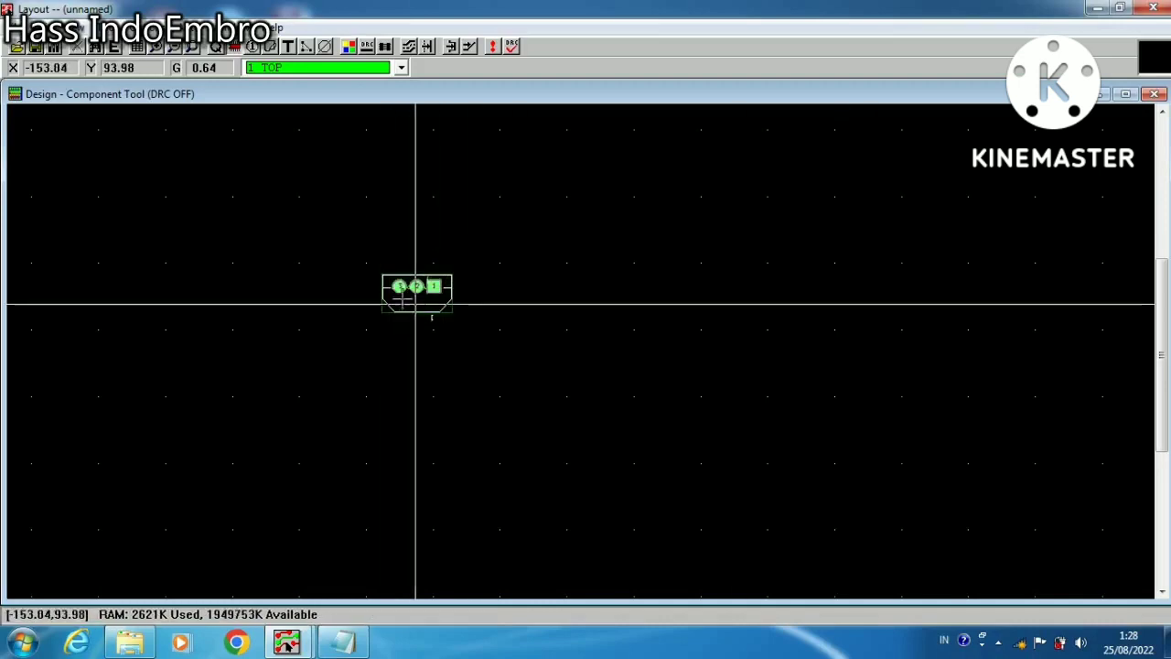
Delete all text labels on the TO202AC component, then switch Reconnect Mode on and off again
click(156, 47)
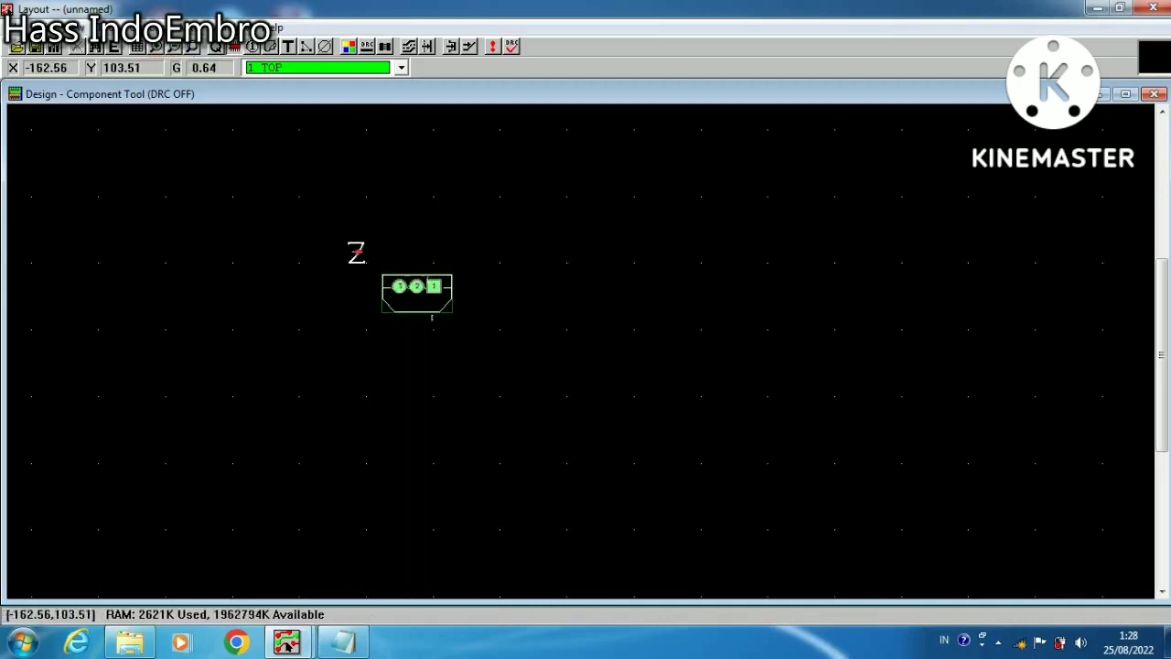
click(439, 331)
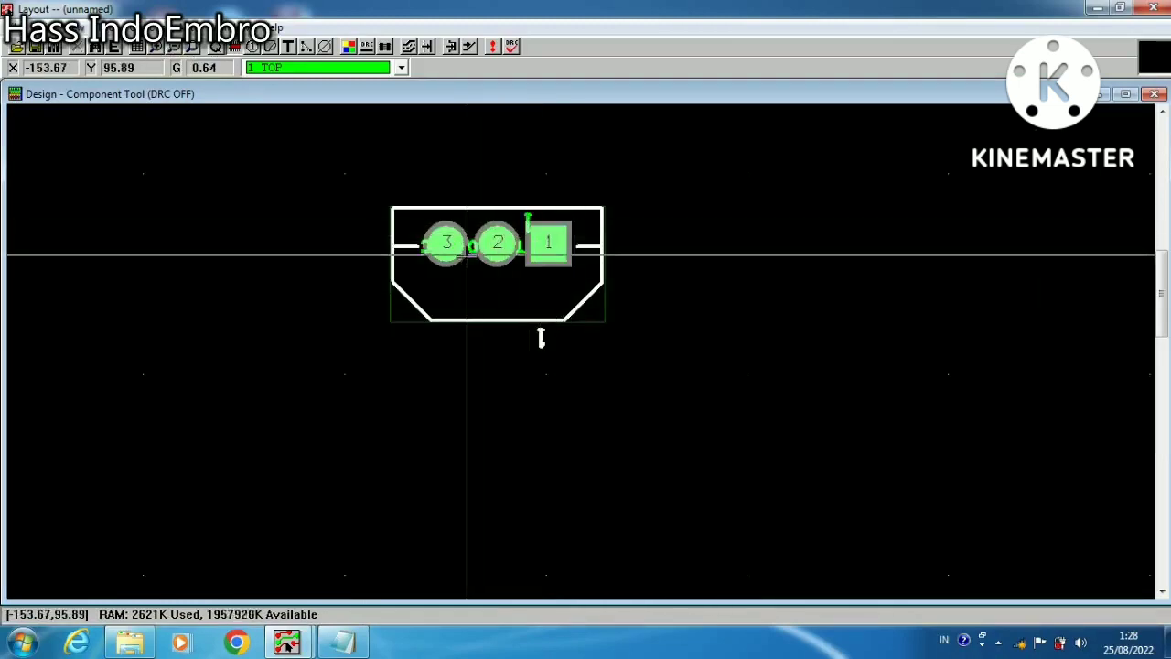
click(289, 48)
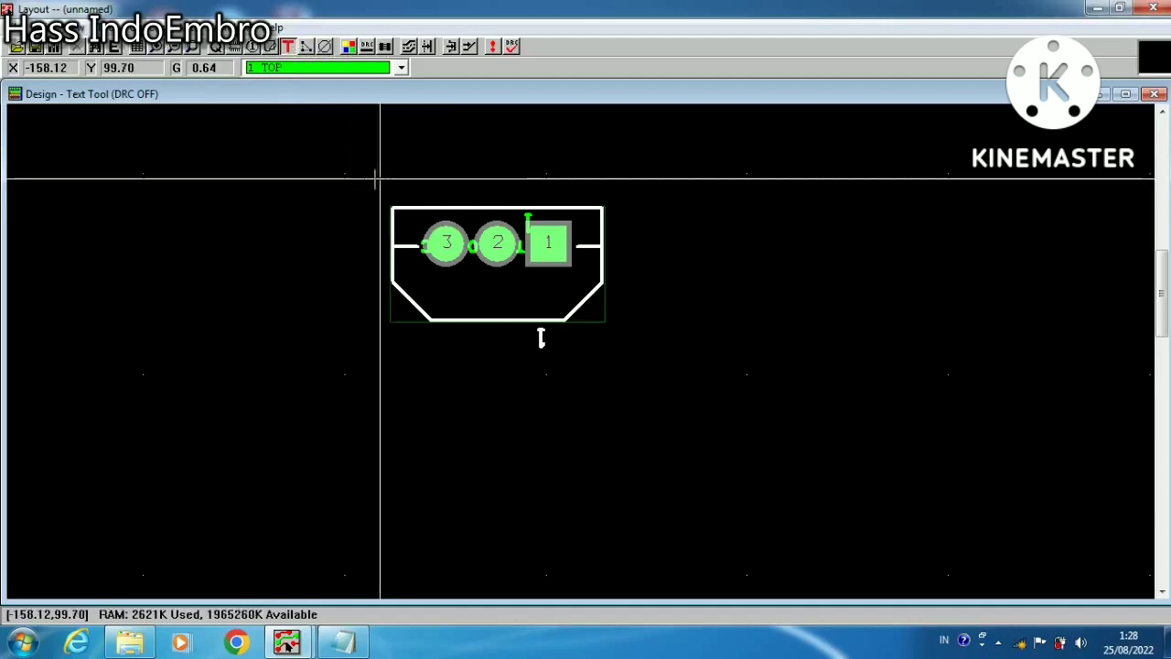
drag(370, 177, 730, 413)
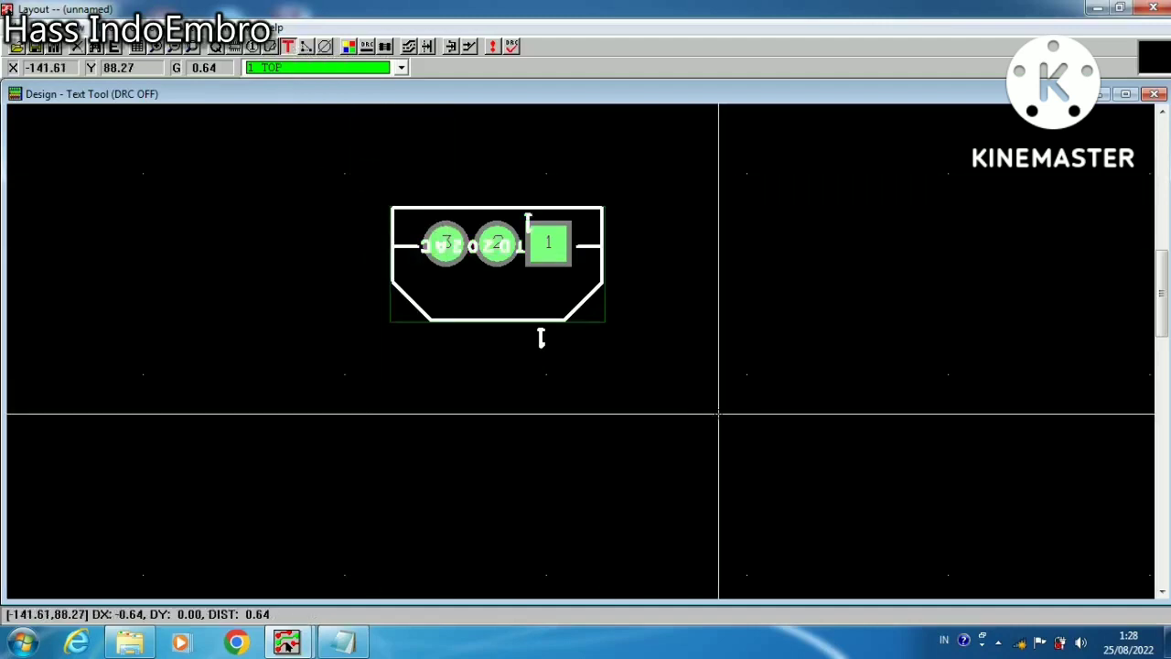
click(487, 244)
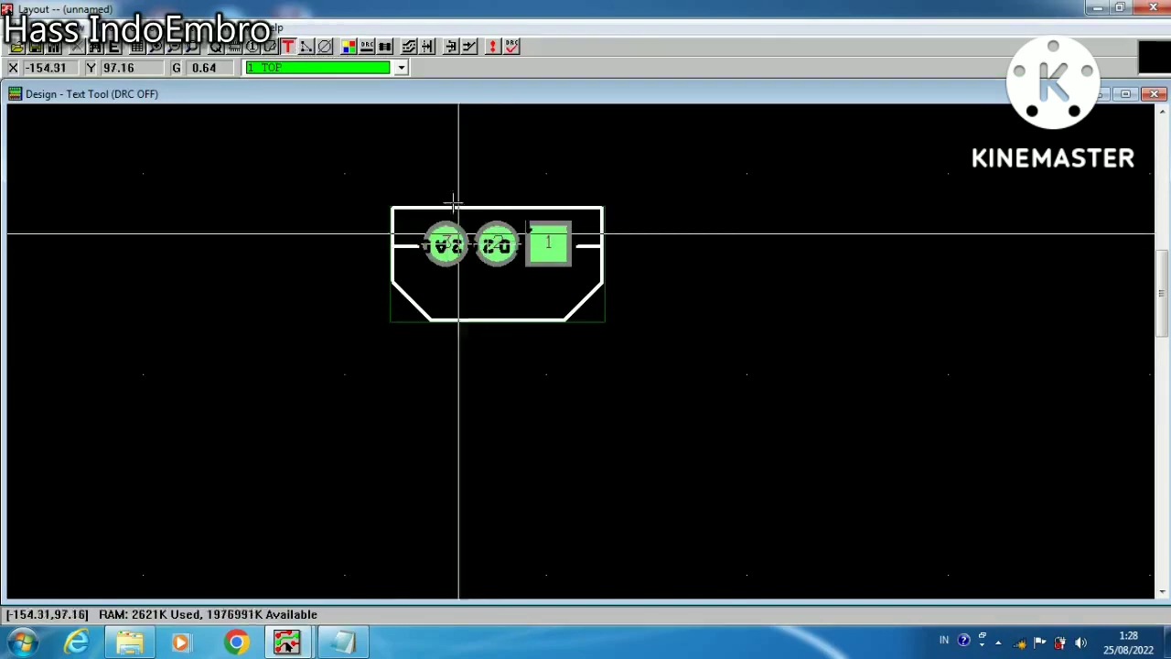
click(385, 47)
click(385, 47)
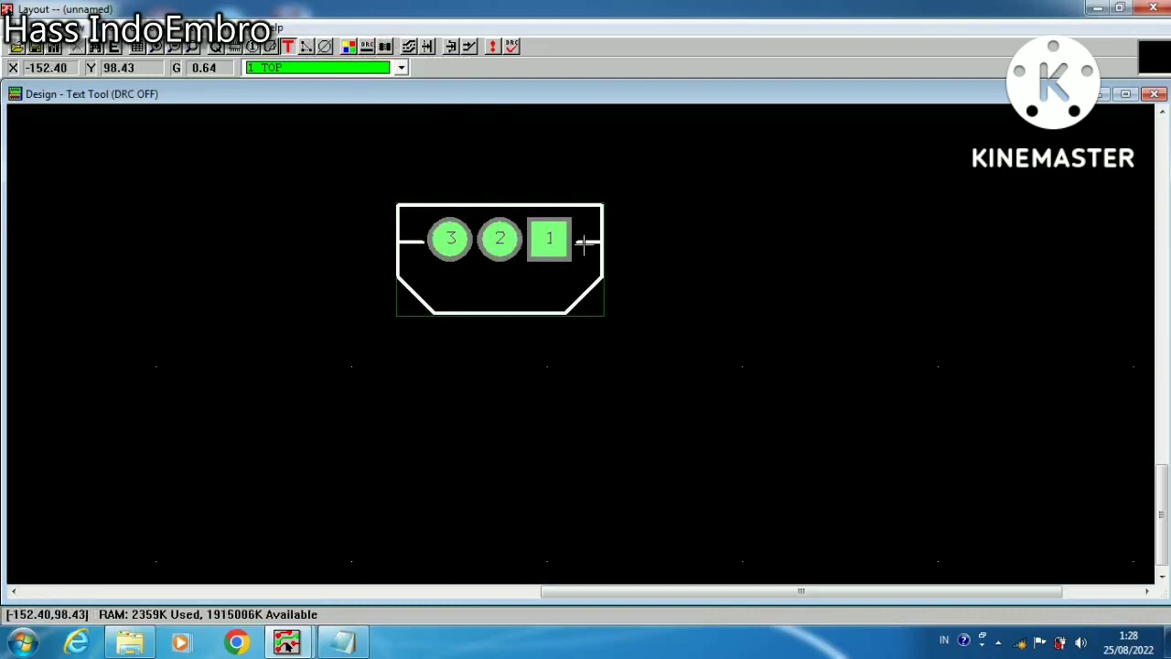
Start adding another new component and select the TM_CYLND footprint library for it
click(234, 46)
right_click(305, 163)
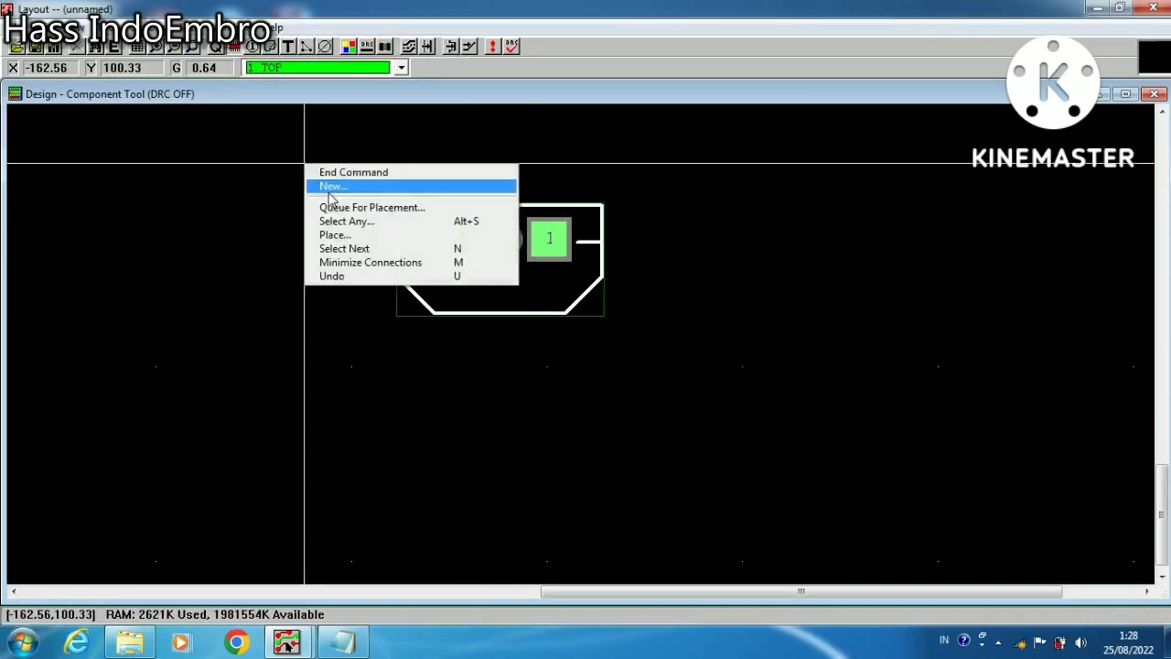
click(331, 187)
click(488, 296)
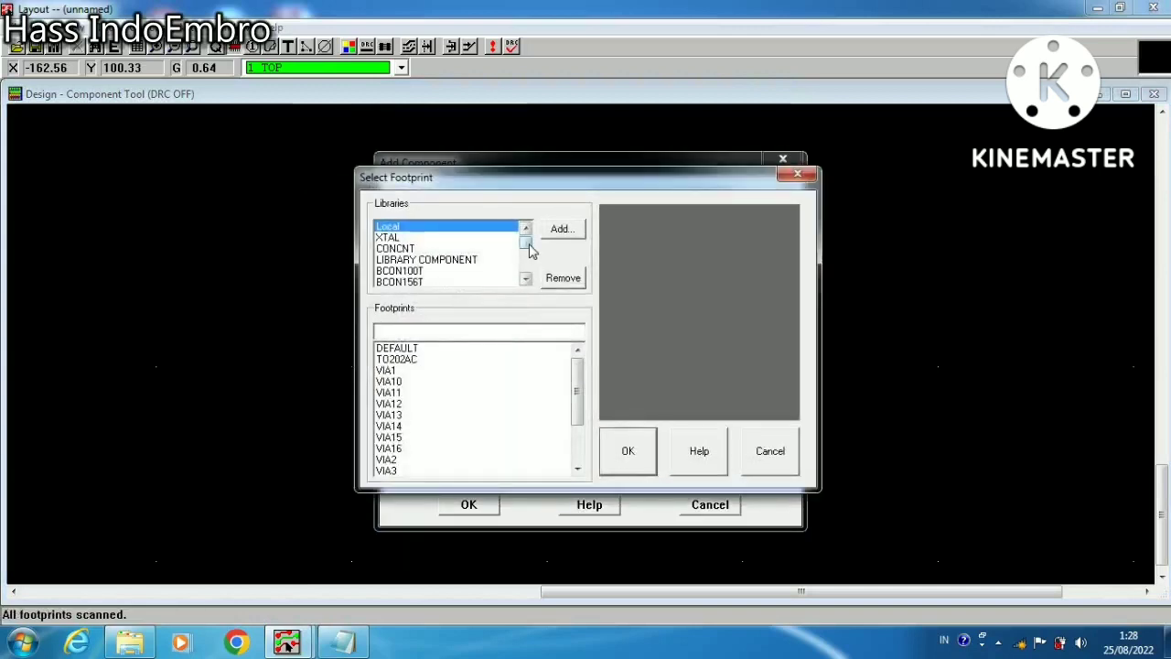
drag(529, 247, 532, 285)
click(526, 229)
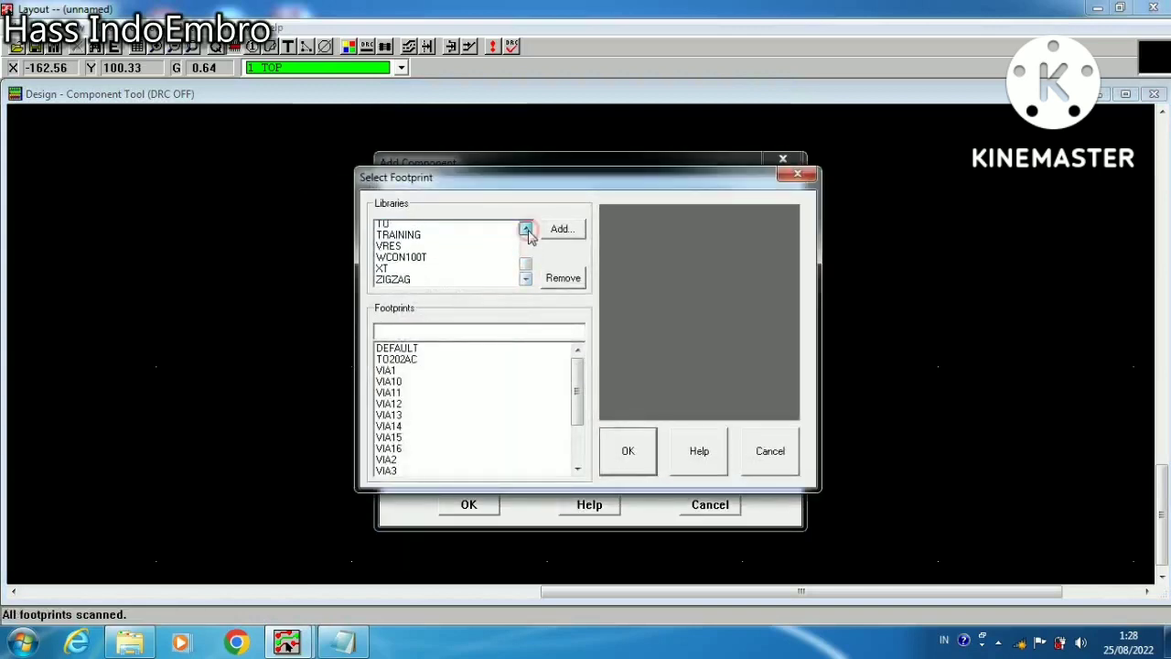
click(526, 229)
click(526, 228)
click(526, 229)
click(526, 229)
click(526, 229)
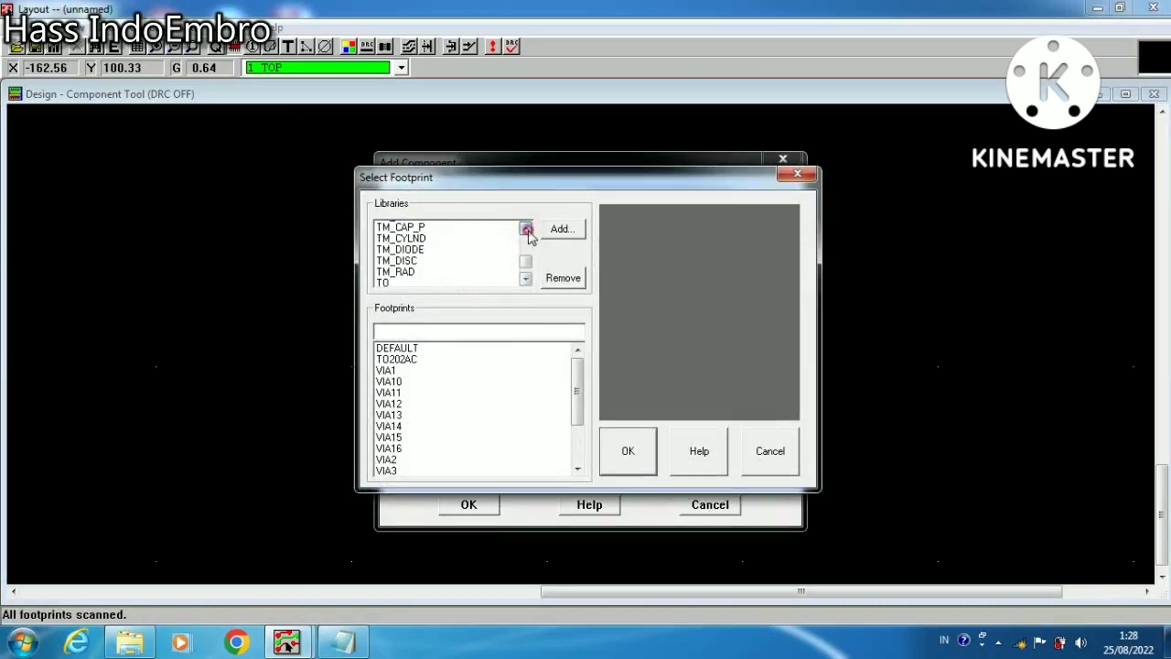
click(526, 229)
click(526, 228)
click(417, 260)
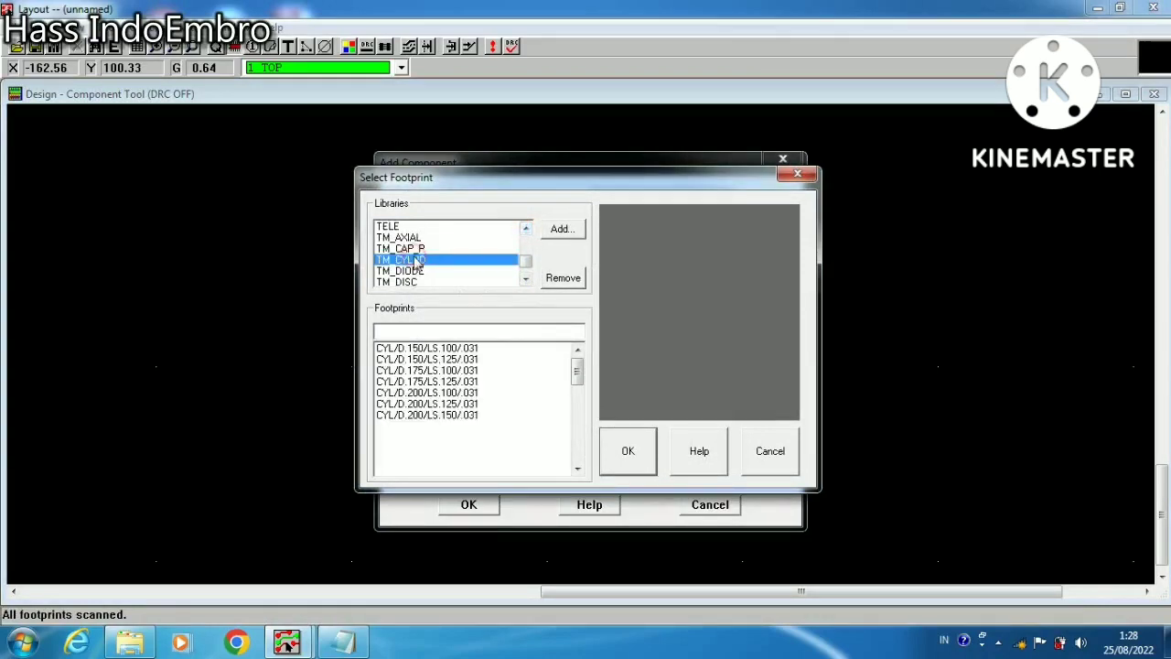
Choose the CYL/D.250/LS.125/.031 footprint and place the component below and to the left of the TO202AC
click(453, 382)
key(Down)
key(Down)
key(Down)
key(Down)
key(Down)
key(Down)
key(Down)
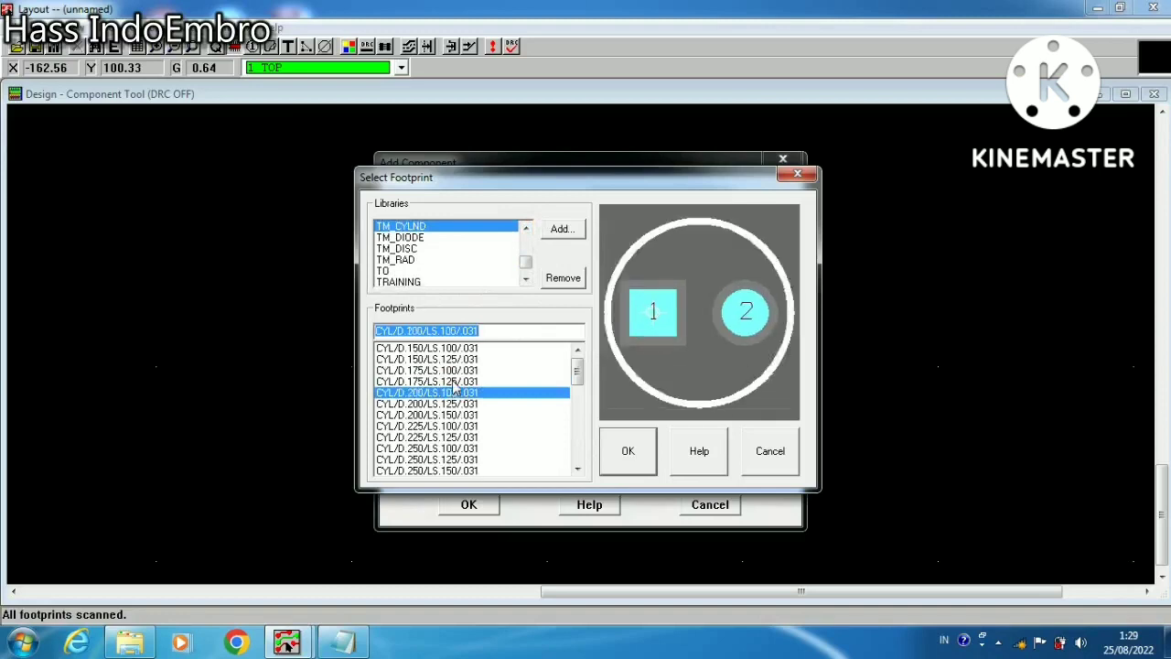
key(Up)
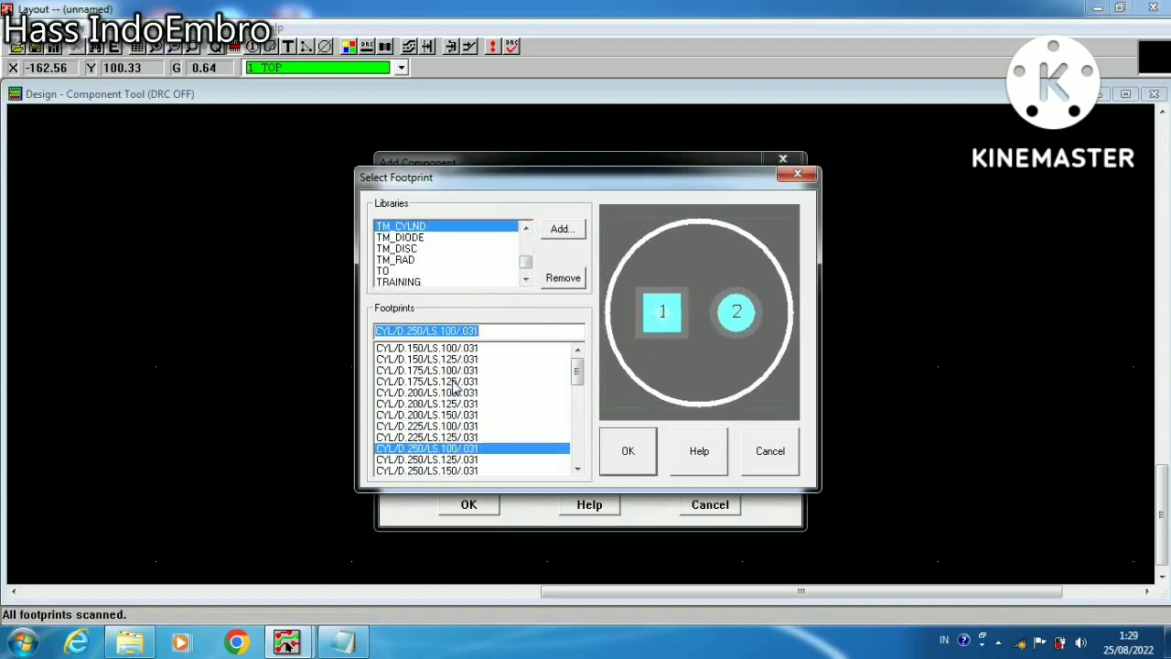
key(Down)
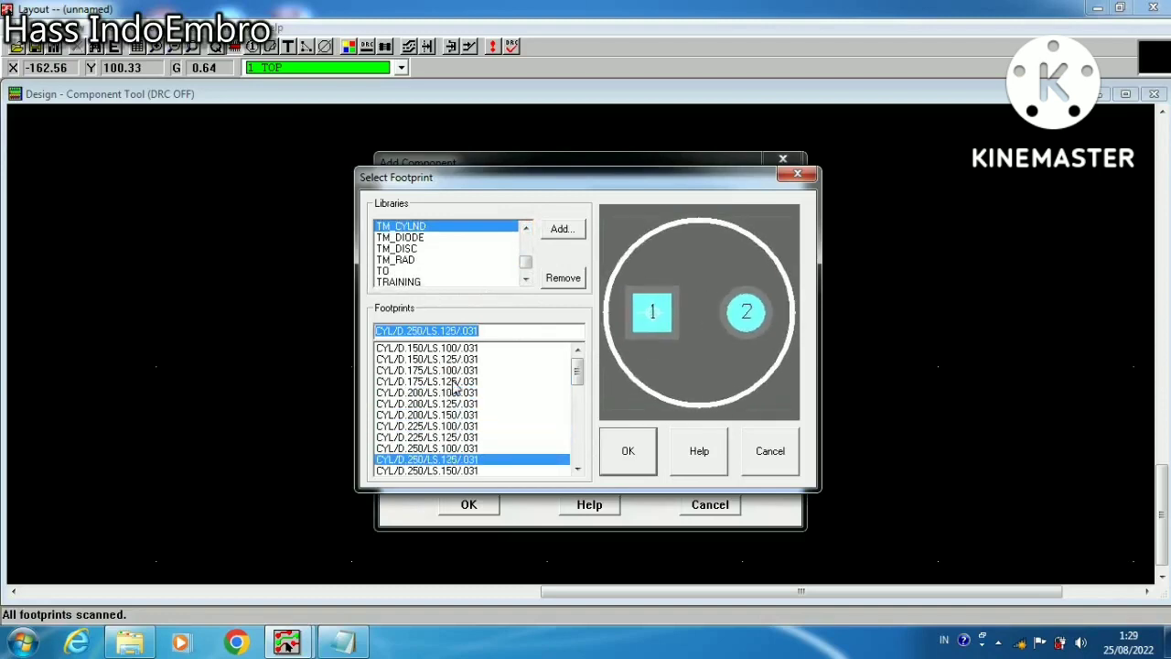
click(627, 457)
click(494, 508)
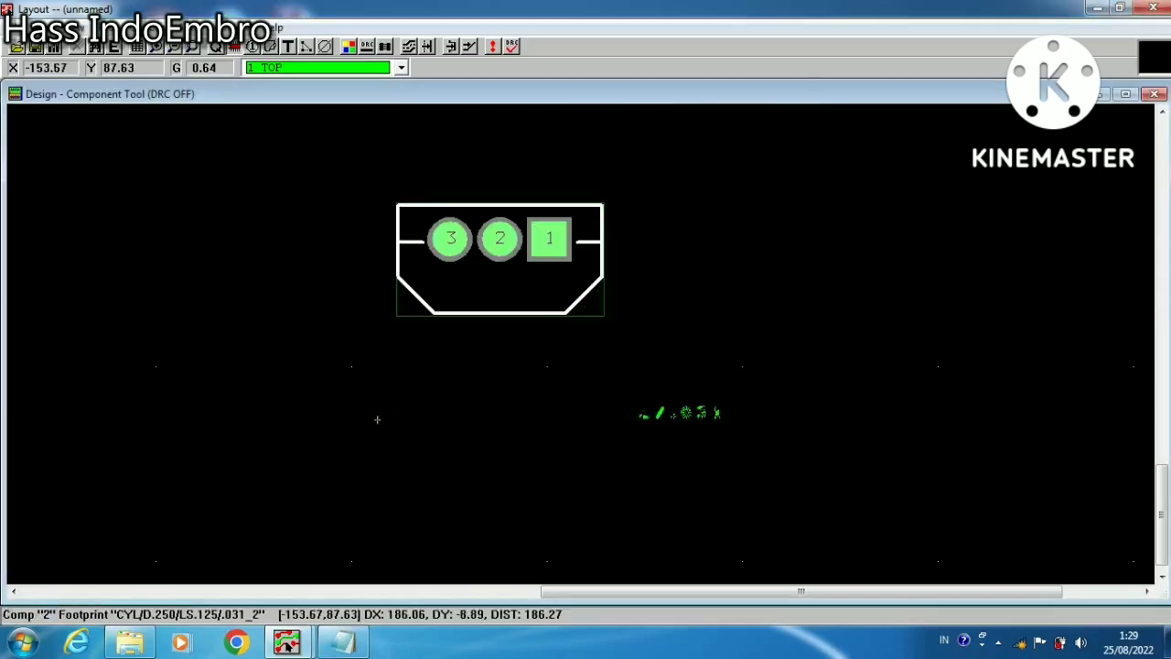
click(322, 418)
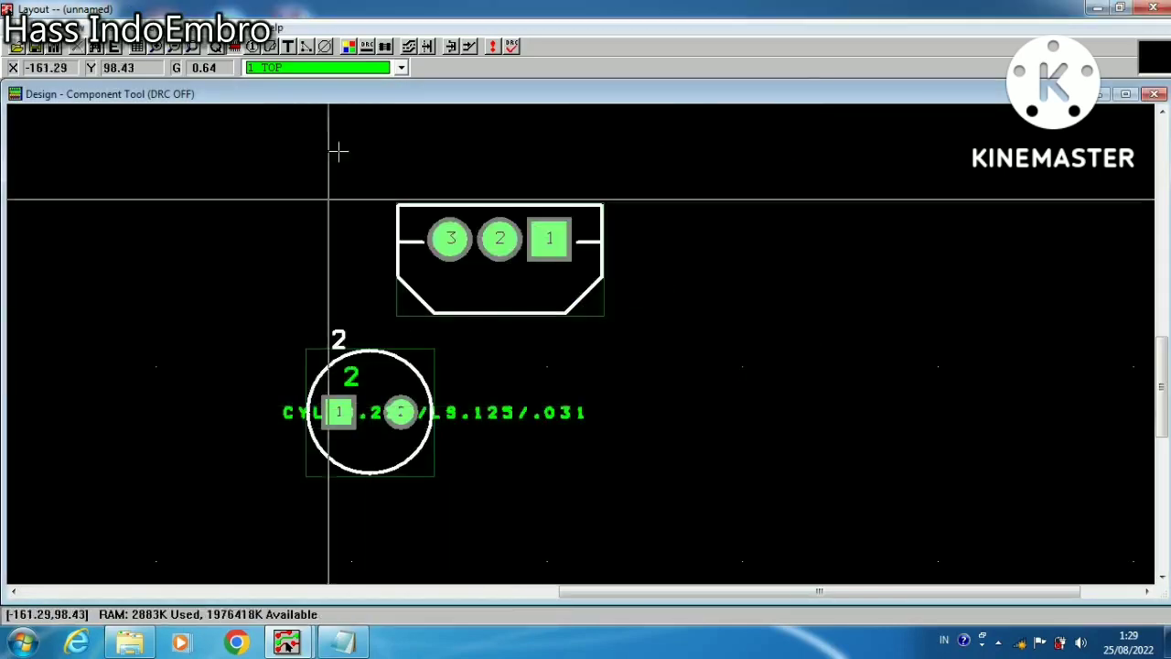
Delete all text labels on the round two-pin component, then switch Reconnect Mode on and off again
click(287, 48)
drag(214, 314, 706, 580)
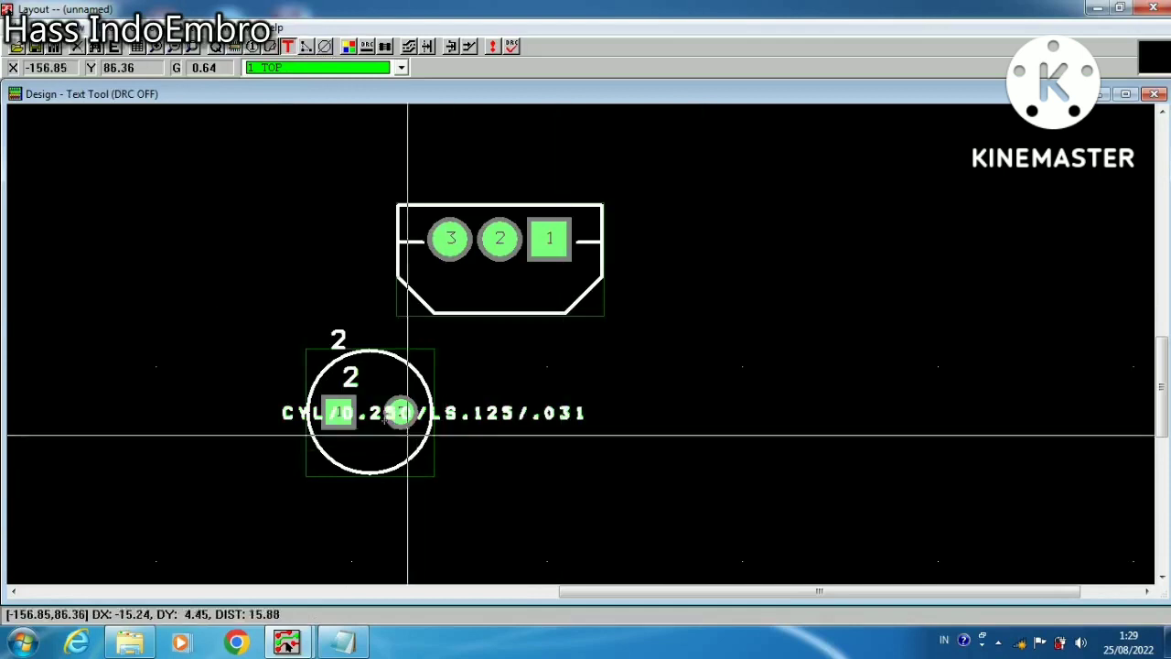
right_click(385, 409)
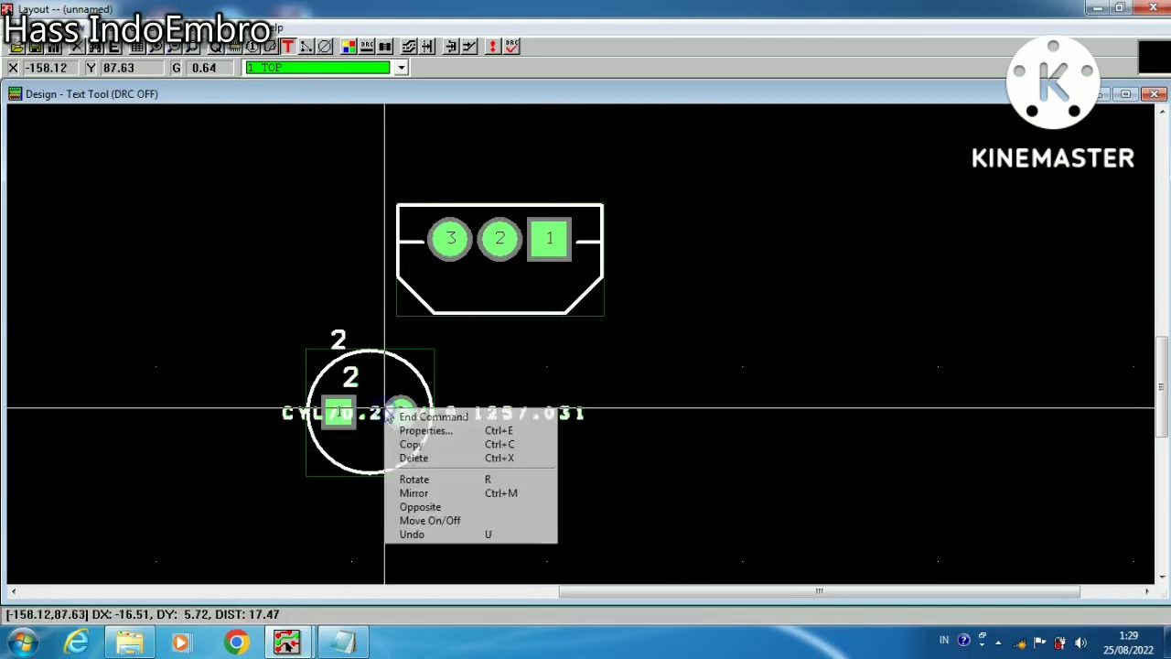
click(414, 457)
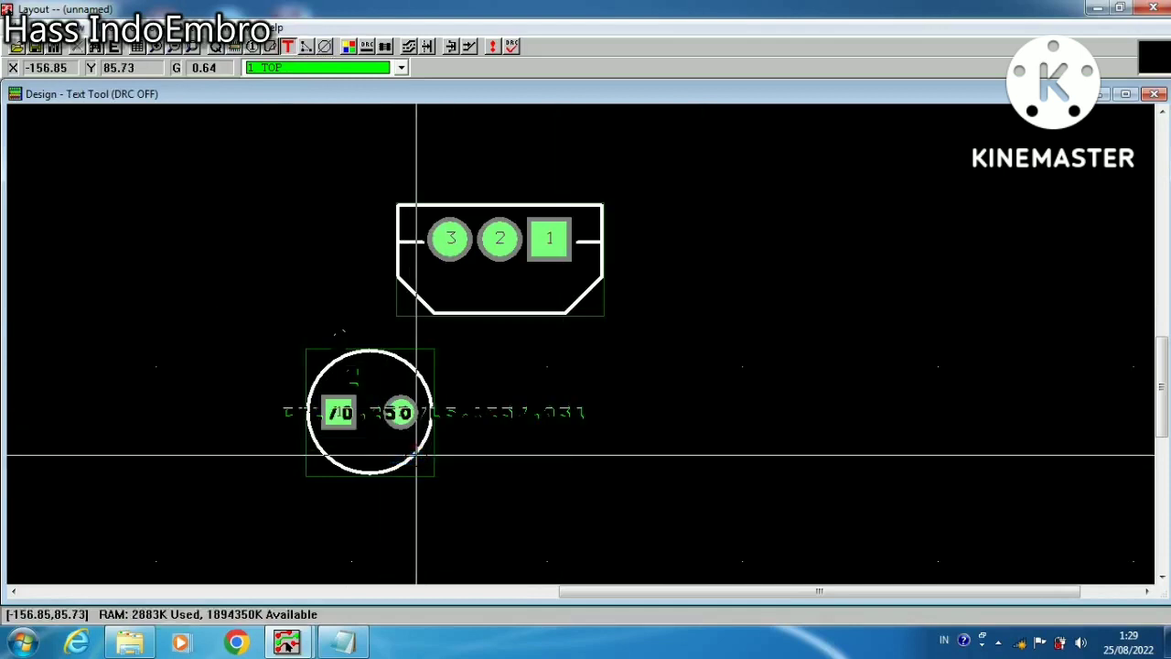
click(385, 47)
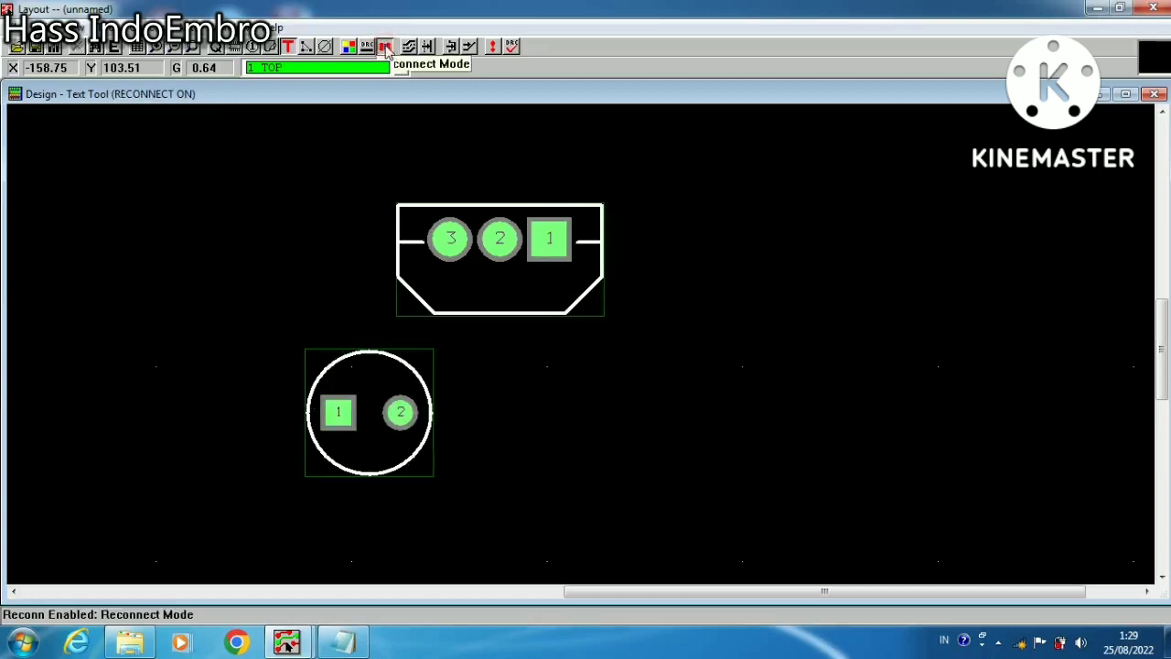
click(385, 46)
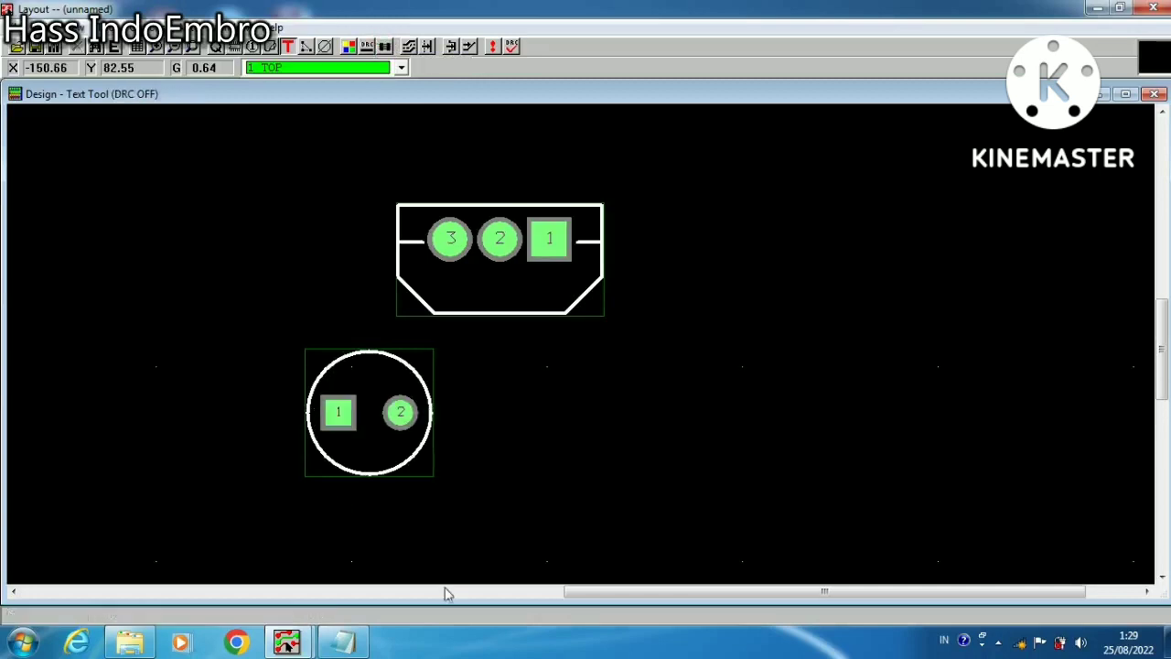
Copy the round two-pin component, place the copy to its right, and shift the original right by about 1.9 mm
click(235, 48)
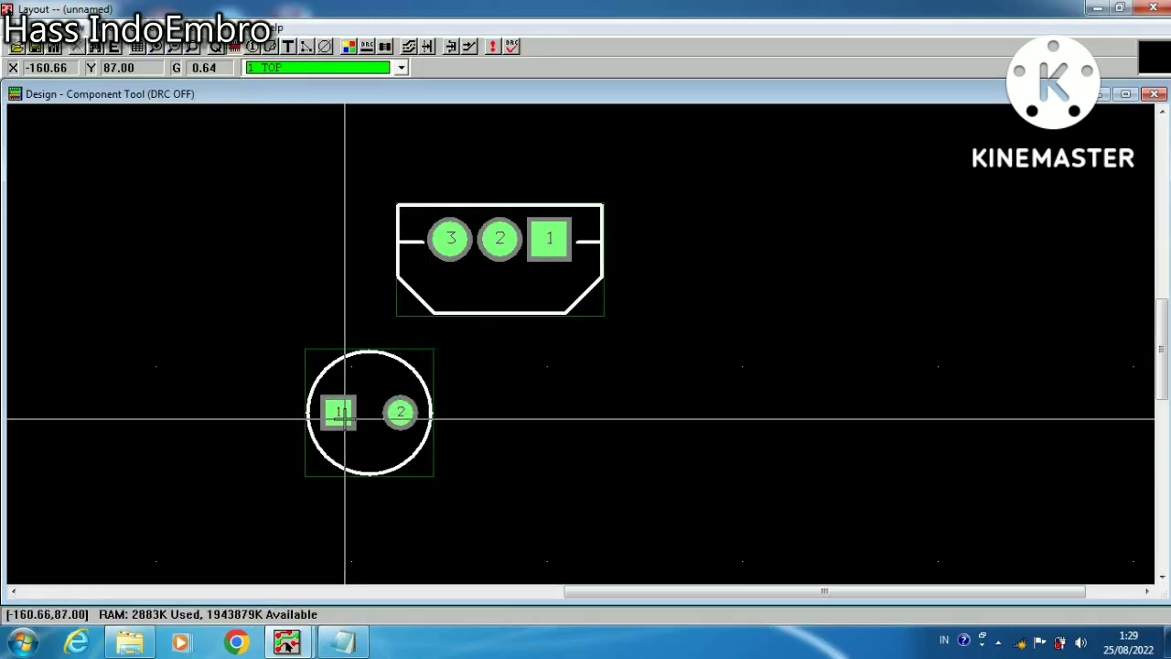
click(345, 419)
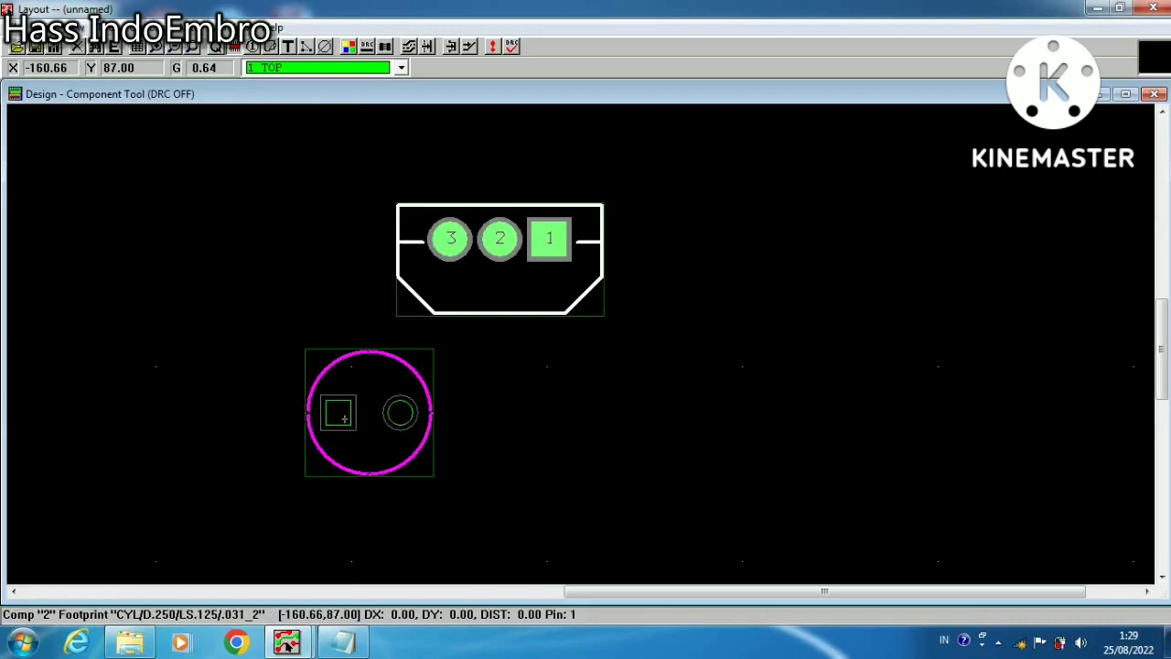
right_click(345, 419)
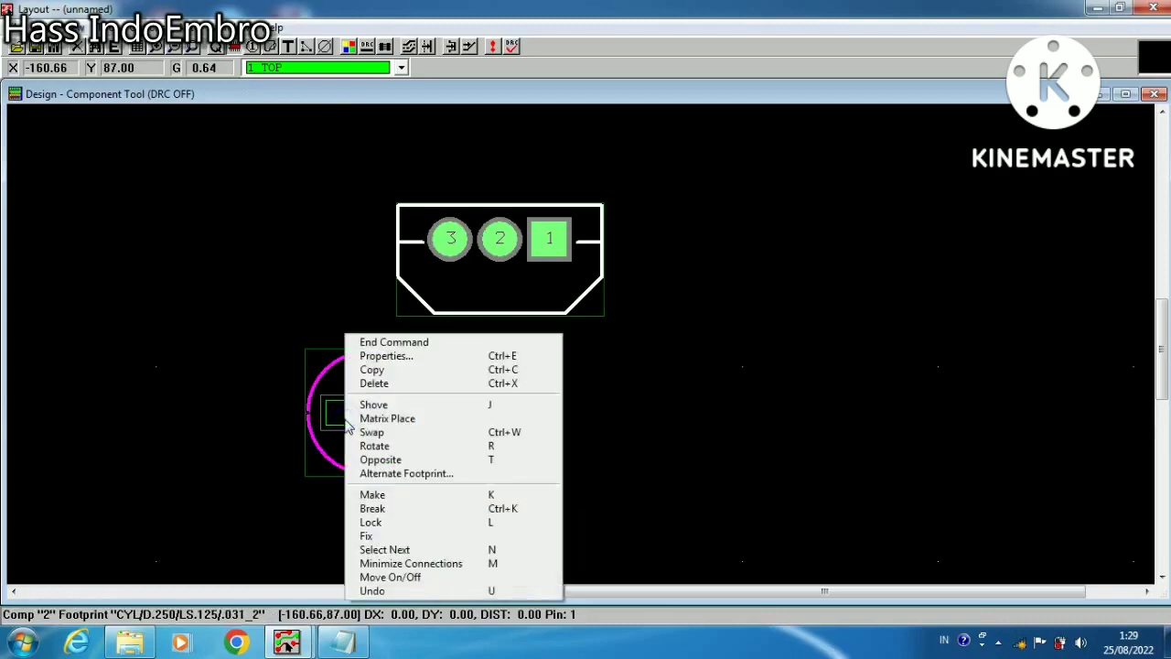
click(372, 369)
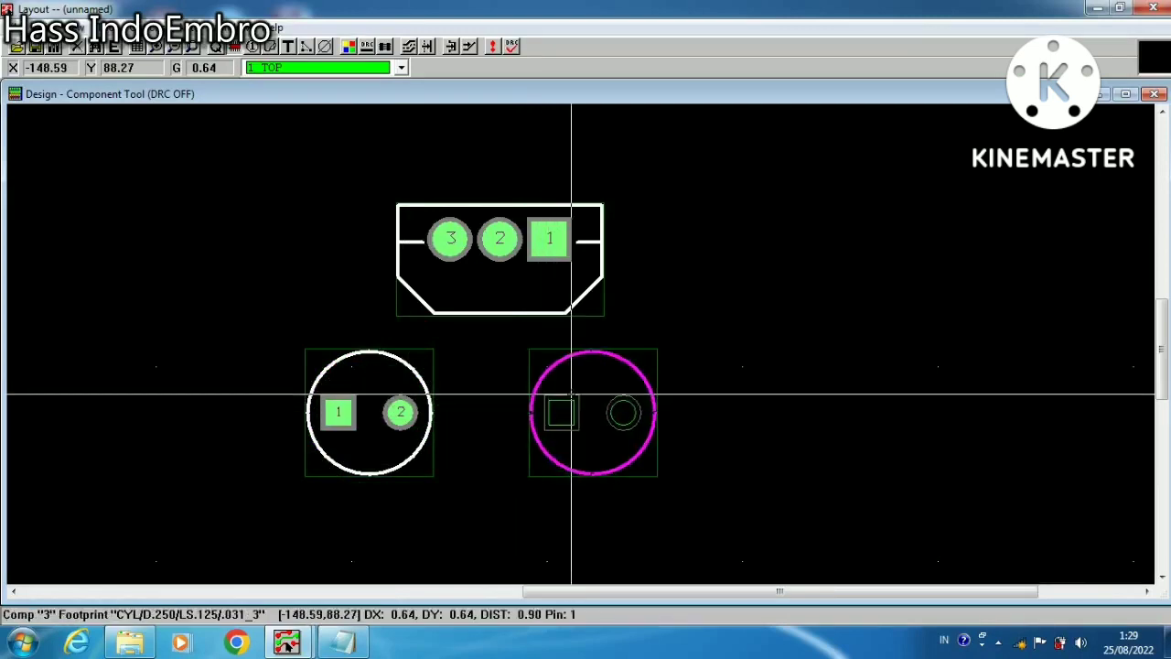
click(562, 412)
click(363, 411)
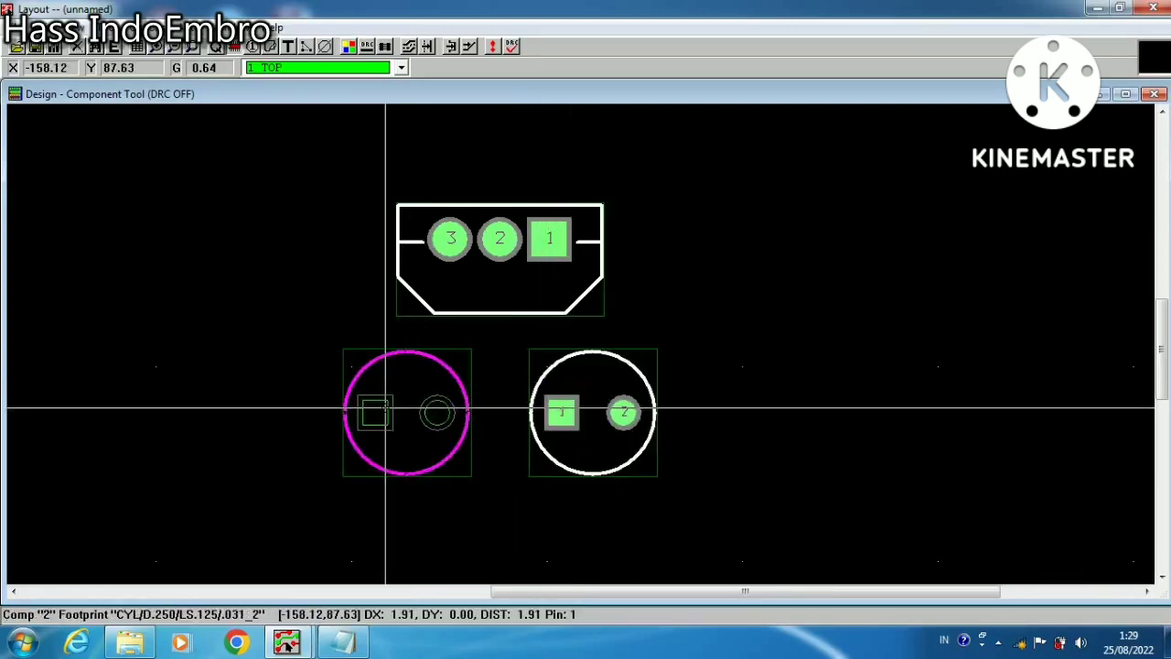
click(382, 407)
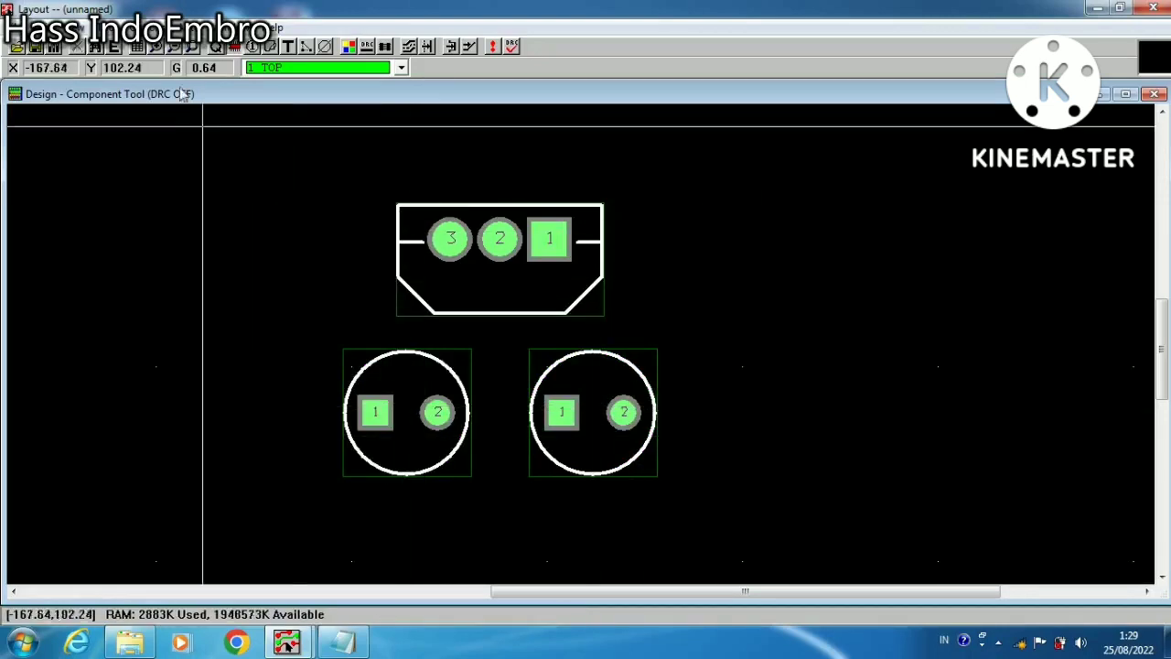
Start adding another new component and open the footprint selection for it
right_click(219, 220)
click(265, 240)
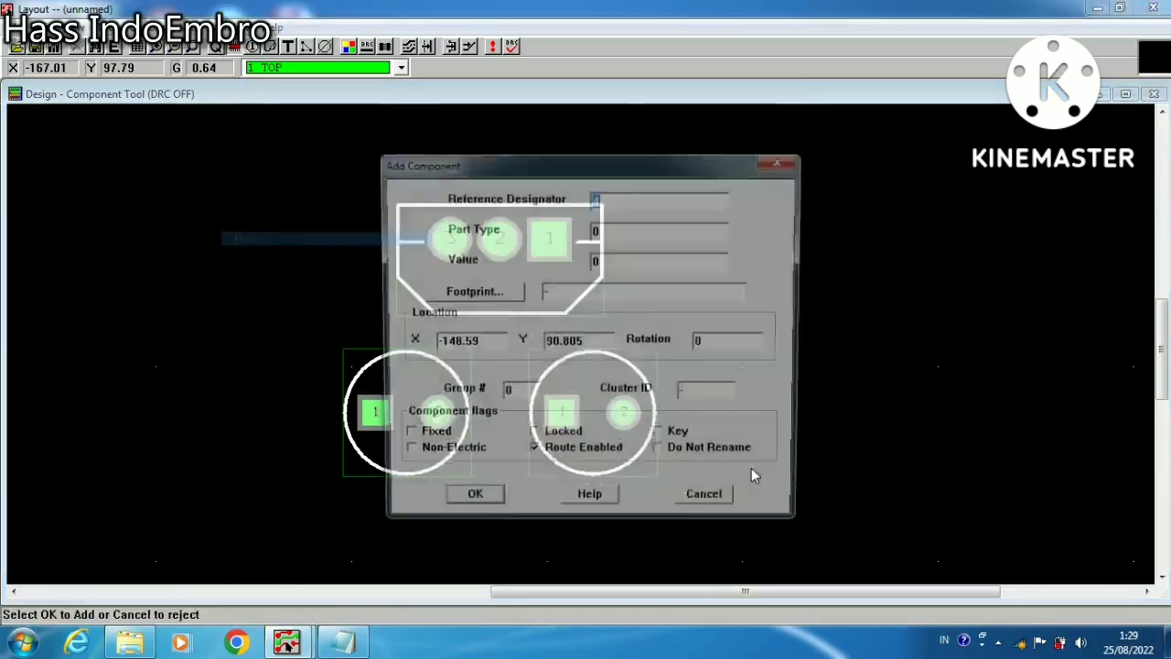
click(471, 293)
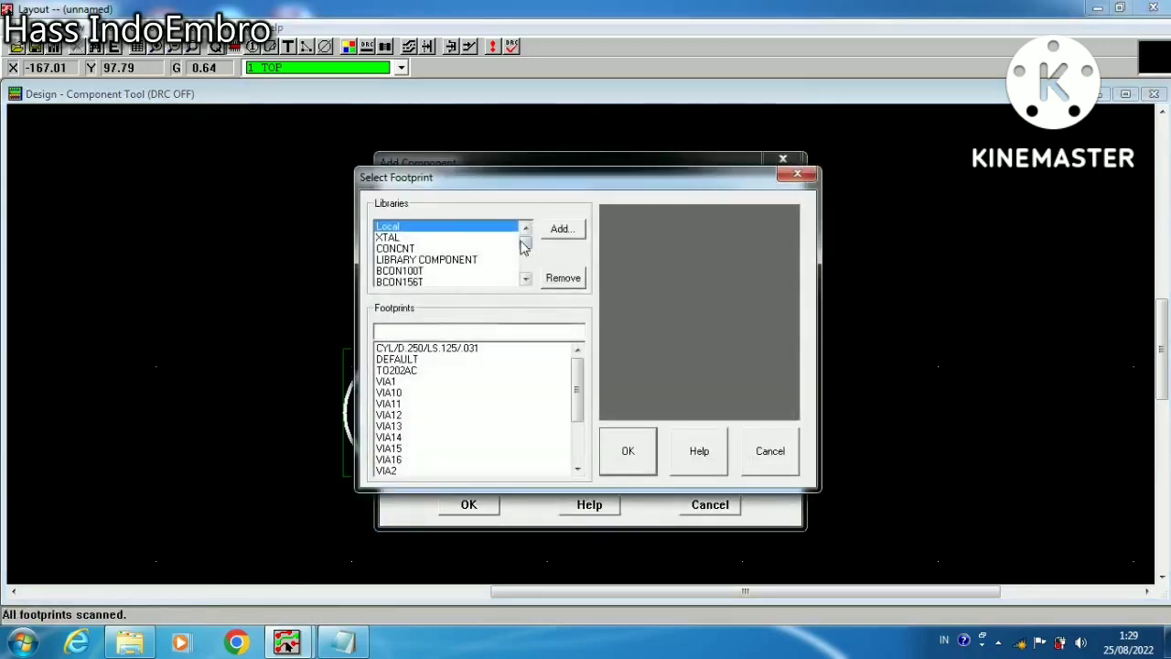
drag(528, 253, 529, 256)
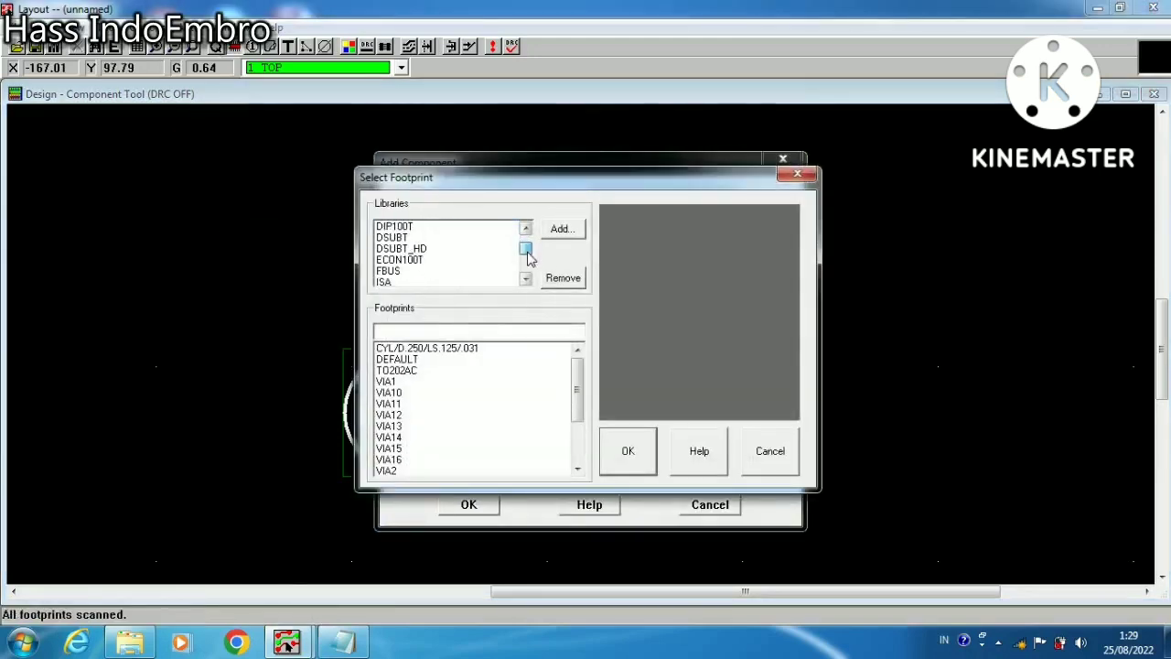
Examine the footprints in the DIP100T, DSUBT, ECON100T and LCON100T libraries for a suitable connector
click(473, 261)
scroll(468, 265, up, 3)
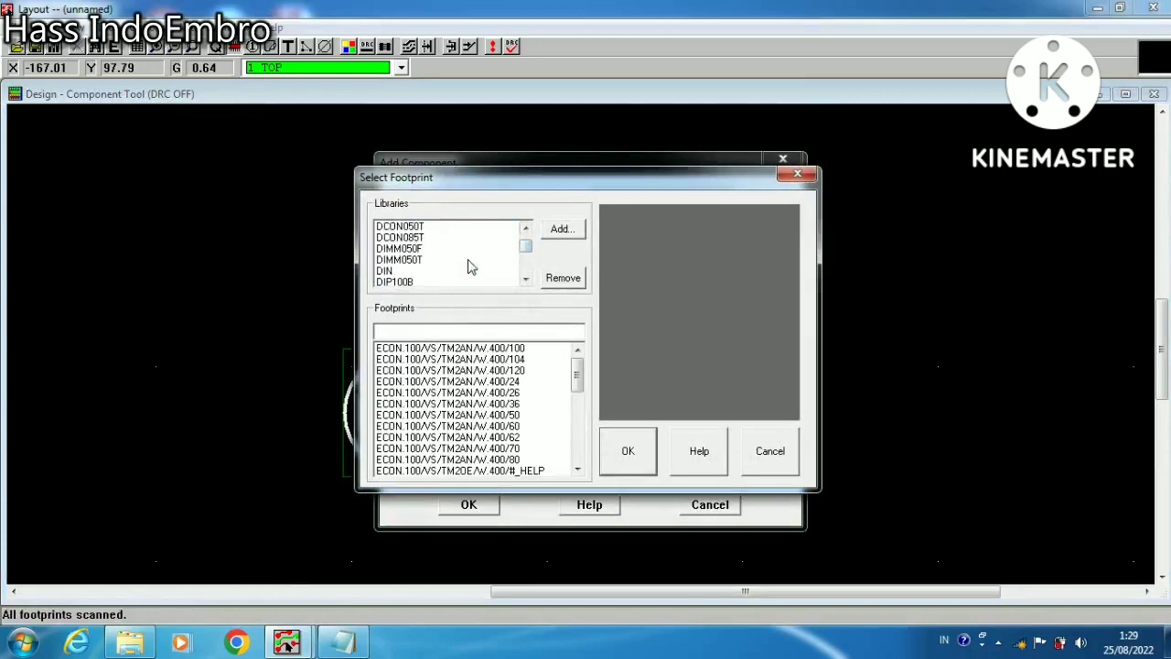
scroll(469, 265, up, 3)
scroll(468, 265, down, 6)
scroll(469, 265, up, 1)
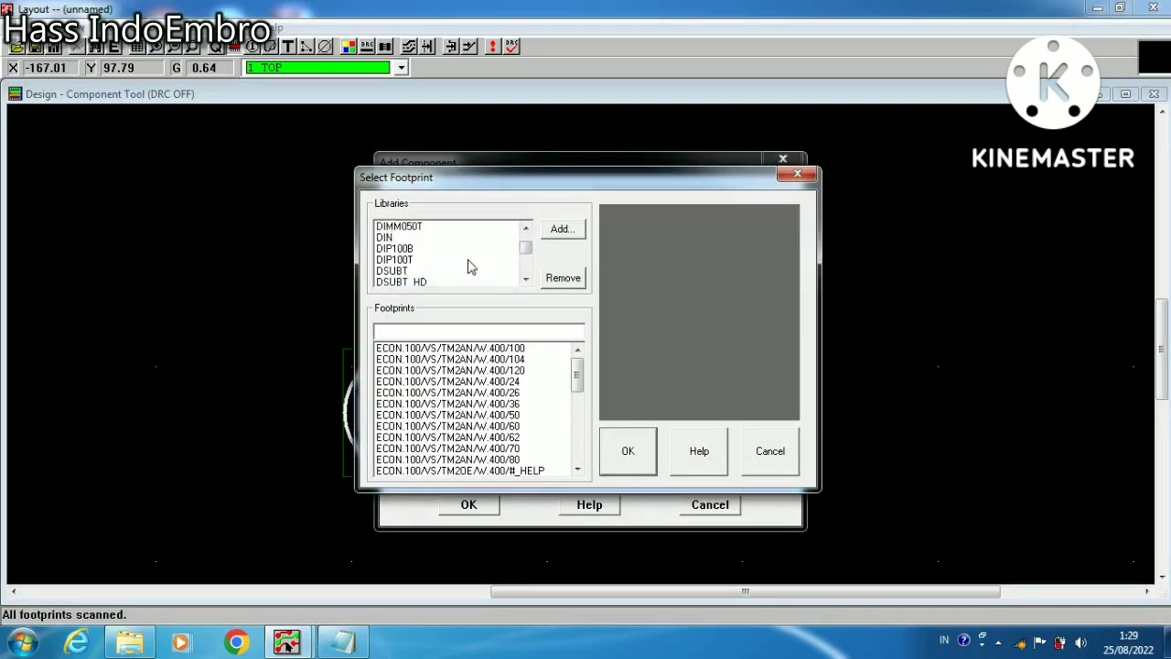
click(408, 261)
click(443, 381)
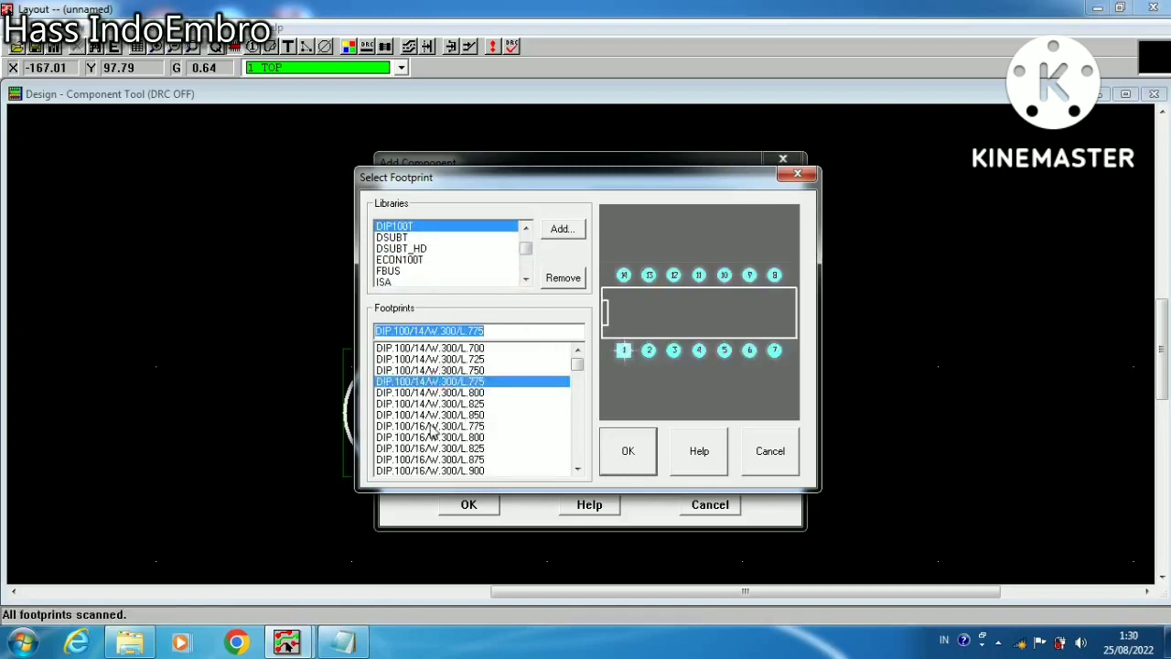
click(429, 427)
click(427, 458)
click(441, 381)
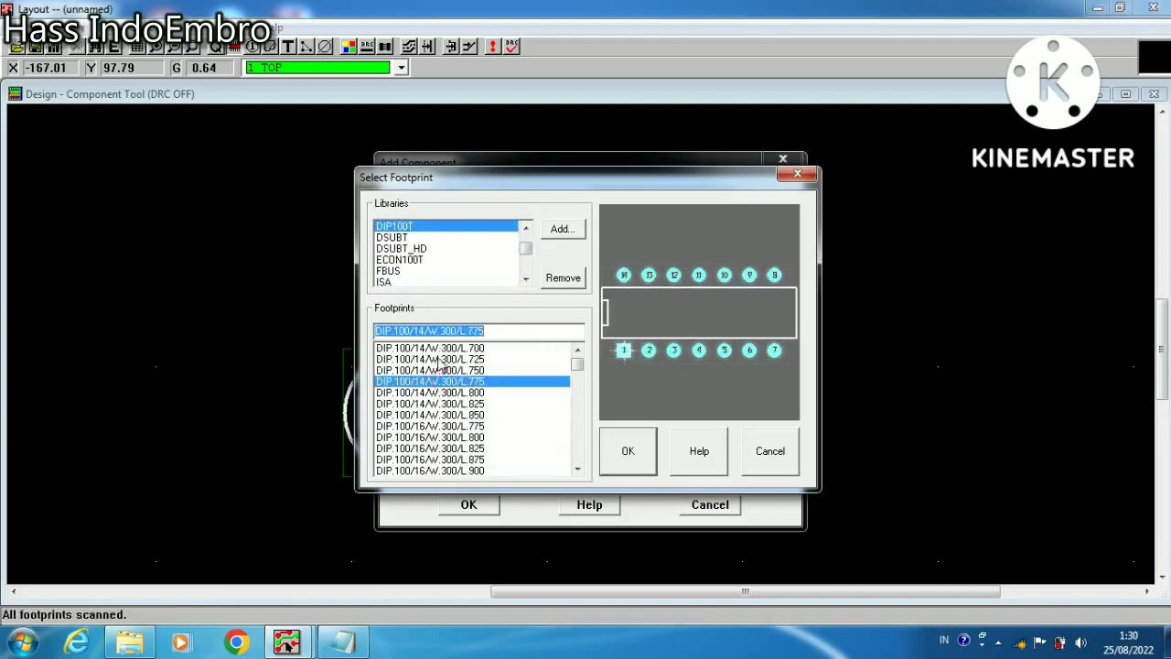
click(412, 237)
click(428, 359)
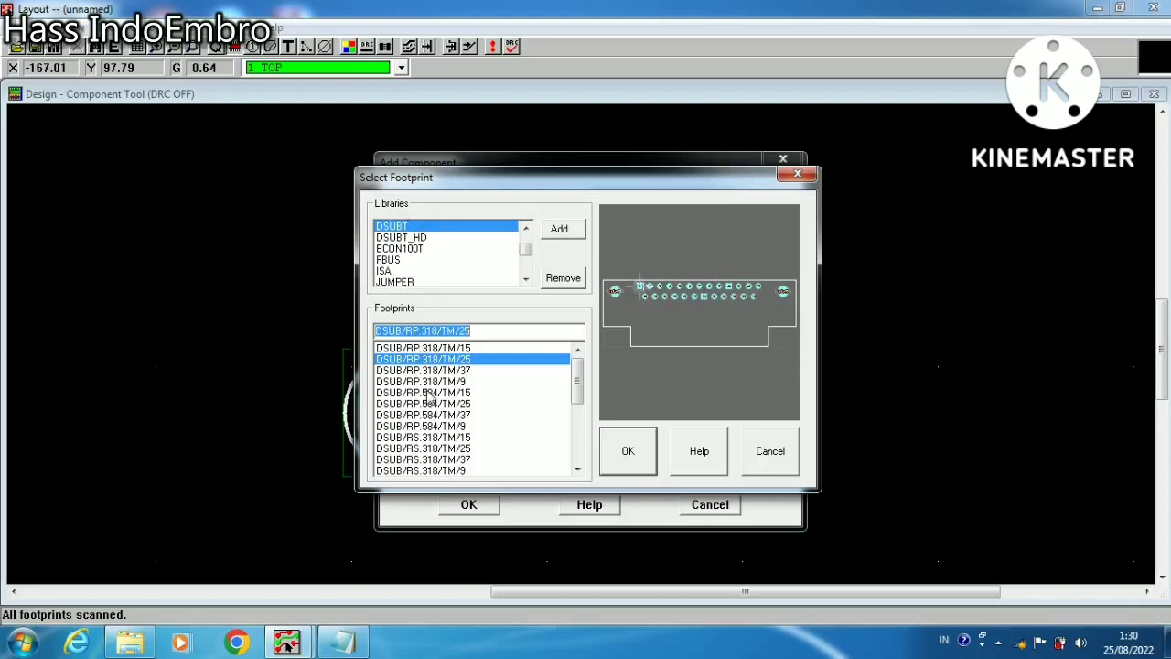
click(434, 250)
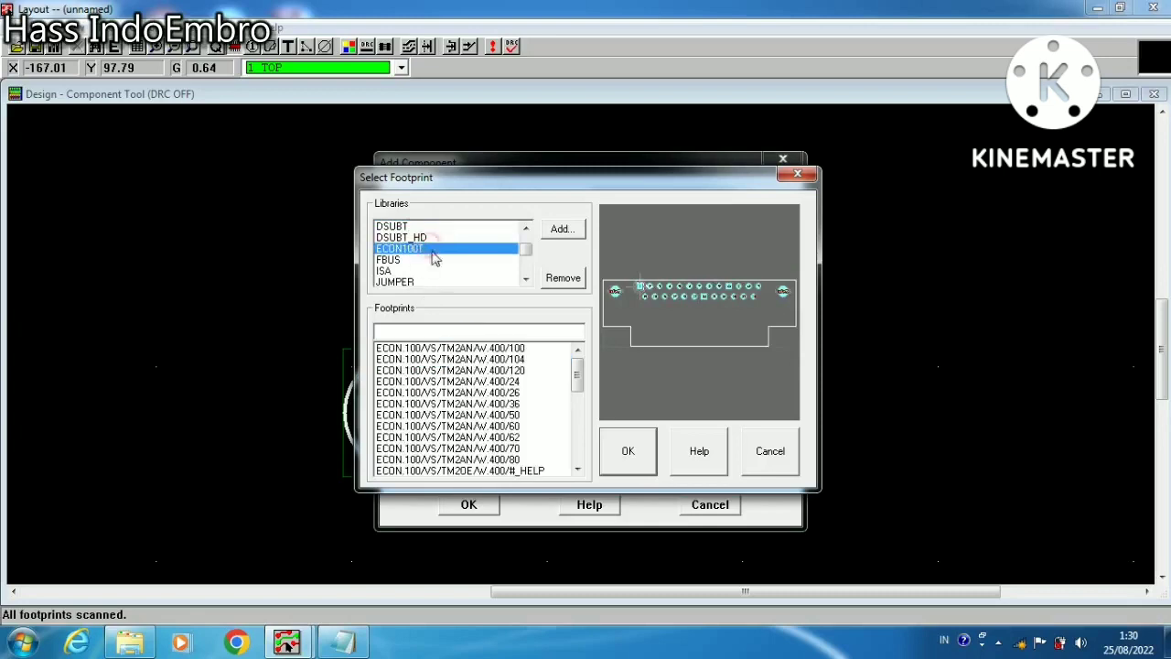
click(448, 381)
click(410, 283)
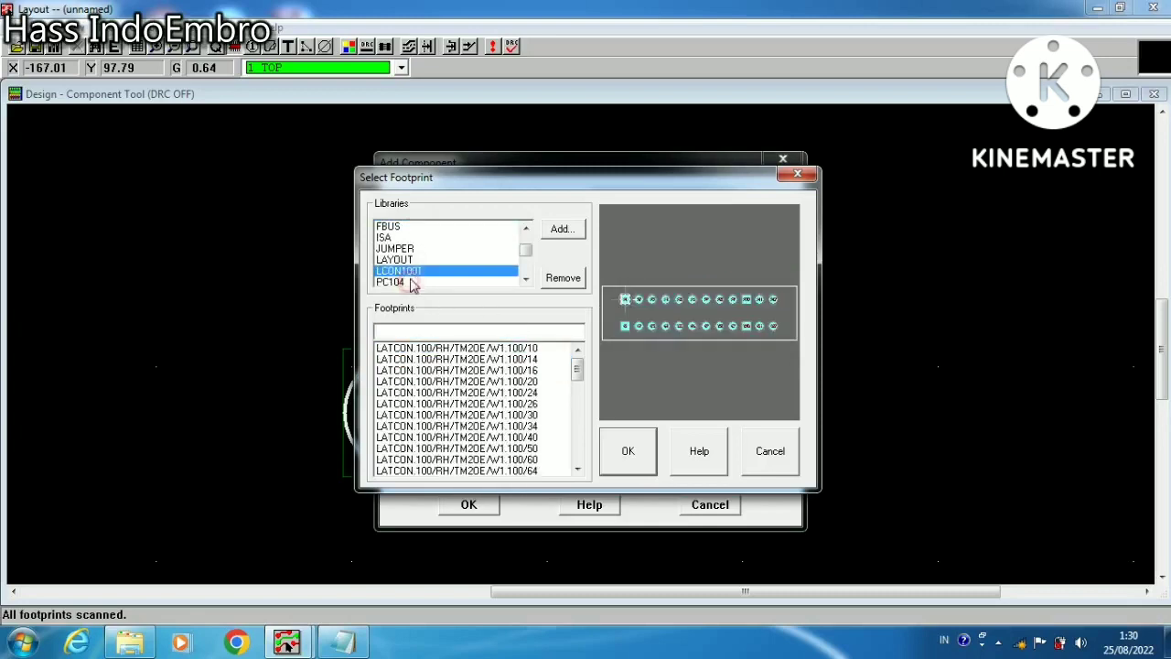
scroll(423, 277, down, 1)
Choose the POLCON.100/VH/TM1SQS/W.300/2 footprint from the PCON100T library and confirm the new component
click(424, 272)
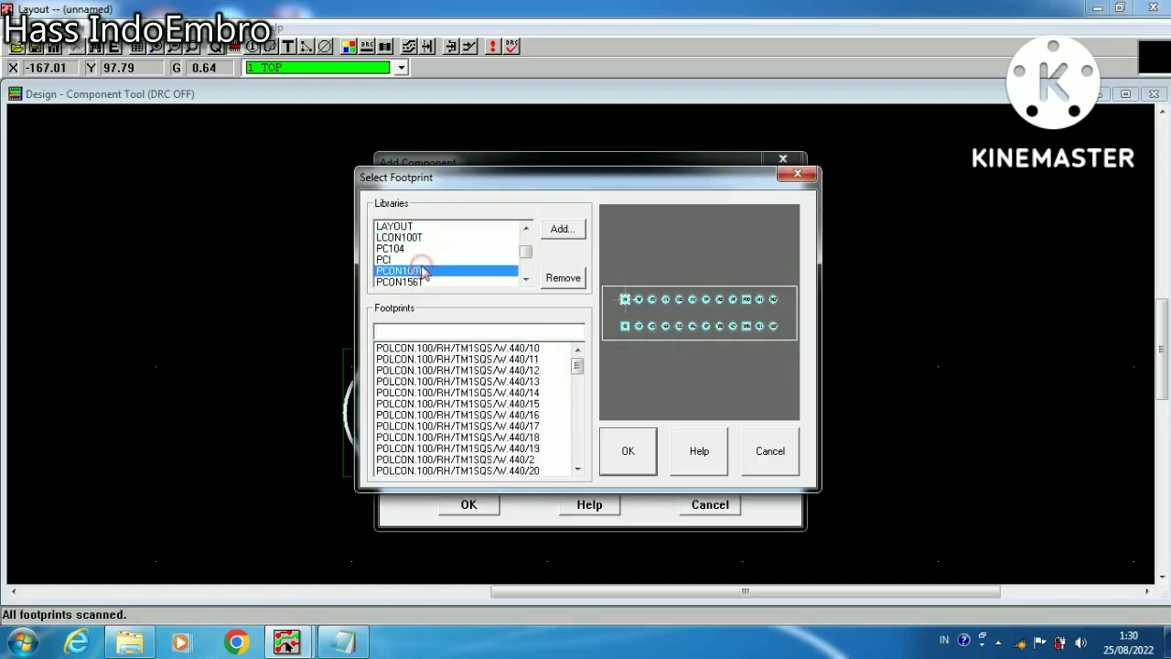
click(484, 359)
drag(579, 368, 588, 471)
click(537, 393)
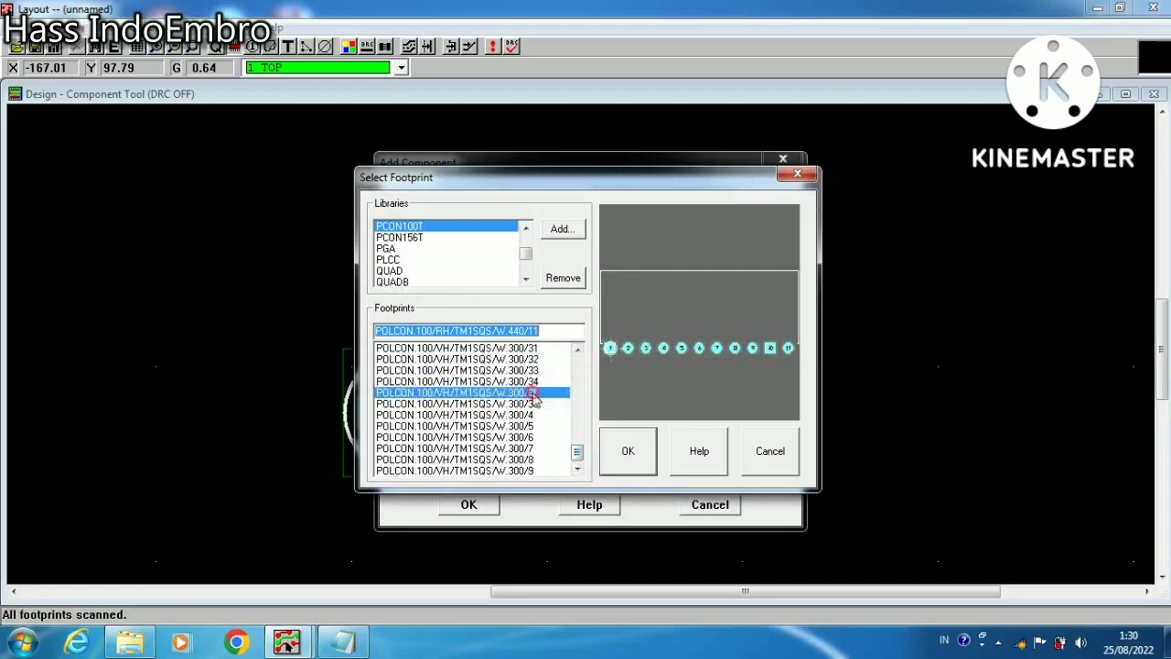
scroll(538, 396, up, 3)
scroll(535, 394, up, 3)
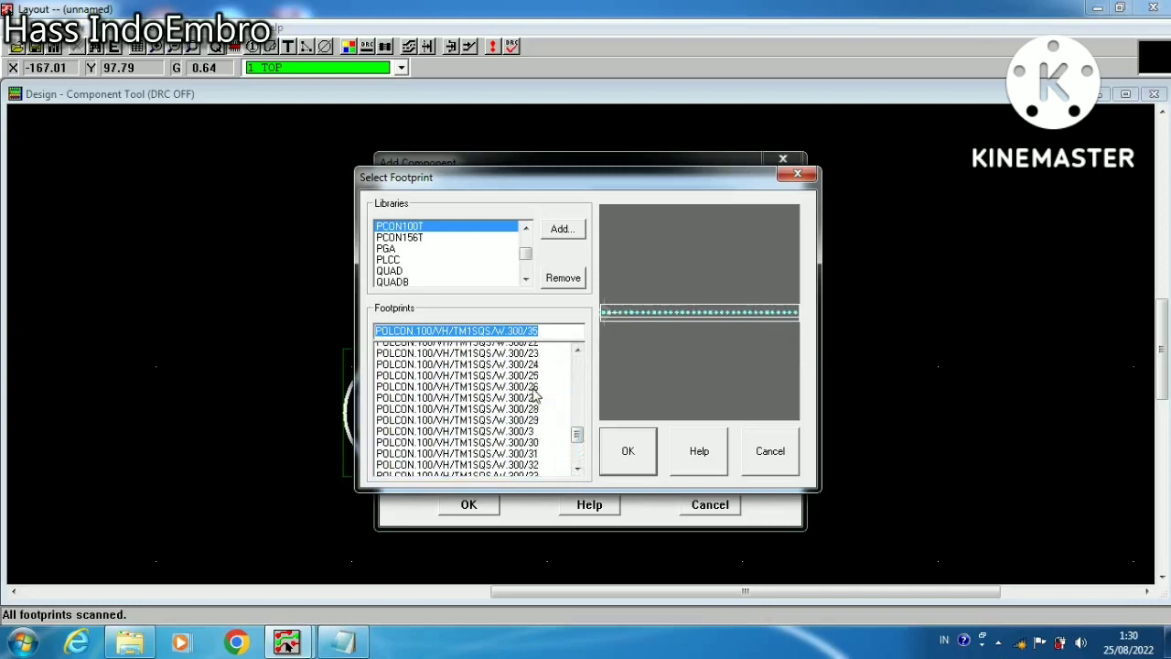
click(527, 373)
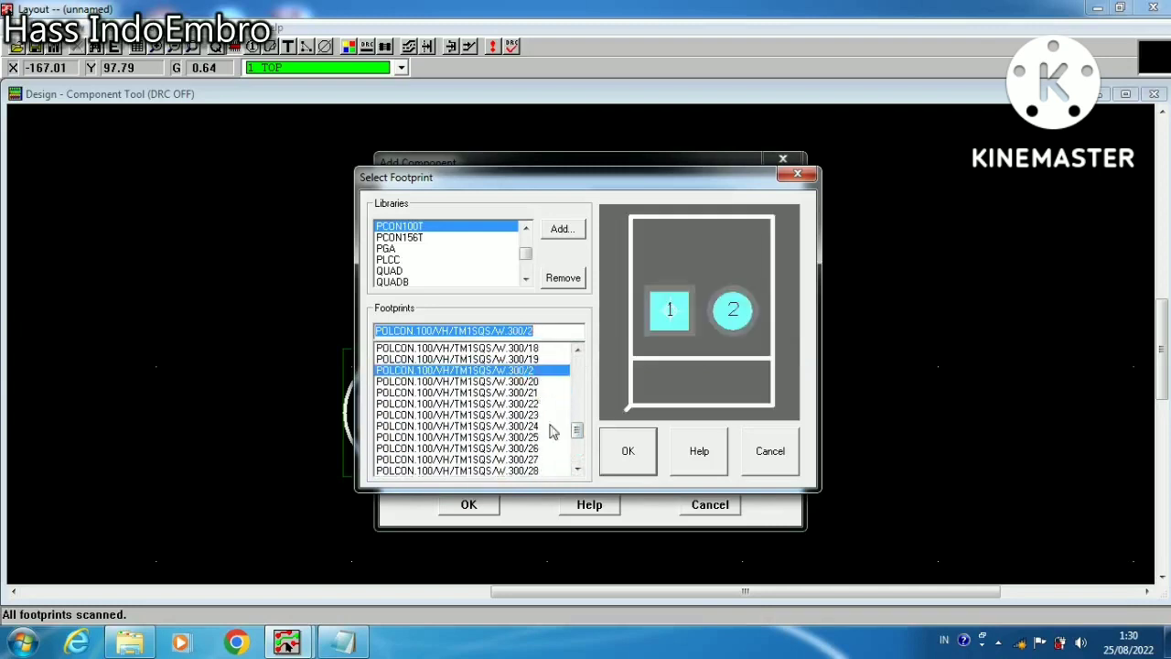
click(627, 460)
click(462, 504)
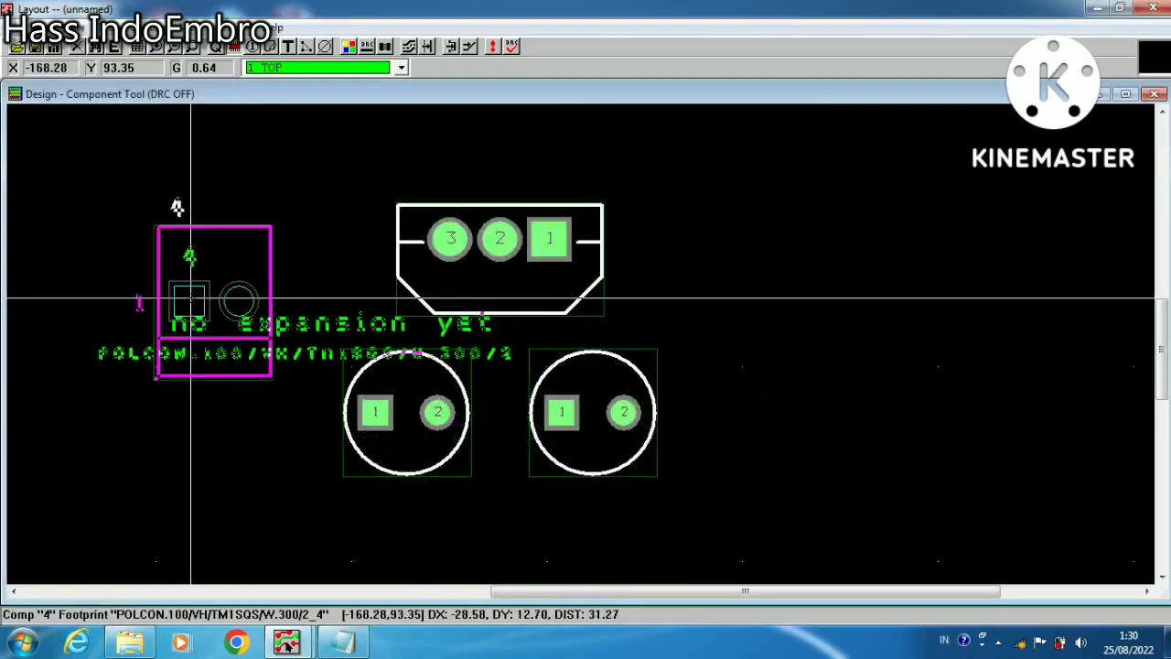
Rotate the two-pin connector three times so pin 1 sits above pin 2, and place it to the left of the TO202AC
key(r)
key(r)
key(r)
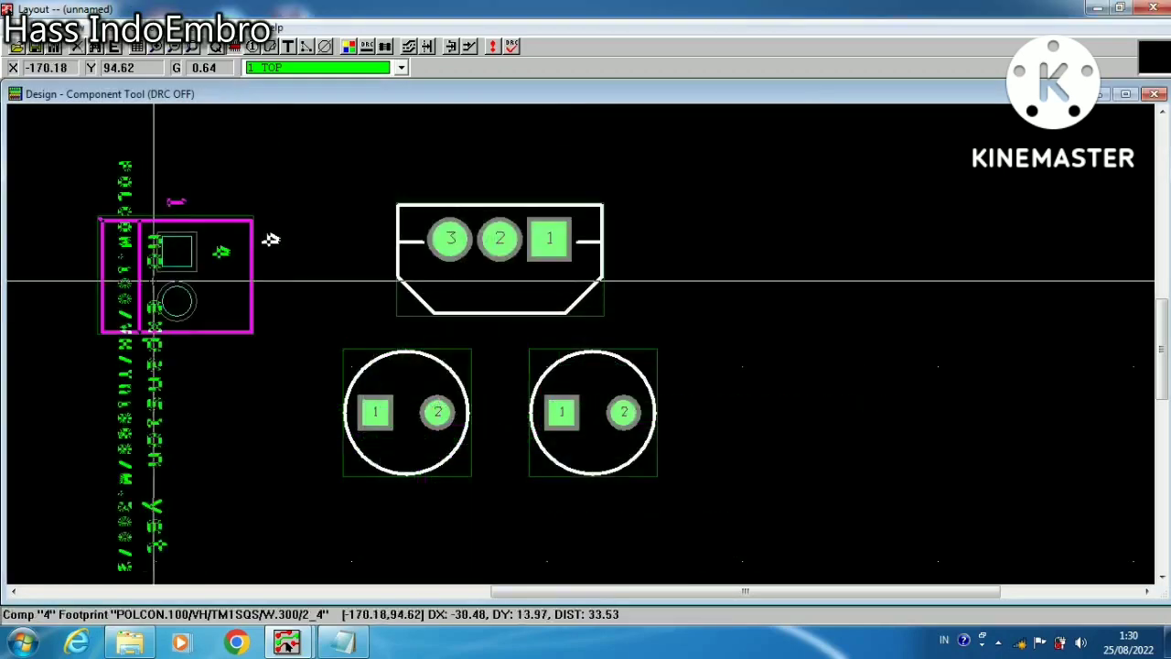
click(271, 239)
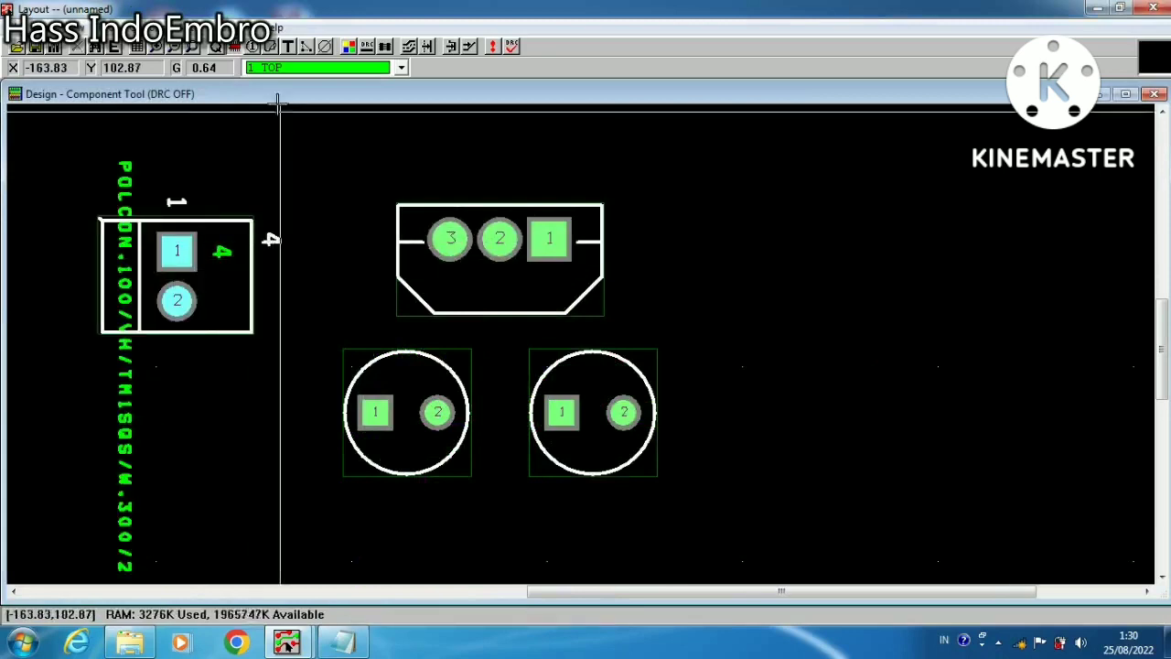
Delete all text labels on the two-pin connector with the Text Tool
click(174, 47)
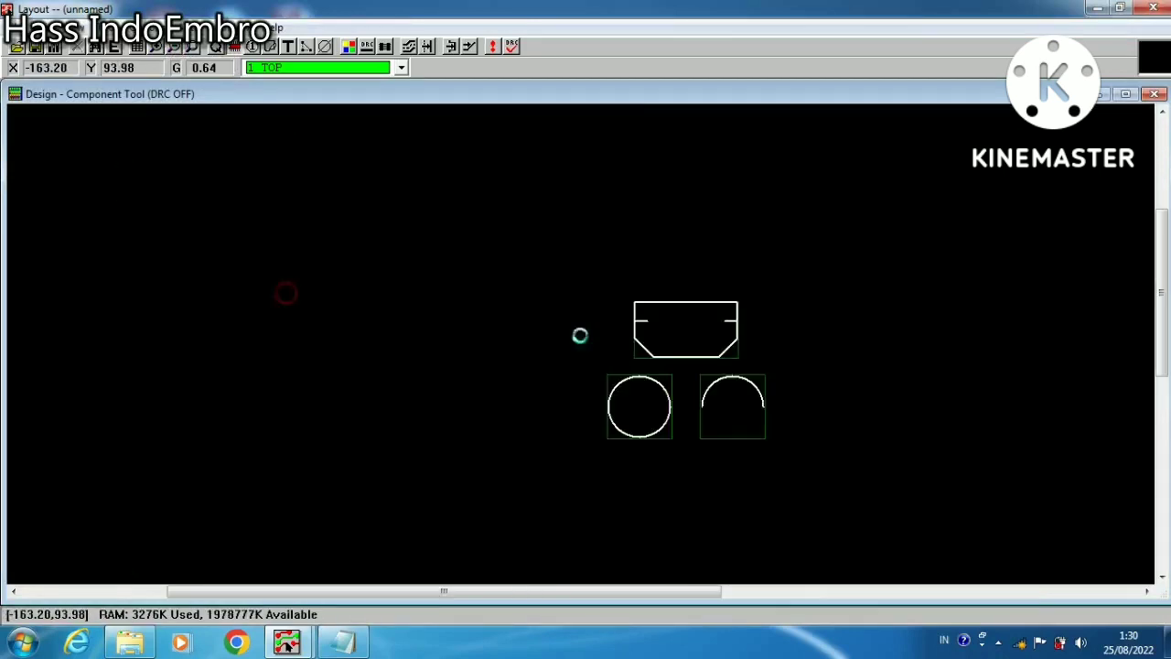
right_click(645, 295)
click(661, 299)
click(289, 47)
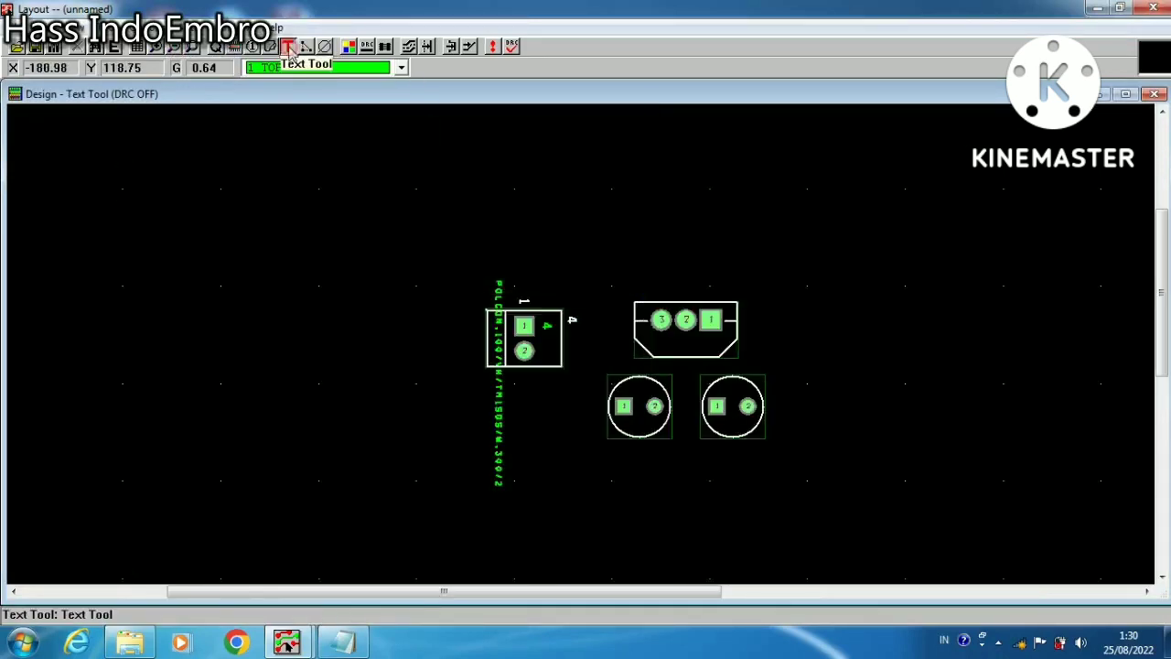
key(c)
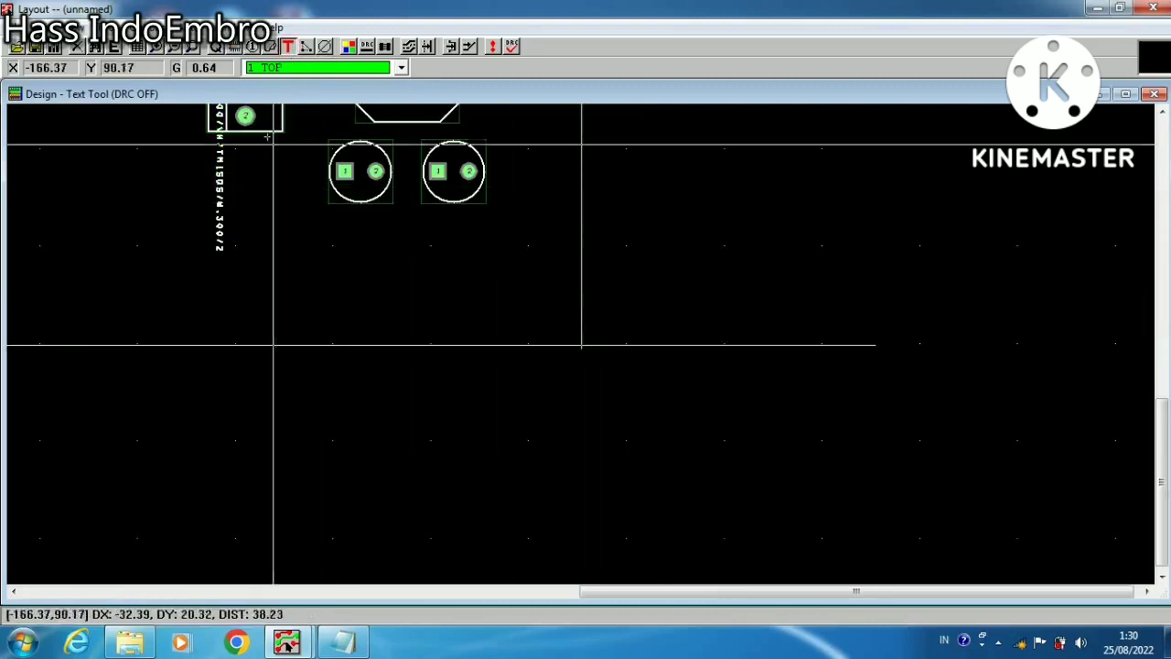
right_click(240, 152)
click(268, 202)
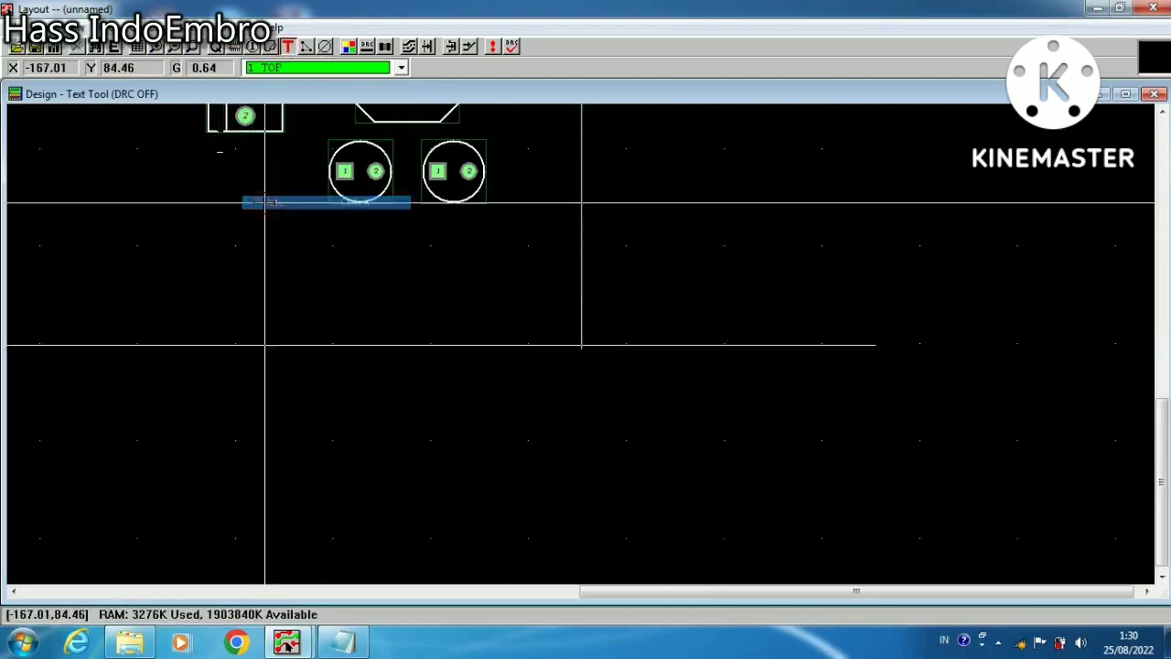
Copy the two-pin connector and place the copy to the right of the TO202AC, about 33.7 mm from the original
click(194, 51)
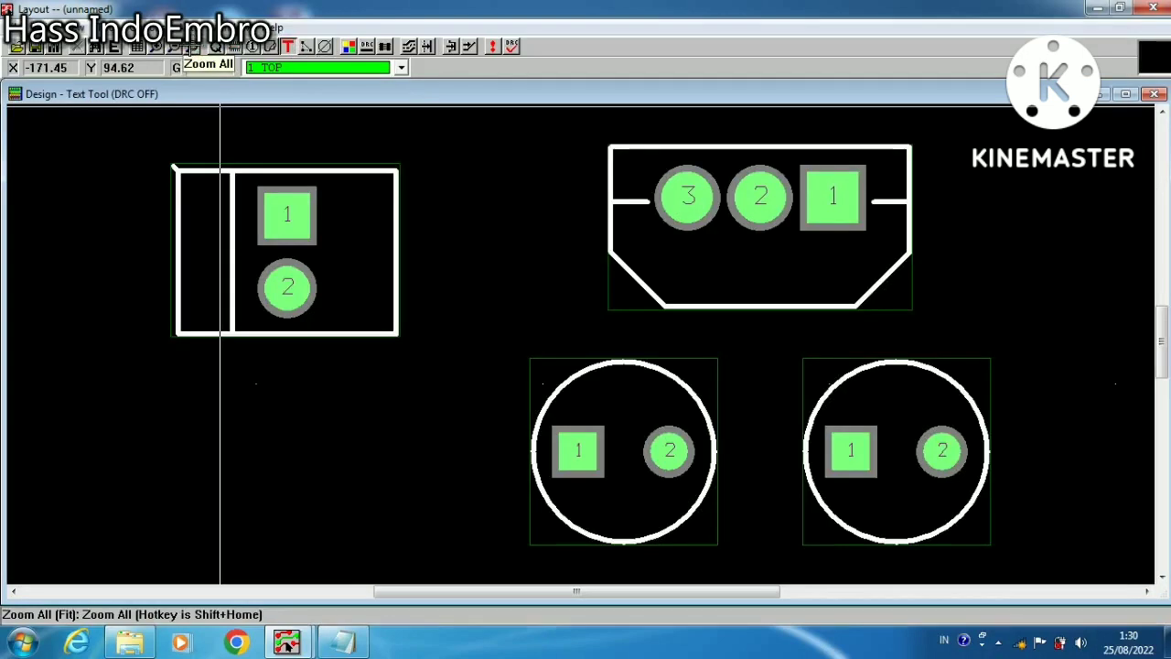
click(171, 49)
click(509, 308)
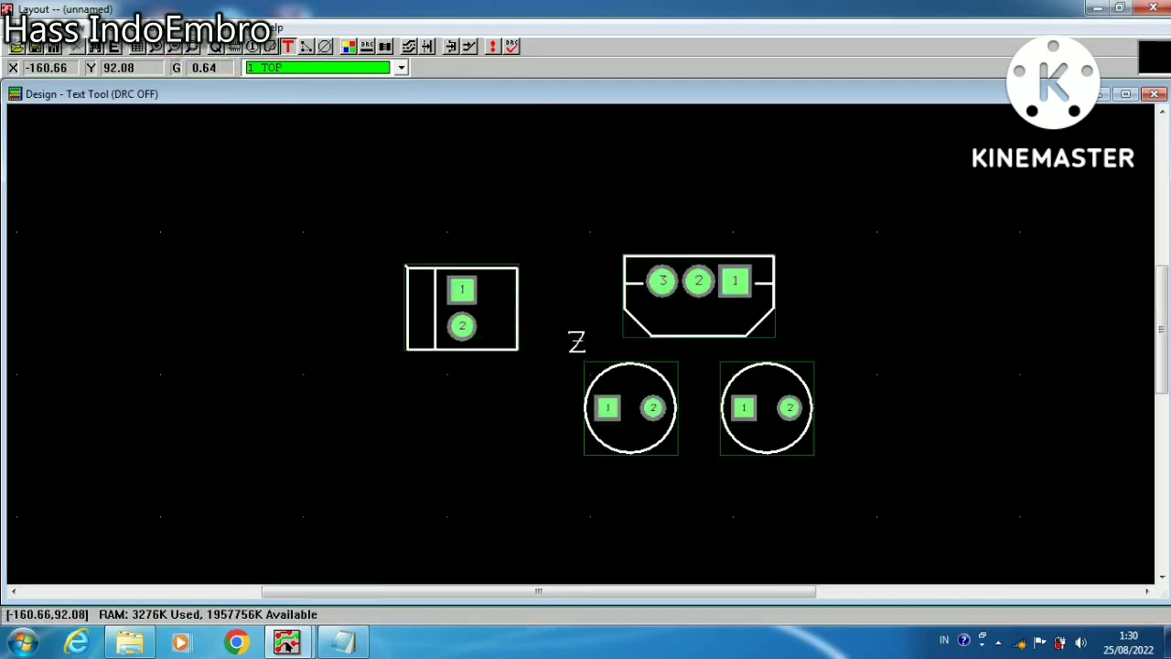
right_click(698, 339)
click(714, 346)
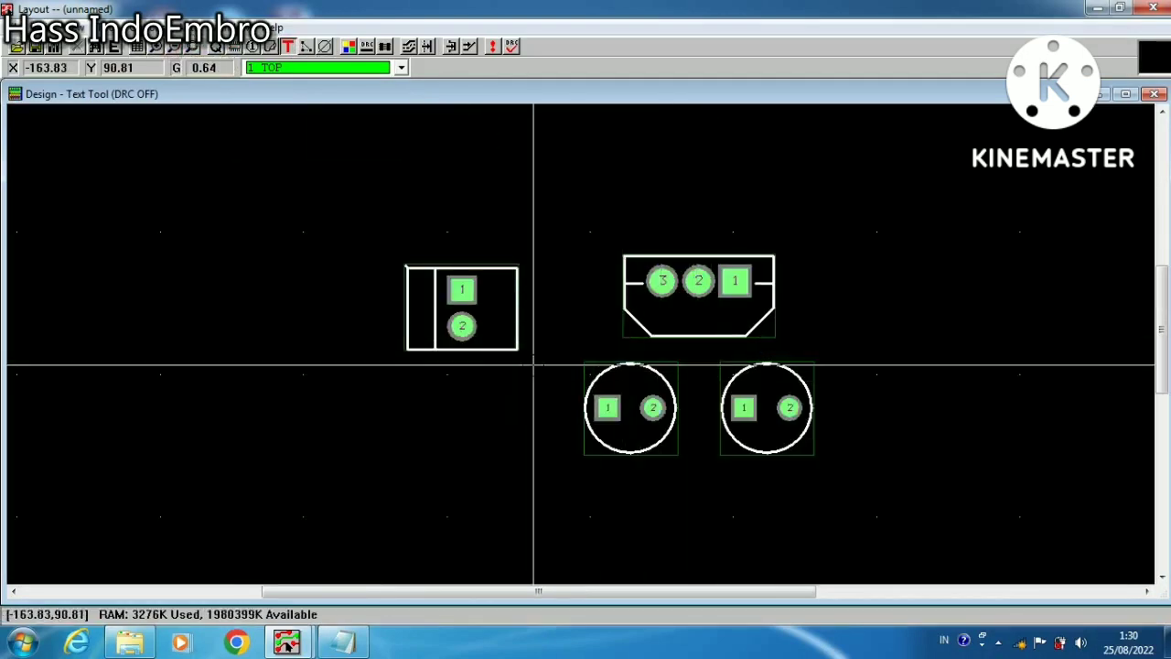
click(235, 49)
click(462, 291)
right_click(464, 297)
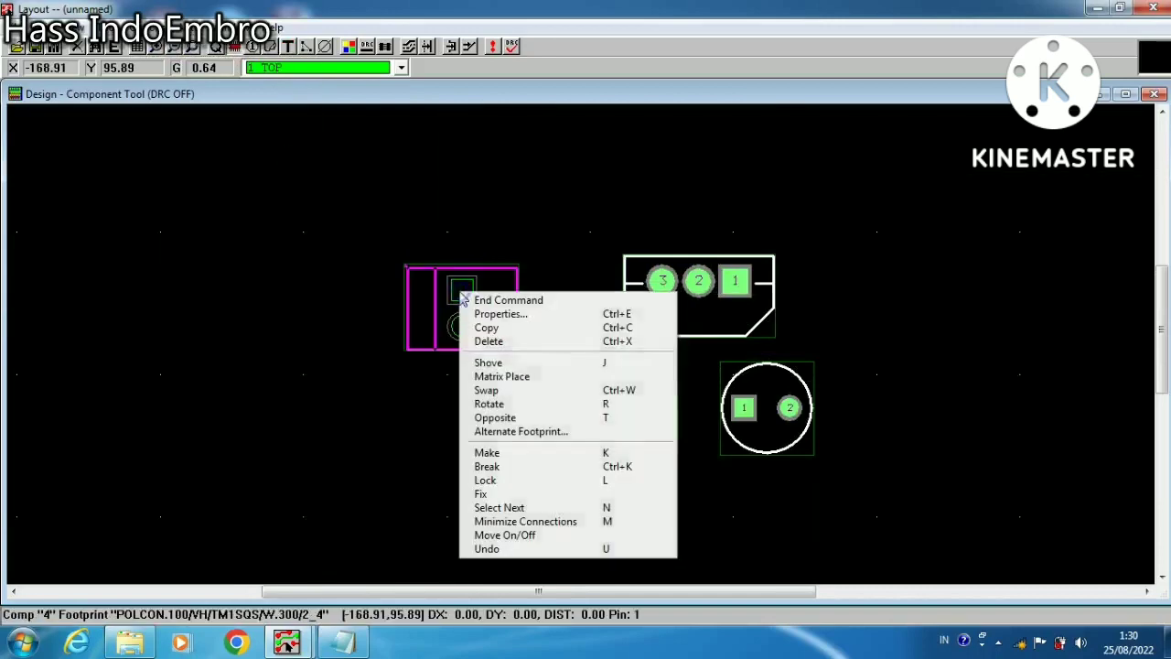
click(485, 327)
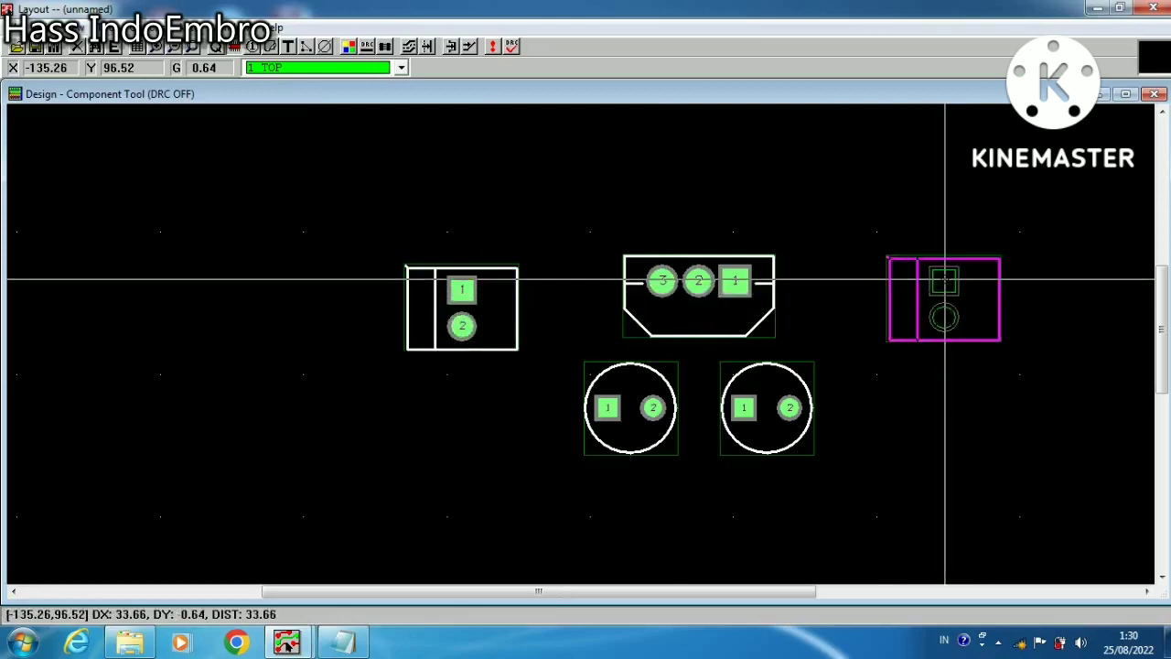
click(945, 279)
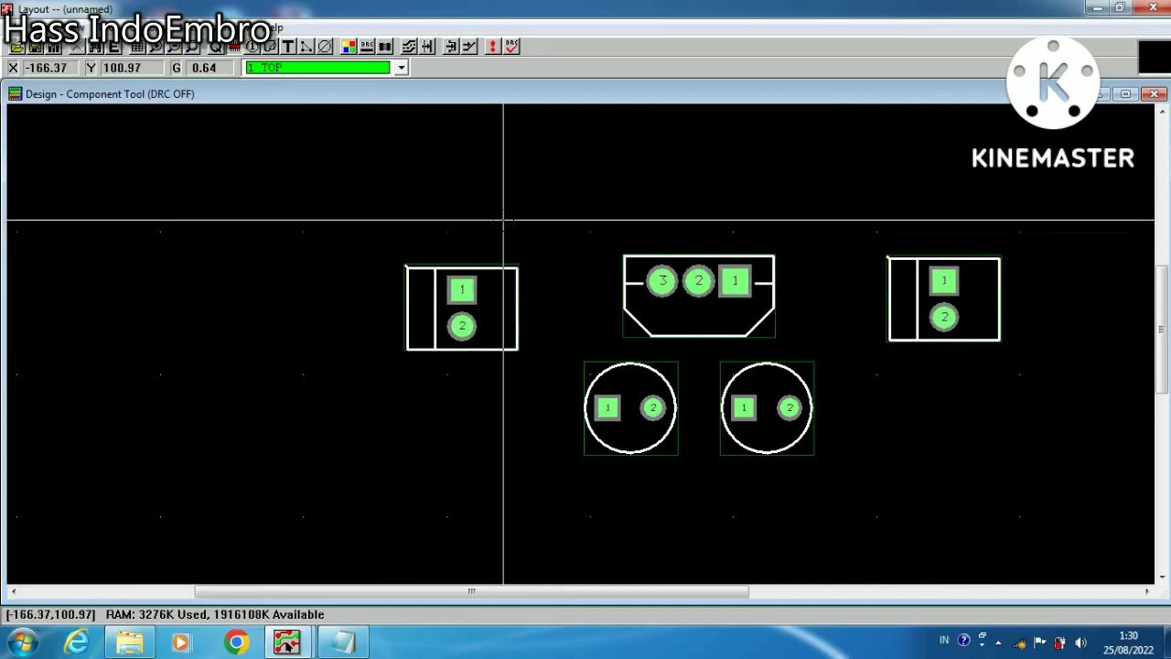
Activate the Obstacle Tool and set the current layer to 0 Global Layer
click(271, 46)
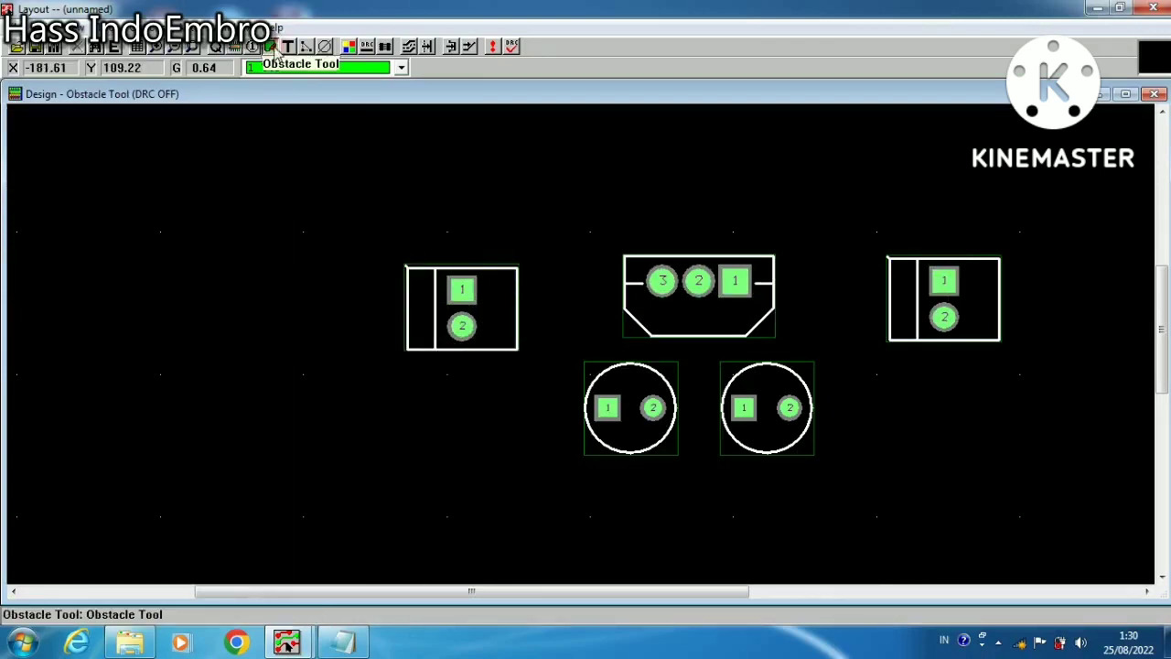
click(402, 68)
drag(400, 111, 404, 92)
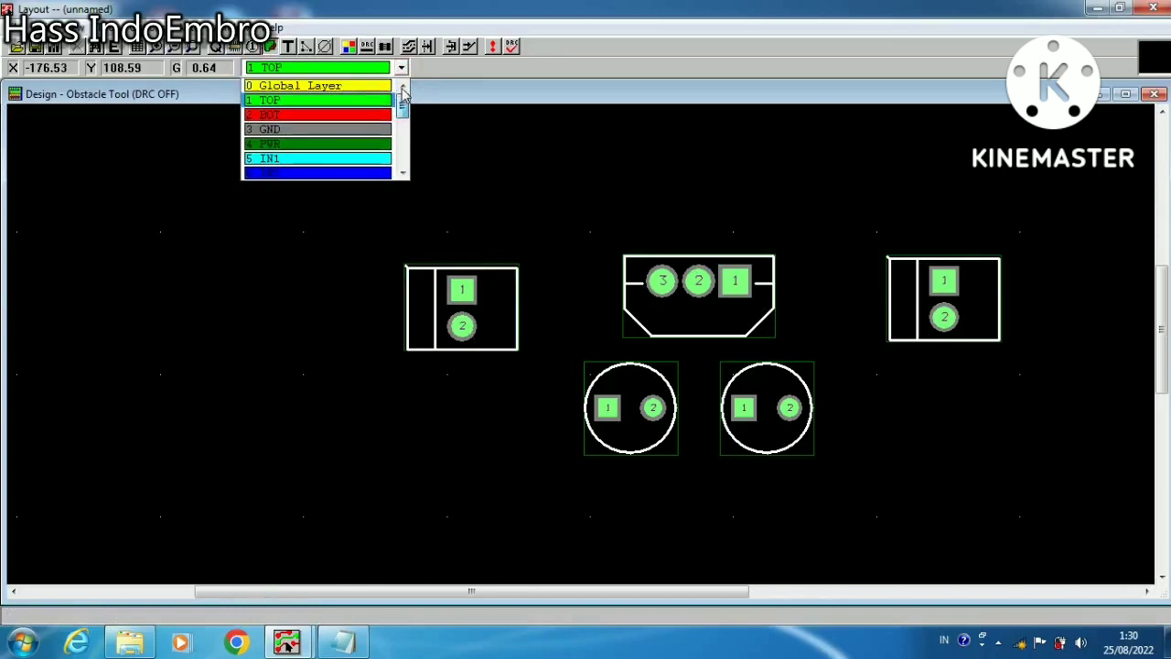
click(345, 84)
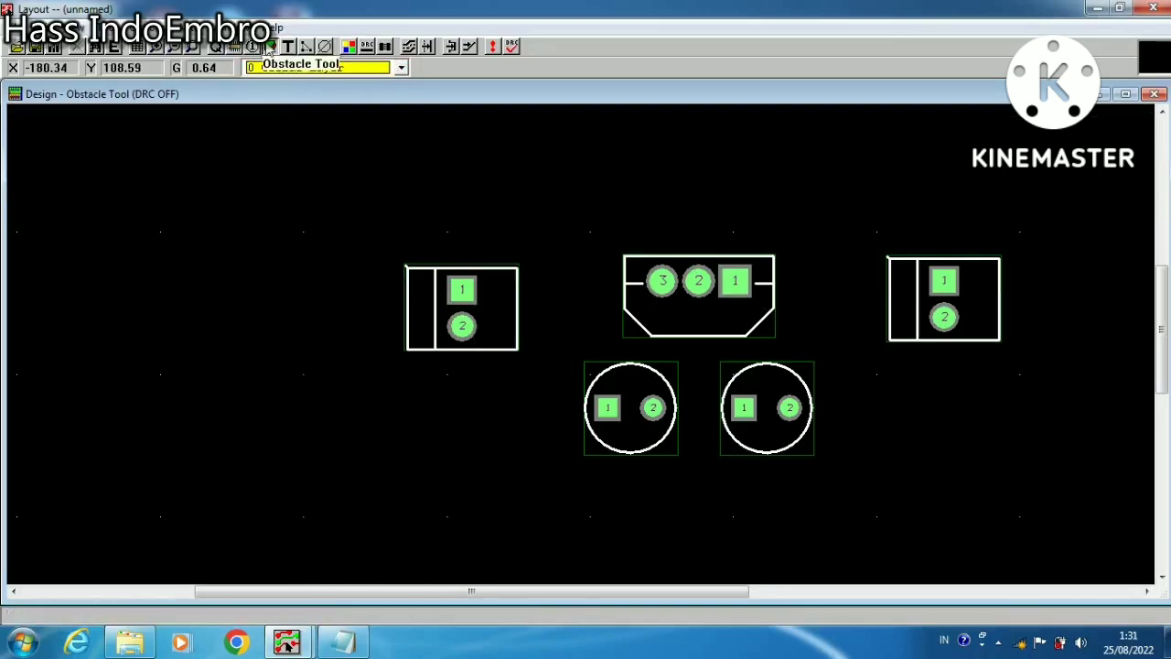
Draw a new rectangular obstacle outline about 46.4 by 21.6 mm around all the components and end the command
right_click(329, 174)
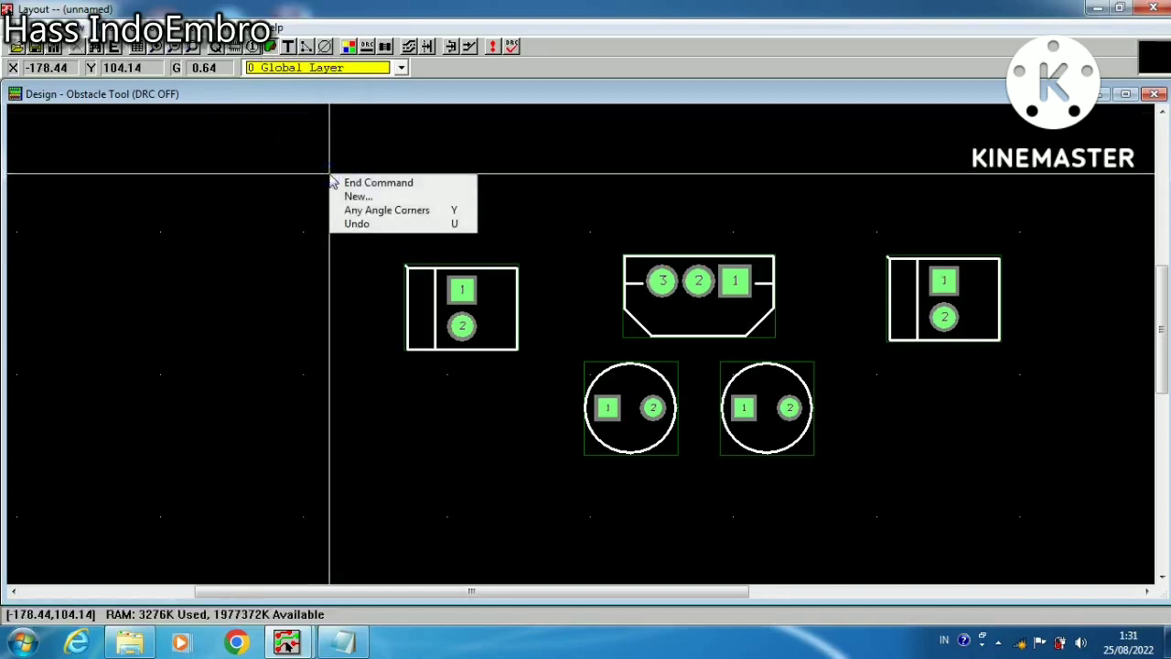
click(353, 197)
click(378, 214)
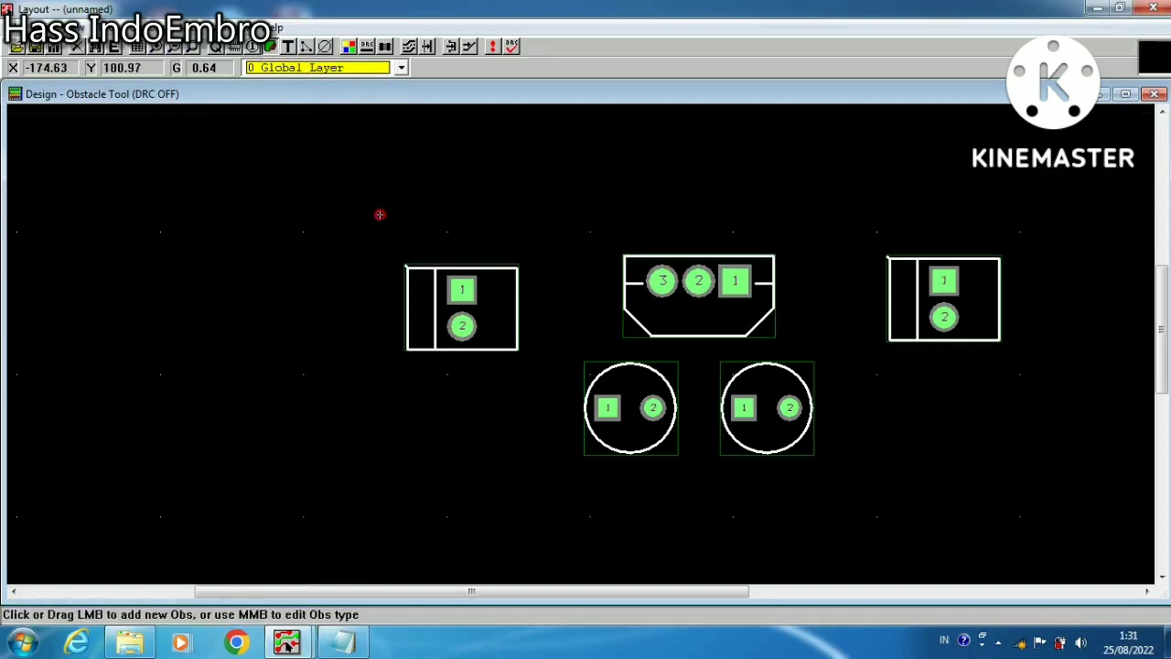
click(1045, 220)
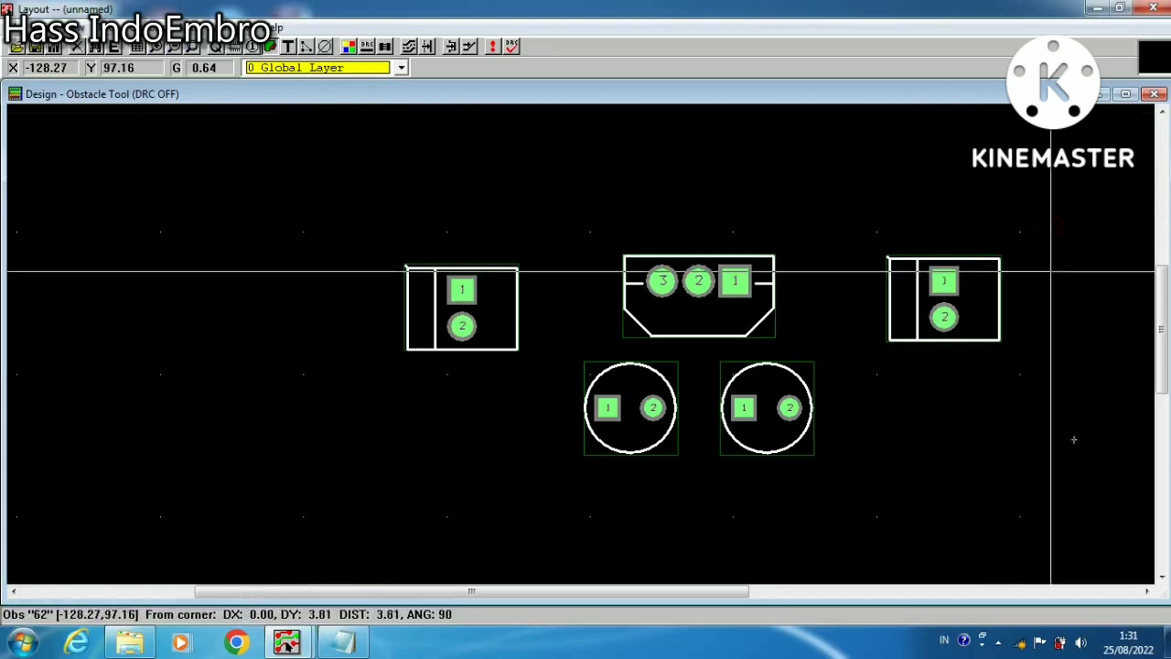
click(1041, 526)
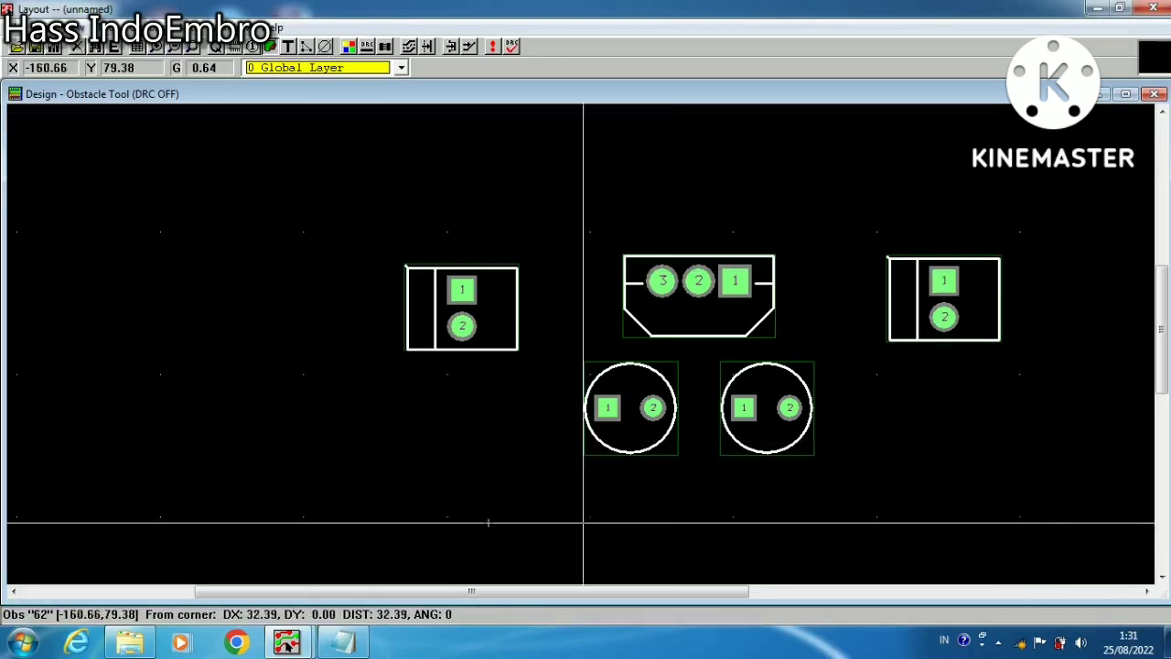
click(382, 524)
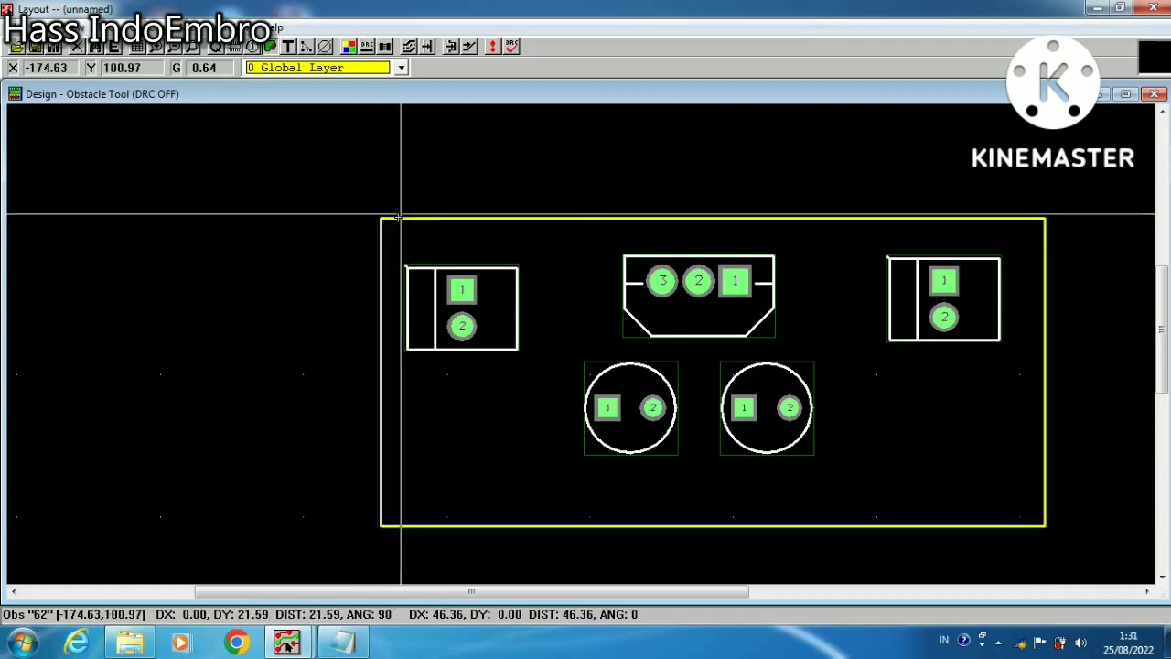
click(399, 218)
right_click(392, 222)
click(417, 226)
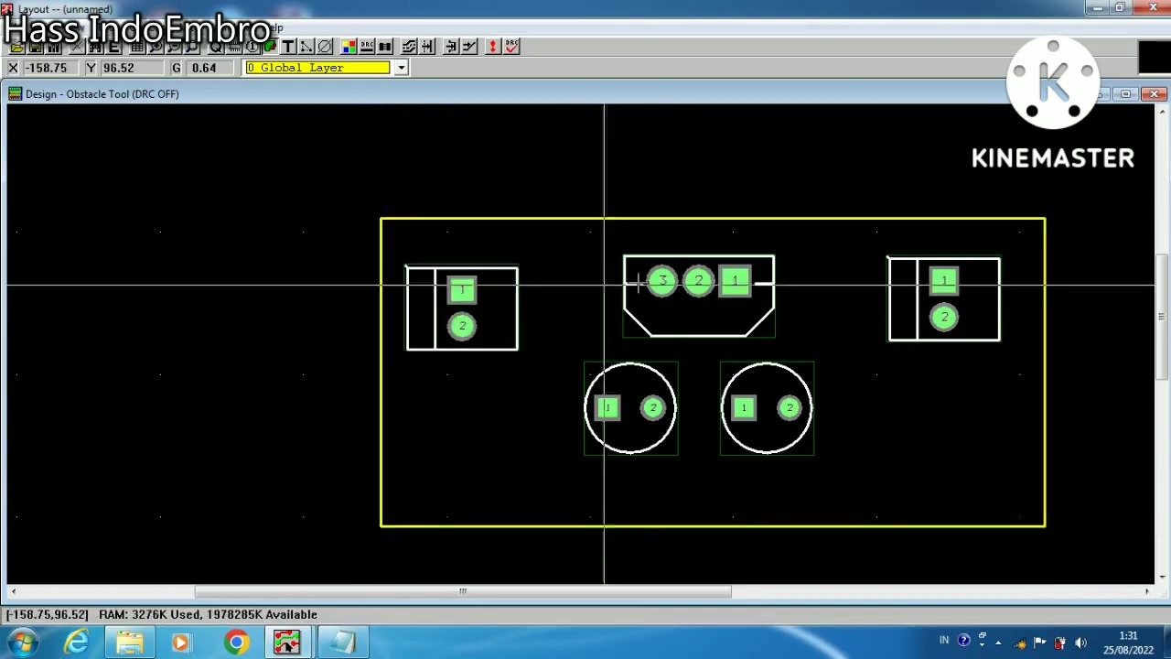
Fit the whole board in view and set the current layer to 1 TOP
click(192, 49)
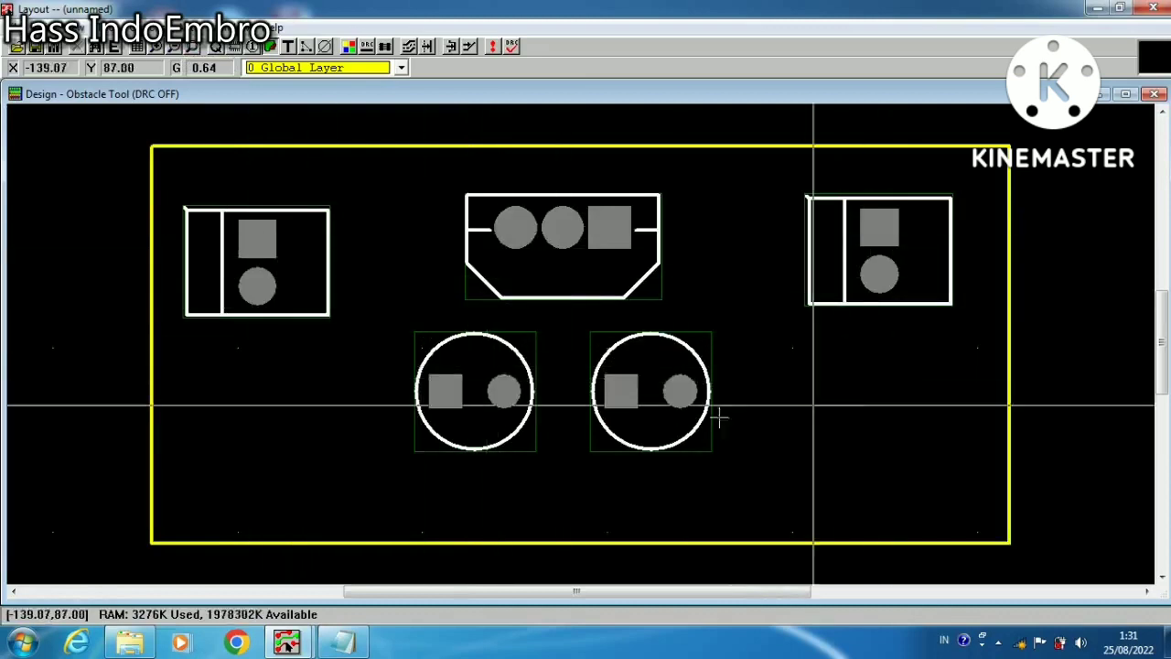
click(402, 68)
click(346, 101)
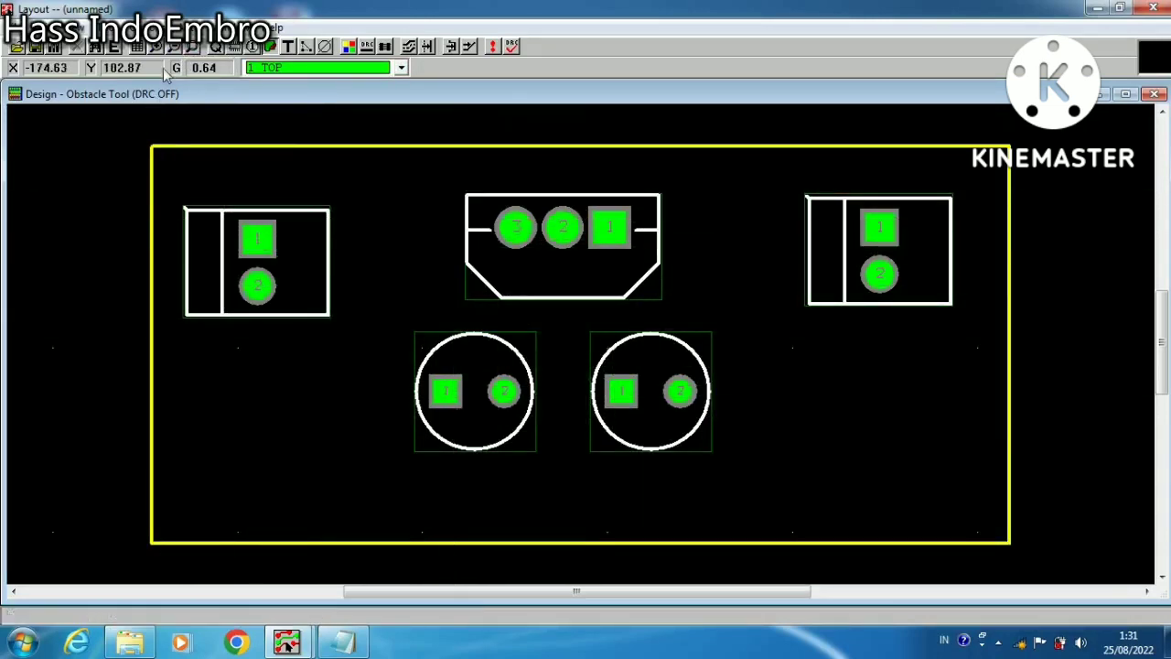
click(135, 48)
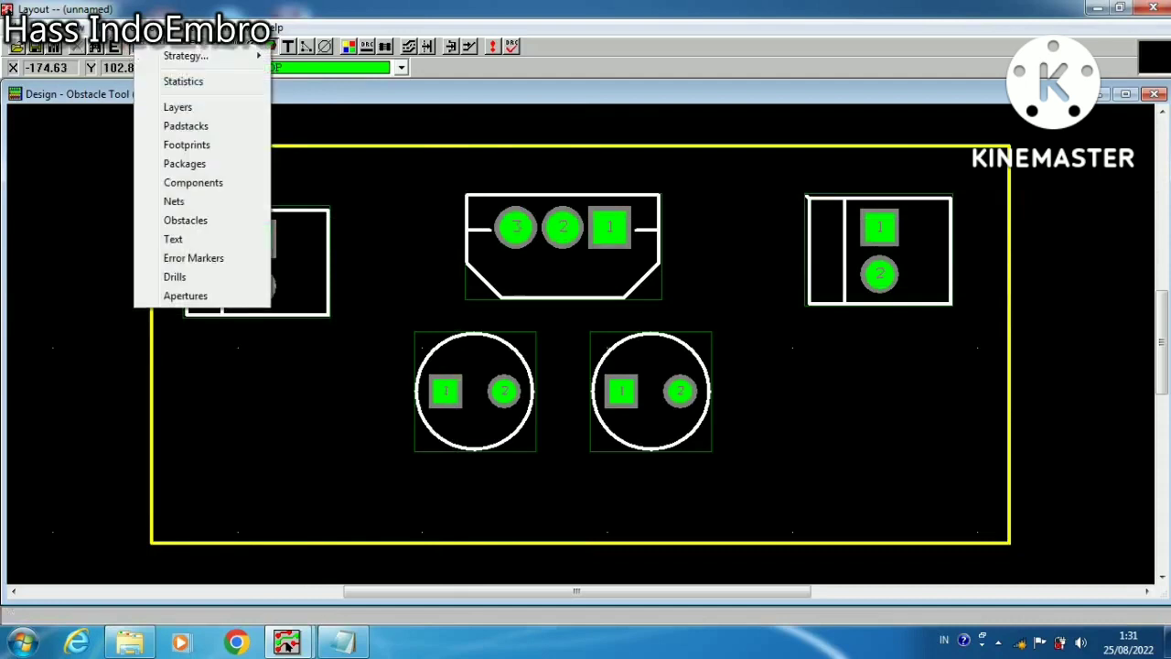
click(106, 25)
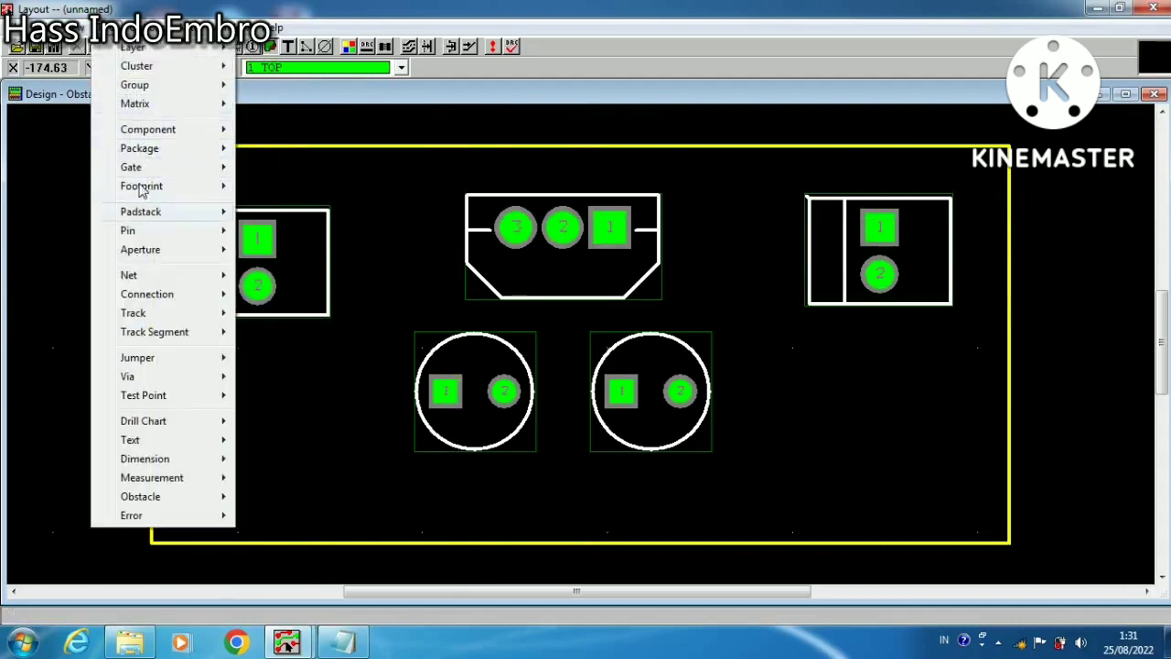
mouse_move(148, 29)
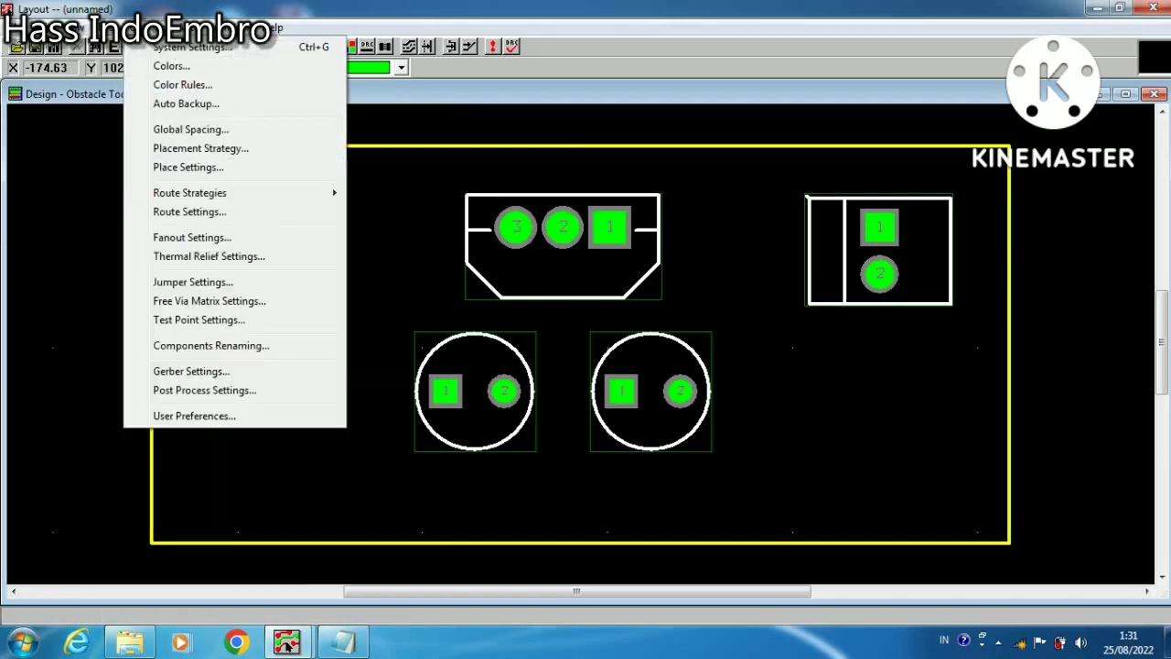
mouse_move(106, 28)
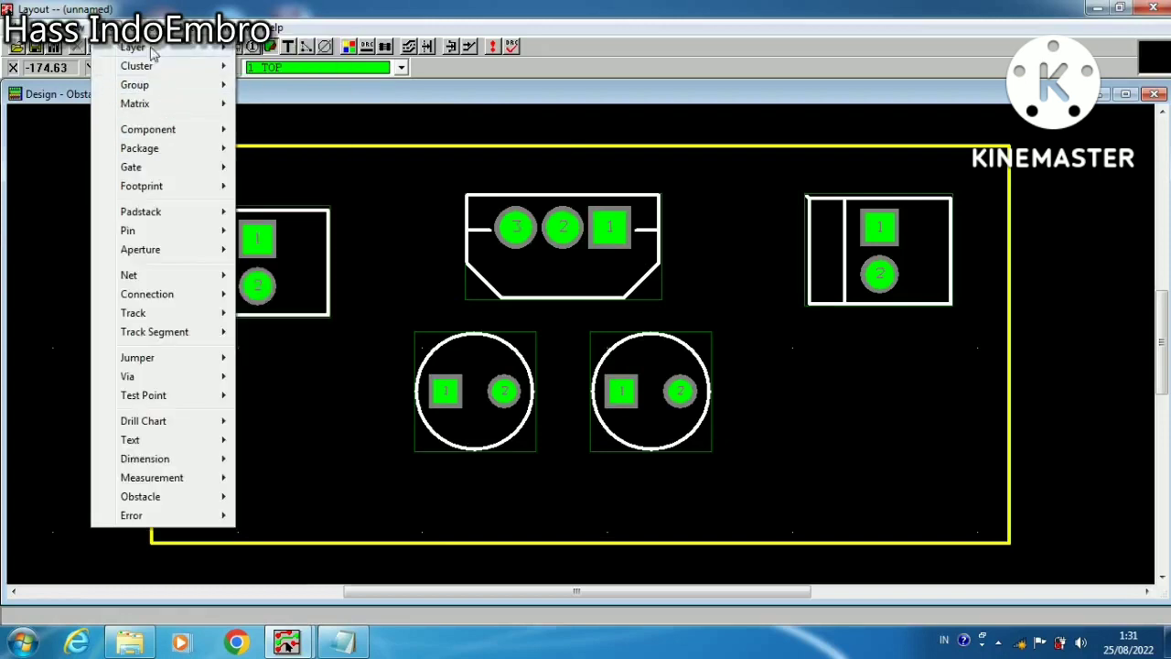
mouse_move(154, 50)
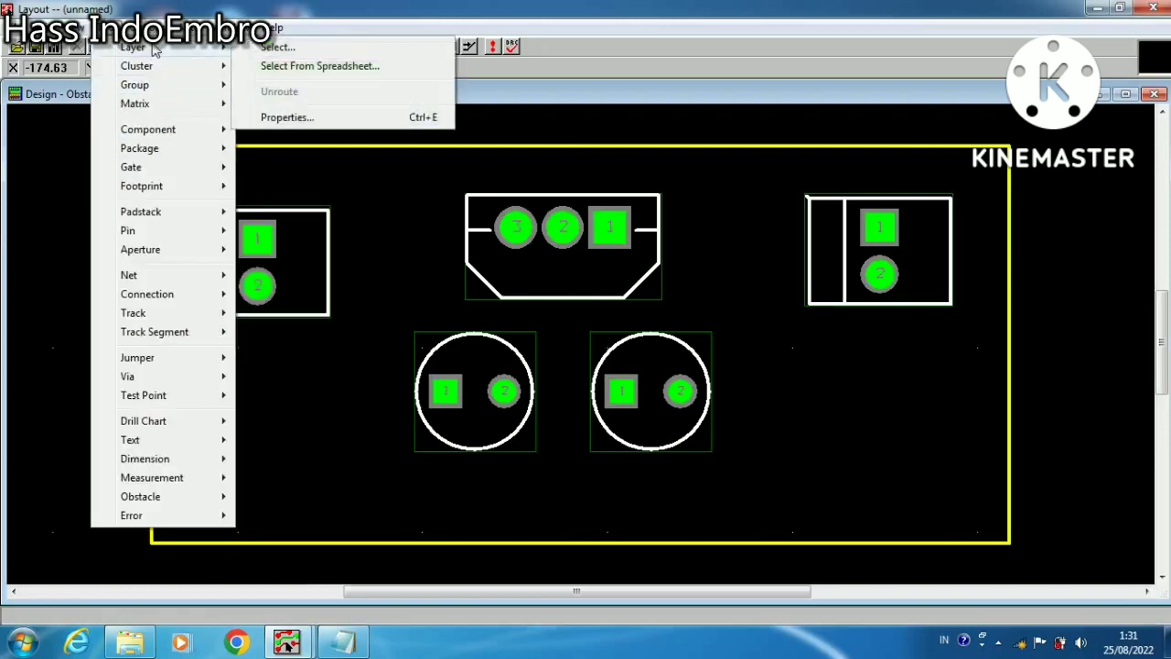
click(107, 28)
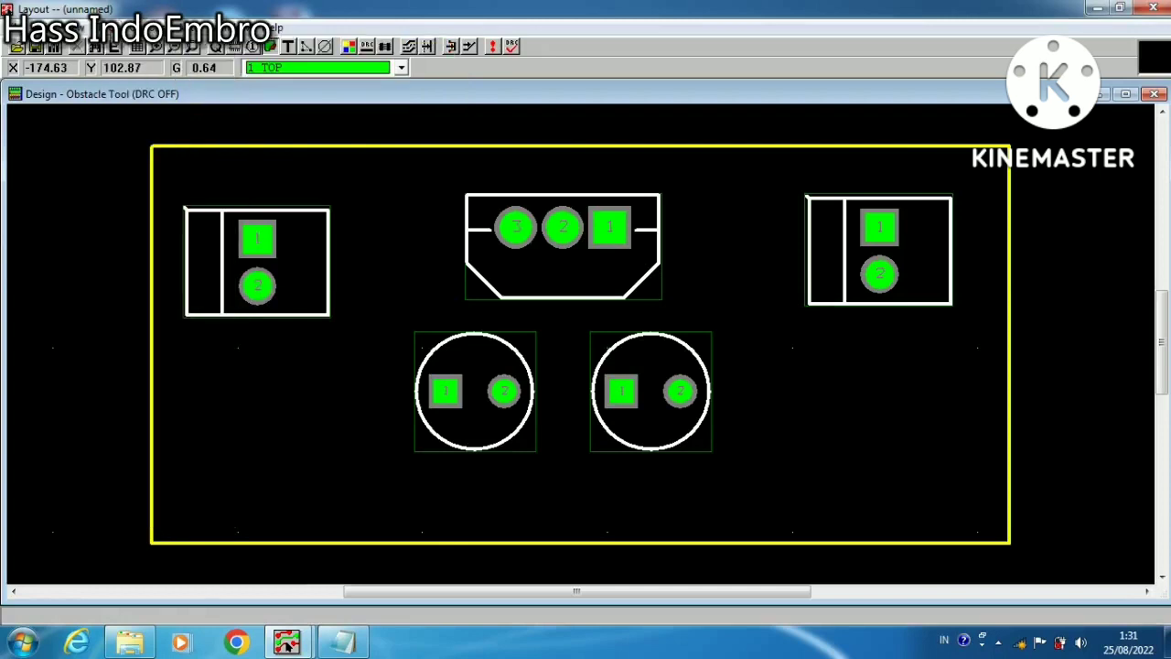
Set the layer type of GND, POWER, INNER1, INNER2 and INNER3 to Unused Routing in the Layers spreadsheet, and close the spreadsheet
click(138, 47)
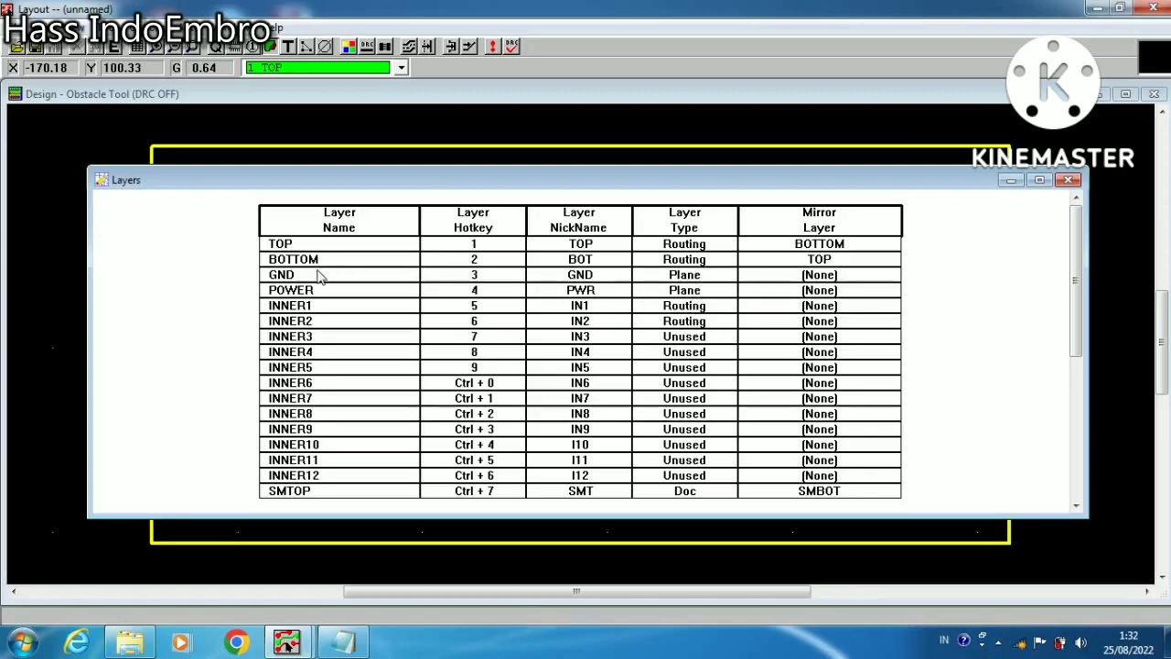
drag(321, 277, 362, 338)
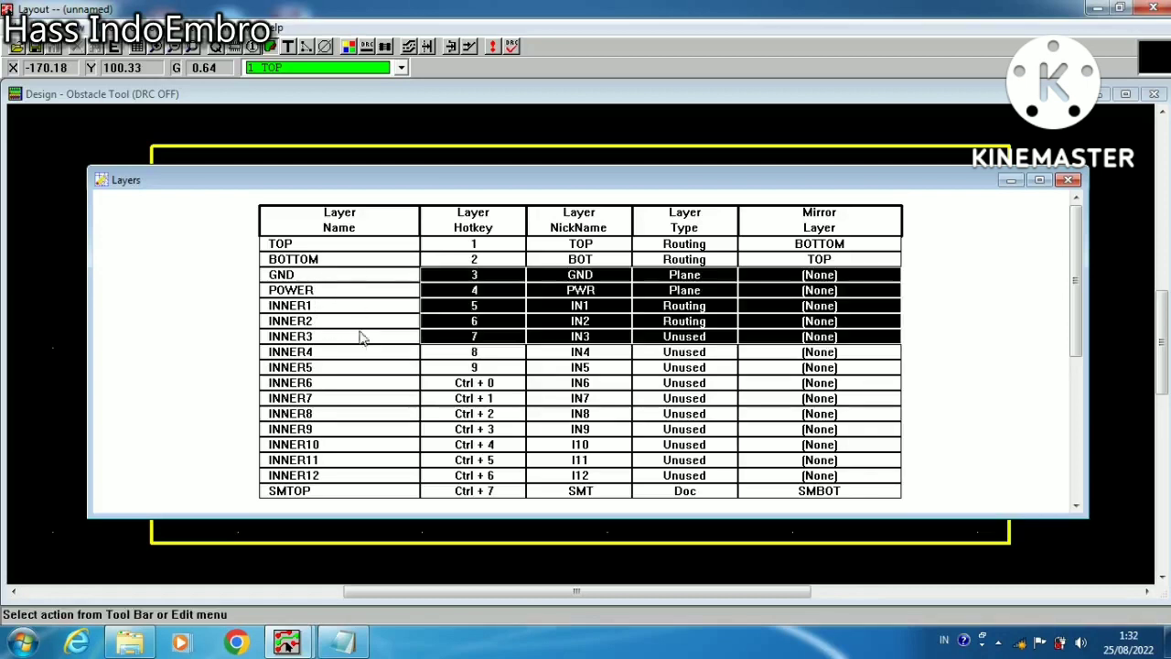
right_click(354, 291)
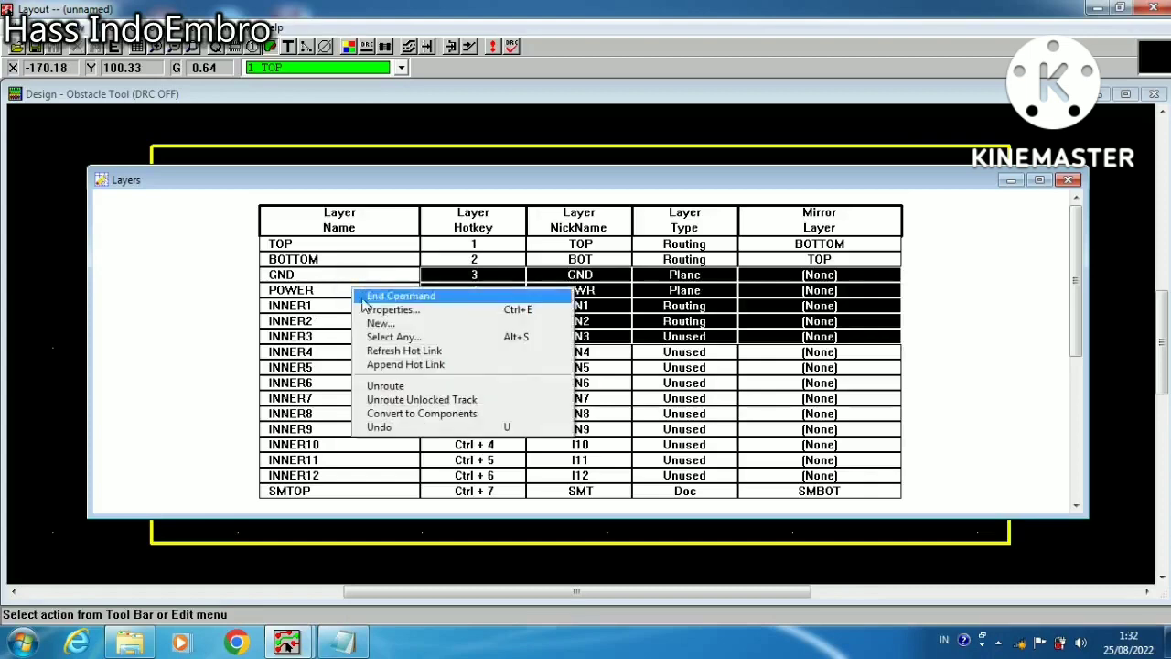
click(377, 308)
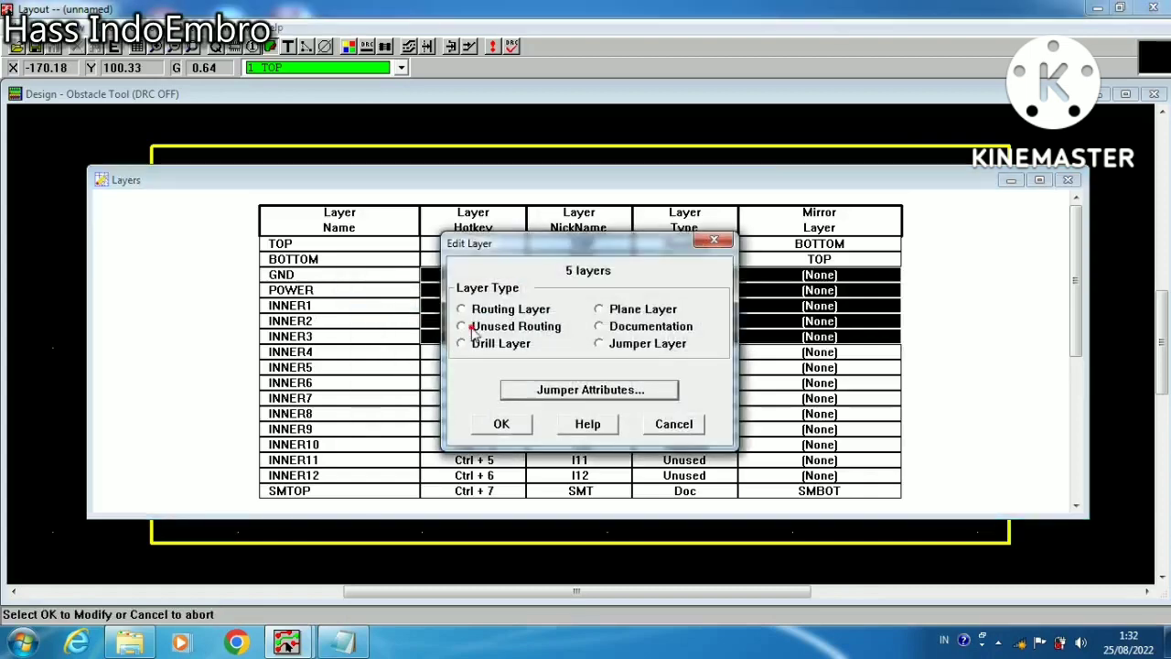
click(472, 330)
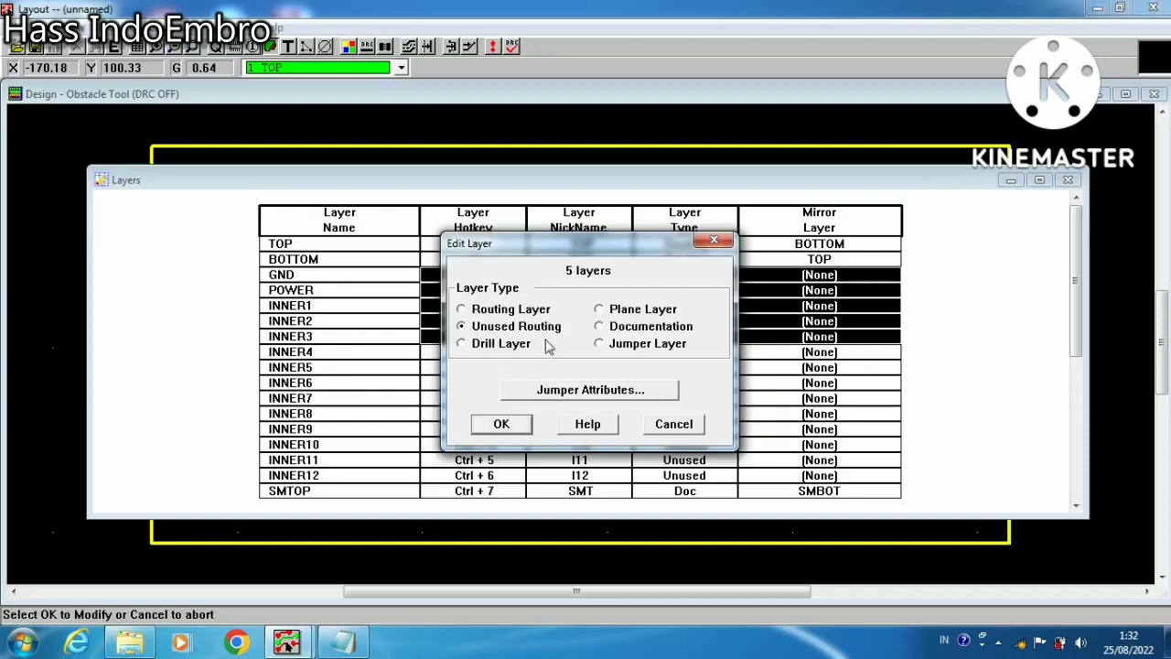
click(509, 422)
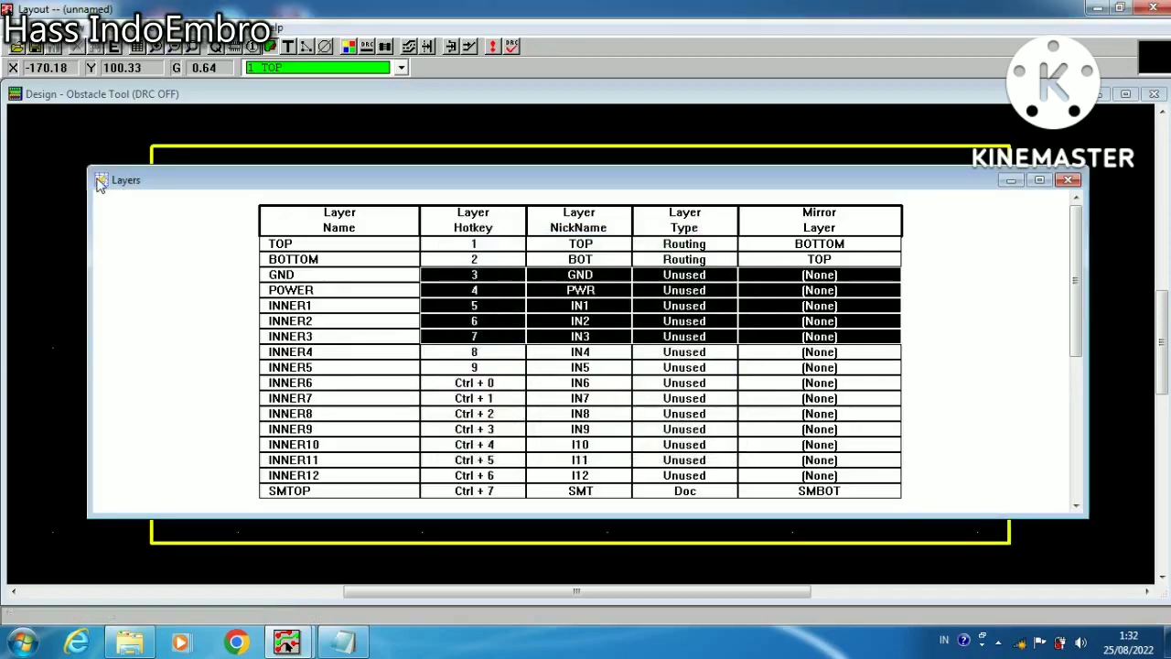
click(101, 182)
click(157, 327)
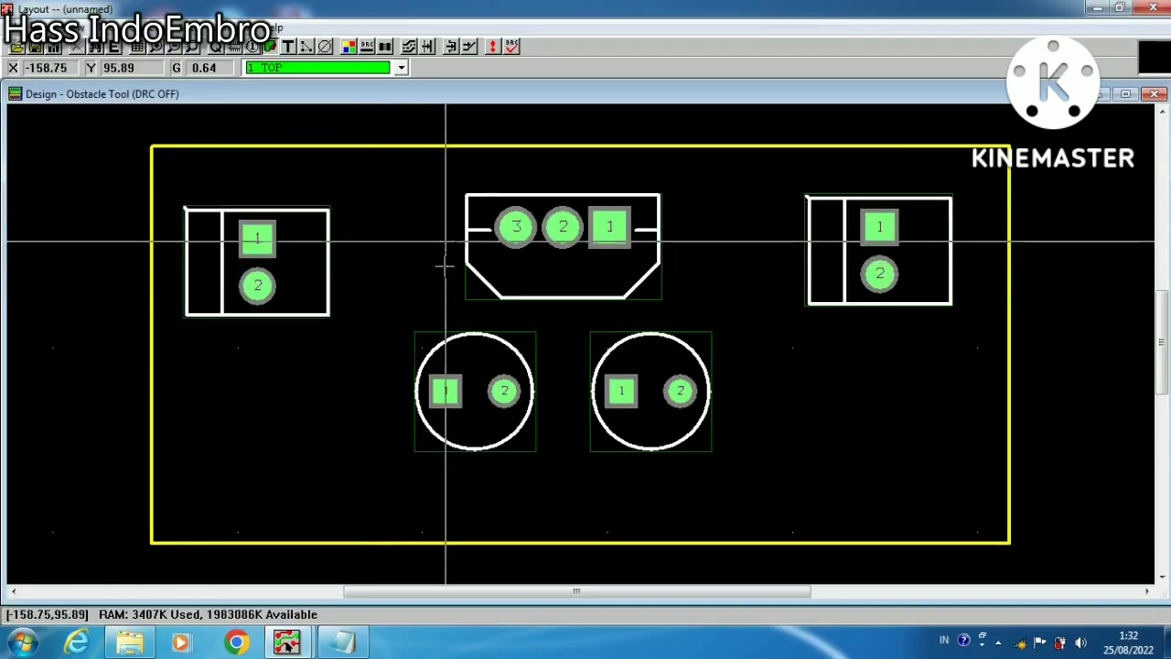
Use the Connection Tool to connect the left connector's pin 1 to TO202AC pin 3 and name the net "positive 12v"
click(305, 48)
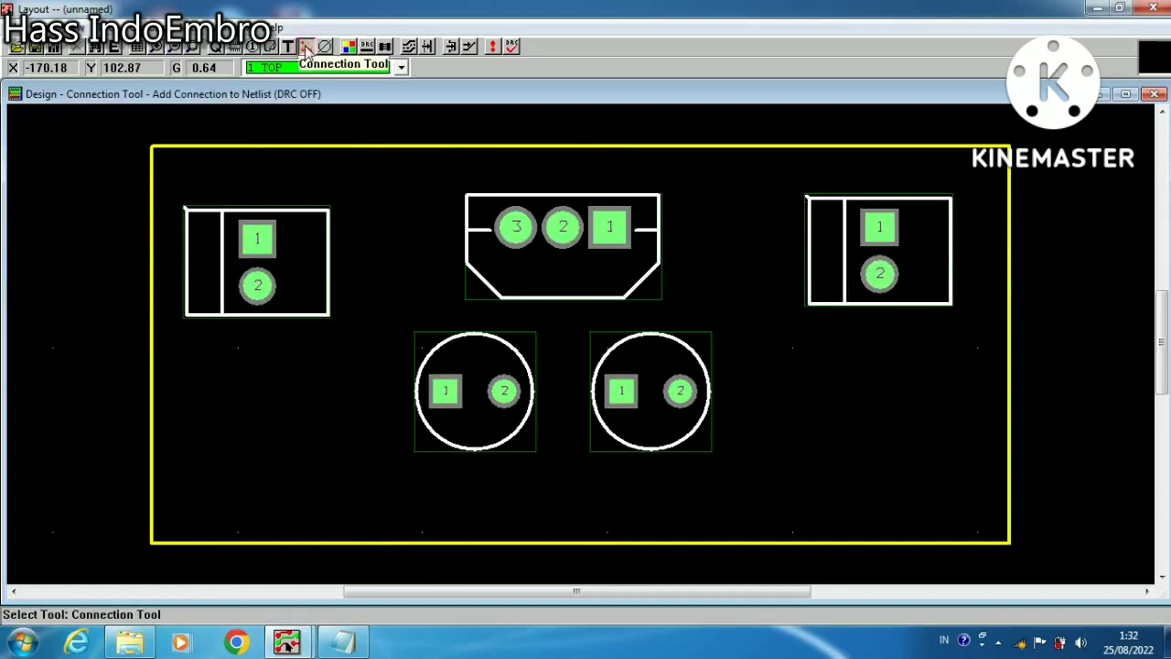
click(257, 235)
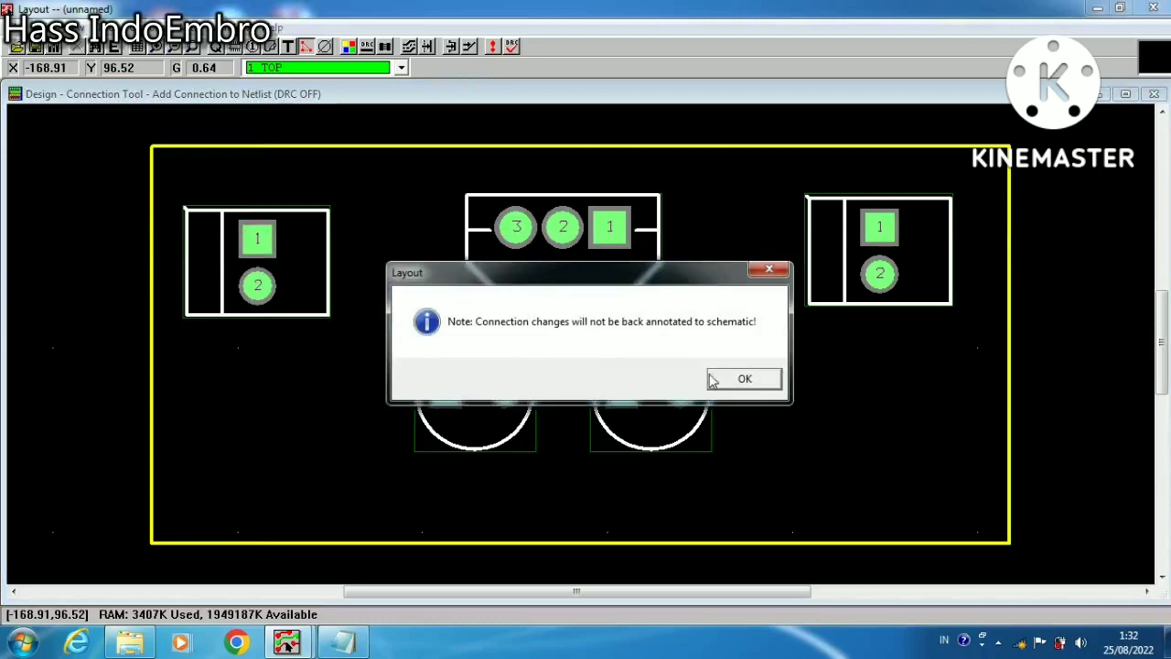
click(736, 379)
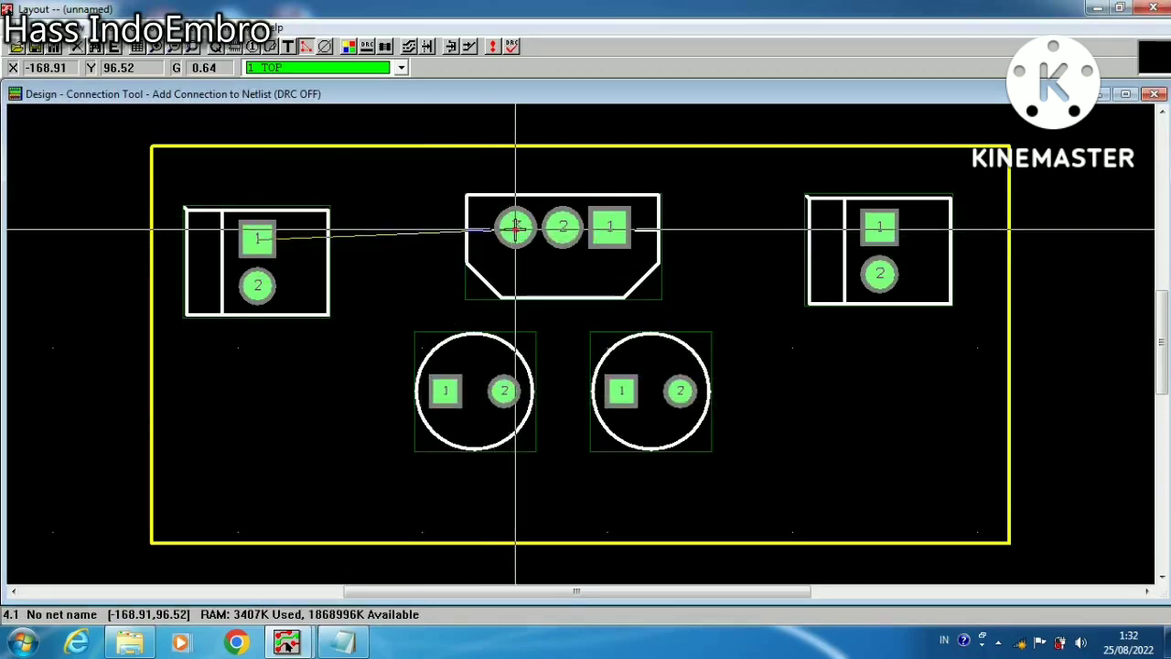
click(516, 229)
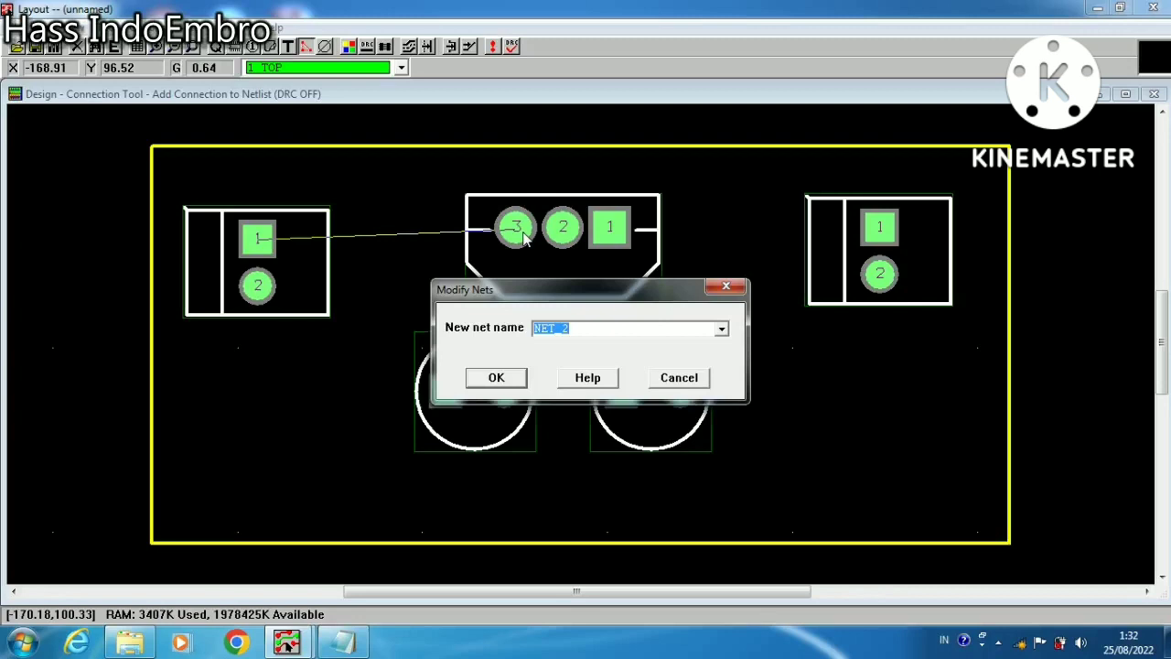
text(positive 12v)
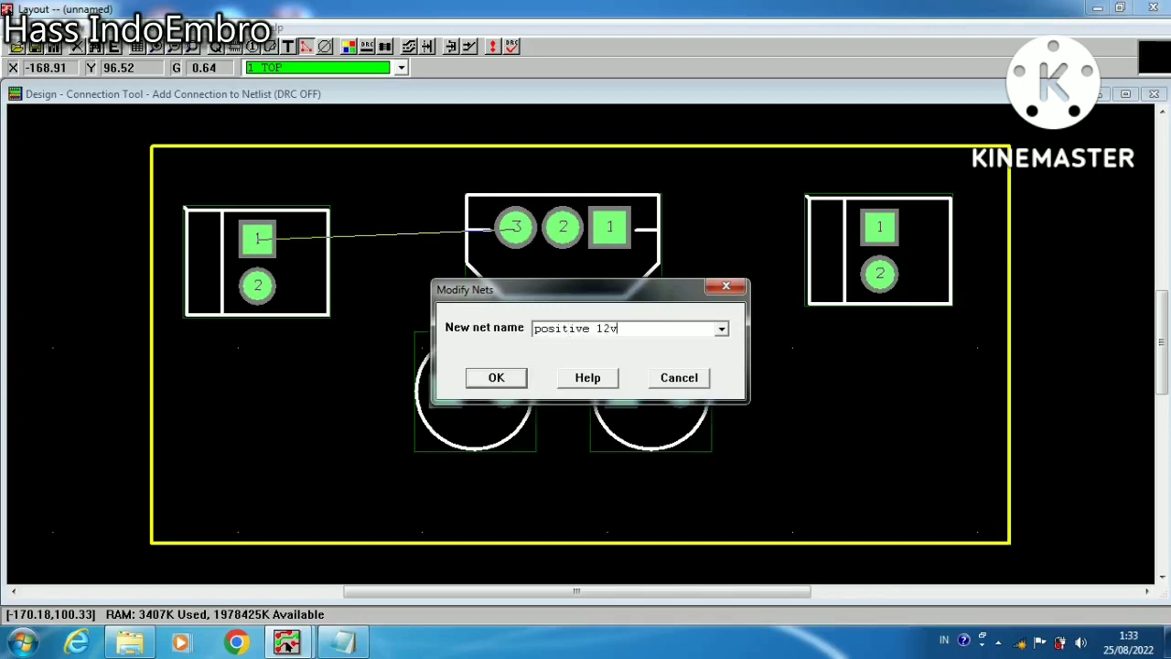
click(498, 378)
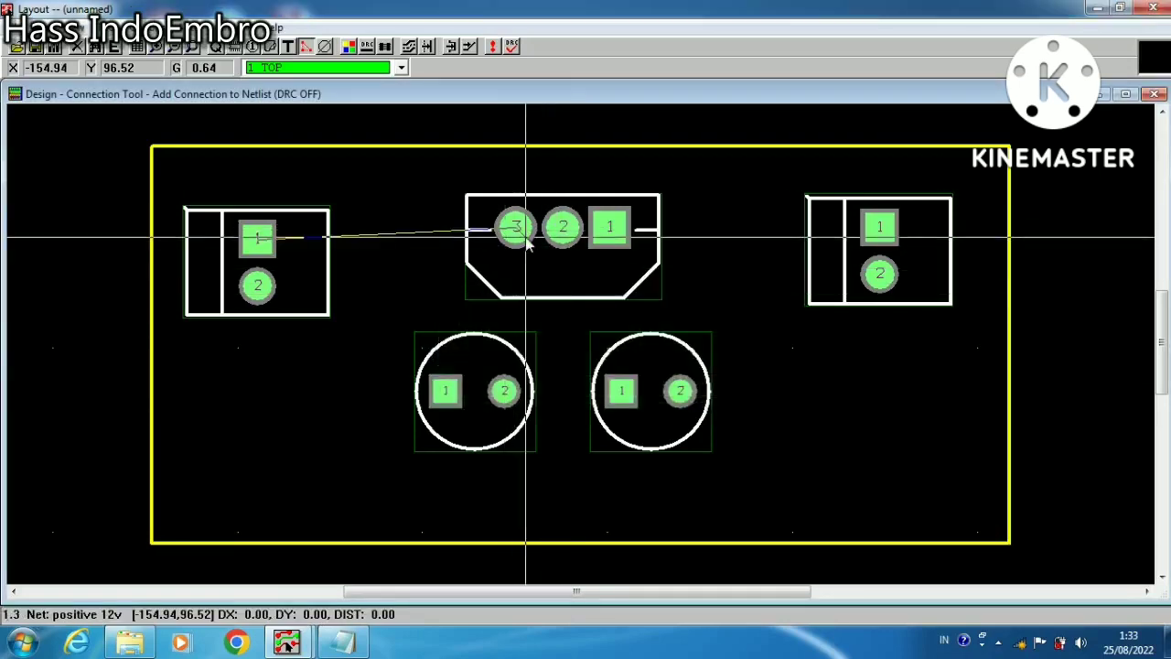
Extend the positive 12v net from TO202AC pin 3 to pin 2 of the left cylindrical footprint and end the connection
click(506, 395)
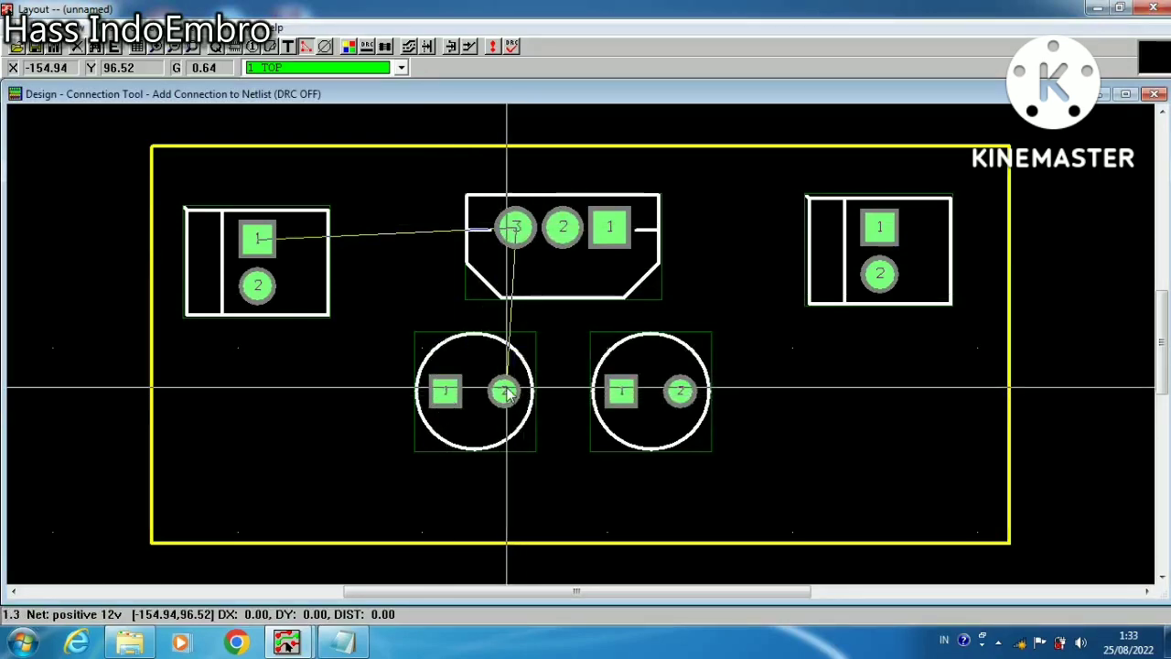
click(505, 392)
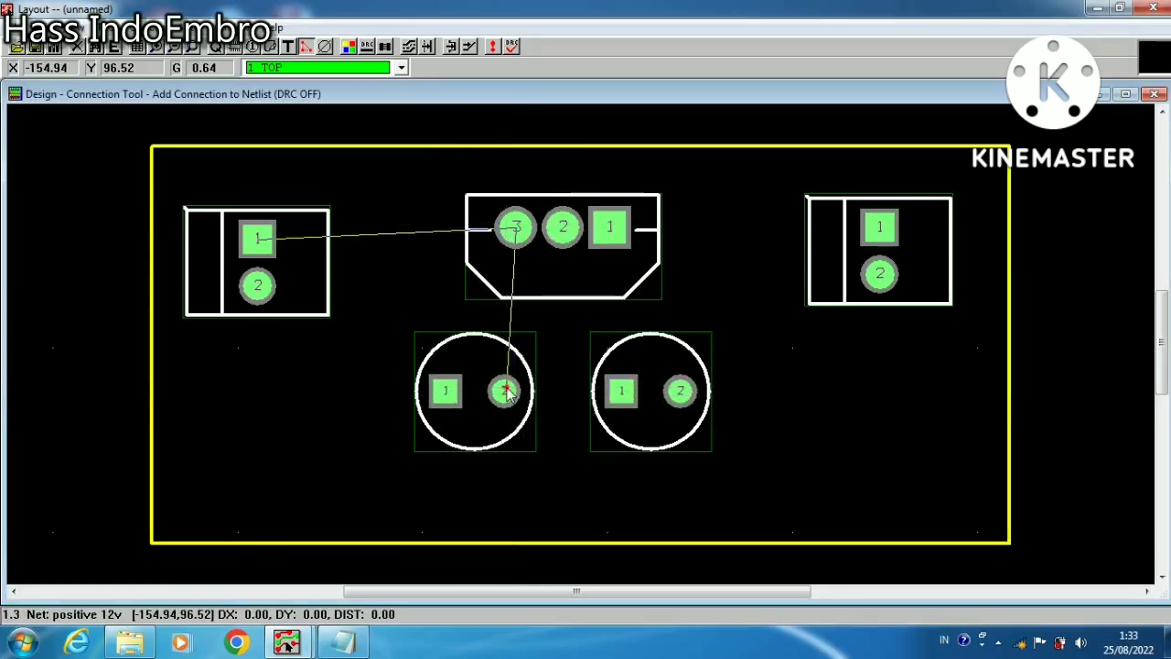
right_click(560, 300)
click(586, 305)
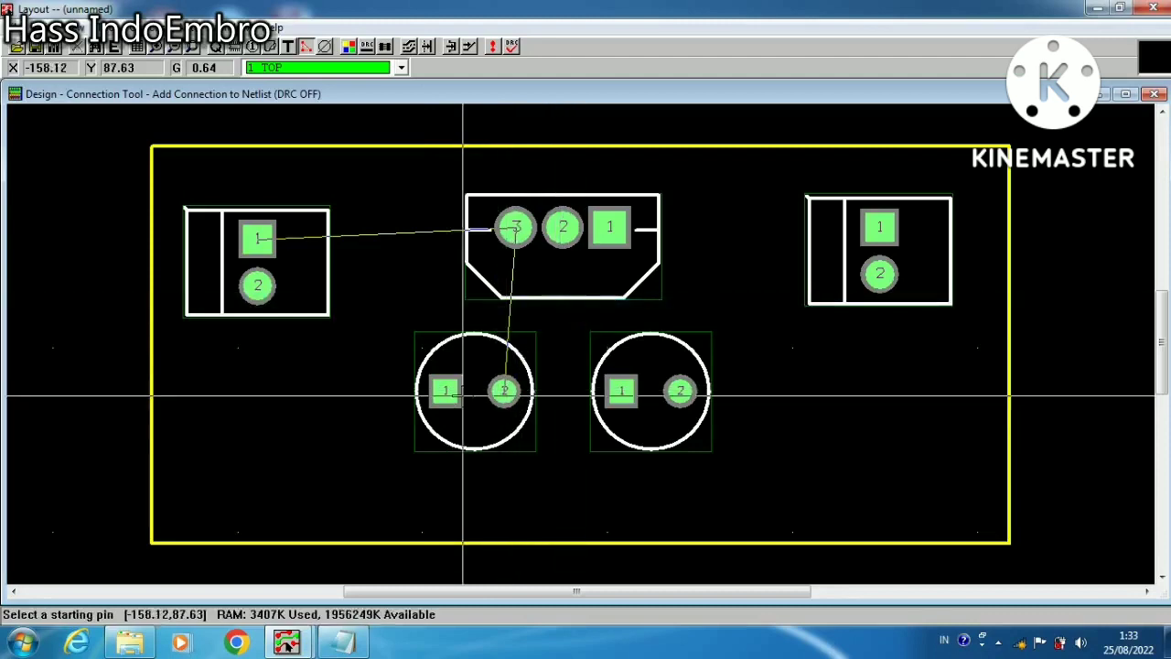
Connect the left connector's pin 2 to TO202AC pin 2 and name the net "negative 12 v"
click(259, 286)
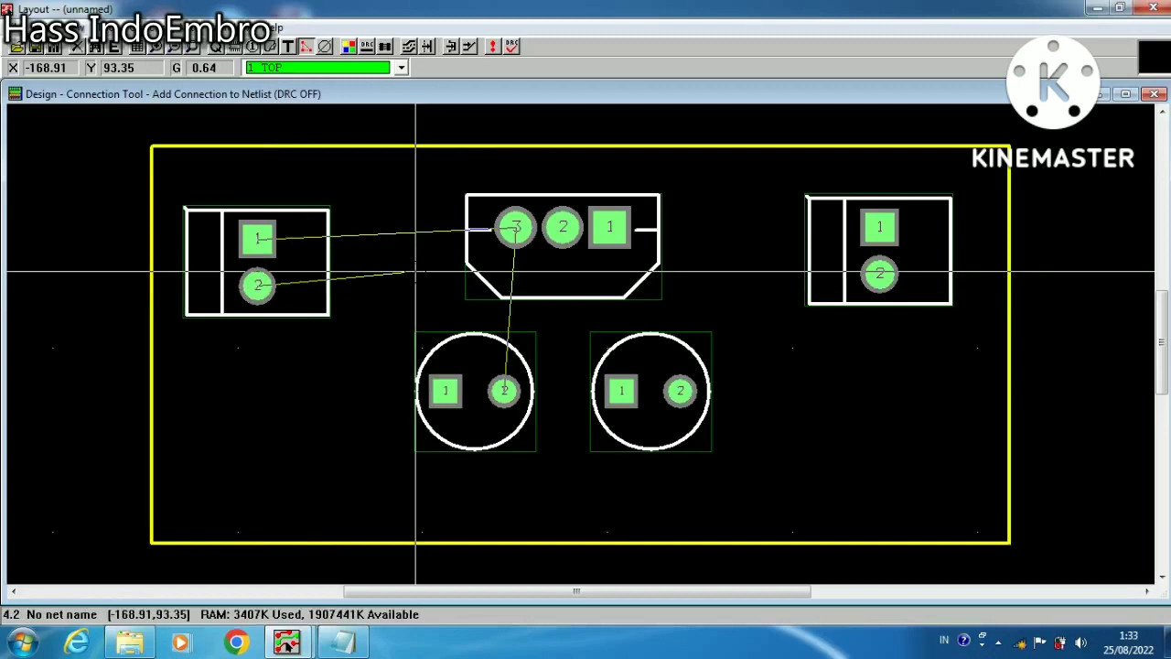
click(563, 228)
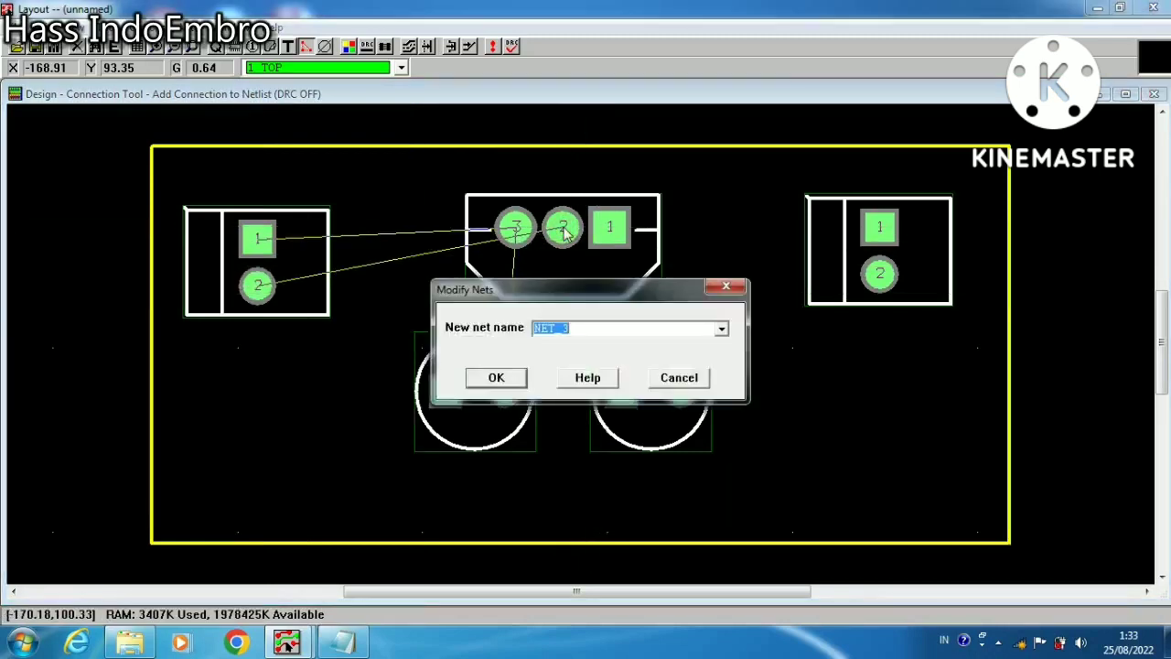
text(negative 12)
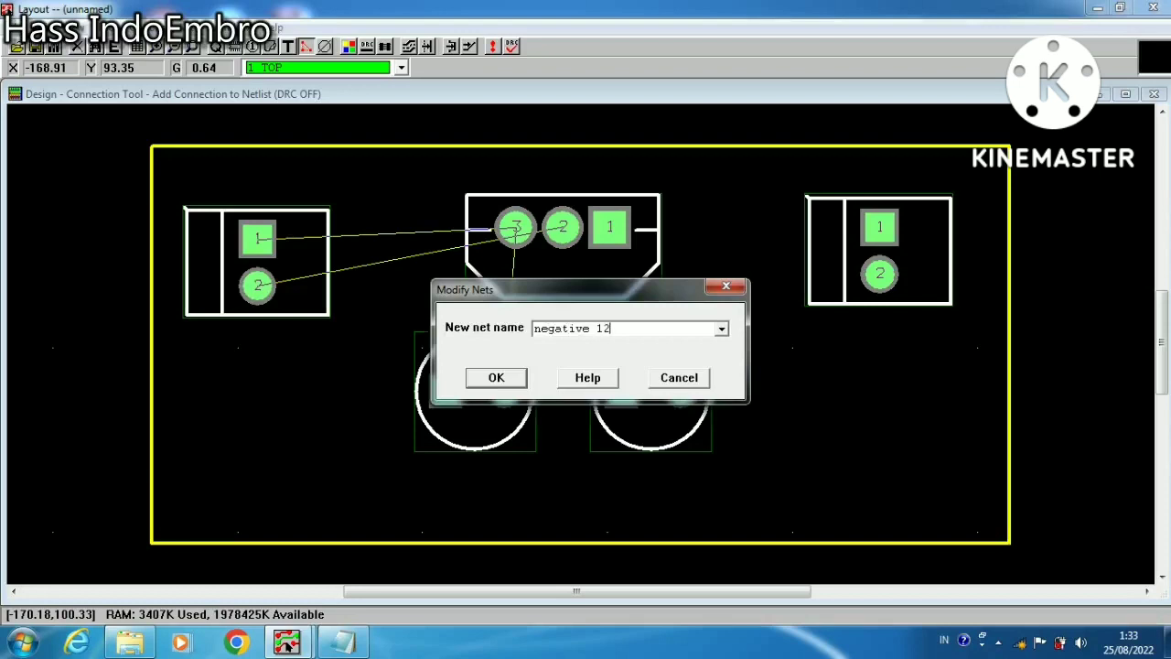
text(v)
click(499, 382)
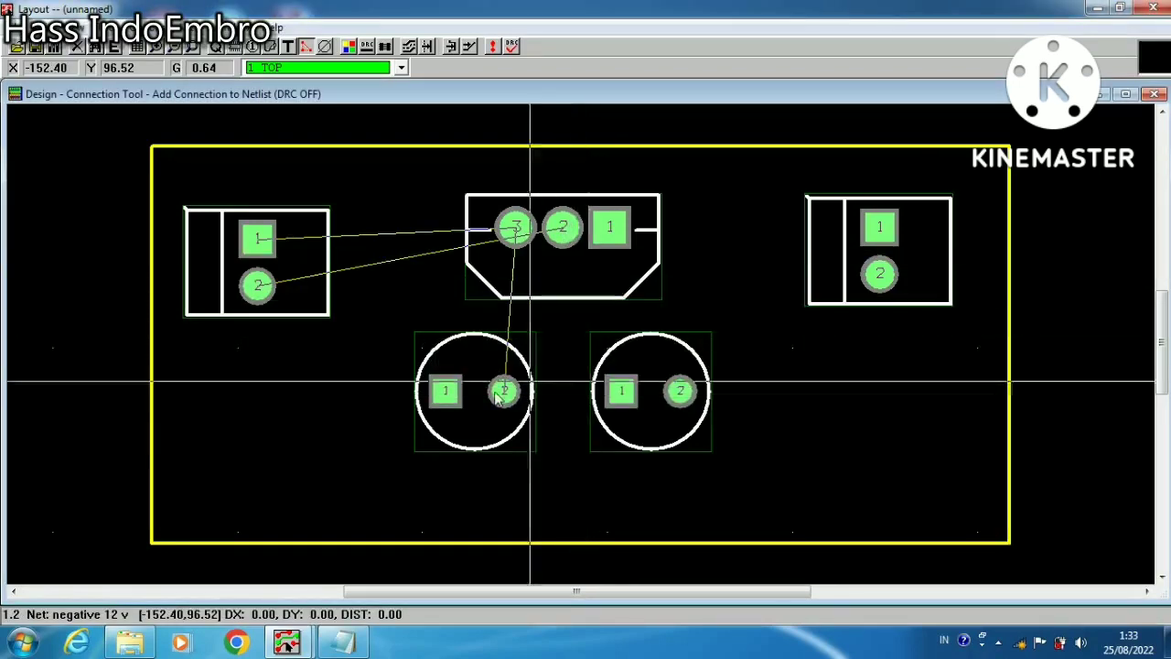
Extend the negative 12 v net to pin 1 of the left and right cylindrical footprints and end the connection
click(444, 393)
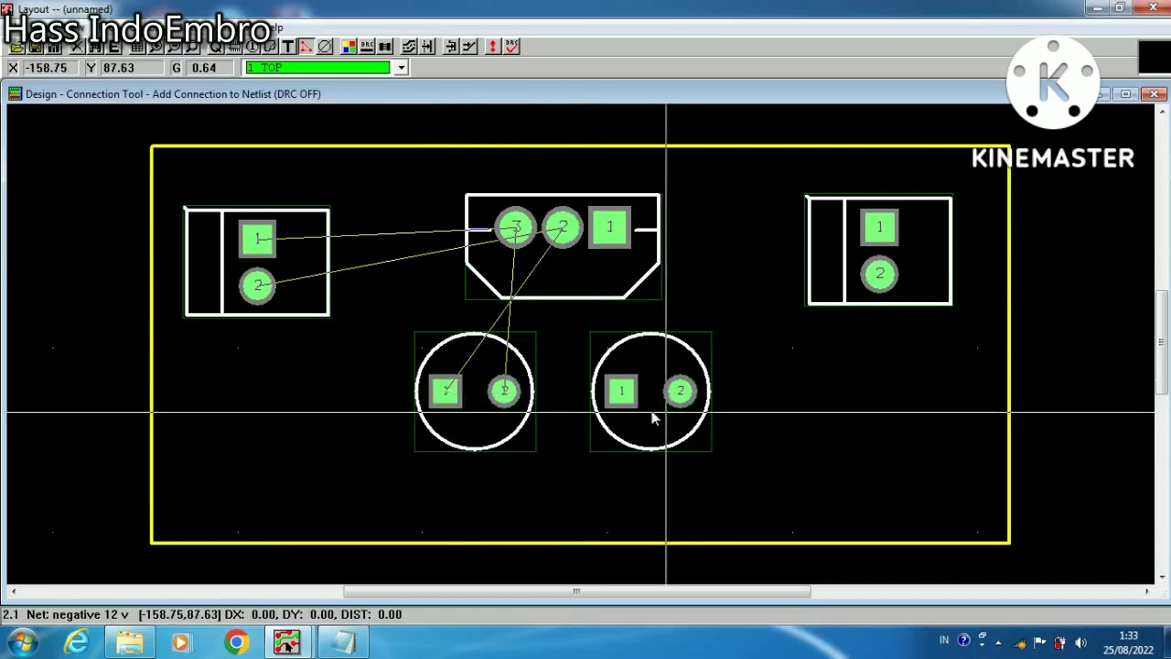
click(628, 391)
right_click(628, 391)
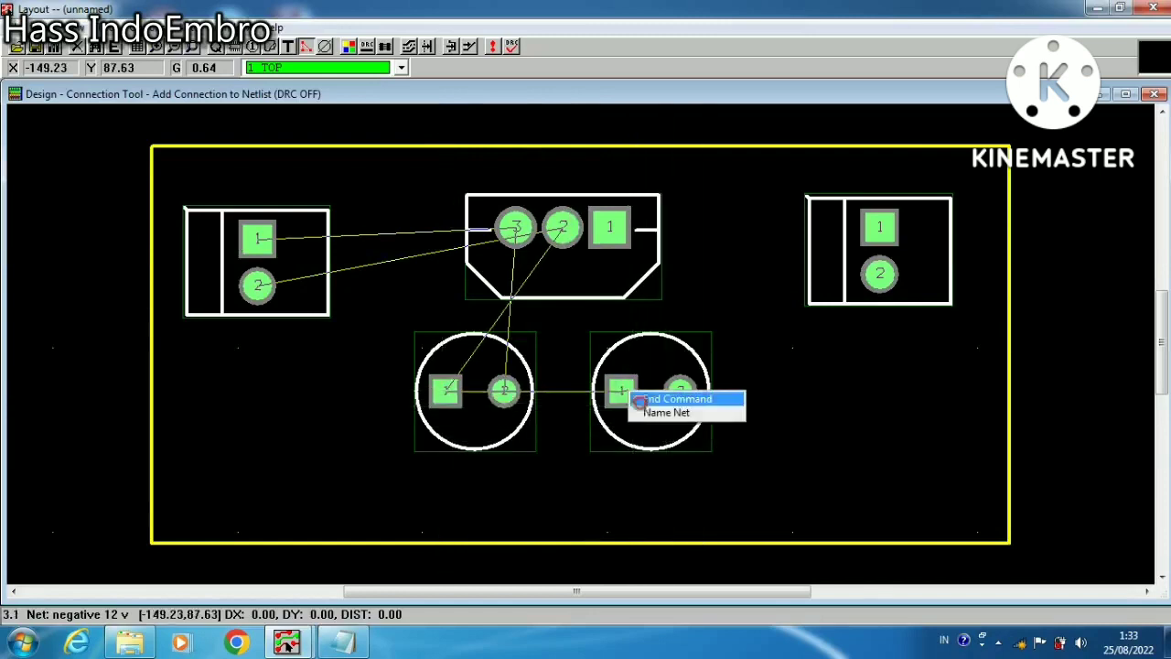
click(660, 395)
Rotate the left cylindrical footprint 180 degrees and move it about 2.5 mm right, beside the other cylindrical footprint
click(234, 45)
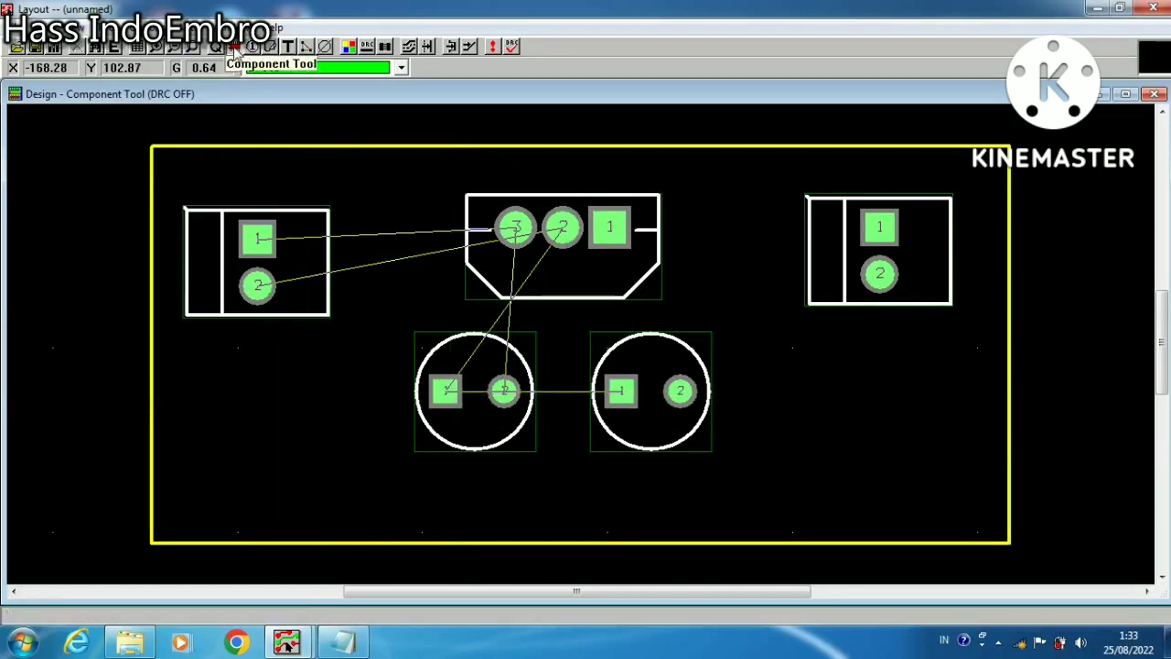
click(445, 391)
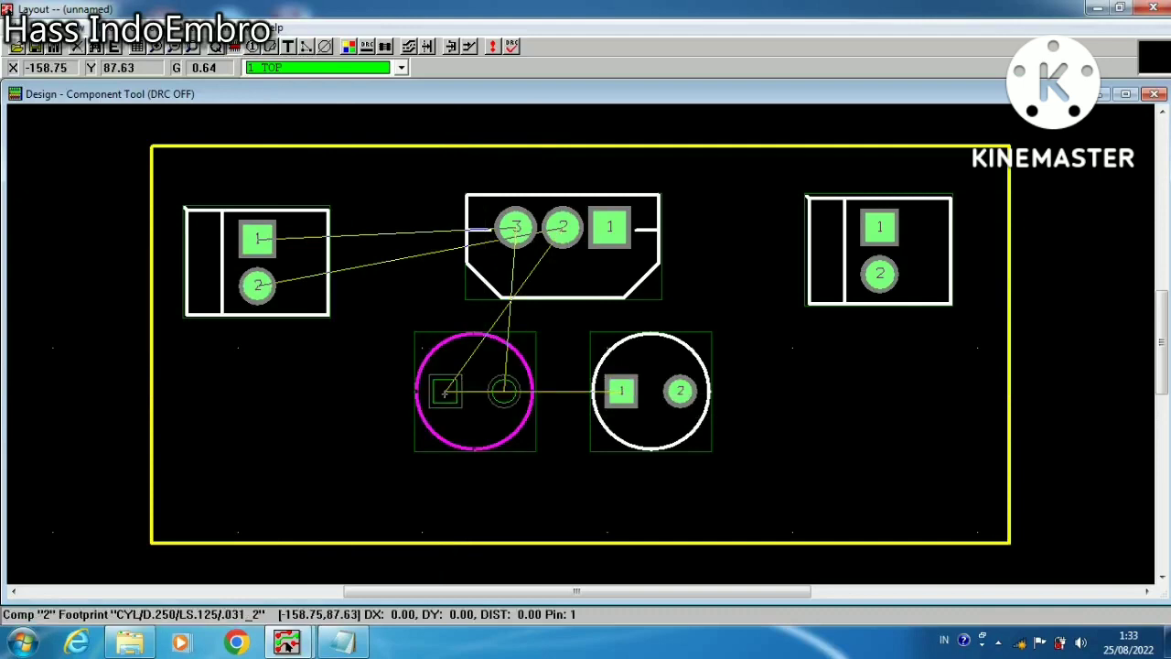
key(r)
key(r)
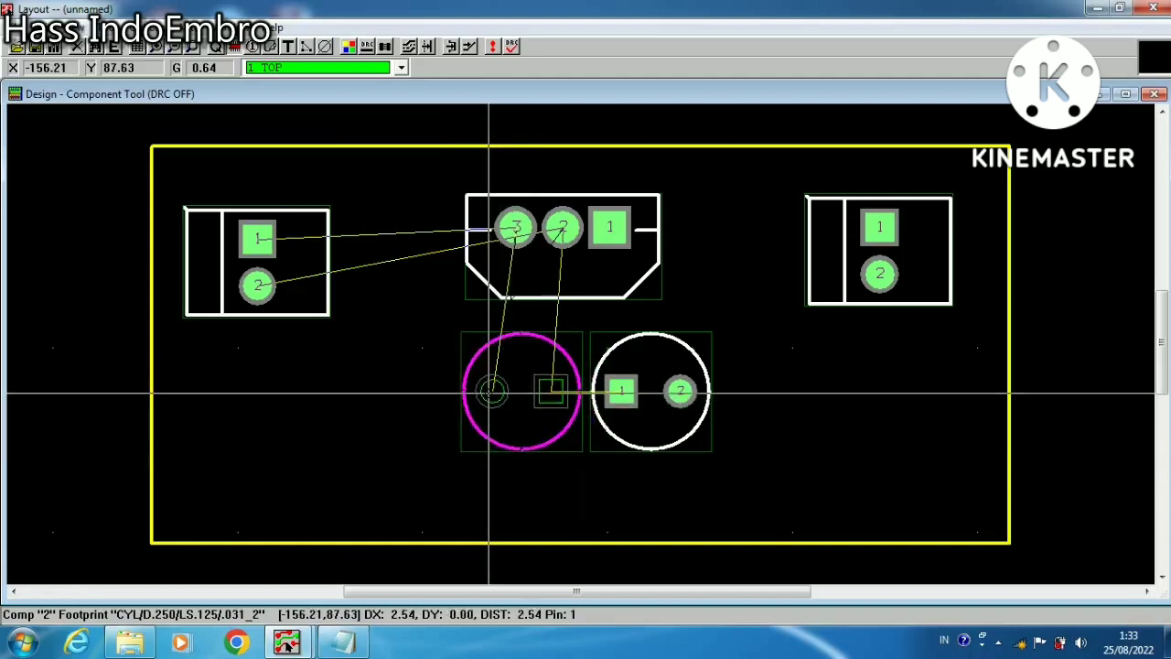
click(502, 388)
Move the TO202AC footprint about 1.3 mm to the right, above the two cylindrical footprints
click(574, 244)
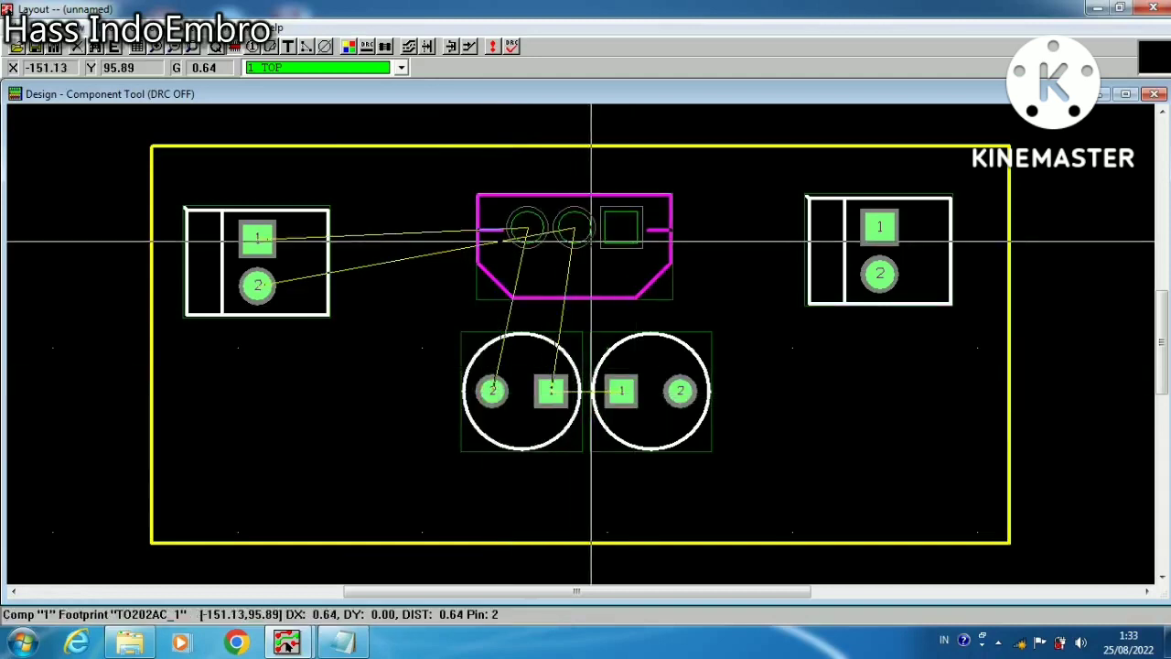
click(597, 238)
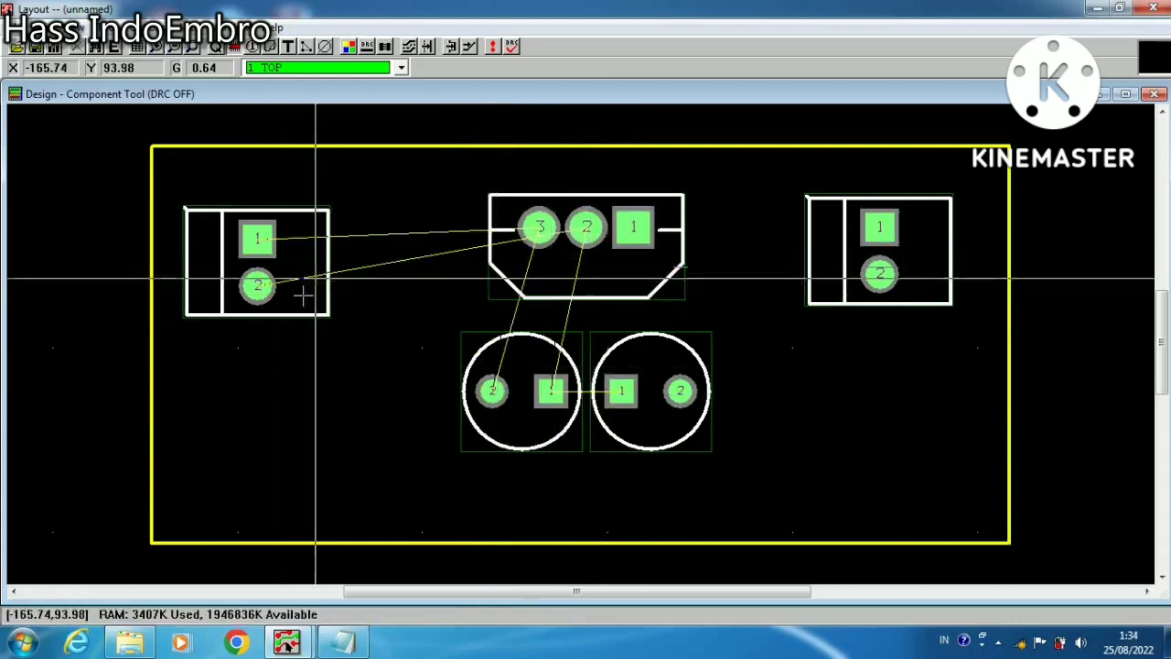
Connect TO202AC pin 1 to pin 2 of the right cylindrical footprint and name the net "positive 5 v"
click(307, 47)
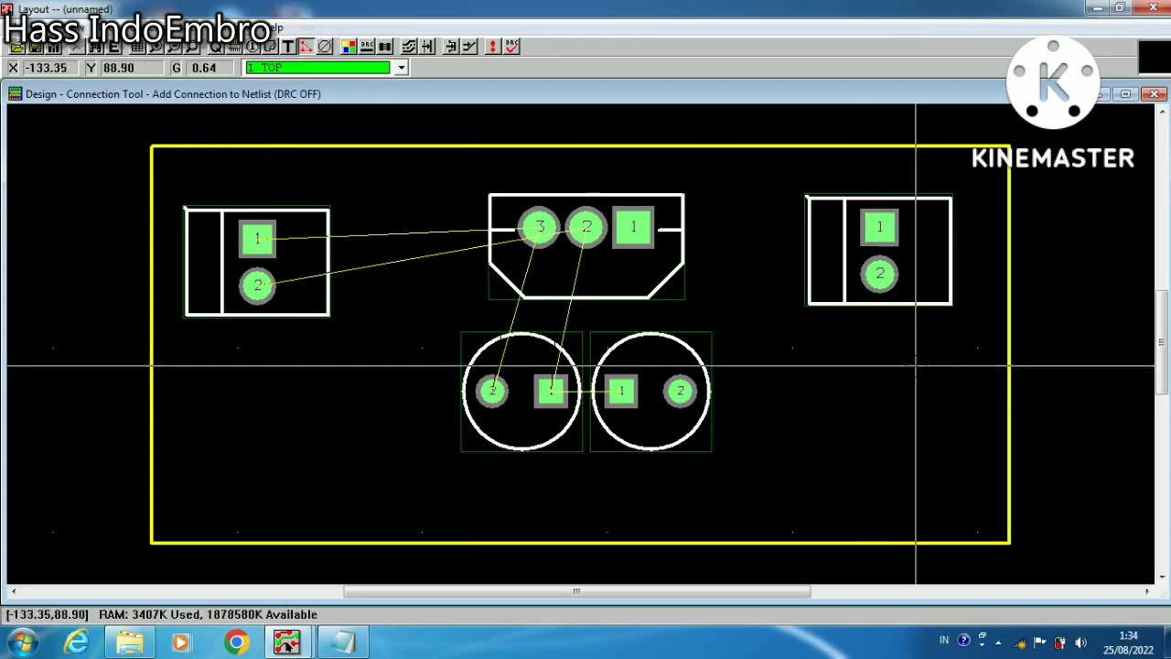
click(637, 226)
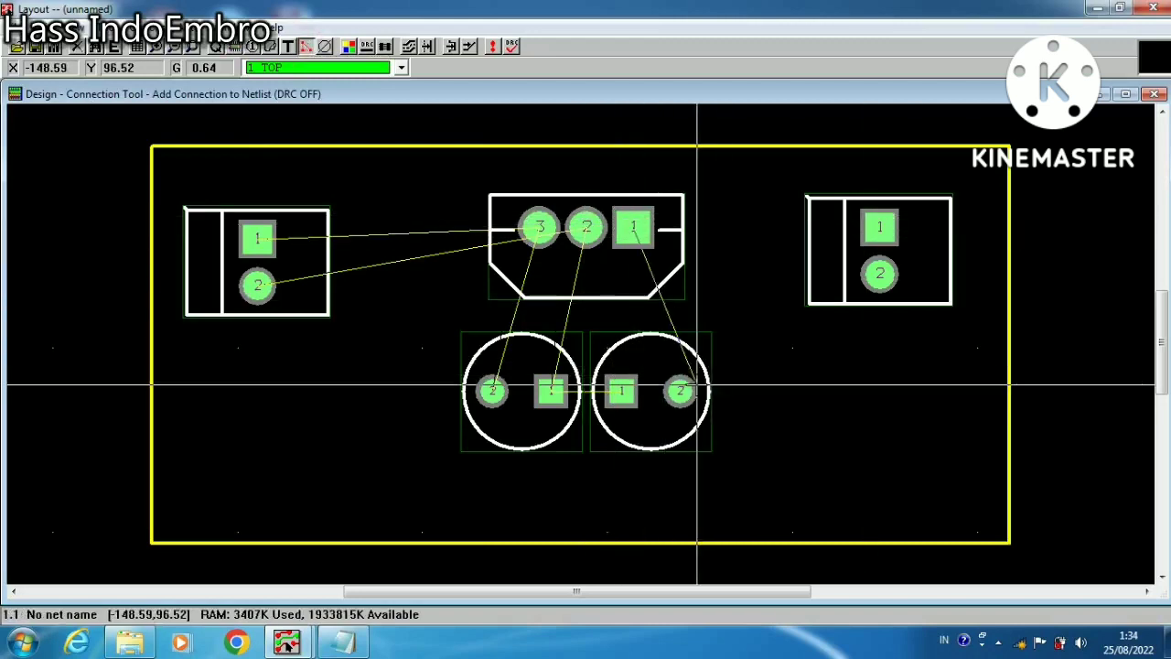
click(681, 391)
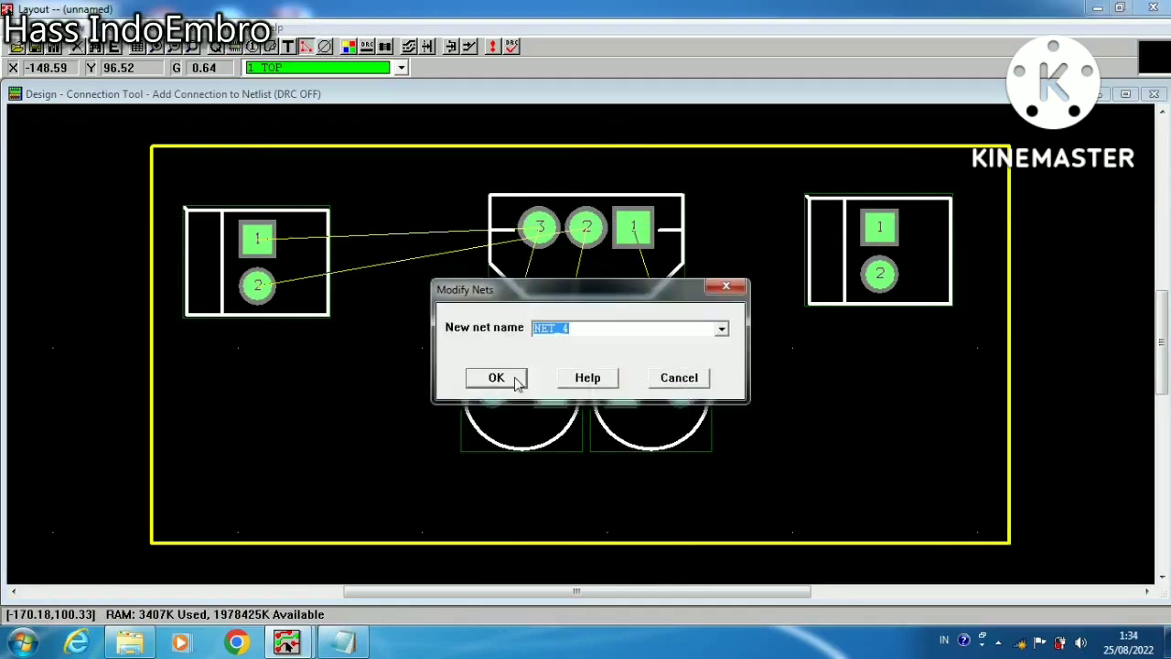
text(positive 5 v)
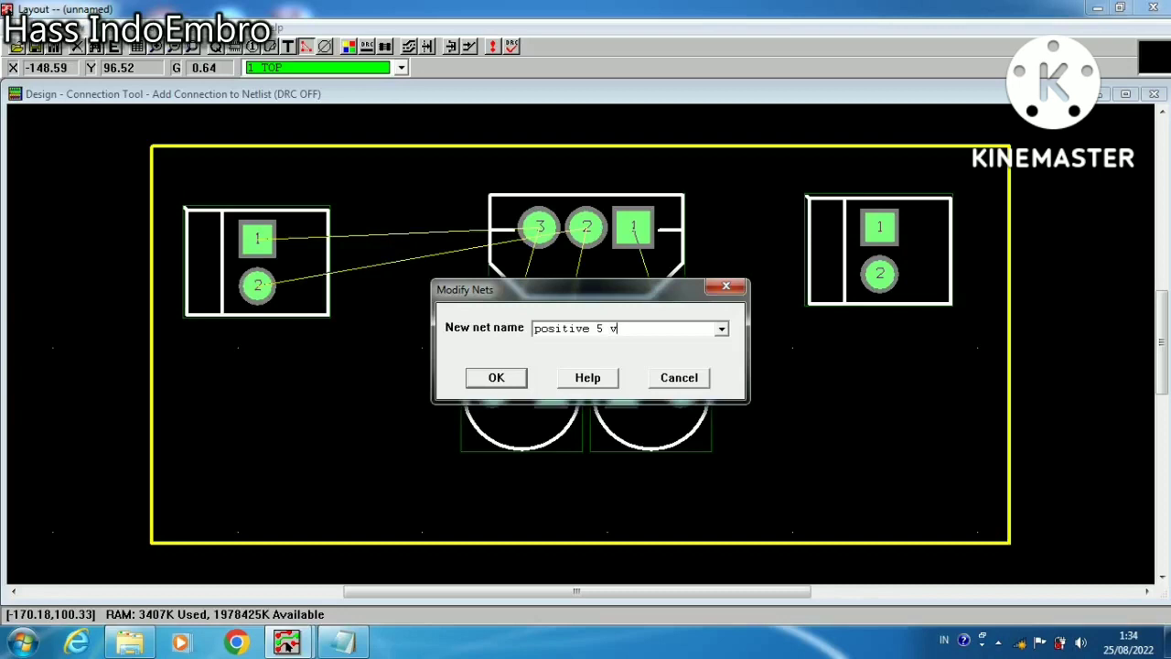
click(521, 379)
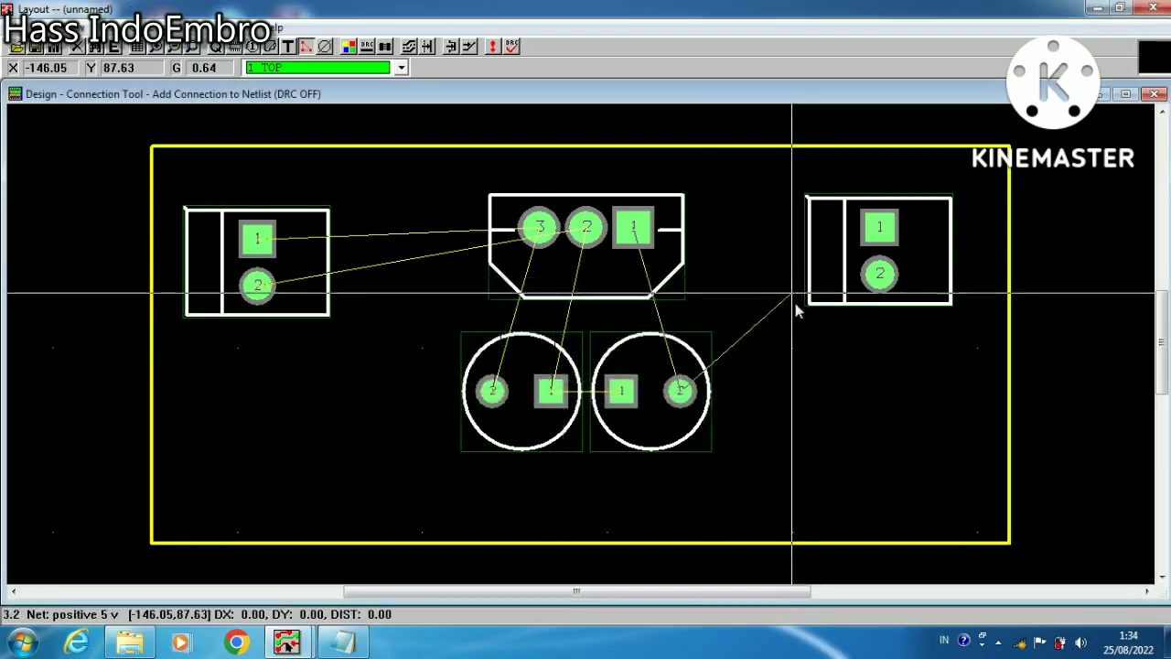
Extend the positive 5 v net to pin 1 of the right connector and end the connection
click(876, 229)
right_click(876, 228)
click(924, 230)
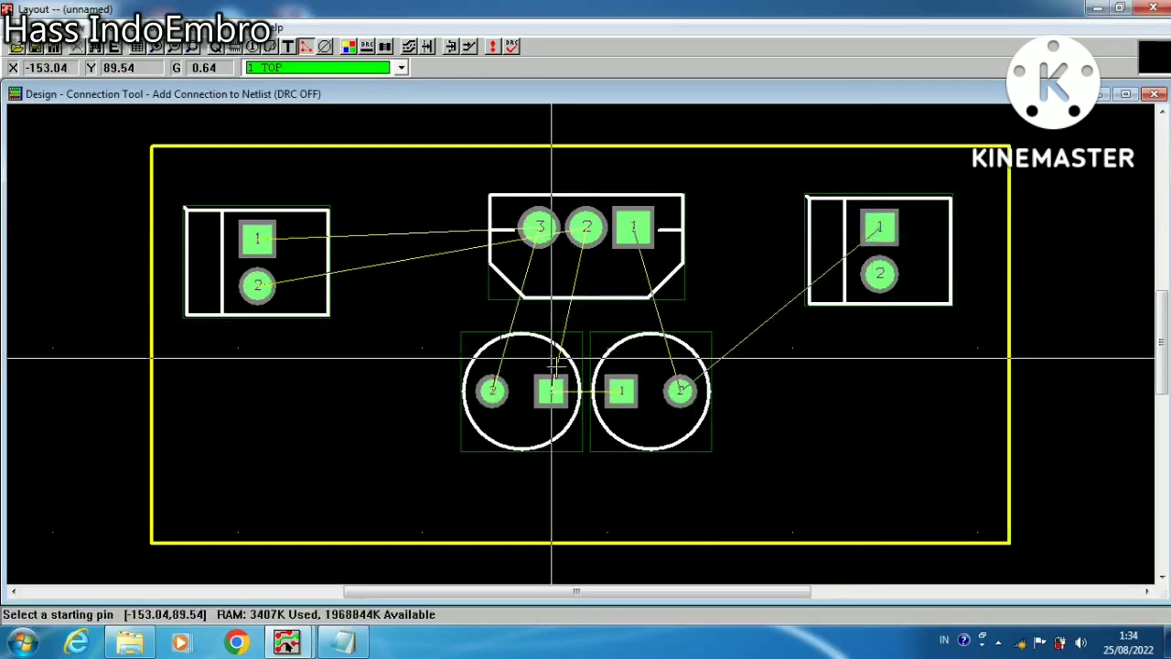
Connect the right connector's pin 2 to pin 1 of the right cylindrical footprint on the negative 12 v net and end the connection
click(879, 273)
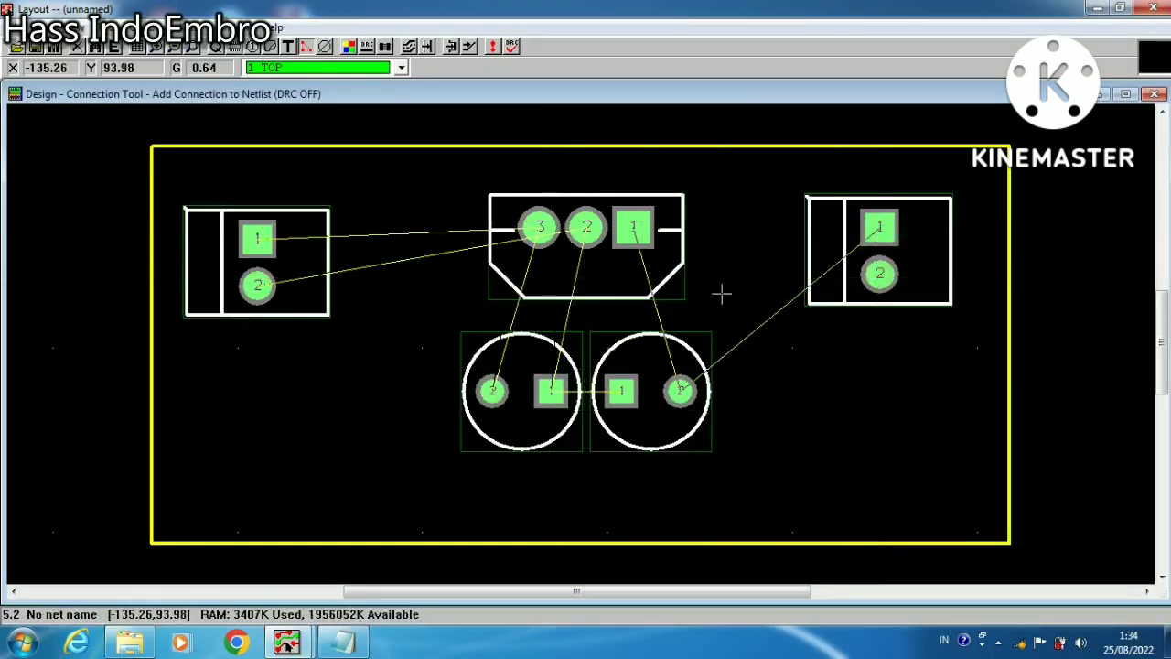
click(622, 391)
right_click(623, 392)
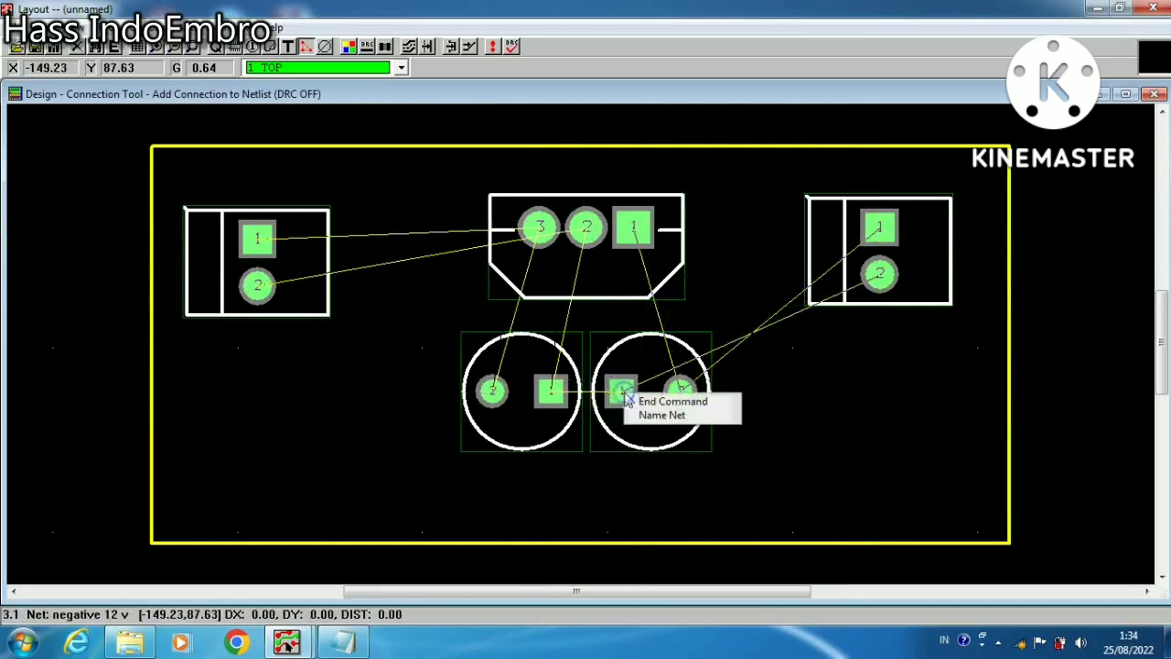
click(672, 401)
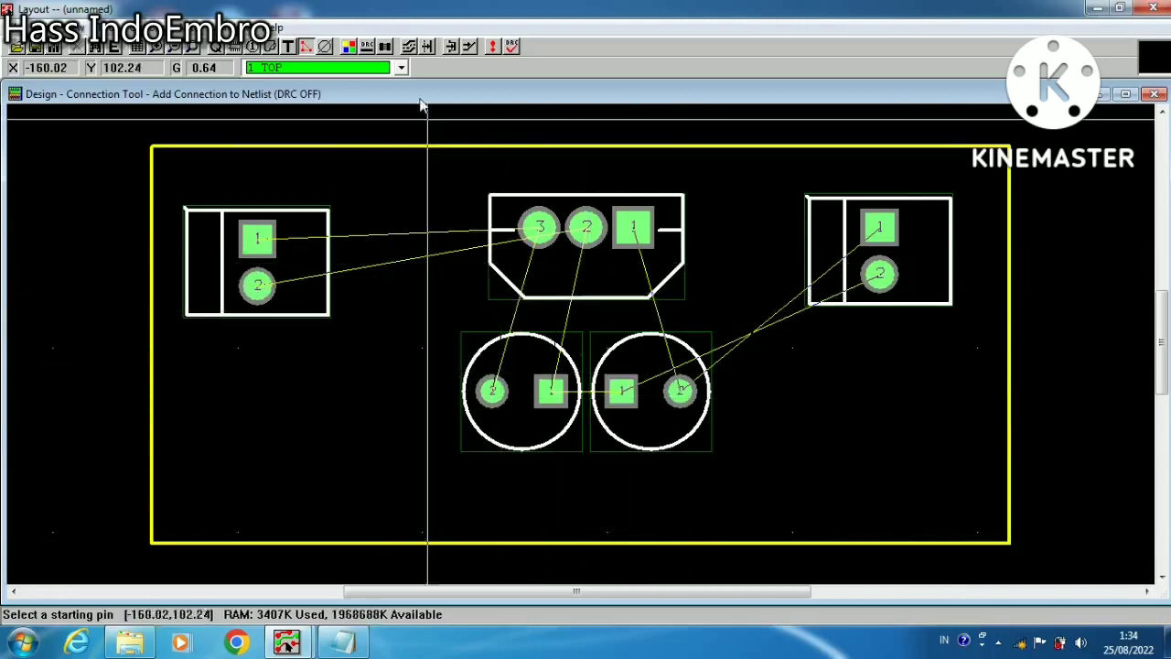
Toggle Reconnect mode on and off to rearrange the connection lines between the pins
click(385, 45)
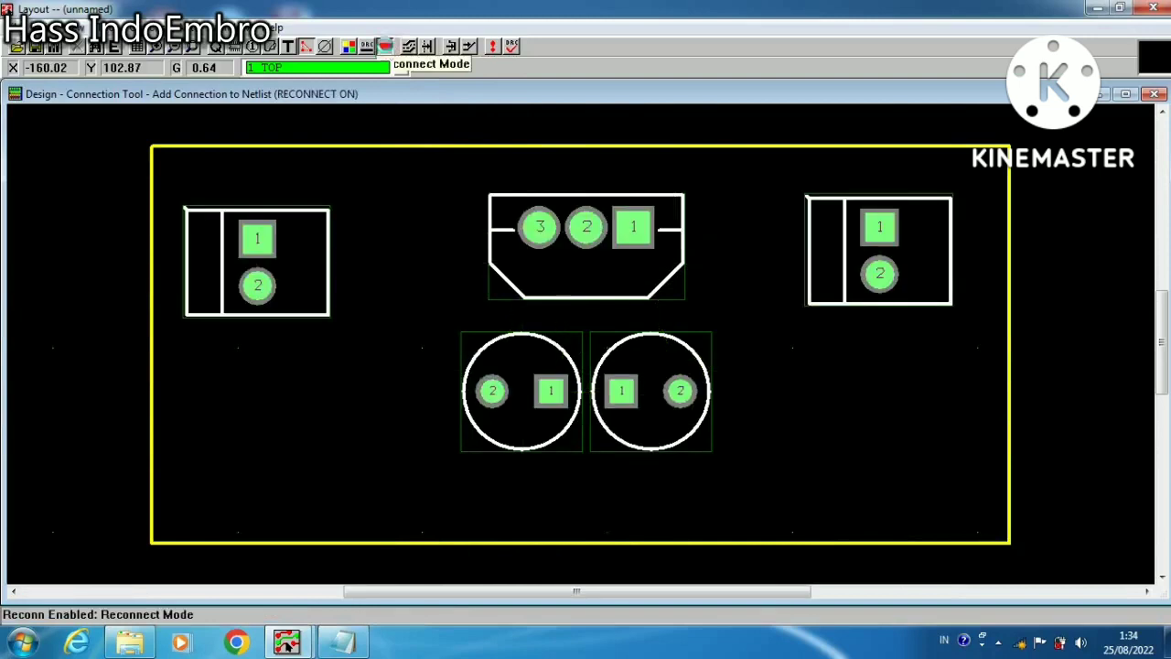
click(386, 46)
click(385, 45)
click(385, 46)
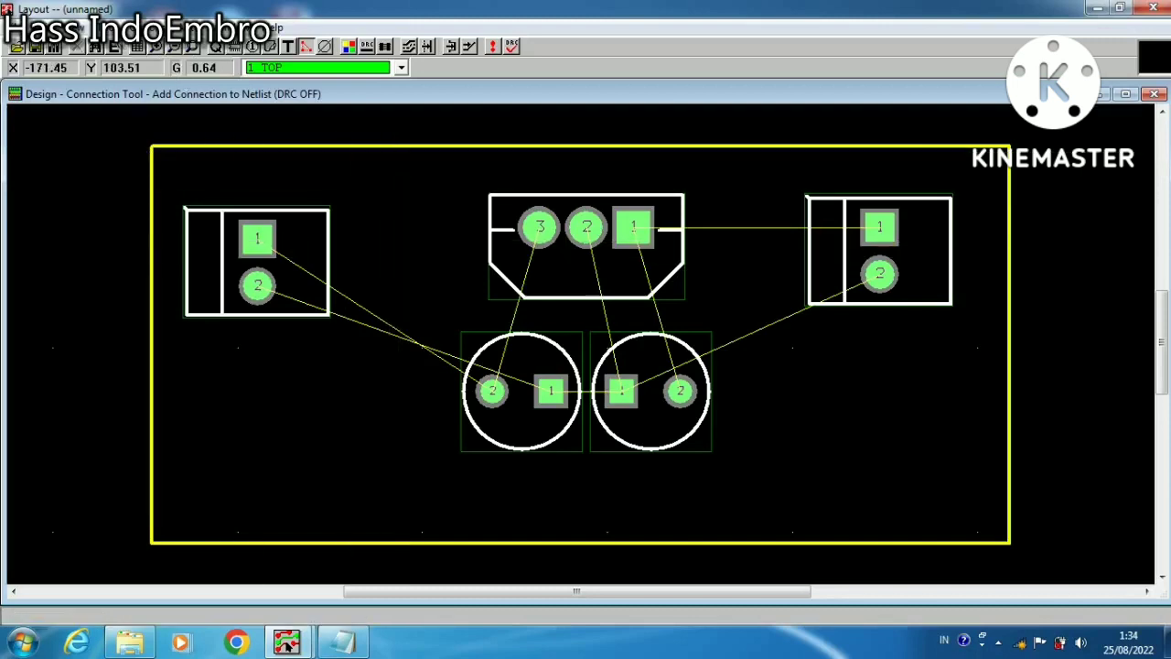
Open the spreadsheet of nets and dismiss the net selection criteria
click(110, 28)
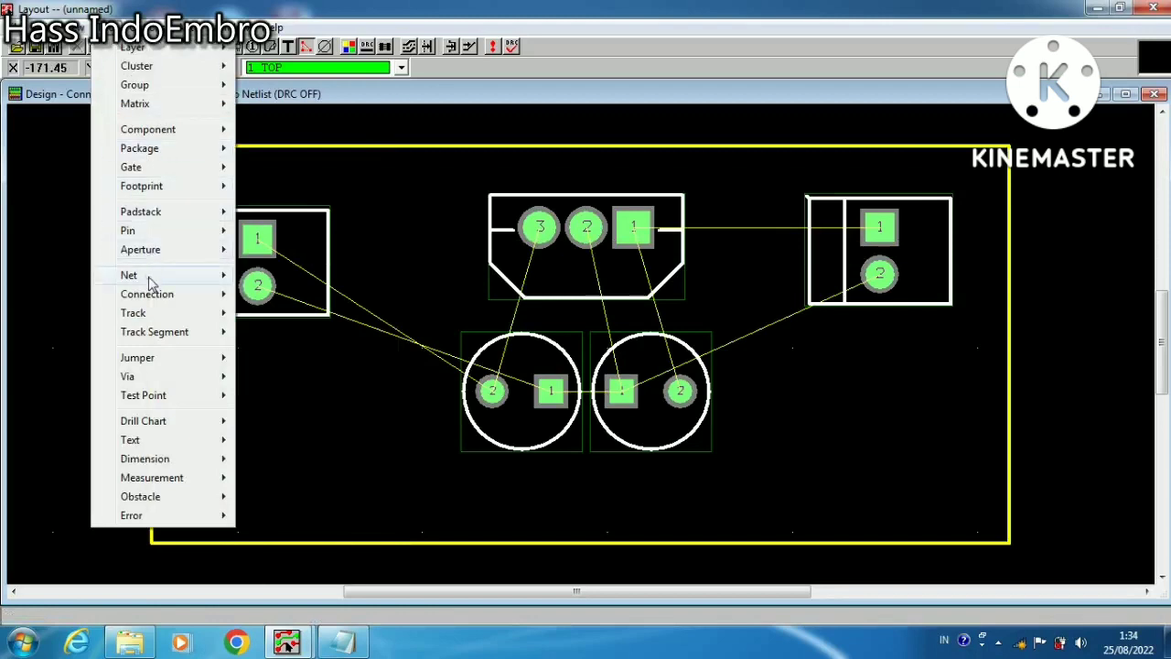
mouse_move(147, 276)
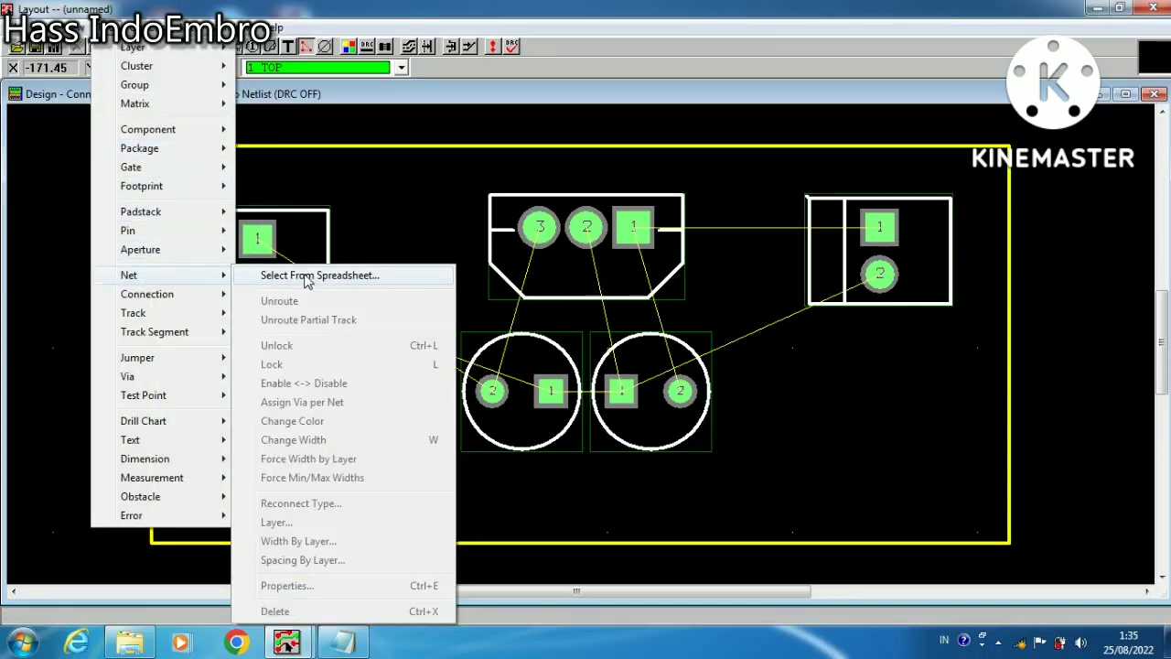
click(307, 276)
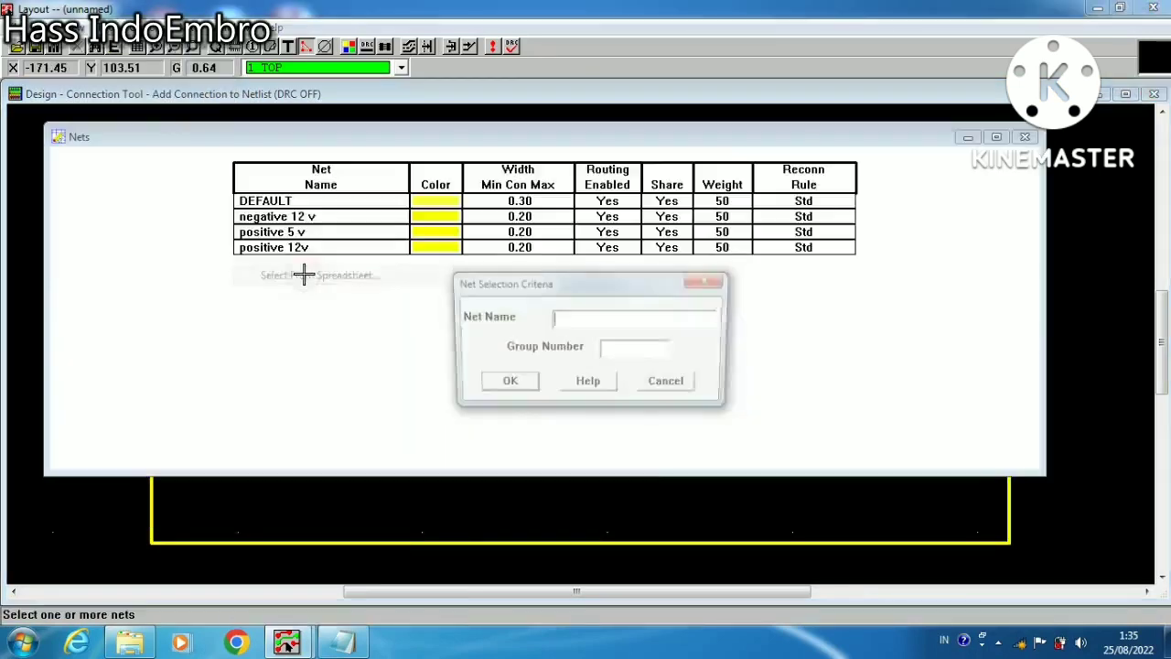
click(673, 386)
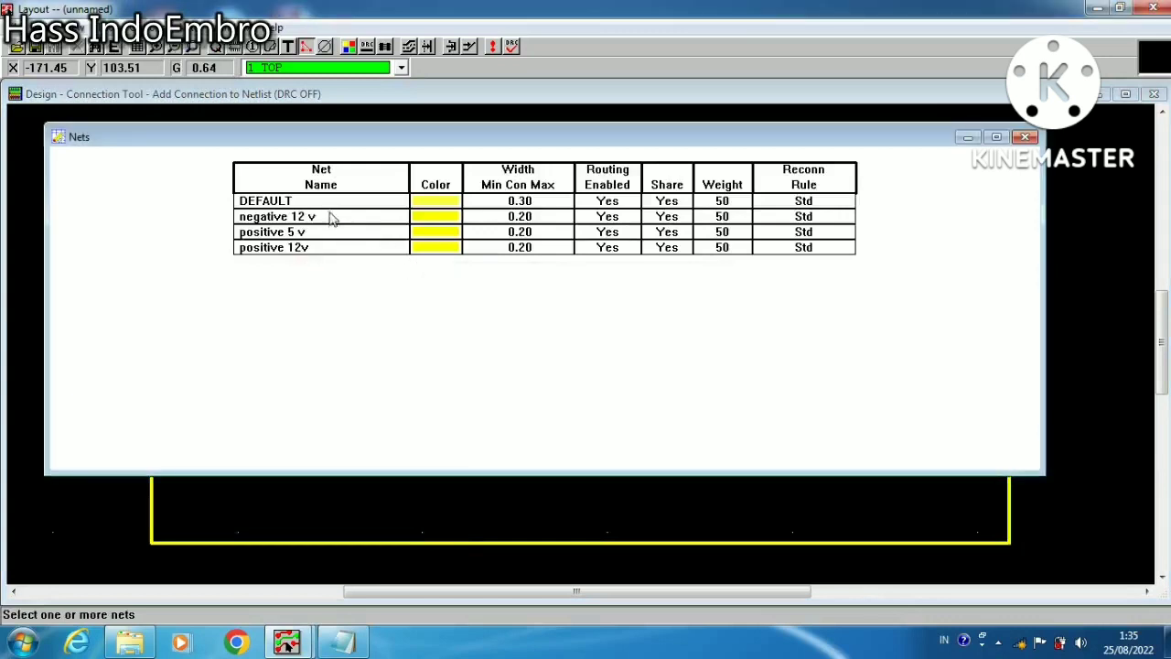
Set the minimum, connection and maximum widths of the negative 12 v net to 1
click(260, 218)
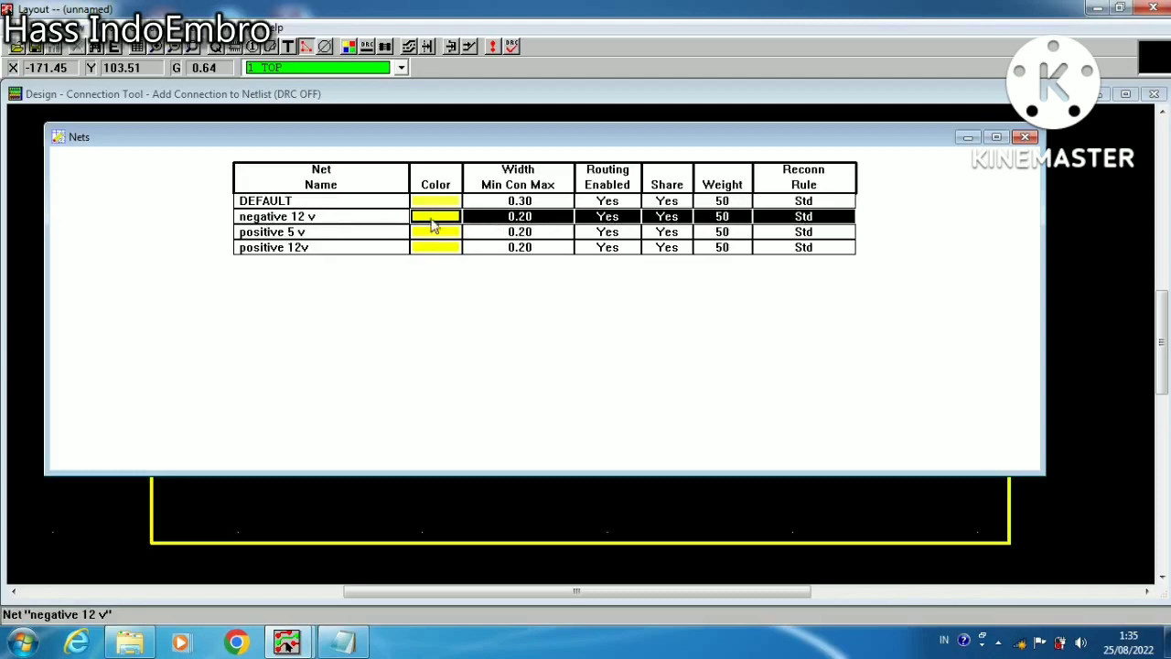
right_click(357, 224)
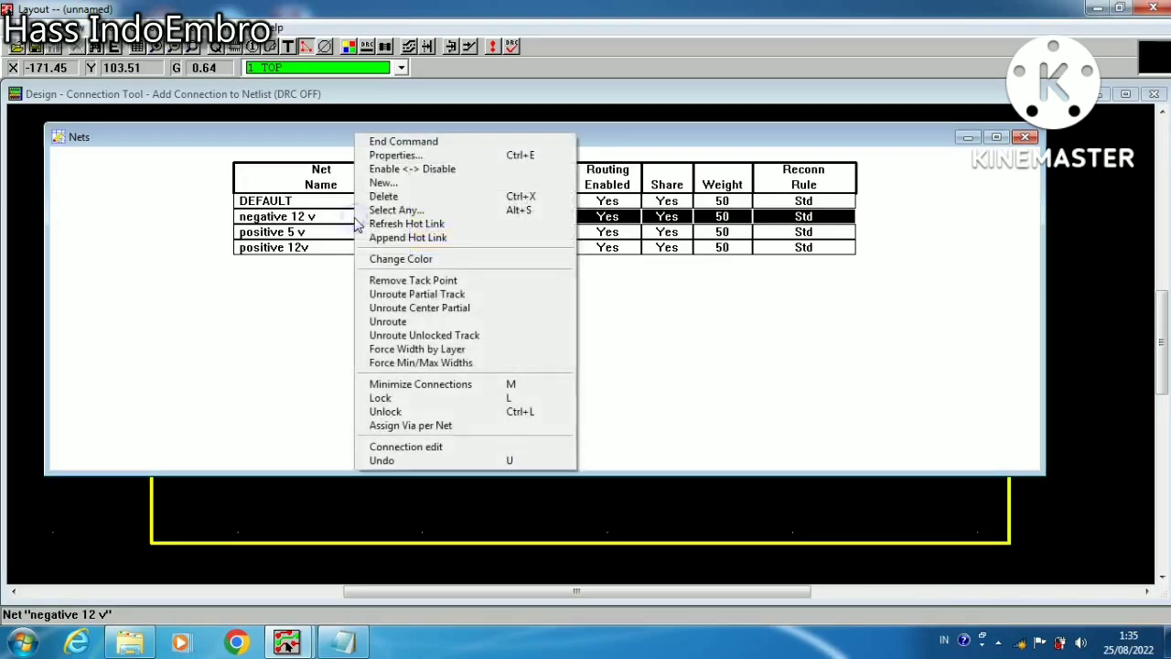
click(388, 157)
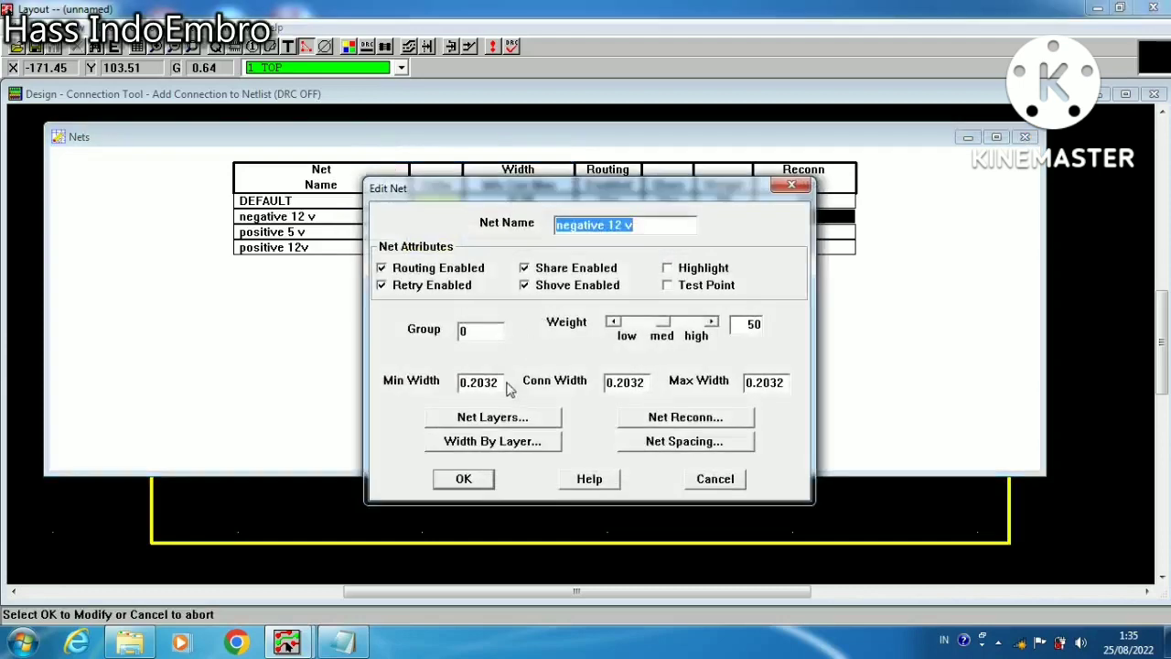
click(499, 382)
drag(500, 383, 314, 389)
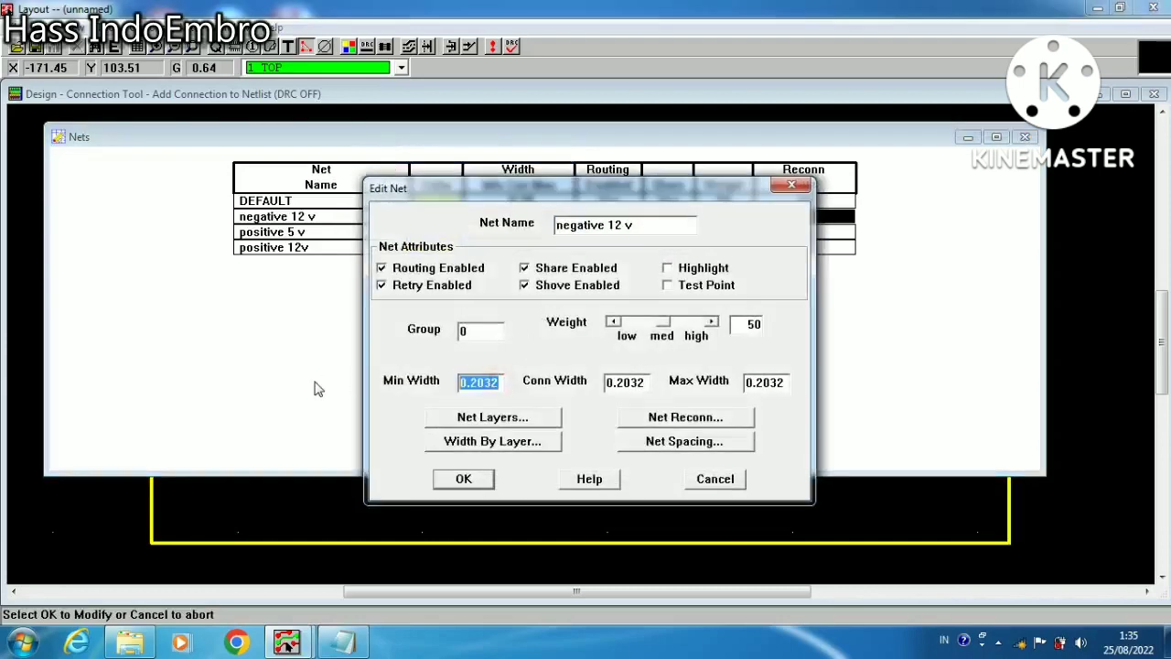
text(1)
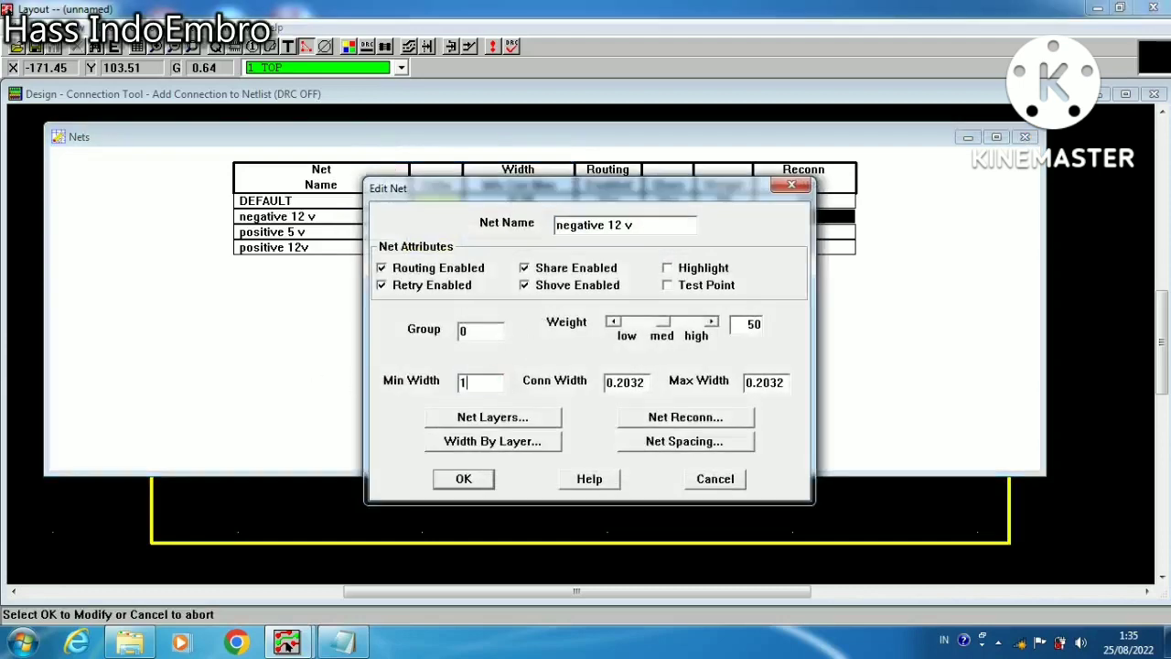
double_click(647, 382)
text(1)
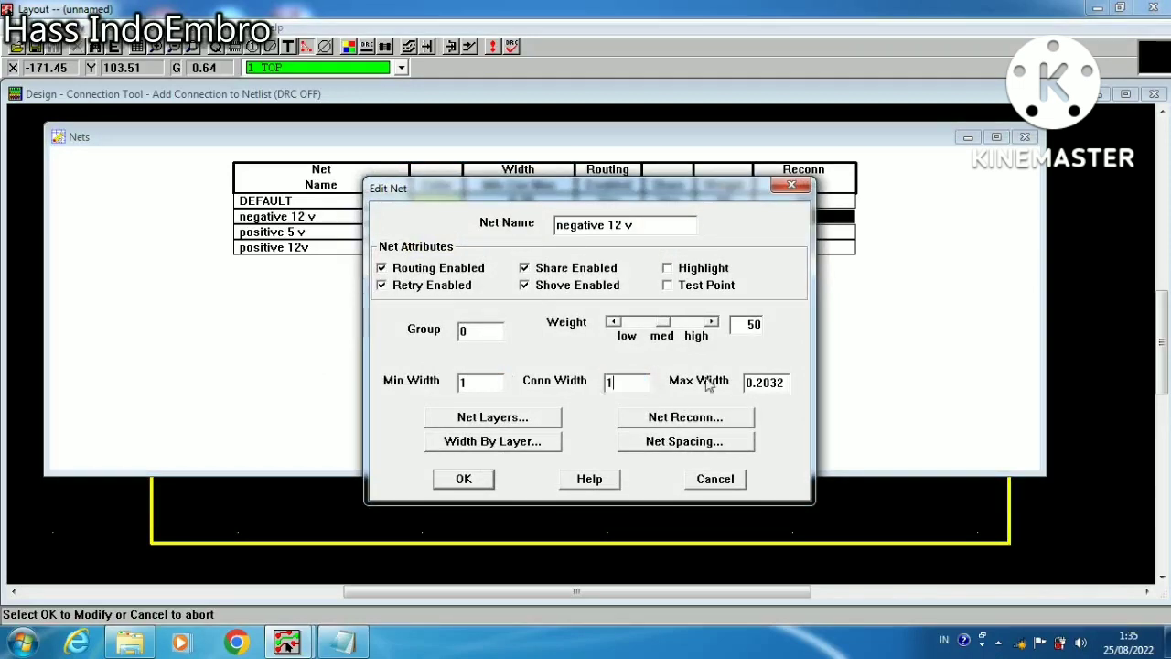
double_click(789, 382)
text(1)
click(464, 479)
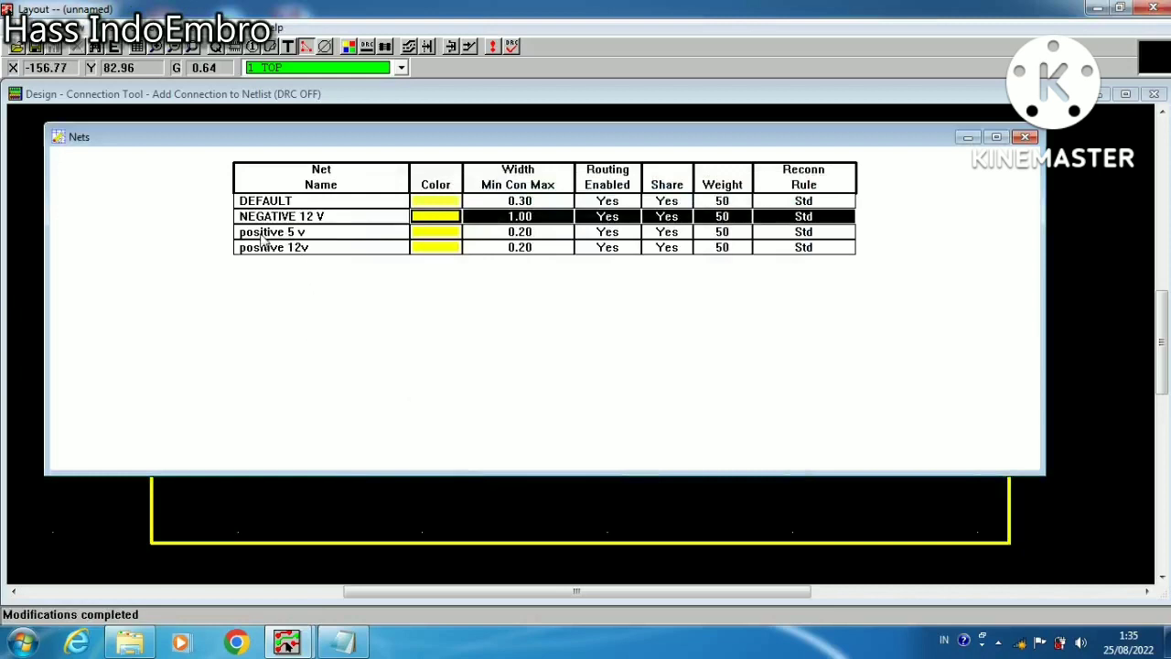
Set the minimum, connection and maximum widths of the positive 5 v net to 0.5
double_click(302, 232)
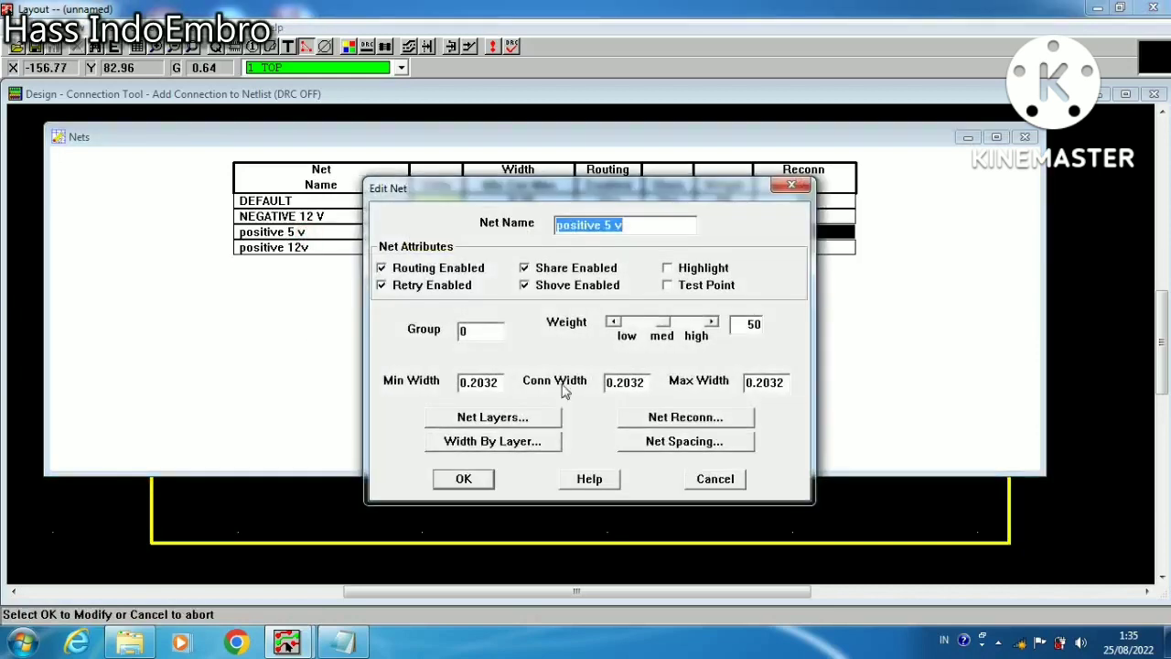
double_click(502, 382)
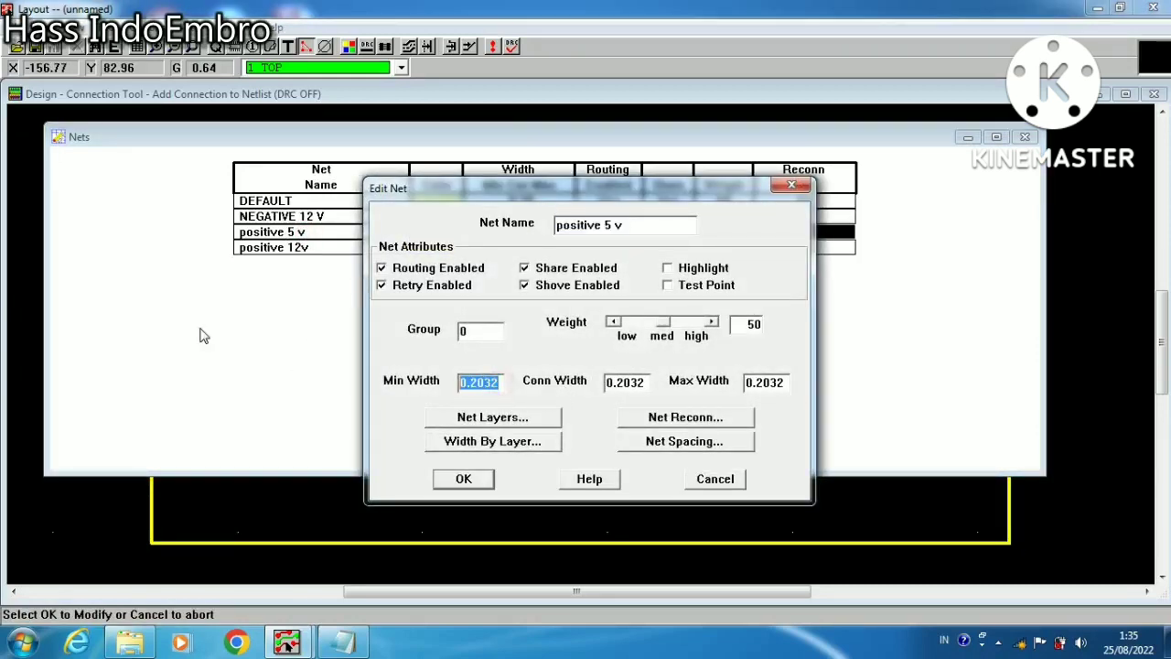
text(0.5)
double_click(647, 382)
text(0)
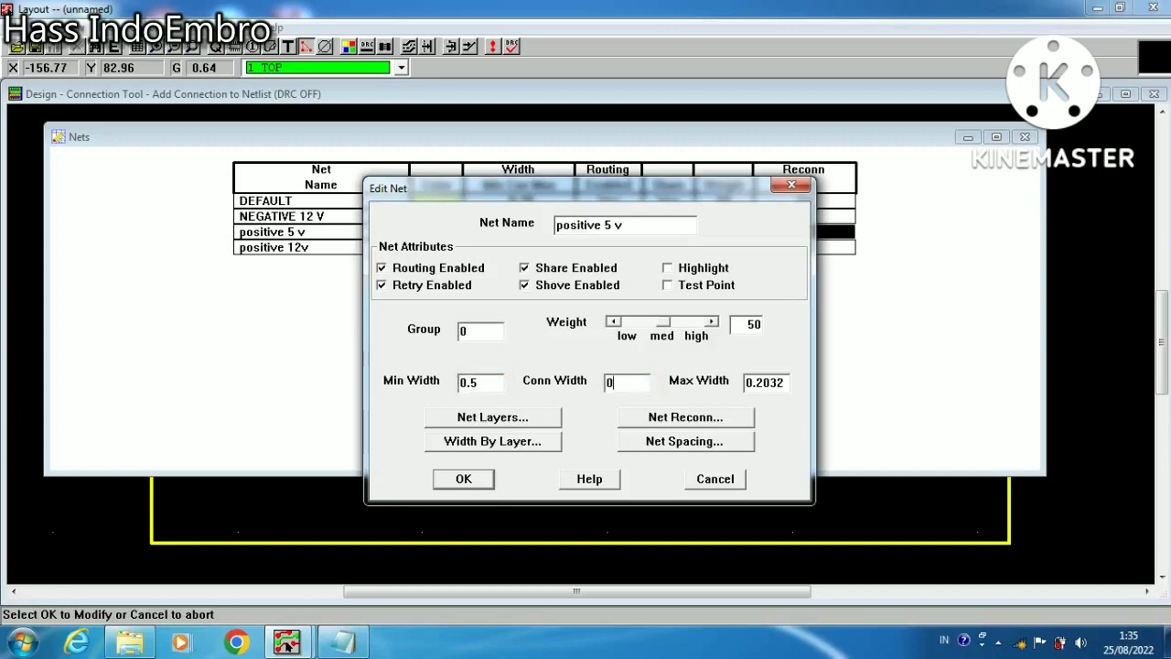
text(.5)
double_click(779, 382)
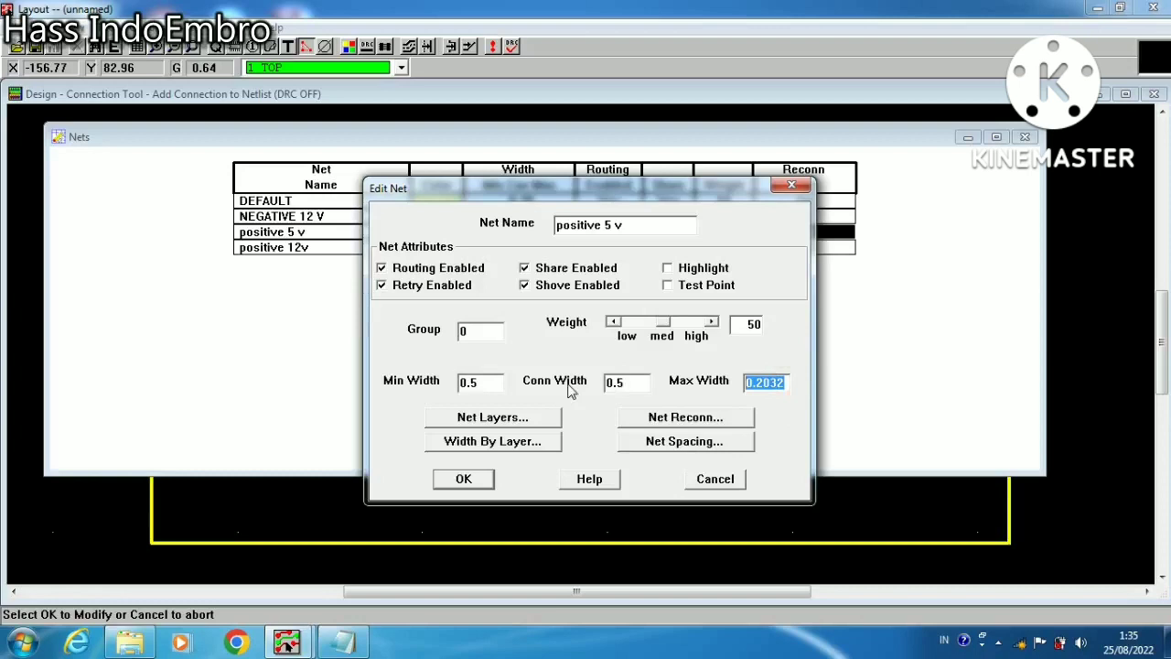
text(0.5)
click(463, 478)
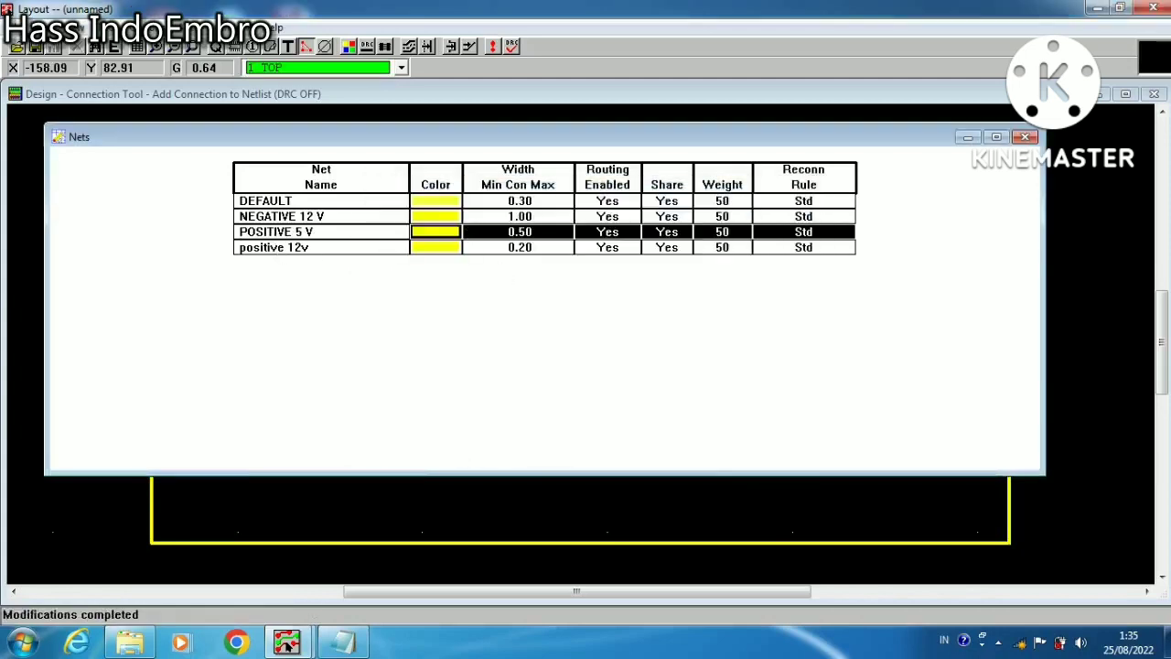
Set the minimum, connection and maximum widths of the positive 12v net to 1
double_click(274, 247)
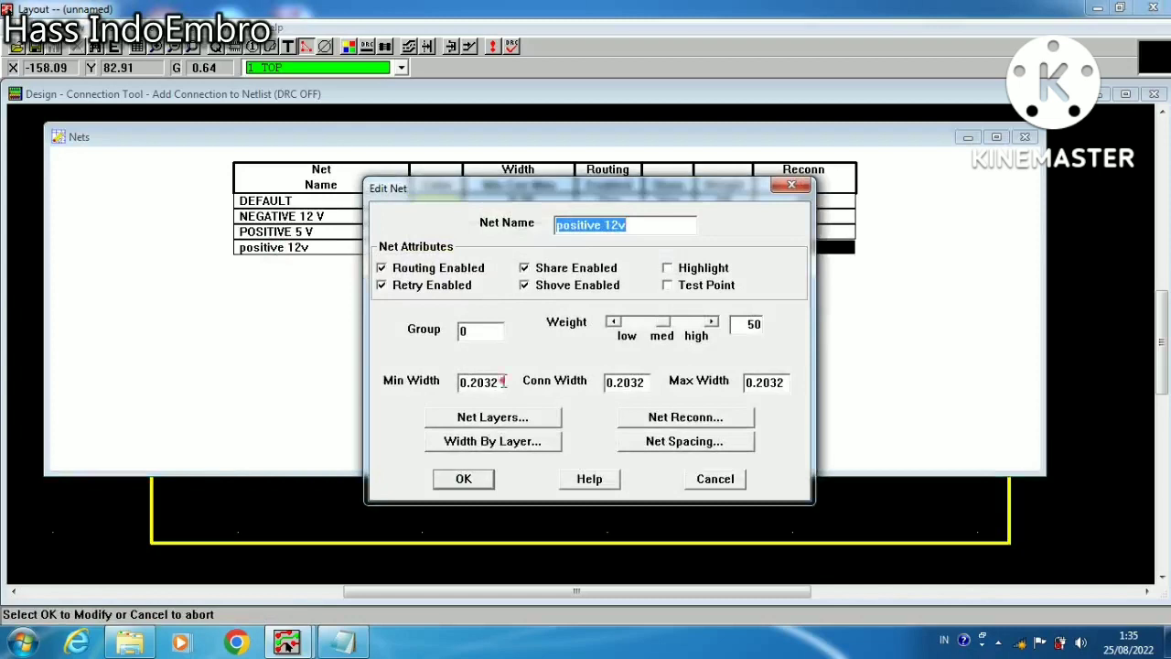
double_click(502, 381)
text(1)
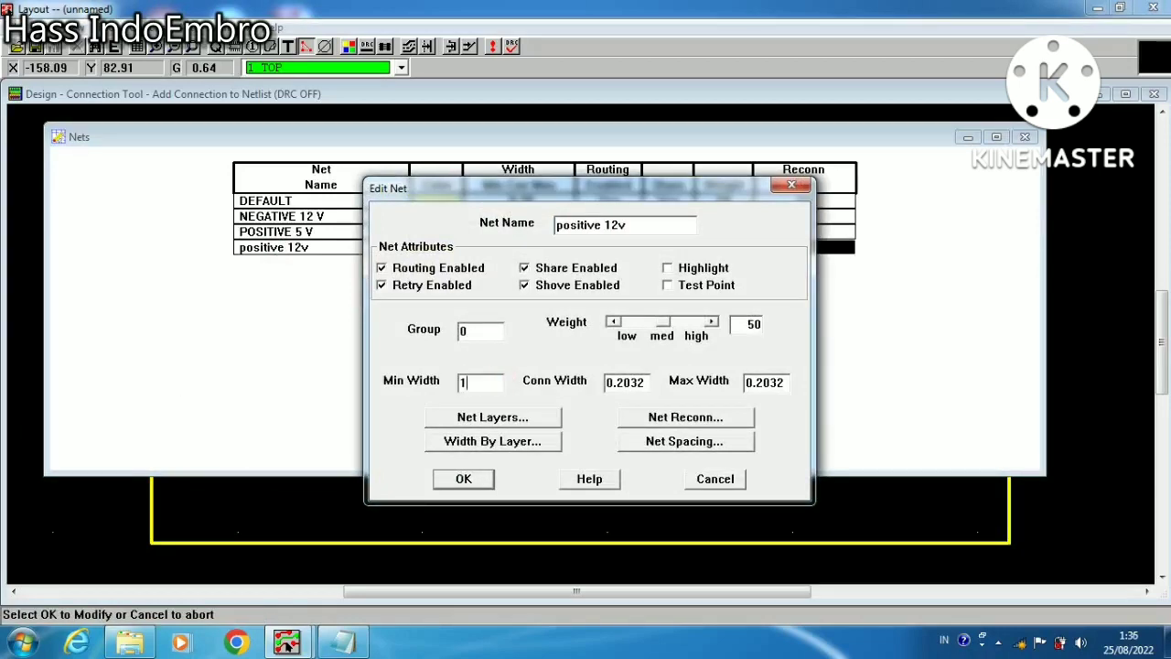
double_click(643, 383)
text(1)
double_click(782, 383)
text(1)
click(466, 478)
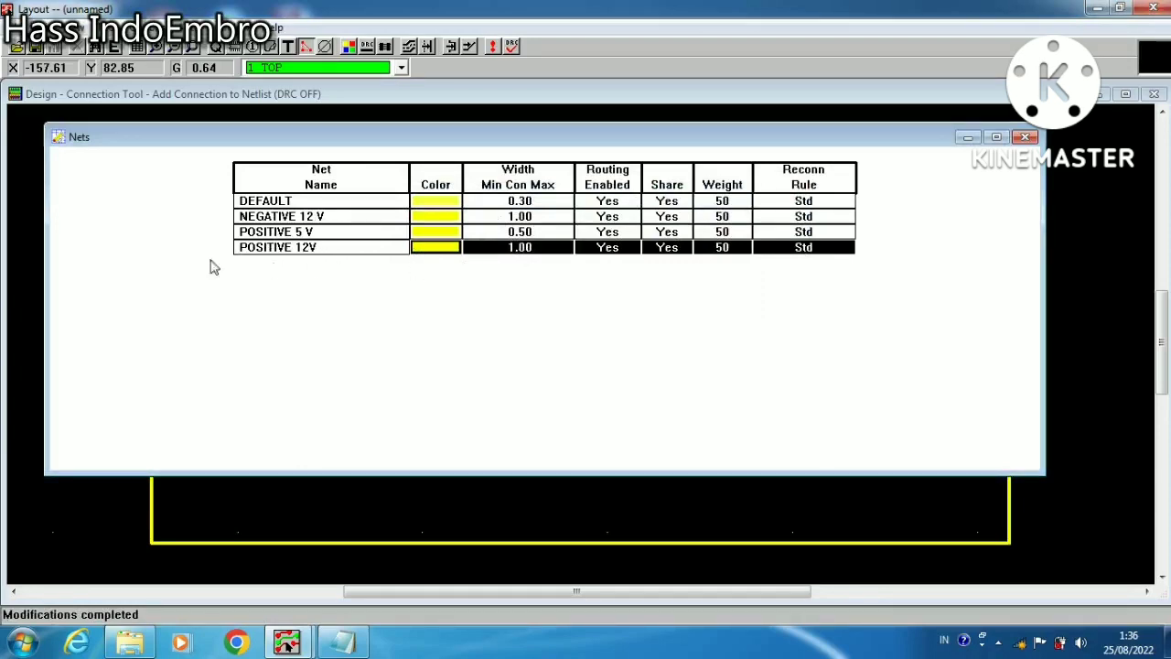
Return from the nets spreadsheet to the board design and place a new free text 7805 just above the three-pin TO202AC footprint
click(57, 136)
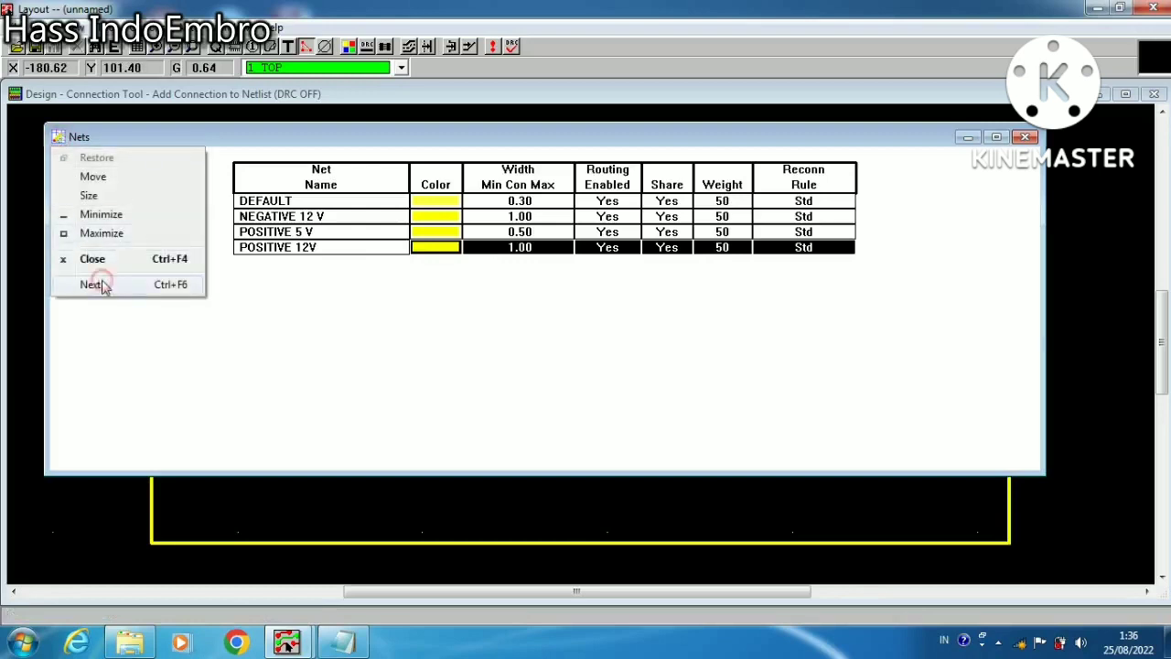
click(94, 277)
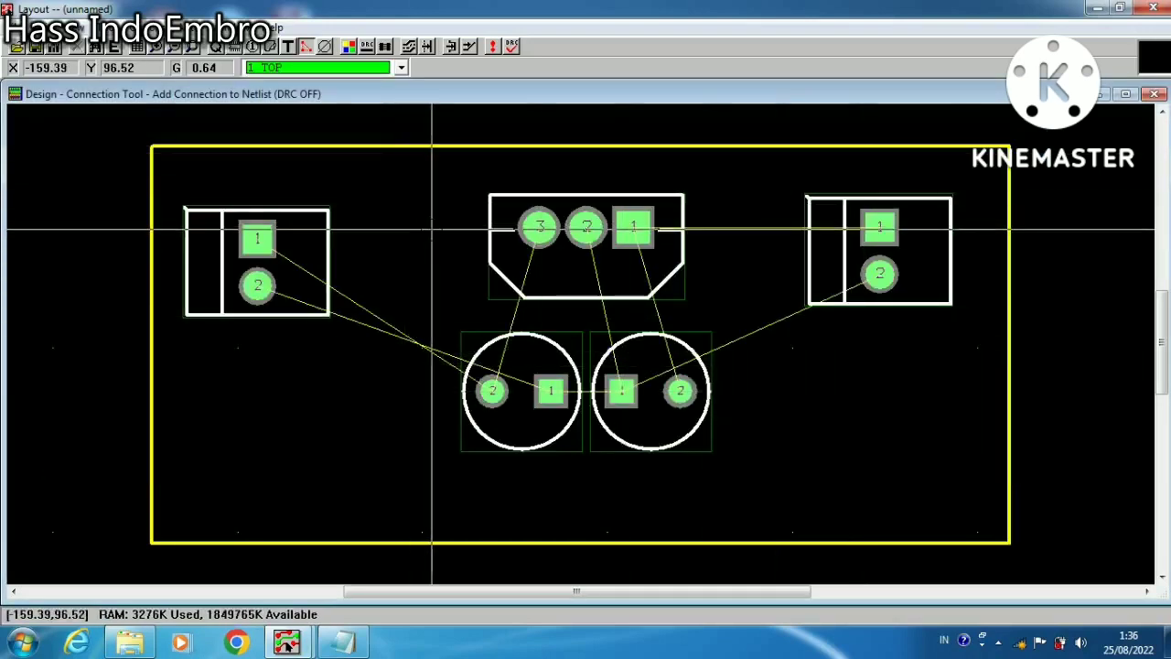
click(289, 47)
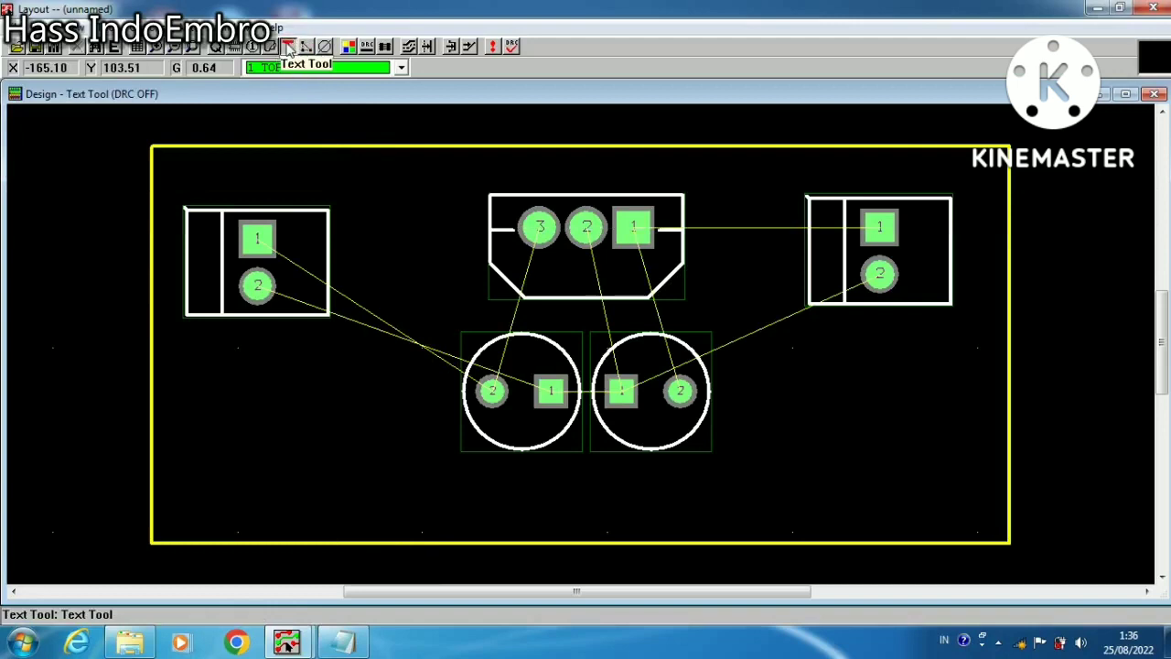
right_click(392, 194)
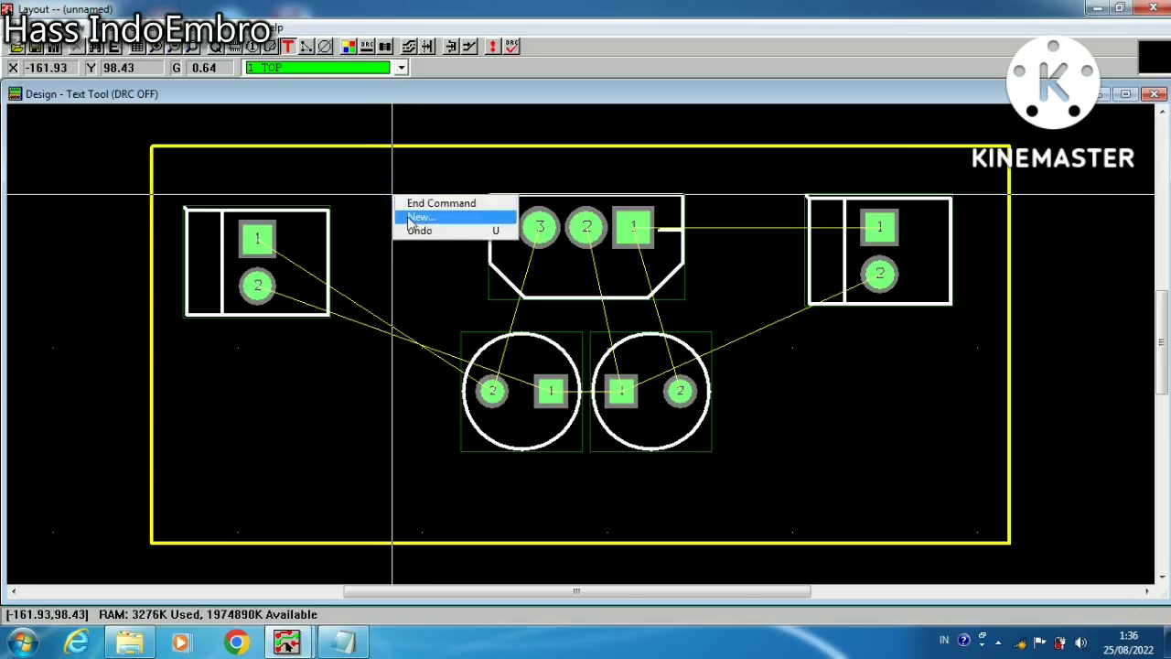
click(416, 218)
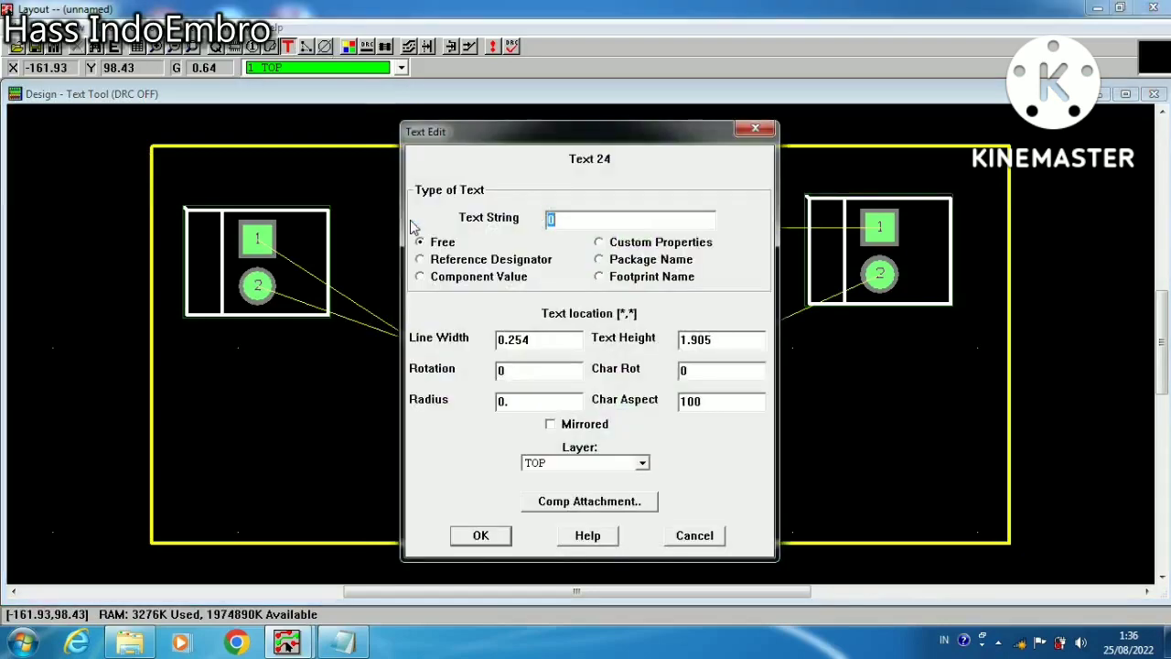
text(7805)
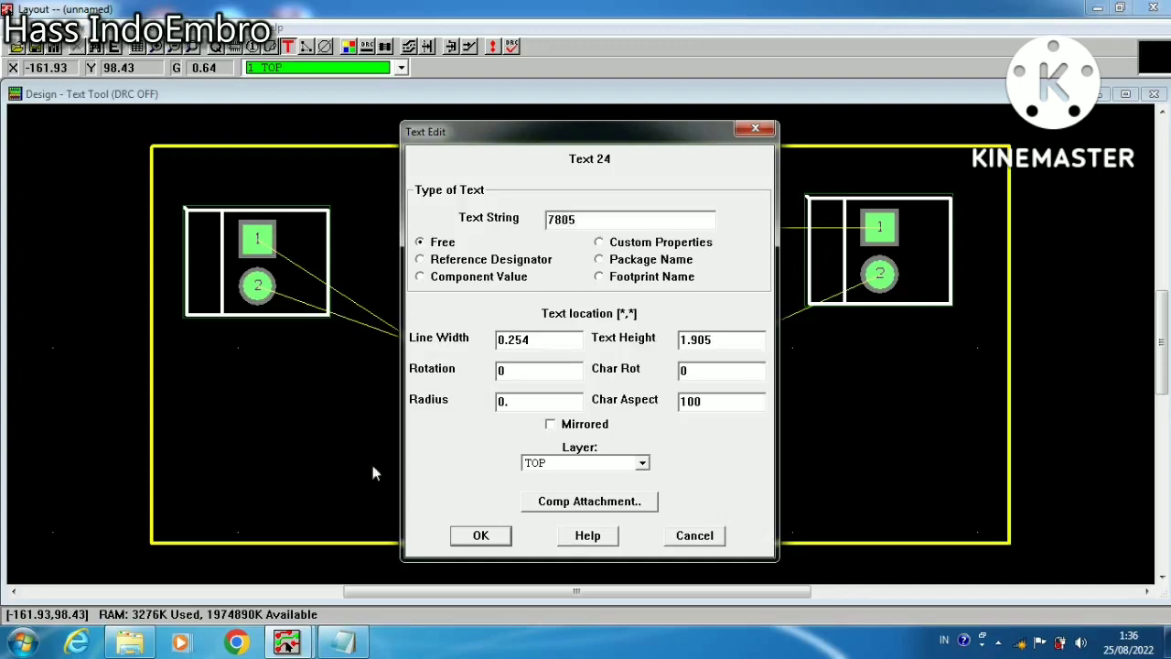
click(482, 537)
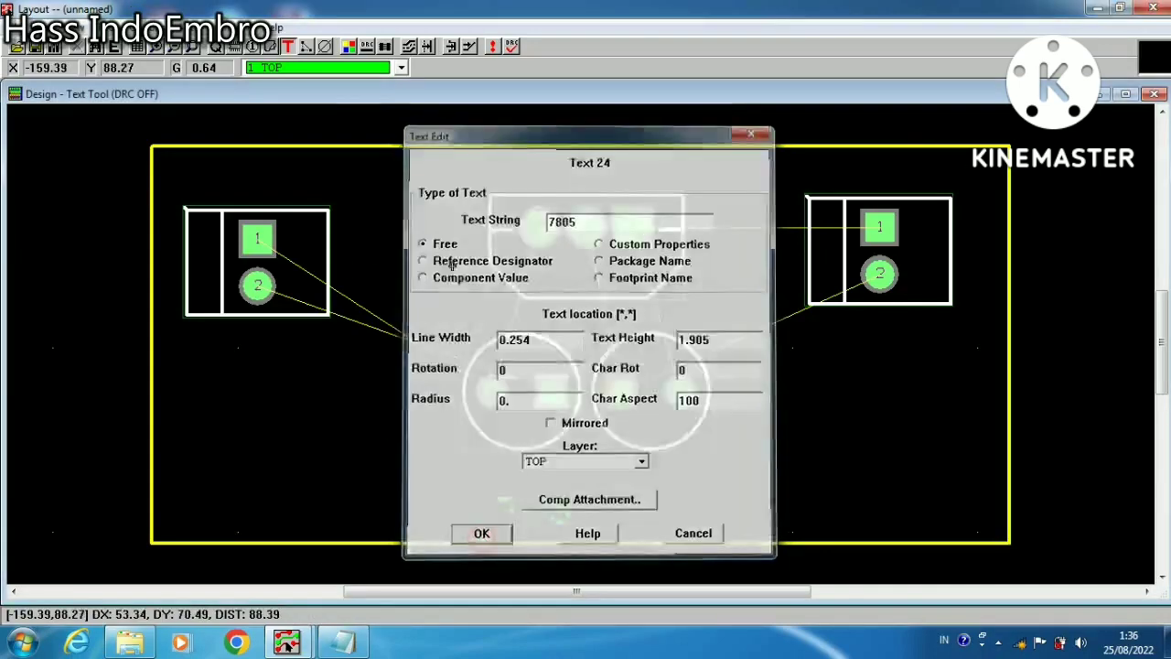
click(355, 200)
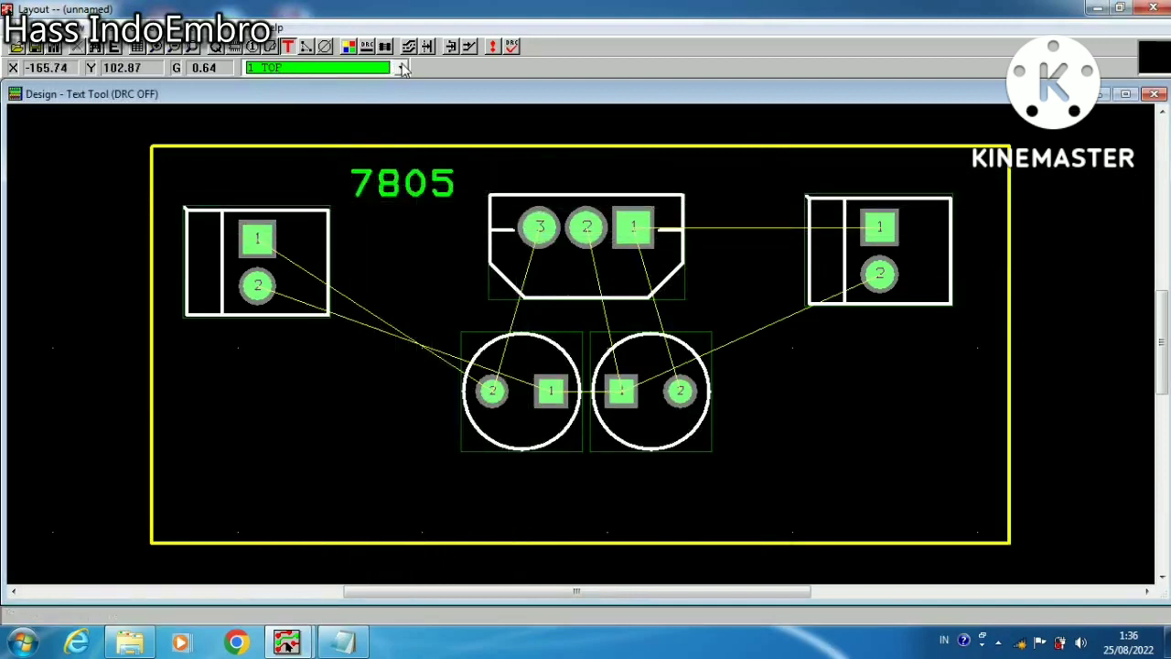
click(418, 184)
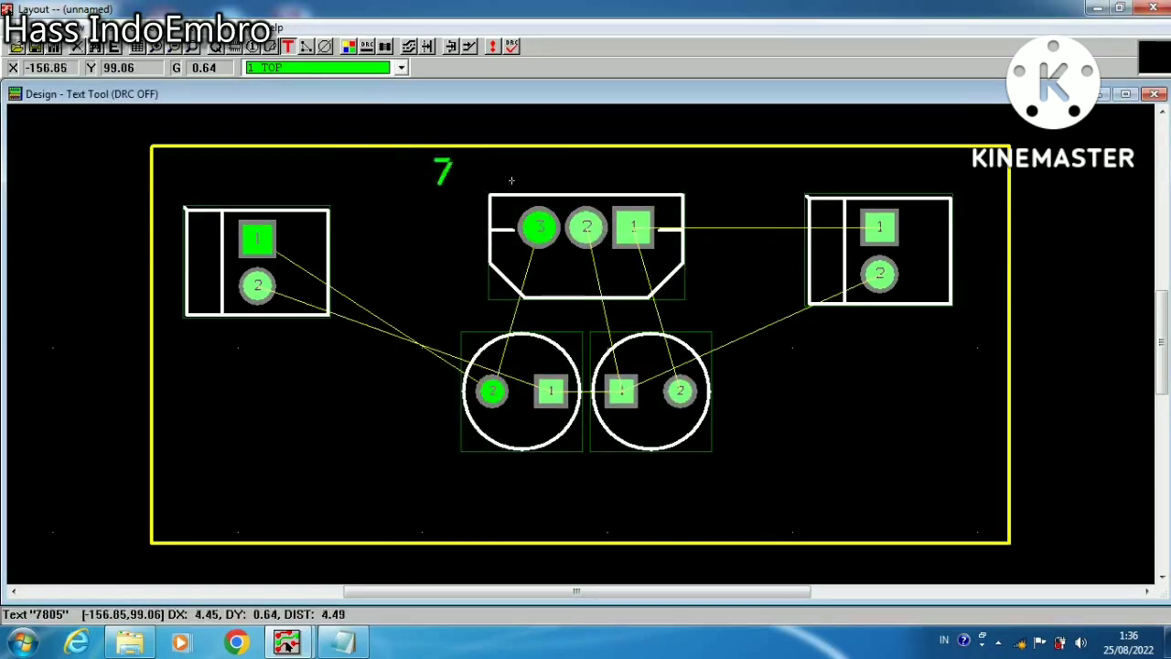
click(575, 182)
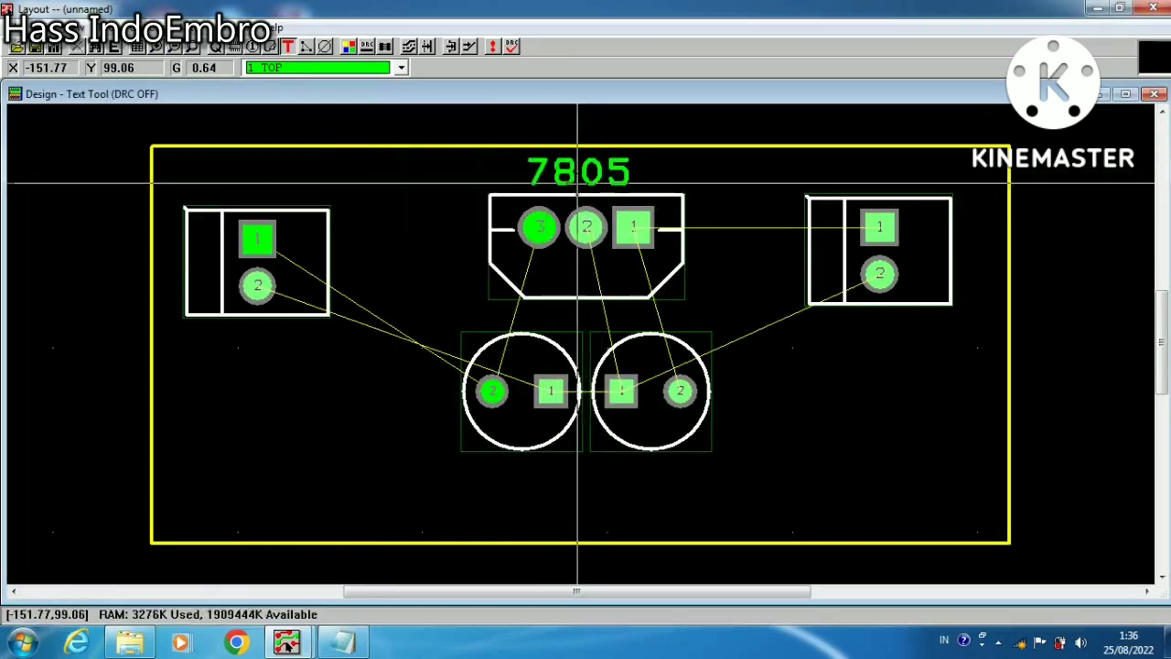
Put the 7805 text on the SSTOP layer
click(575, 182)
right_click(574, 182)
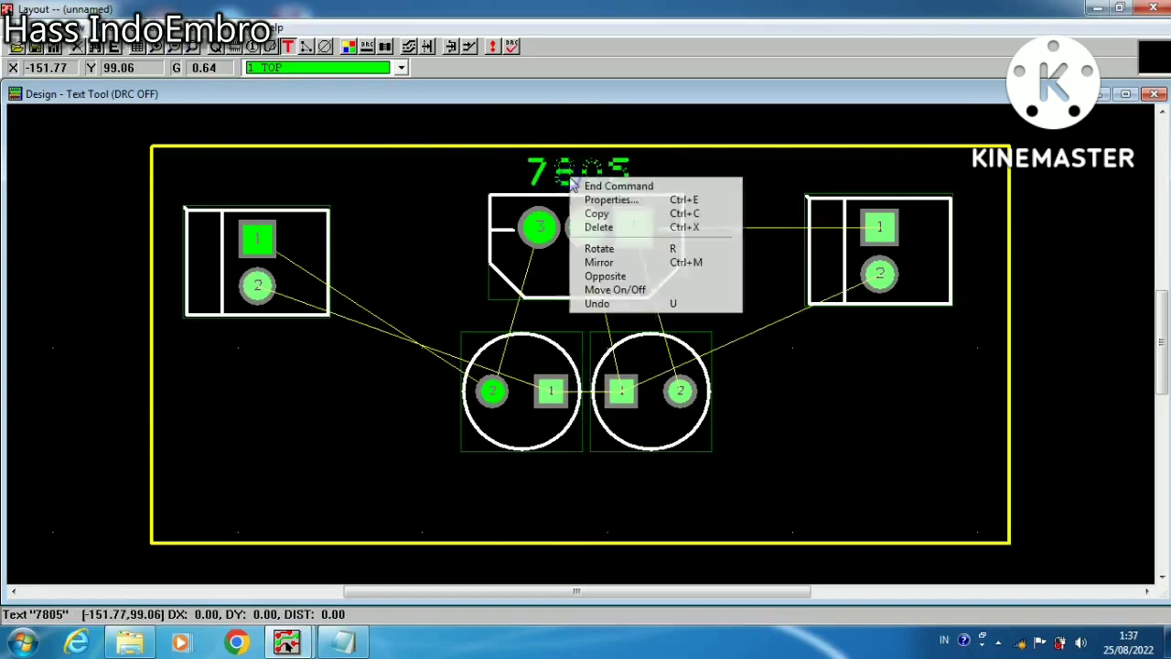
click(604, 200)
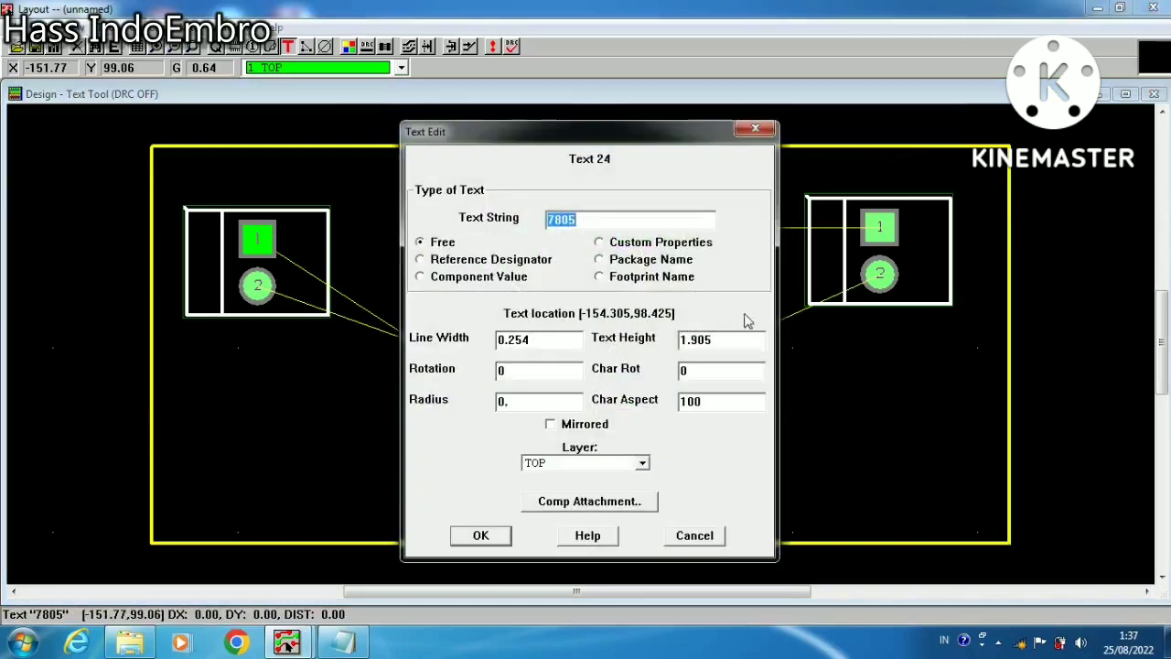
click(641, 463)
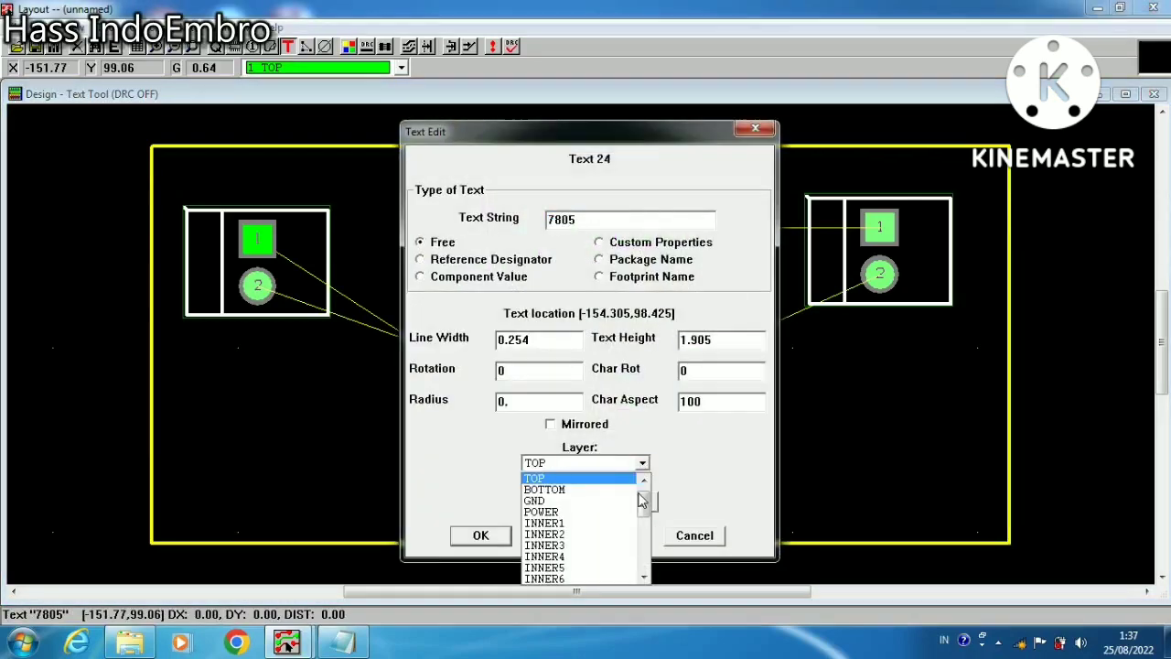
drag(647, 513, 657, 560)
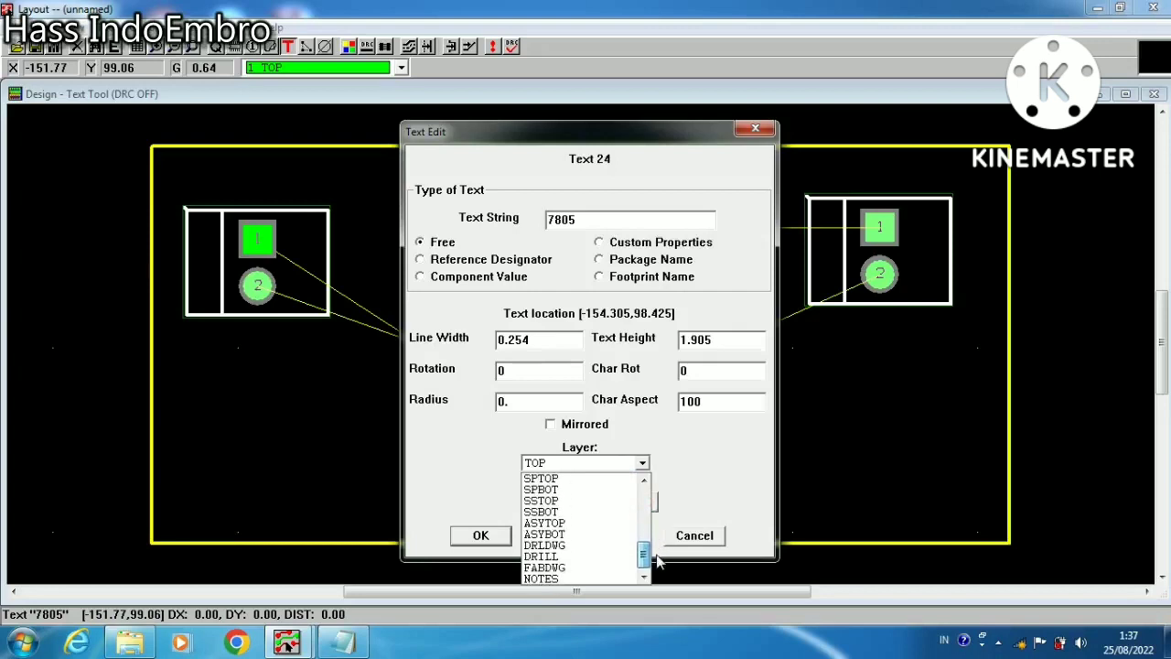
click(559, 502)
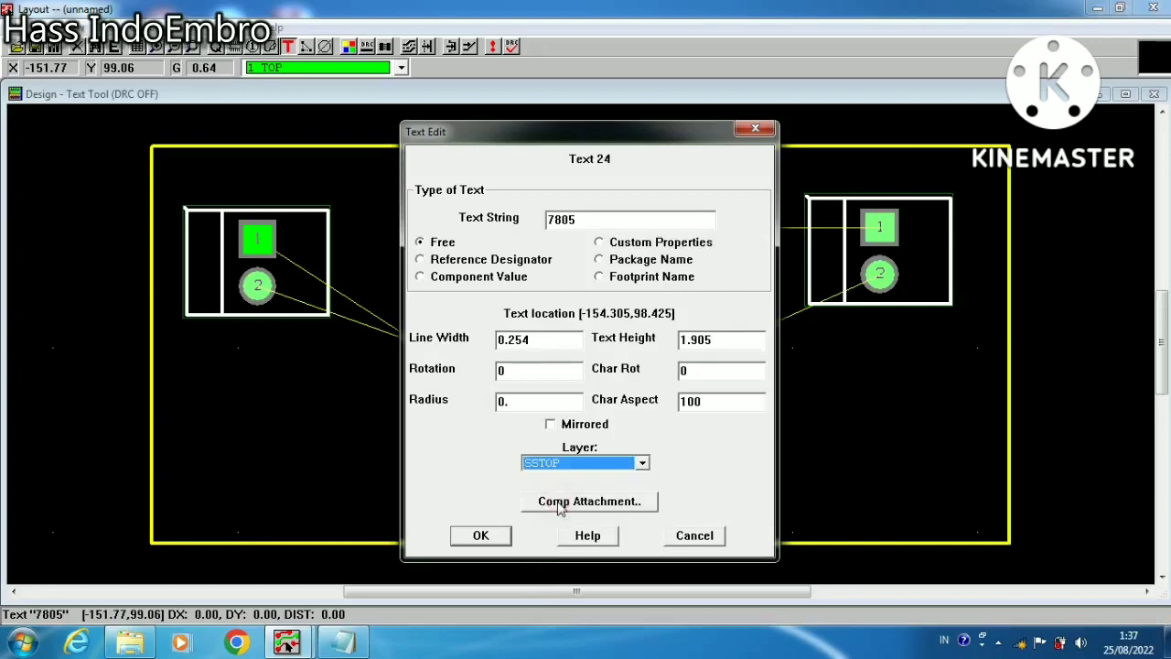
click(480, 537)
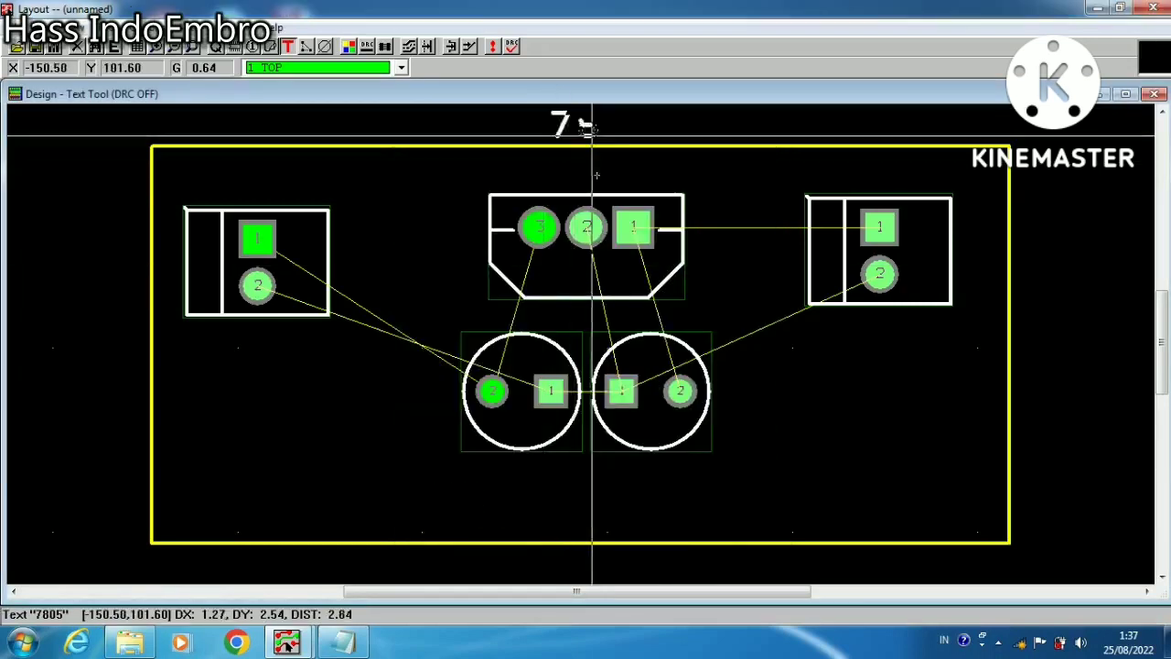
Position the 7805 text centred above the three-pin footprint, inside the board outline
click(570, 200)
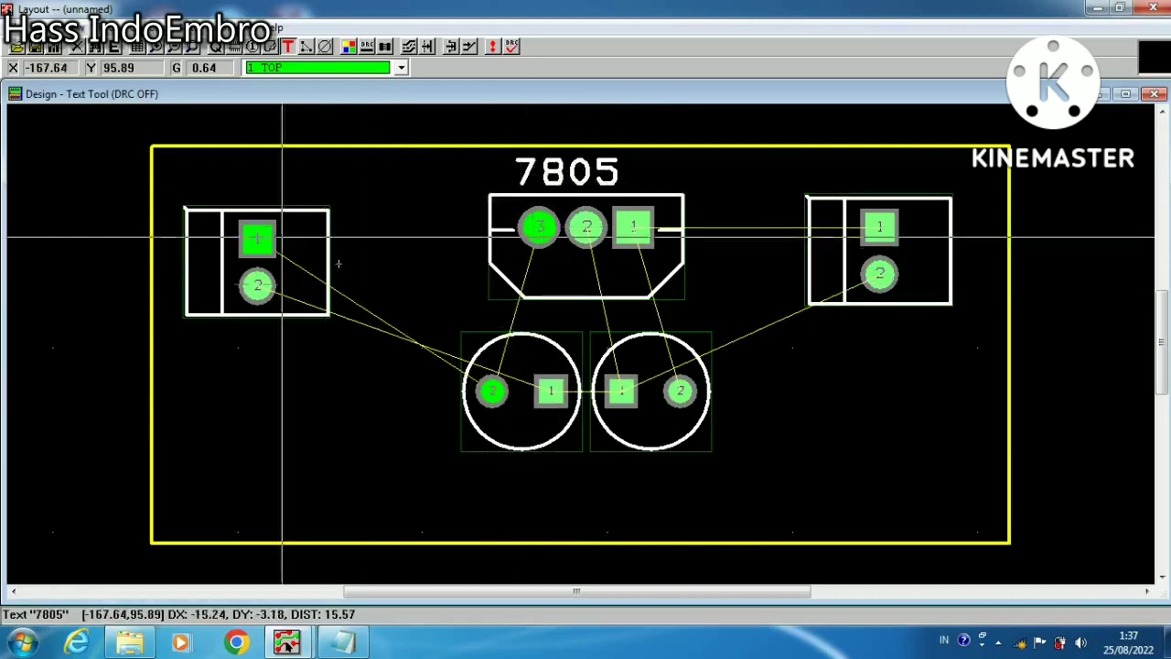
click(548, 172)
mouse_move(550, 171)
mouse_down()
mouse_move(574, 160)
mouse_move(568, 178)
mouse_up()
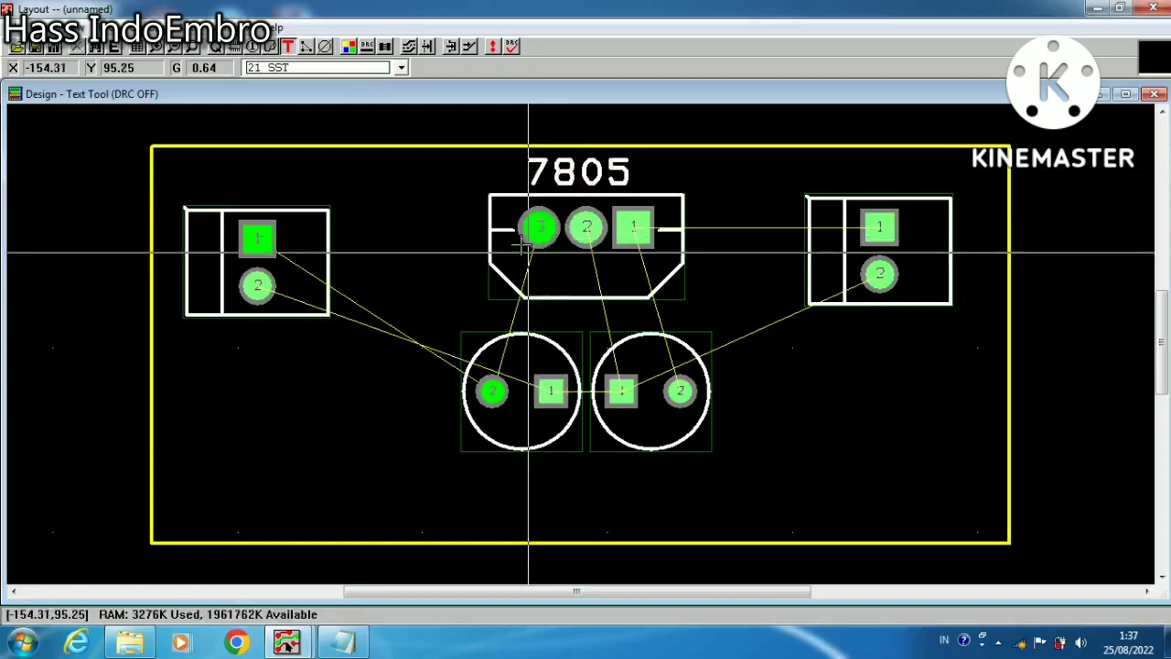
Copy the 7805 text into the empty area between the left connector and the three-pin footprint
click(565, 172)
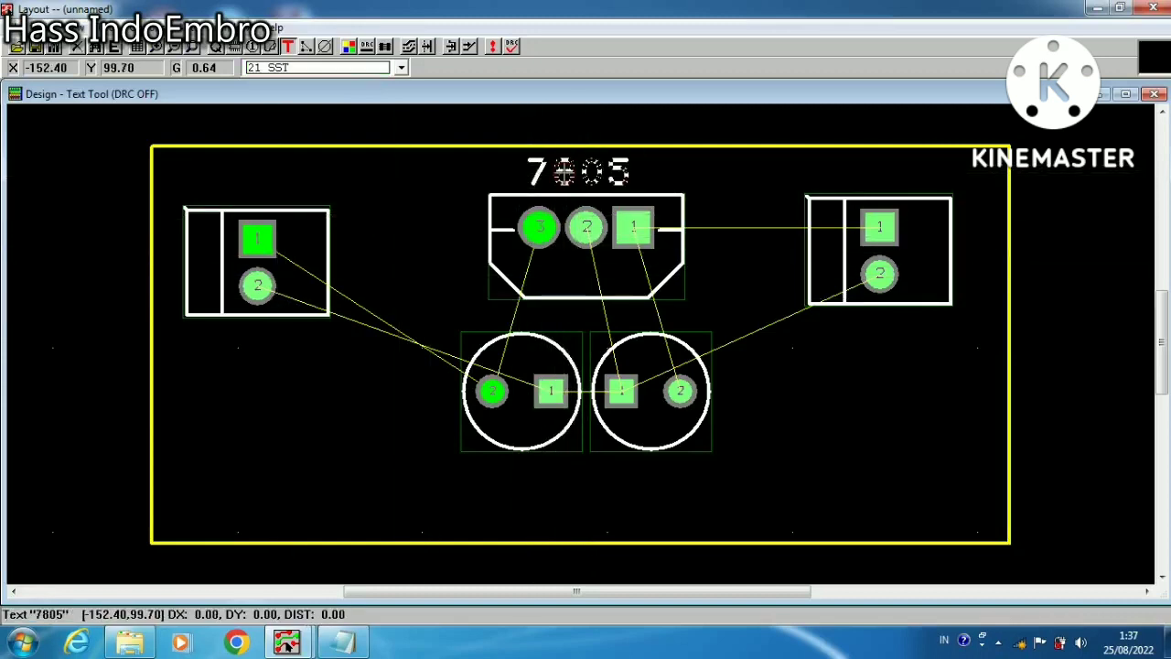
right_click(538, 171)
click(595, 209)
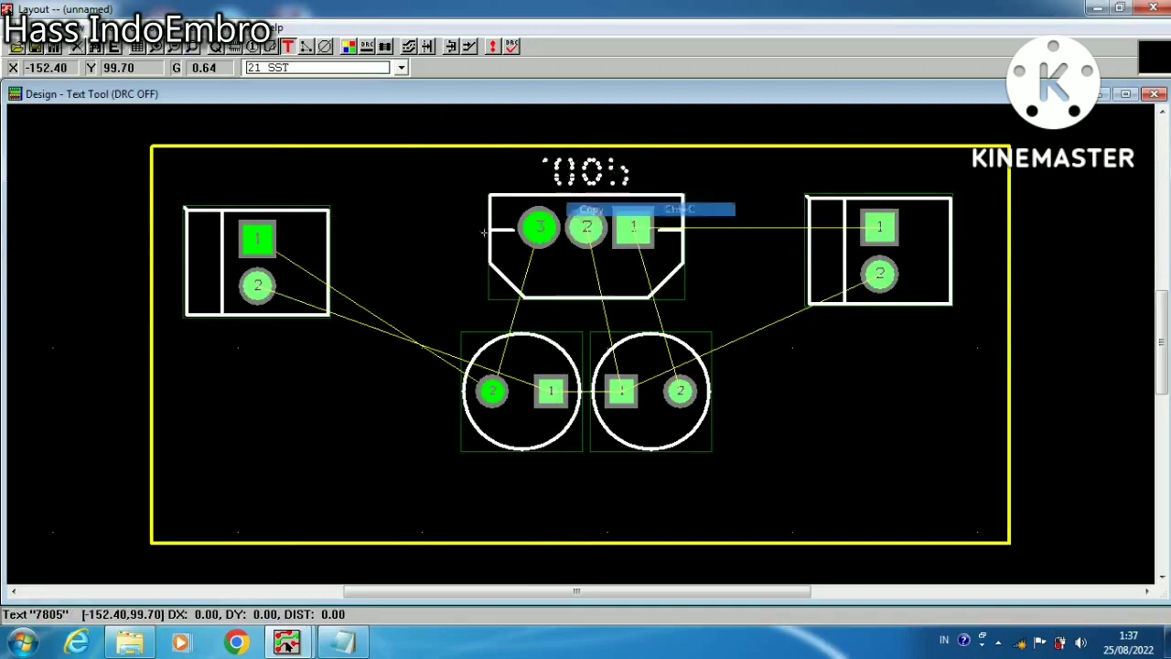
right_click(402, 223)
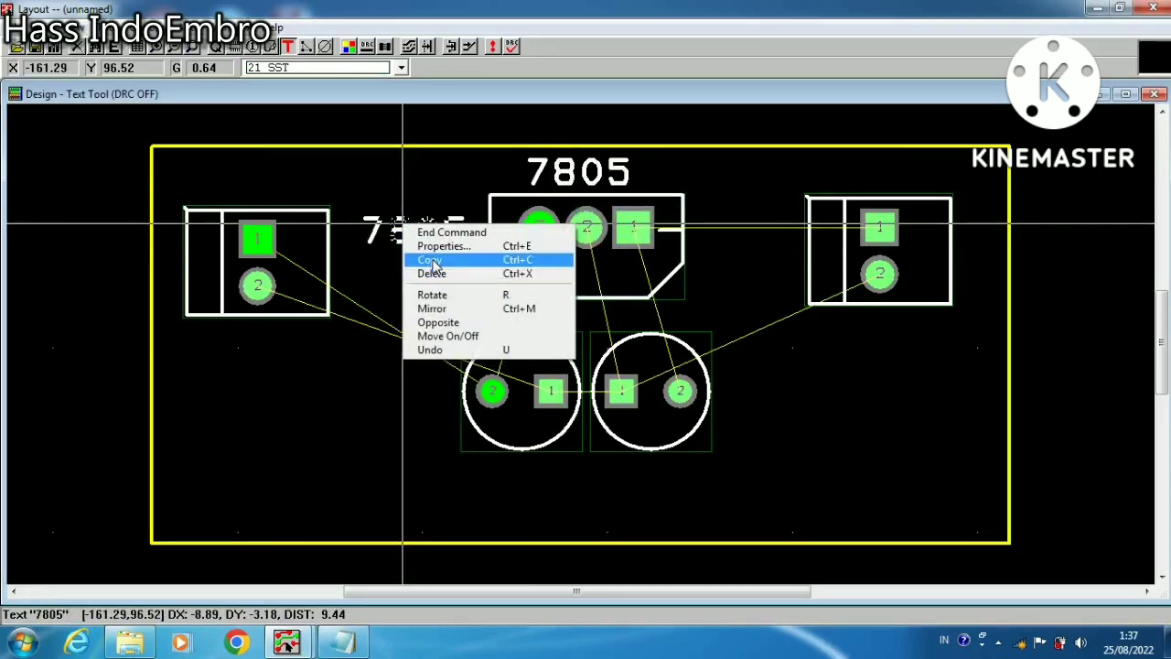
click(430, 261)
right_click(347, 176)
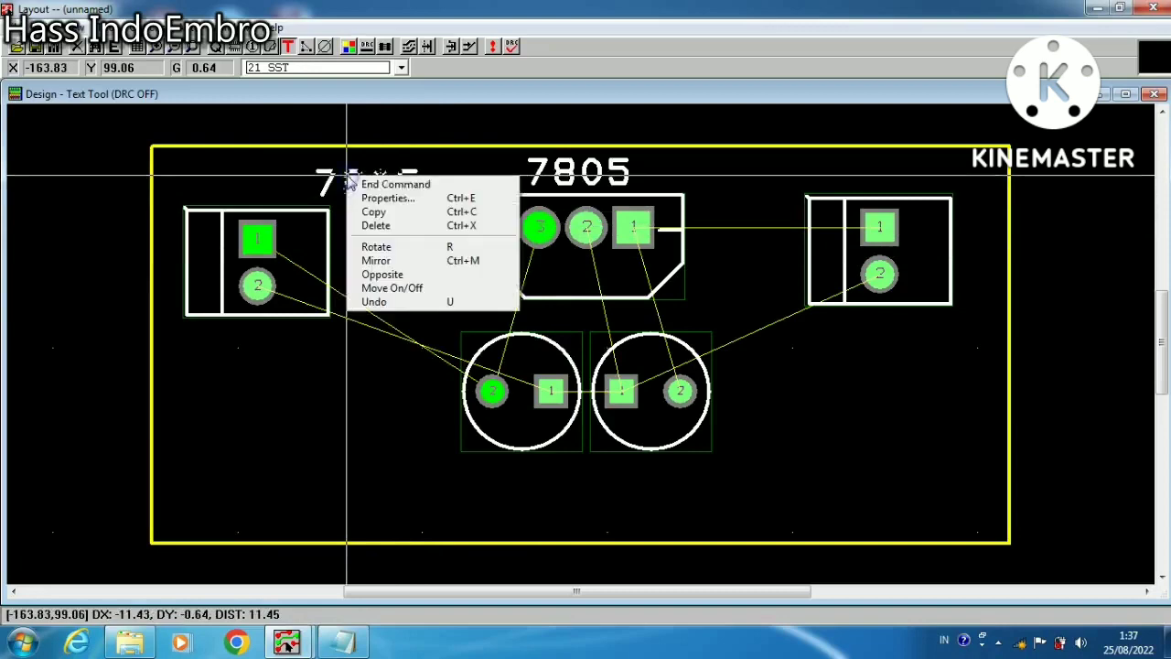
click(384, 184)
Change the copied text to IN 12 V and place it below the left connector
click(413, 230)
right_click(416, 239)
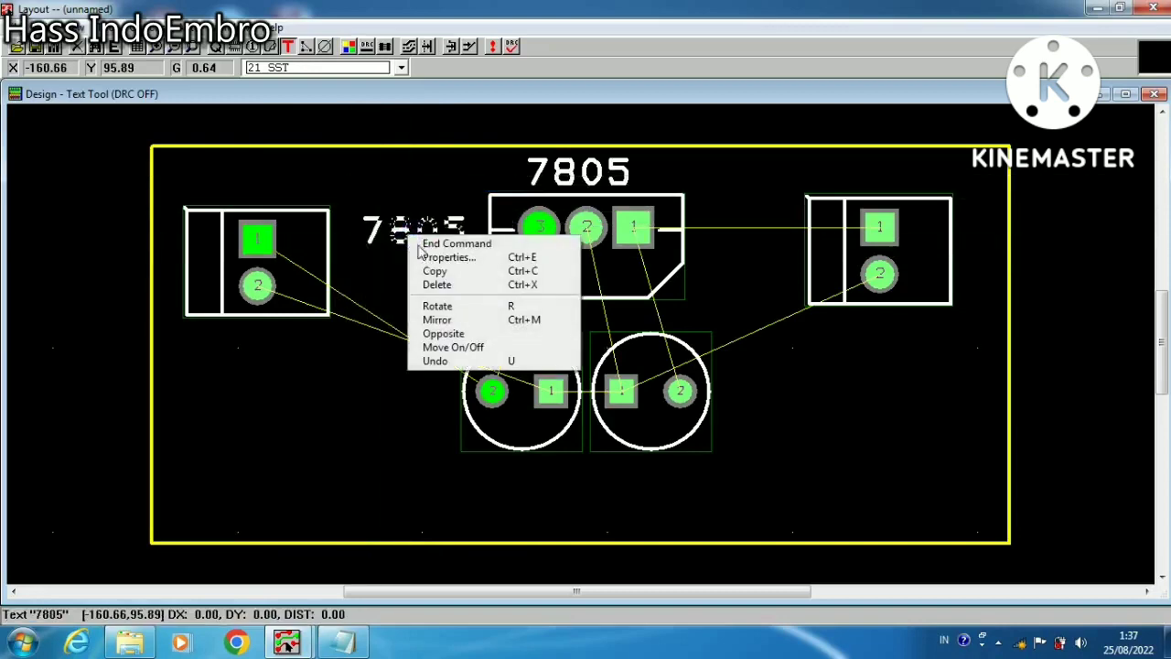
click(438, 258)
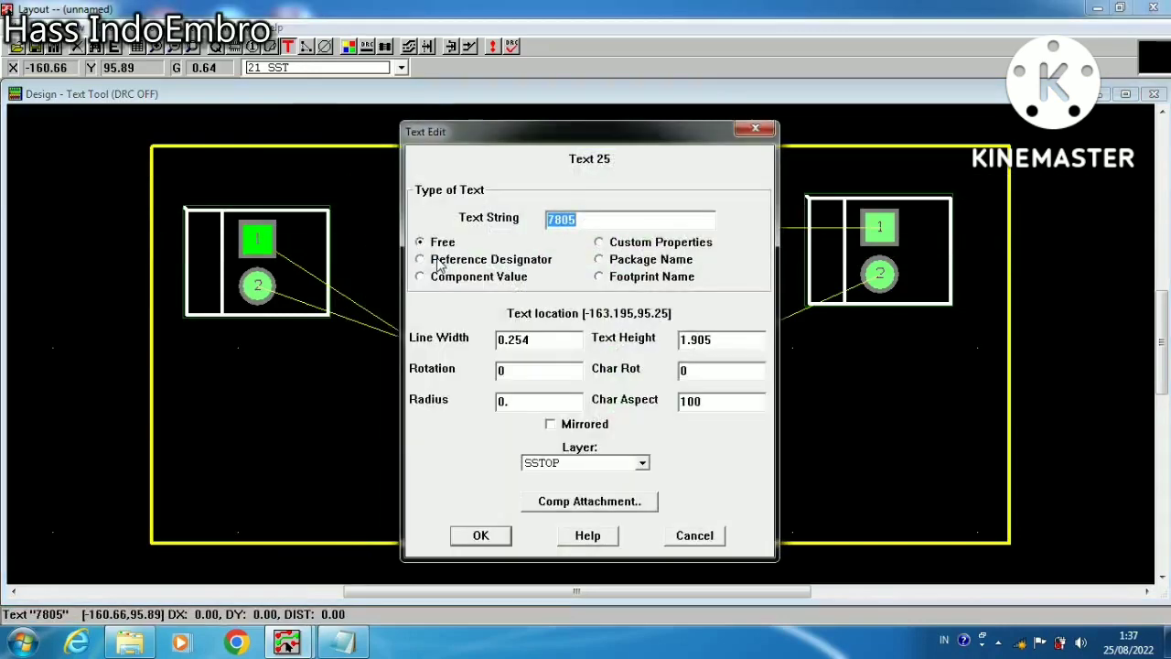
text(IN 12 V)
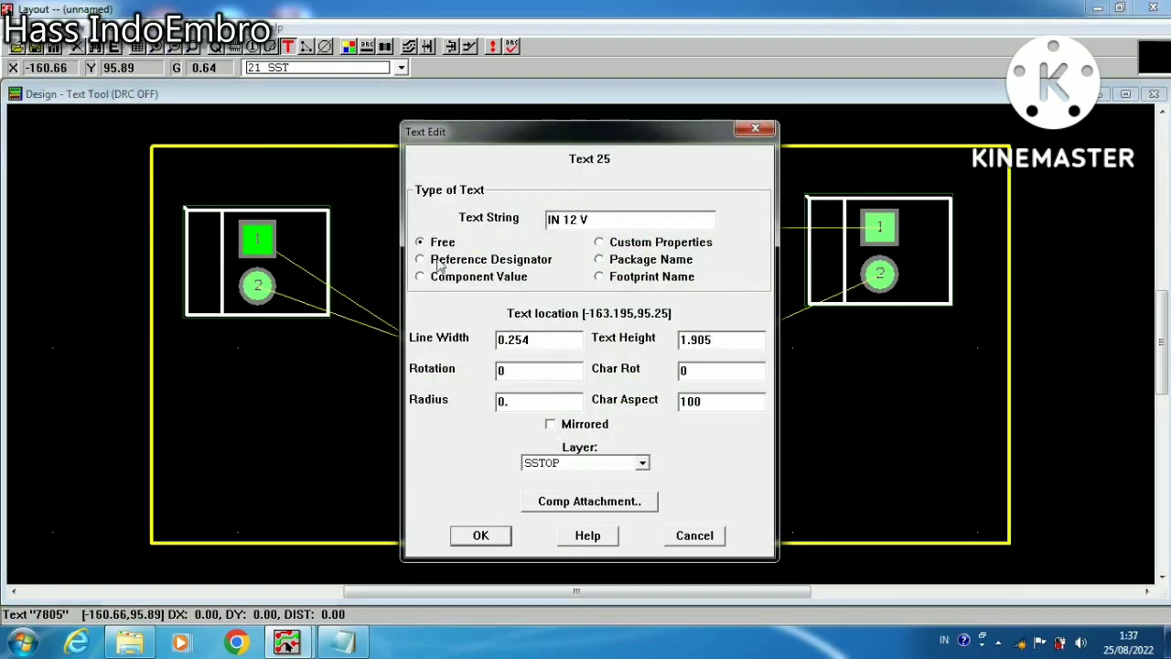
key(Return)
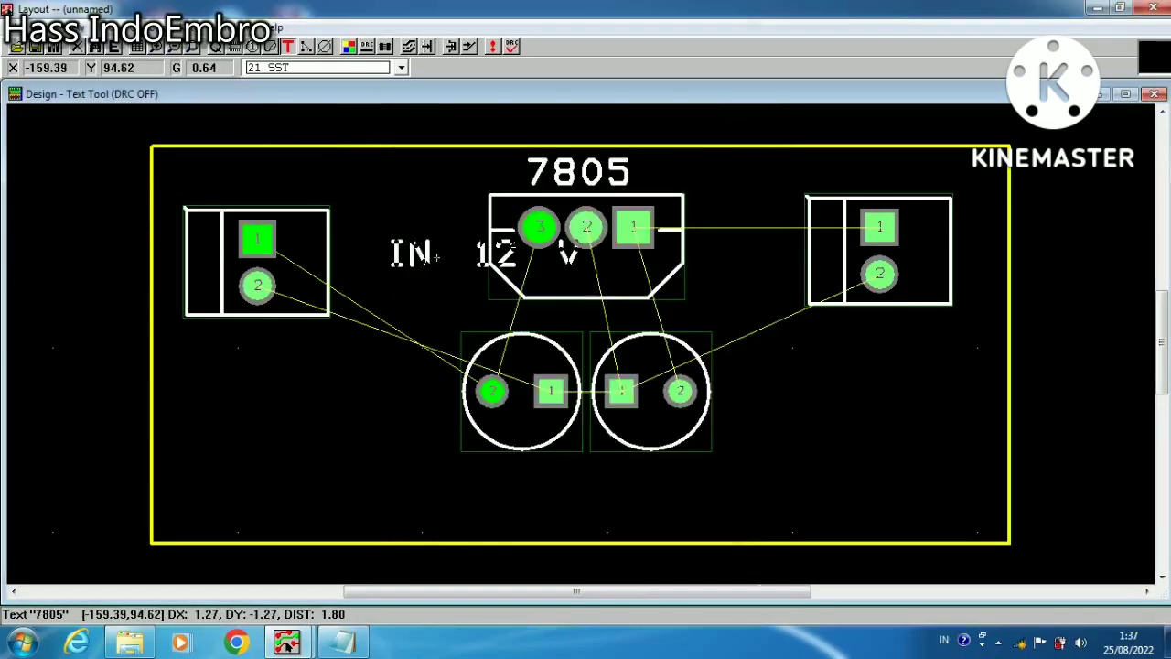
click(211, 363)
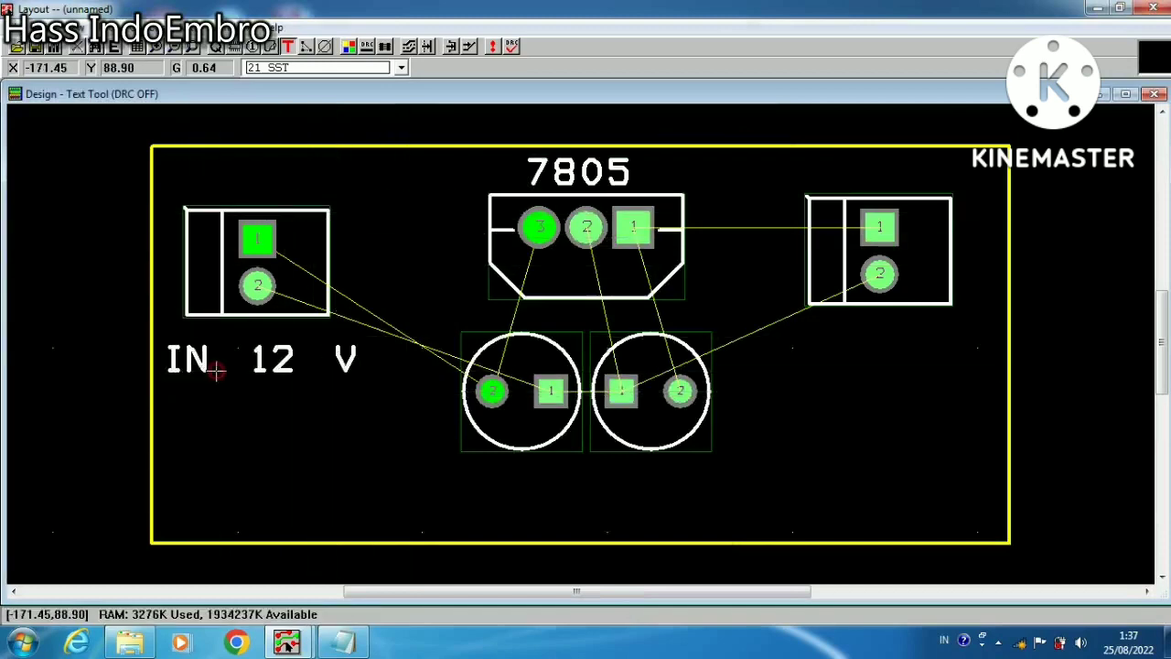
Change the text below the left connector to 220/25V and place it centred under the two cylindrical footprints
right_click(267, 363)
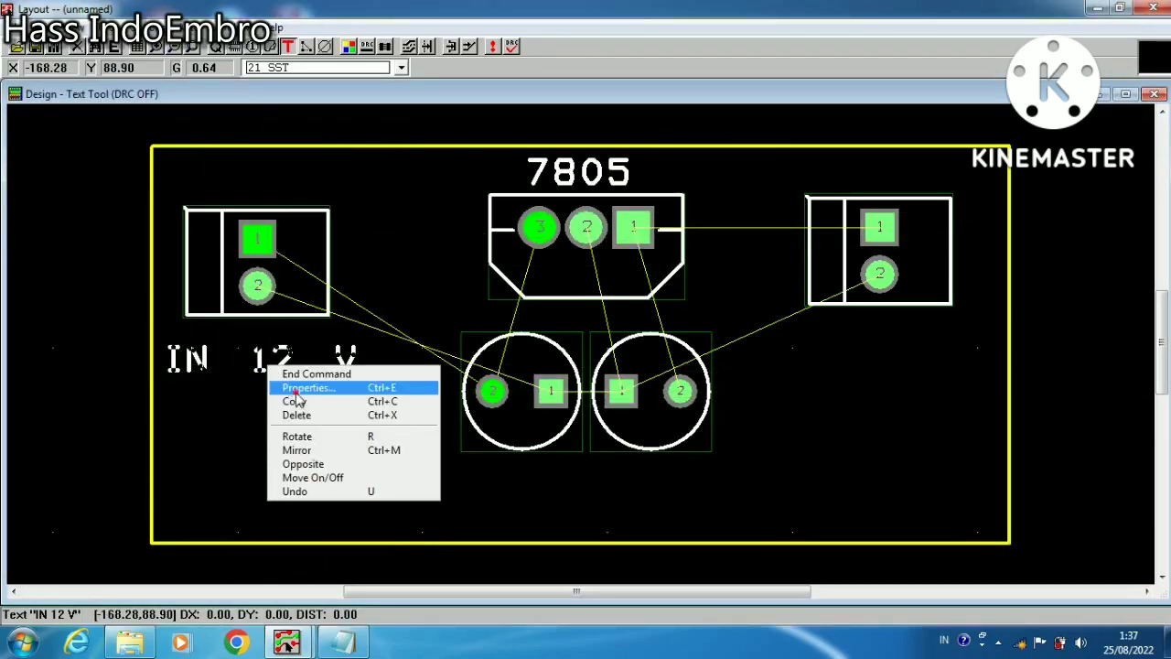
click(299, 392)
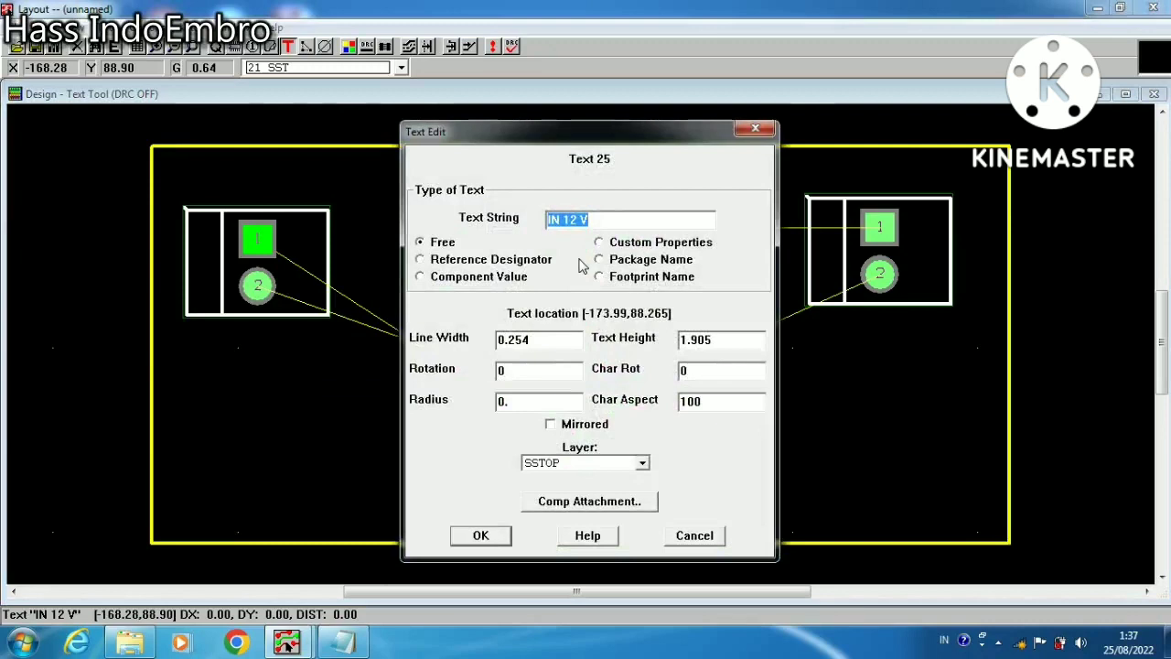
text(220/25V)
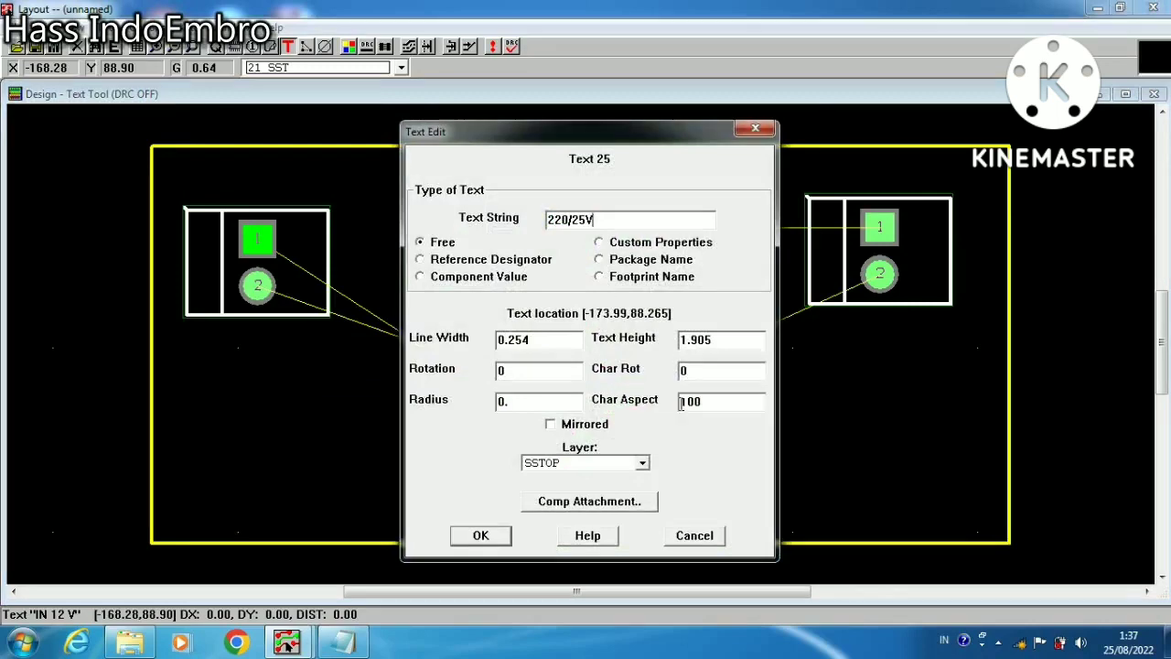
click(482, 536)
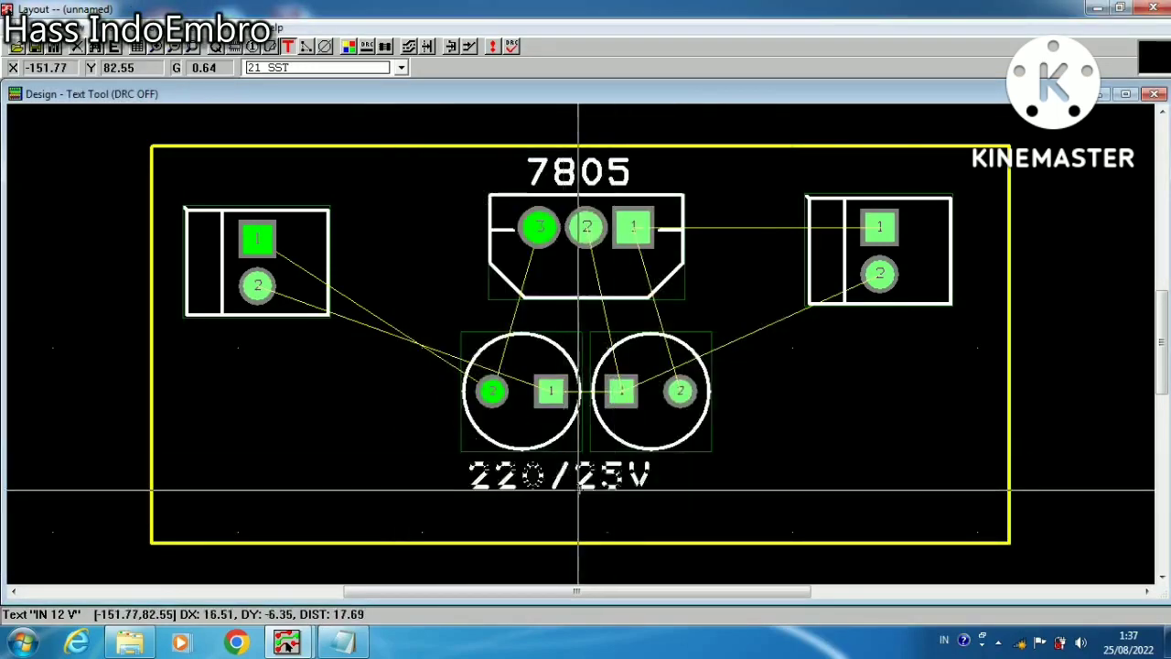
click(598, 483)
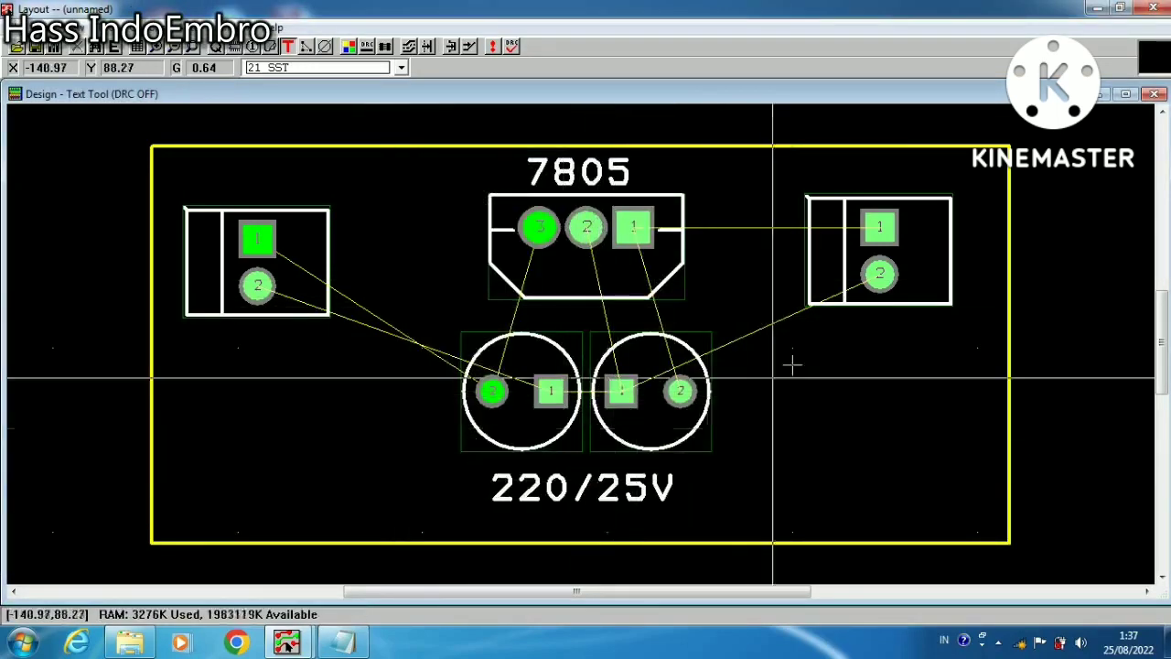
Copy the 7805 text, change the copy to 5V OUTPUT and place it below the connector on the board's right side
right_click(590, 172)
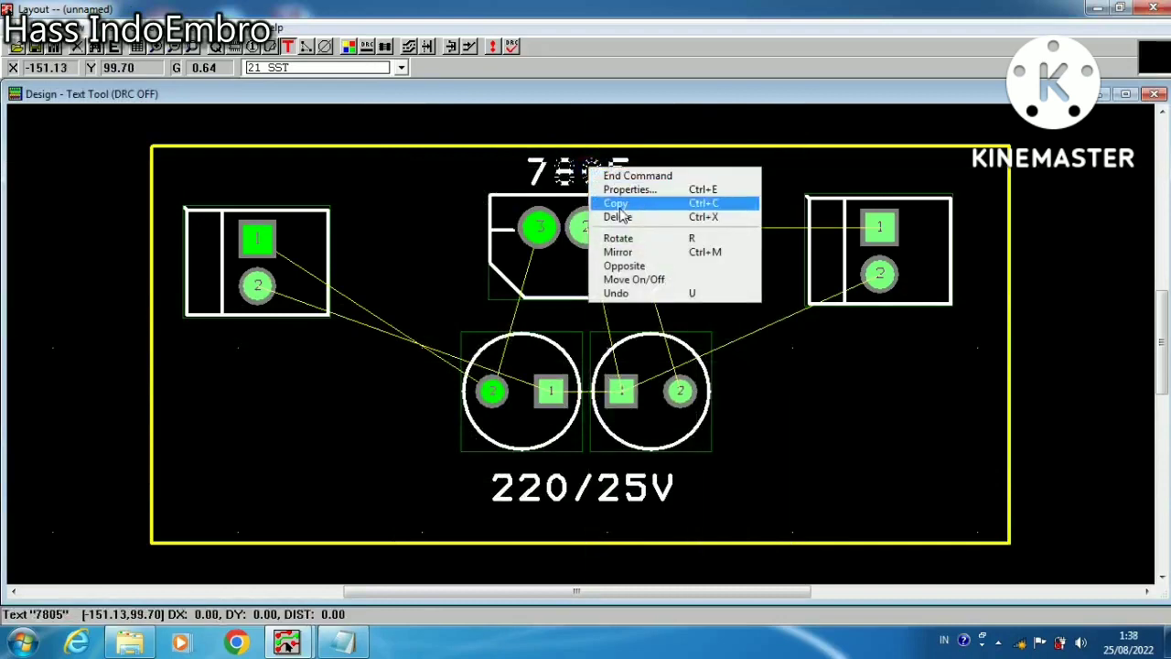
click(615, 203)
right_click(838, 404)
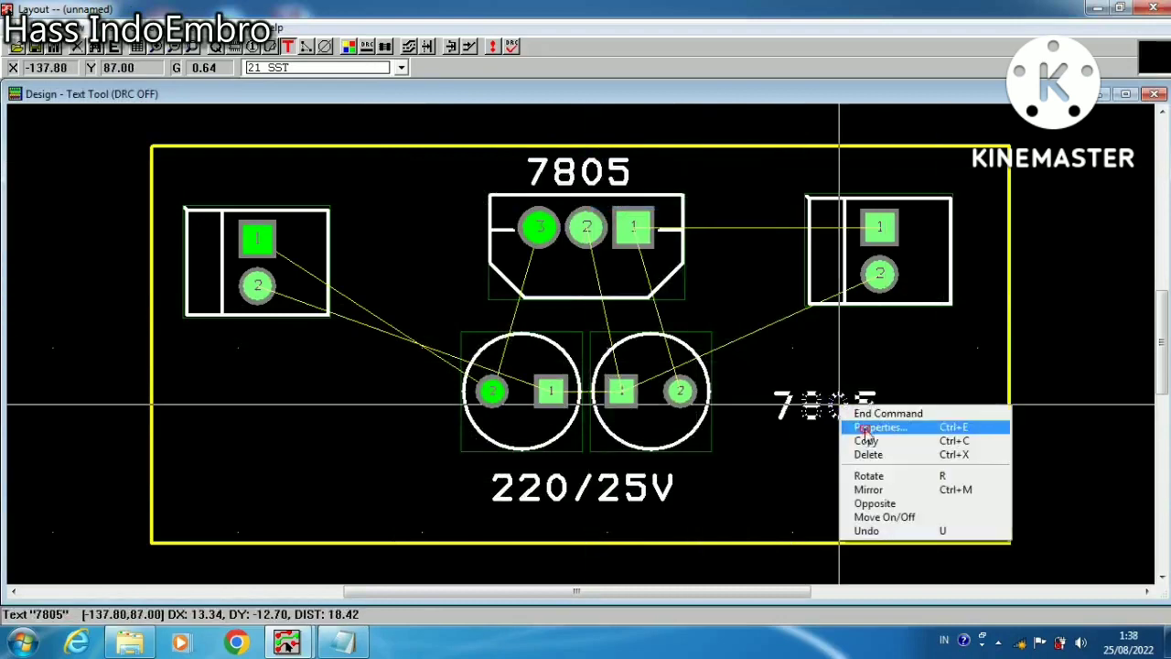
click(865, 427)
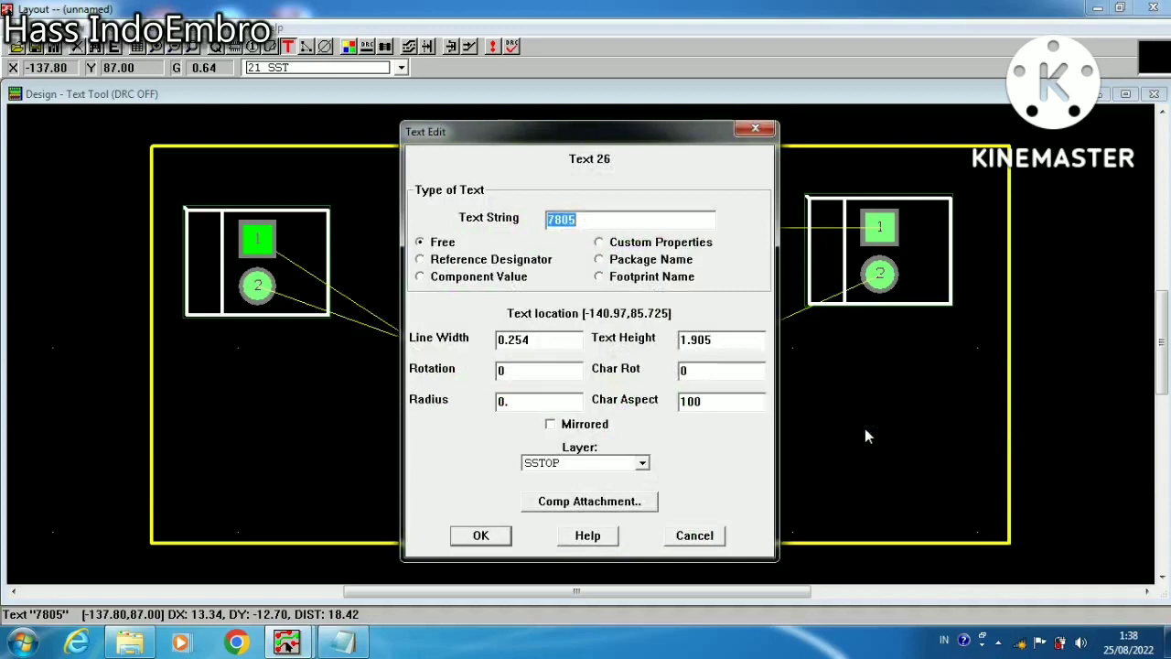
text(5V OUTPUT)
click(481, 535)
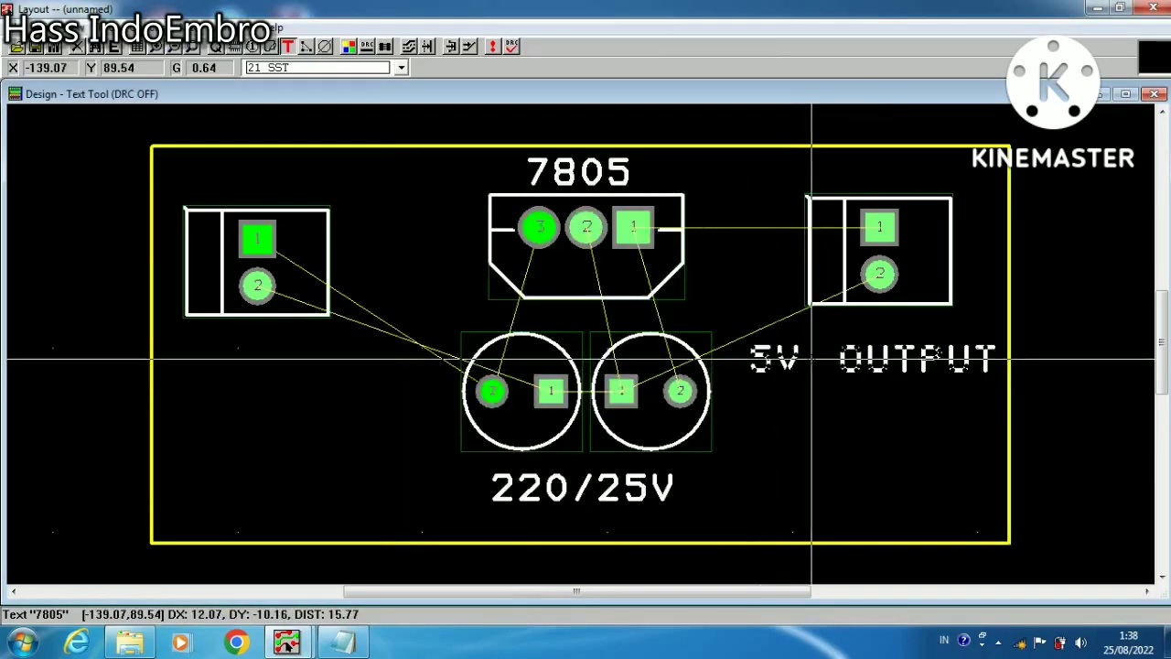
click(850, 360)
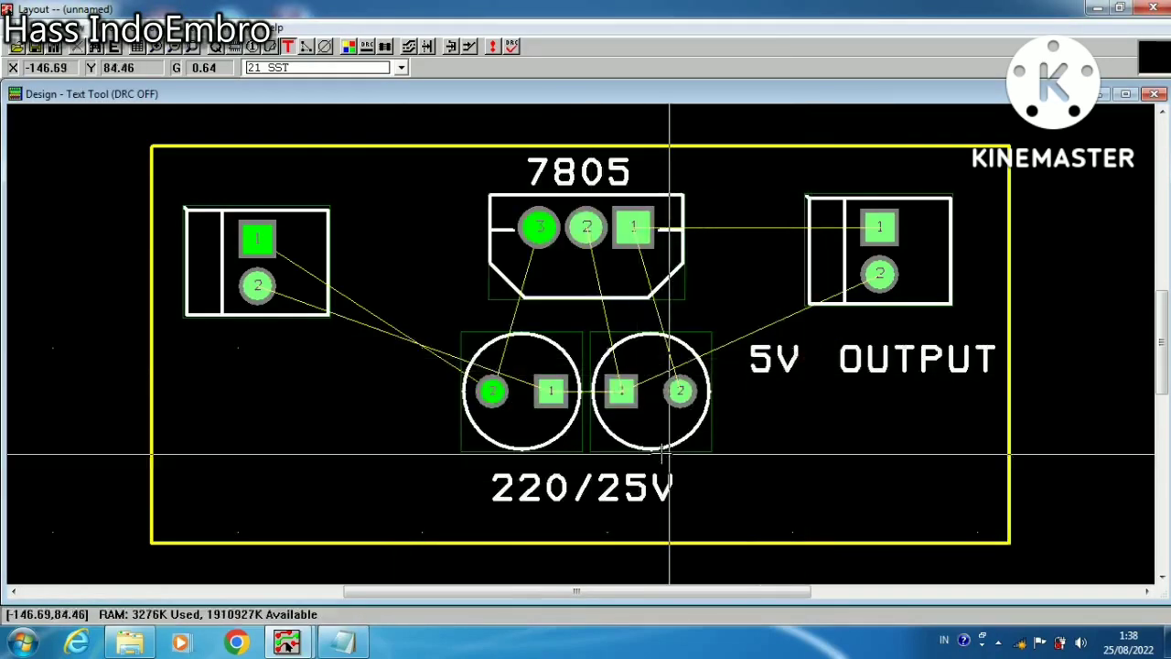
Copy the 5V OUTPUT text into the empty area between the left connector and the cylindrical footprints
right_click(784, 361)
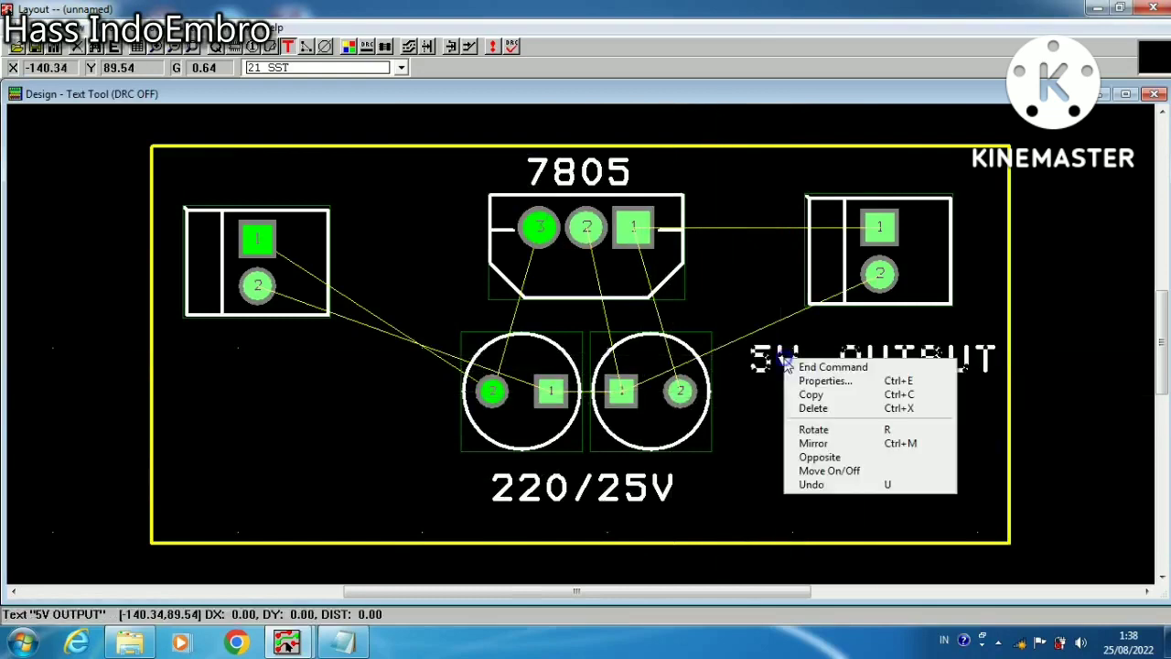
click(810, 394)
right_click(378, 400)
Change the copied text to 12V INPUT and place it below the left connector, level with the 5V OUTPUT text
click(417, 422)
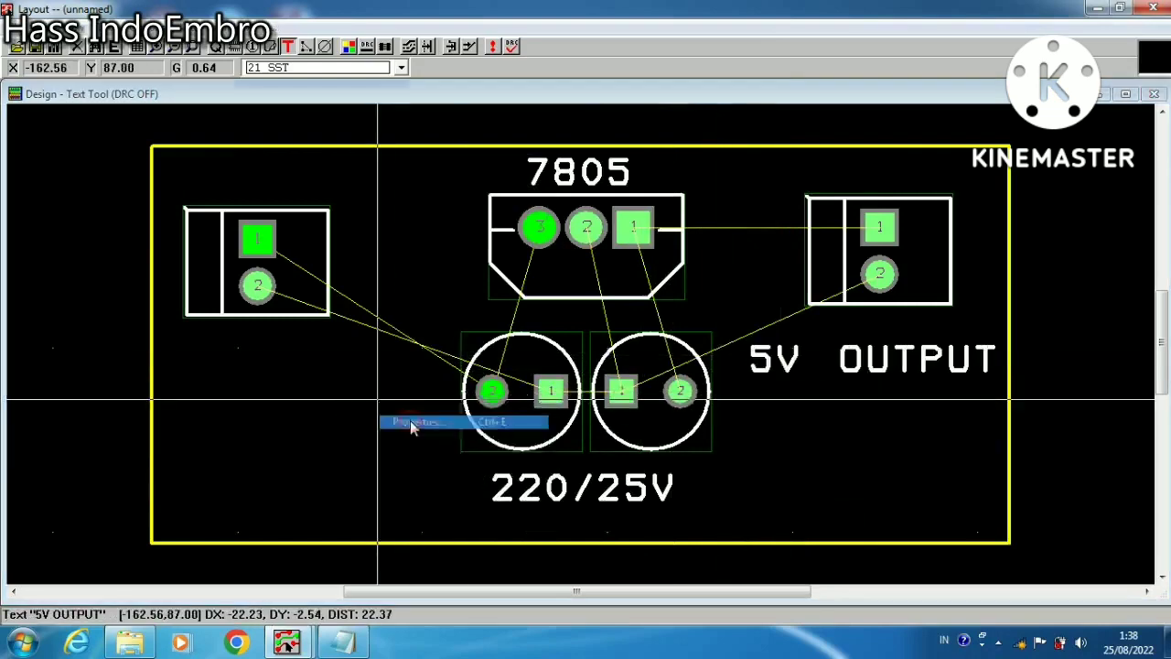
key(Left)
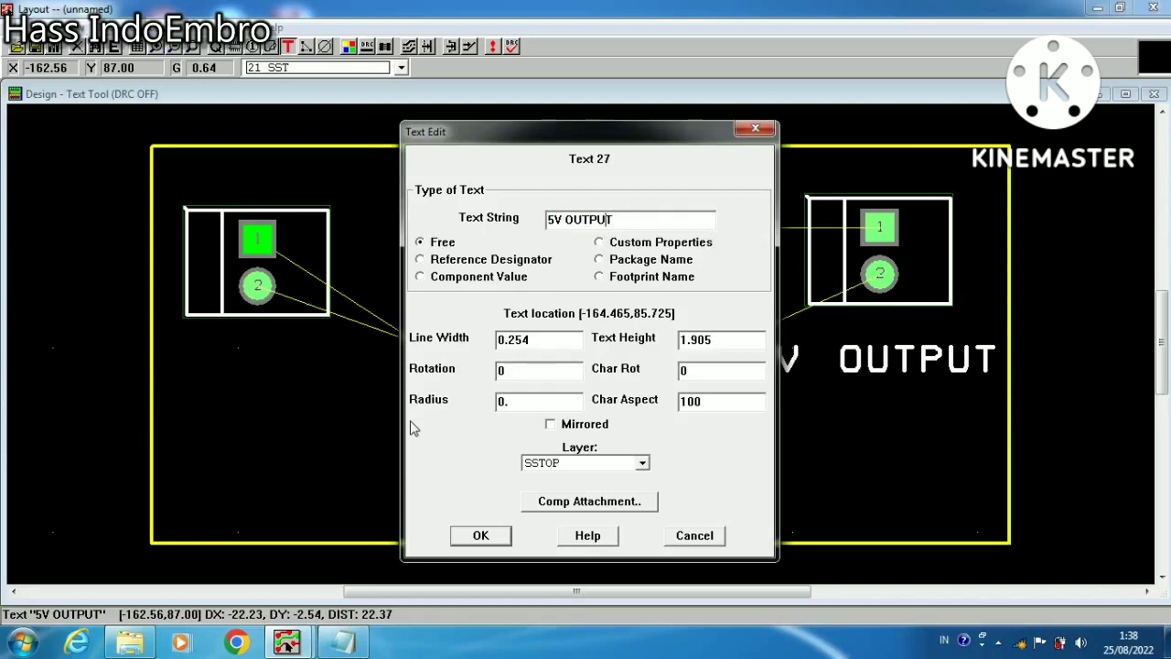
key(BackSpace)
key(BackSpace)
key(BackSpace)
text(12)
key(BackSpace)
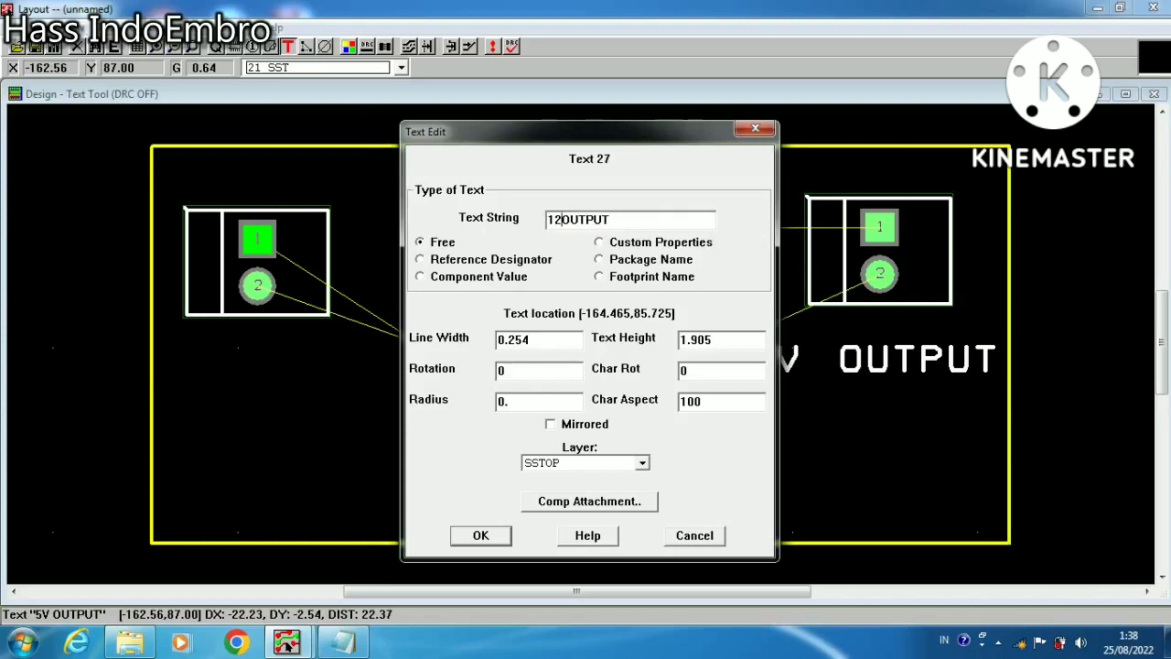
text(V)
key(Delete)
key(Delete)
key(Delete)
key(Delete)
text(UT)
click(480, 535)
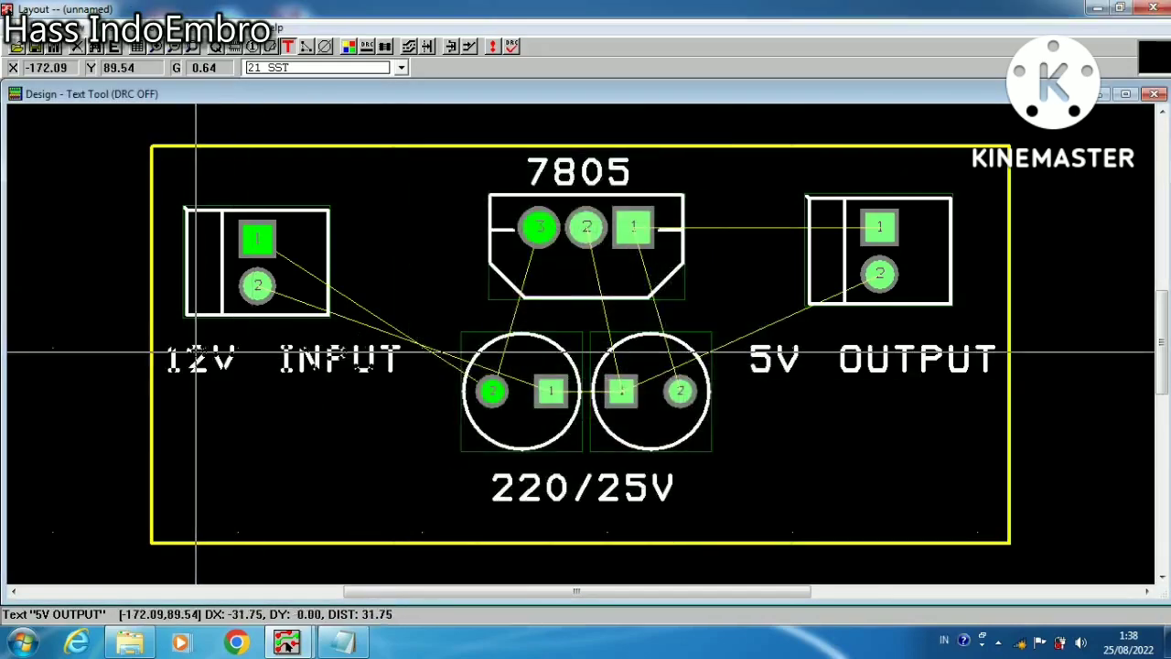
click(203, 351)
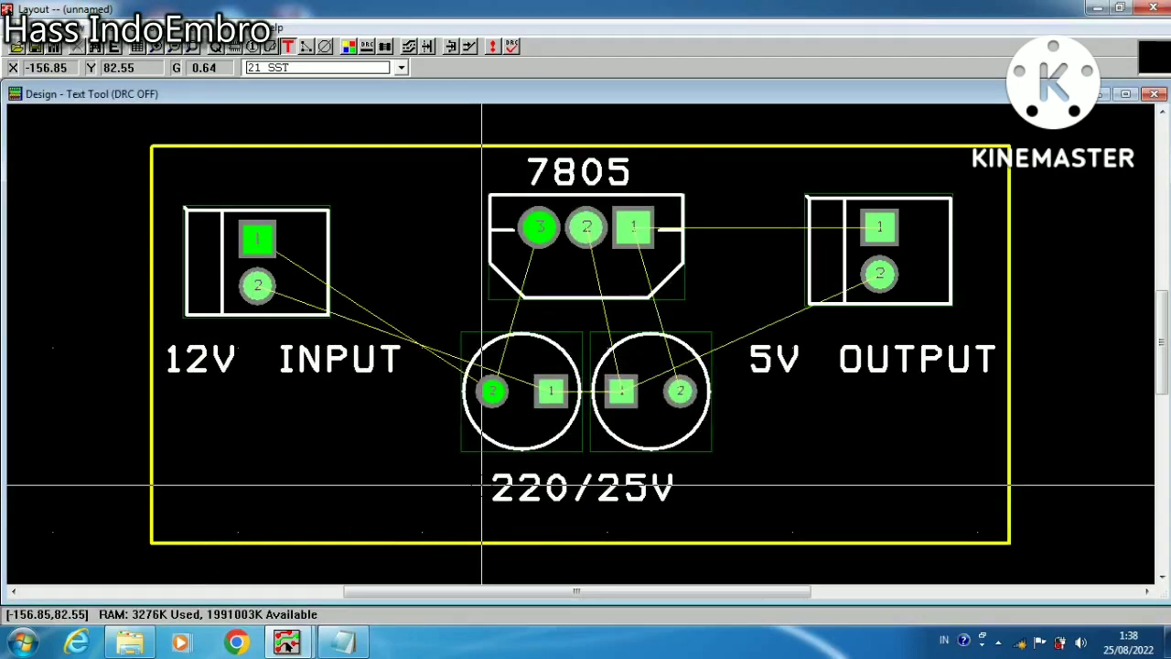
Make 1 TOP the active layer
click(401, 69)
drag(403, 137, 403, 105)
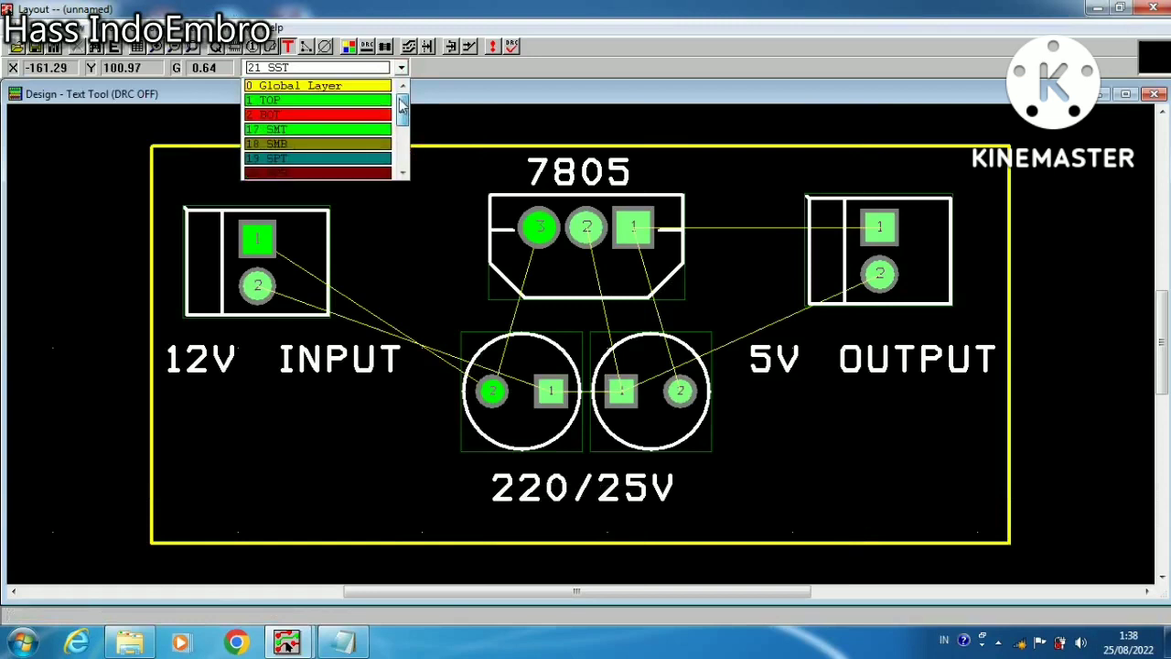
click(302, 100)
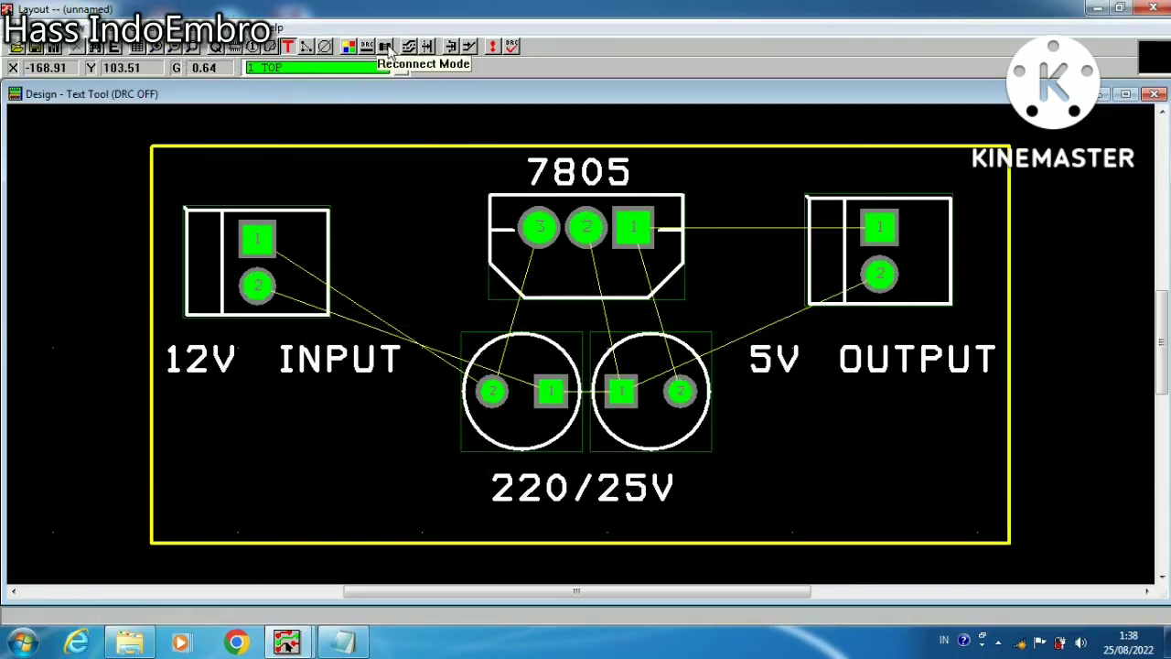
Toggle Reconnect mode to hide the board's connection lines and bring them back
click(183, 27)
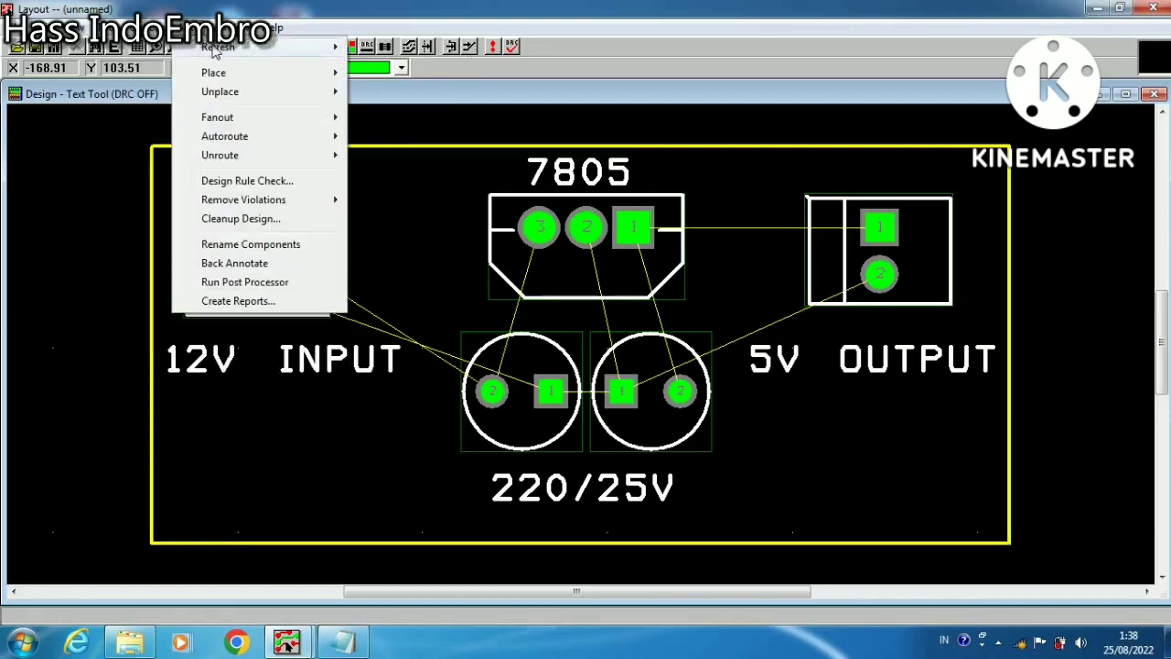
mouse_move(216, 47)
click(380, 46)
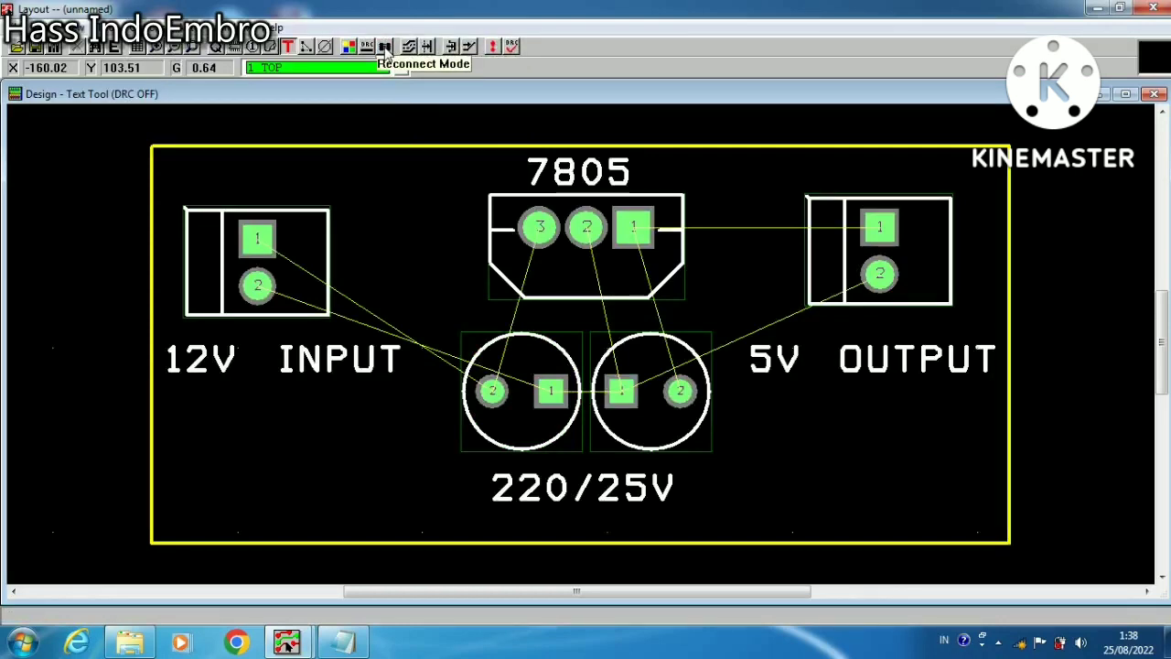
click(386, 47)
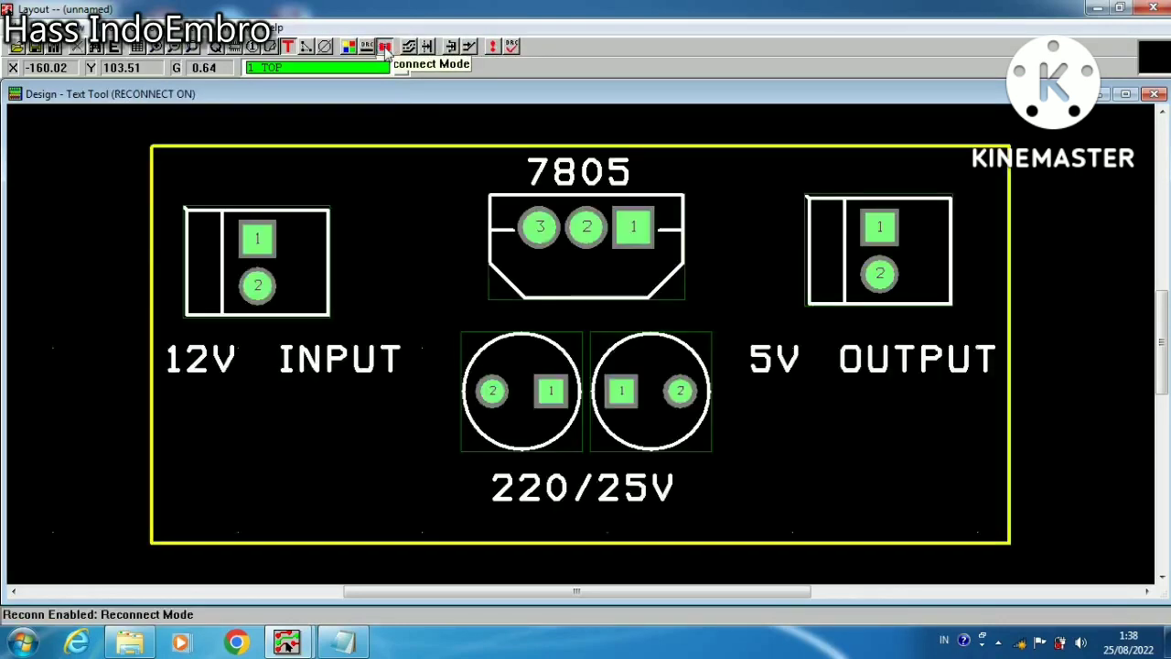
click(386, 50)
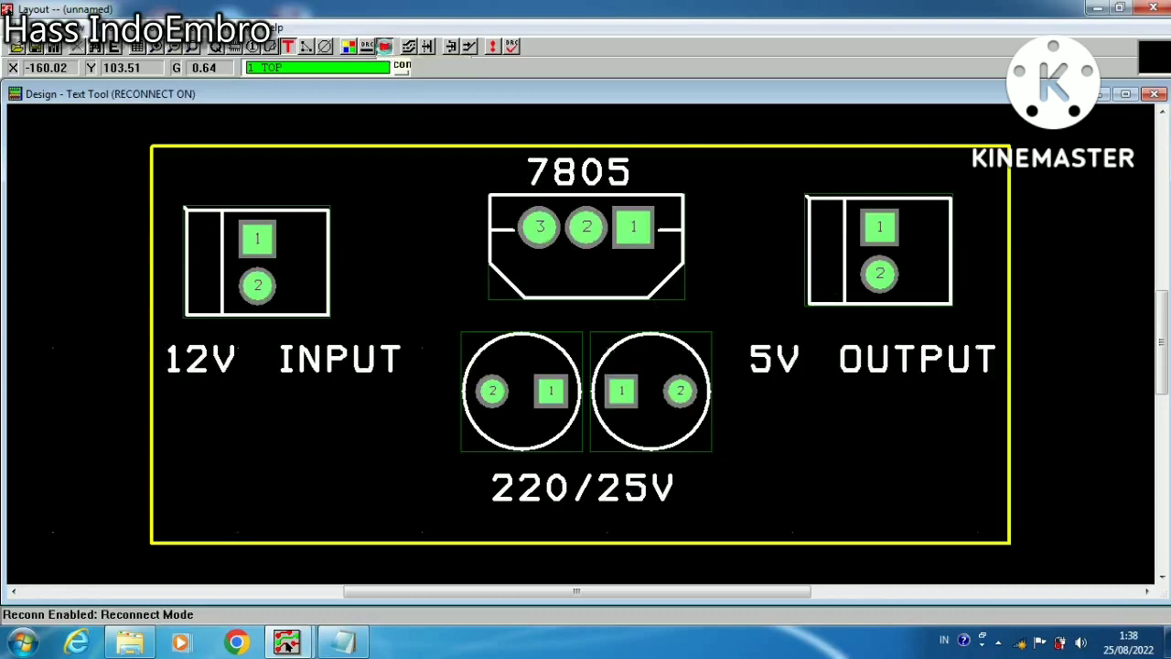
click(386, 50)
click(385, 47)
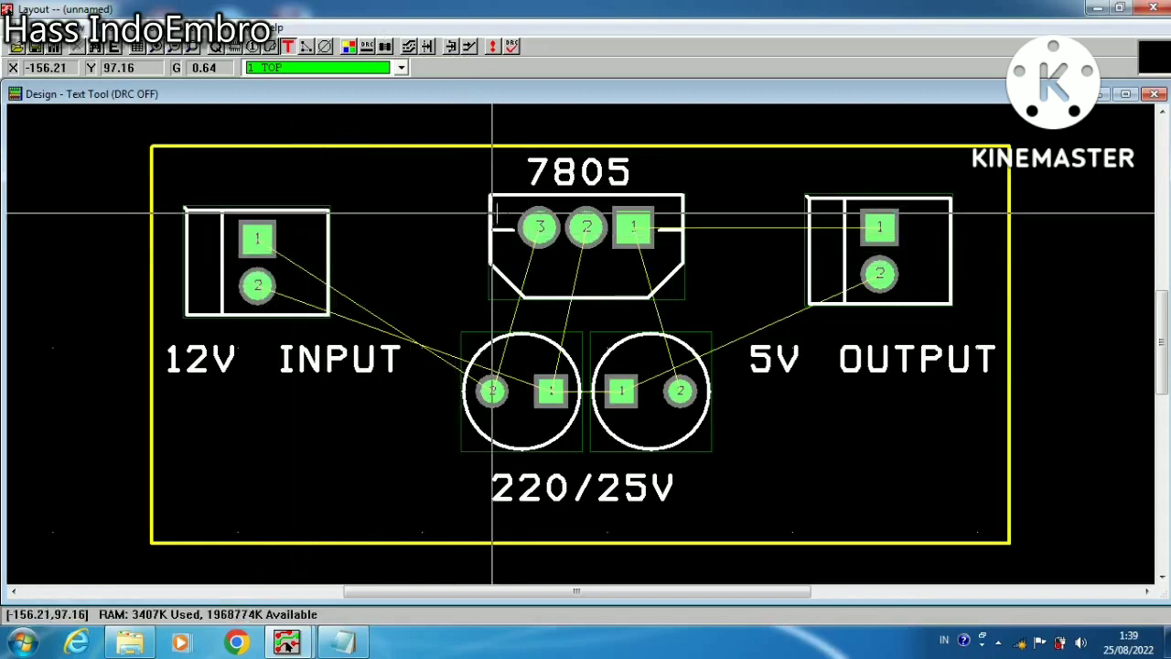
Route the POSITIVE 12V net from pin 1 of the left connector to pin 2 of the left cylindrical footprint
click(468, 46)
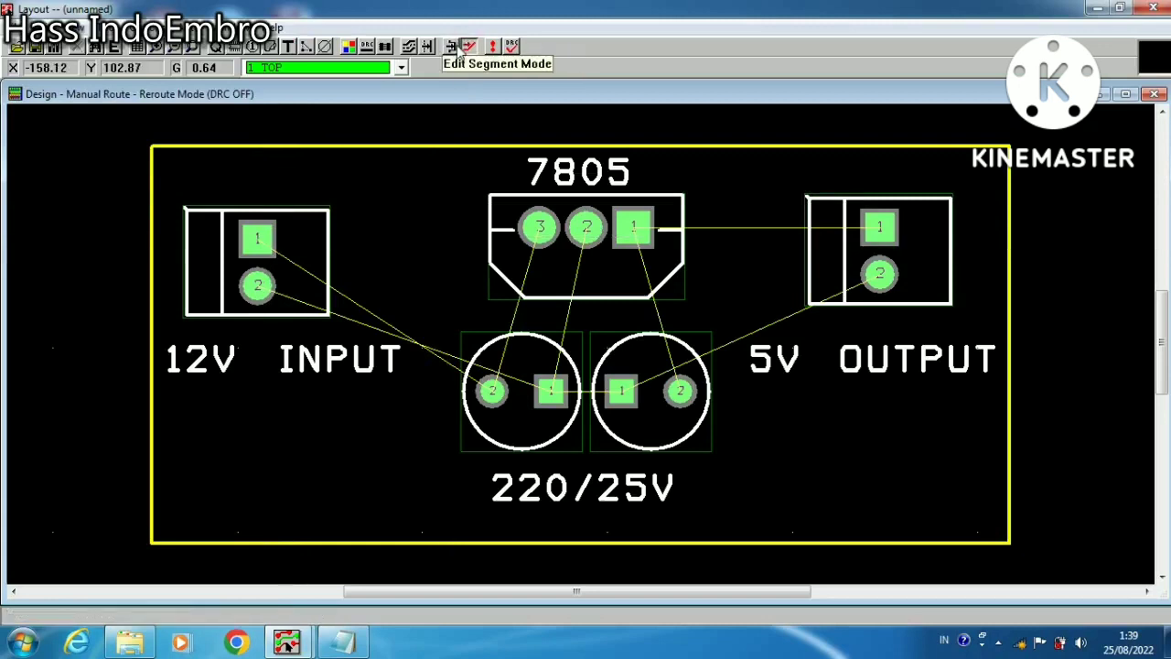
click(257, 238)
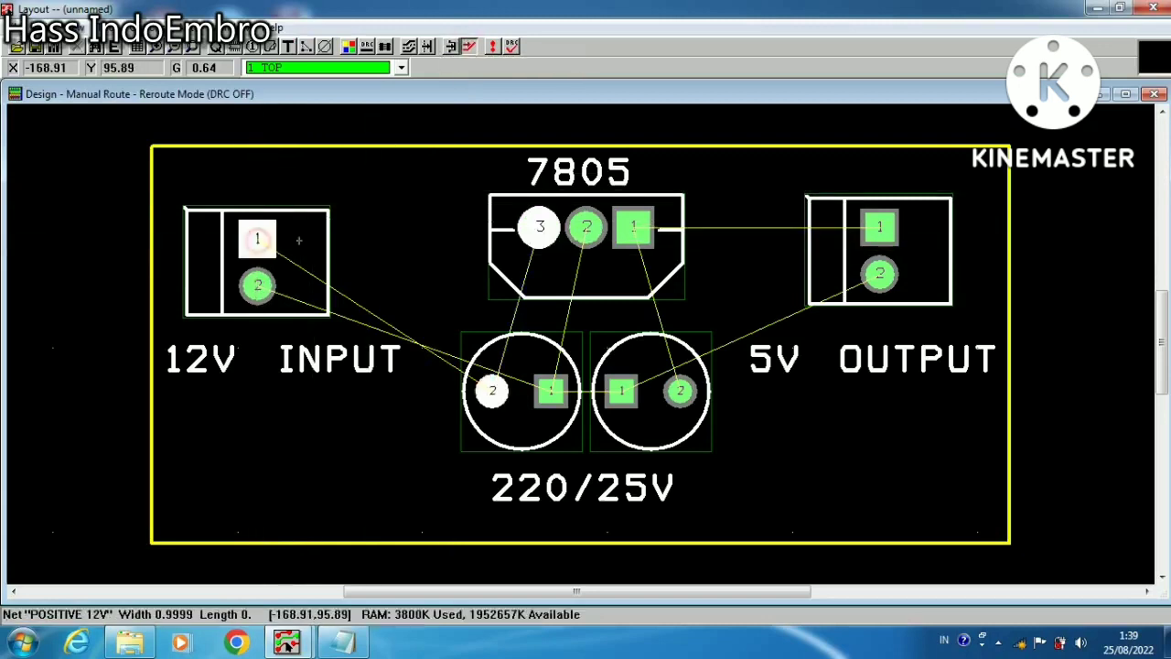
click(394, 239)
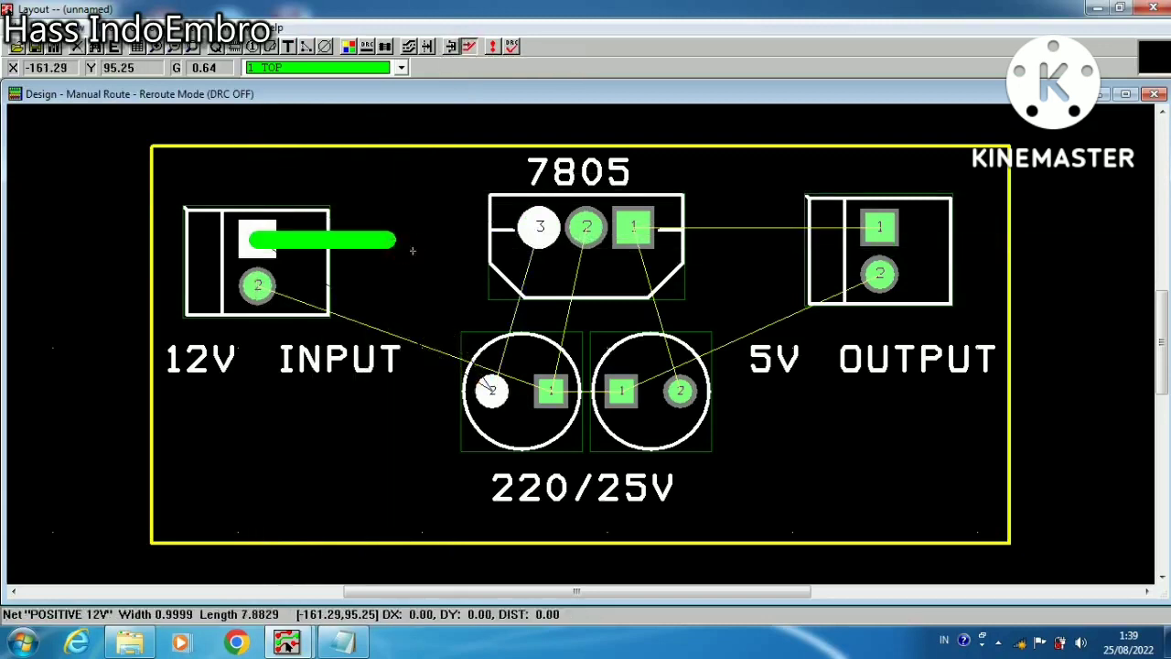
click(492, 392)
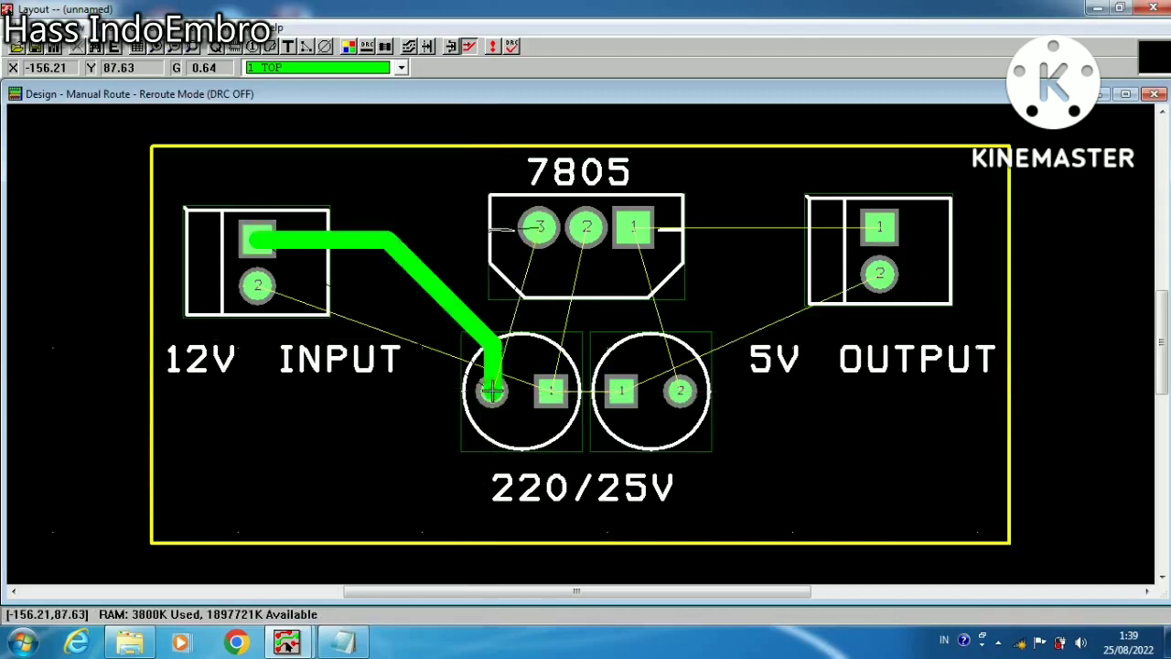
Route the POSITIVE 12V net from pin 3 of the 7805 footprint to pin 2 of the left cylindrical footprint
click(491, 392)
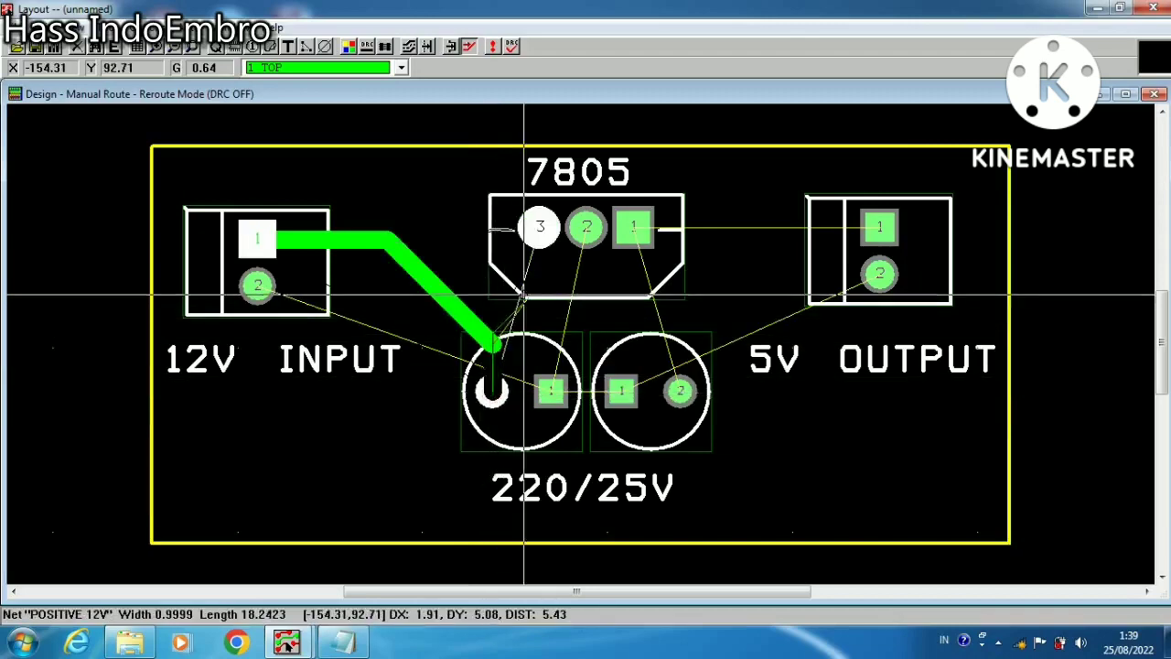
right_click(524, 293)
click(560, 287)
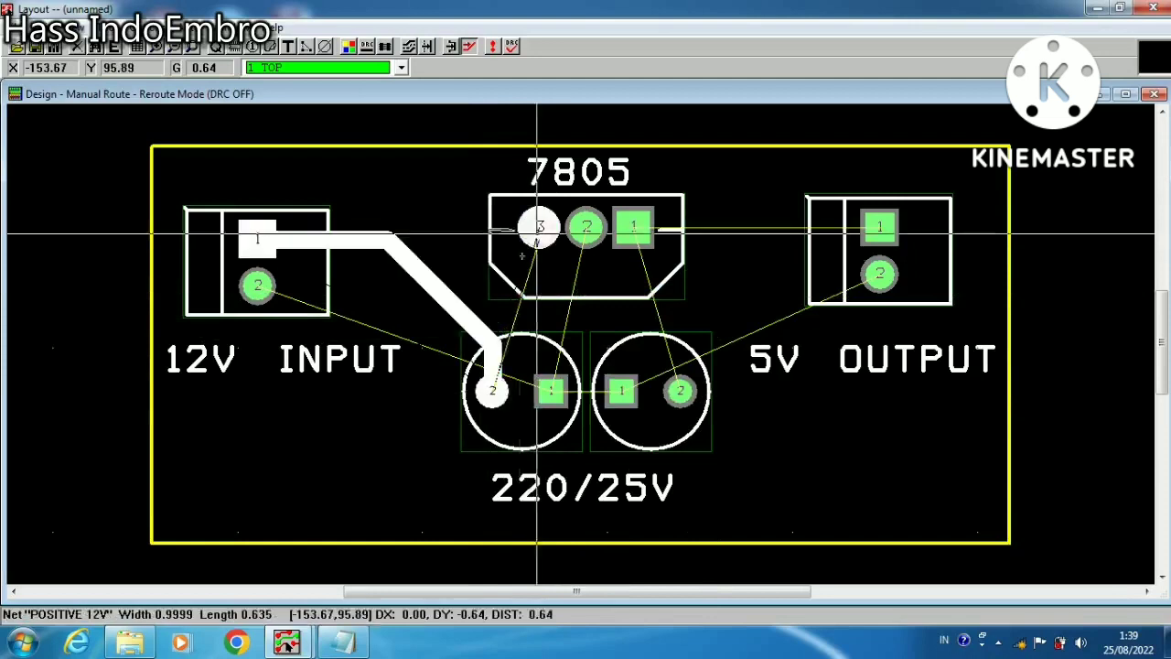
click(537, 236)
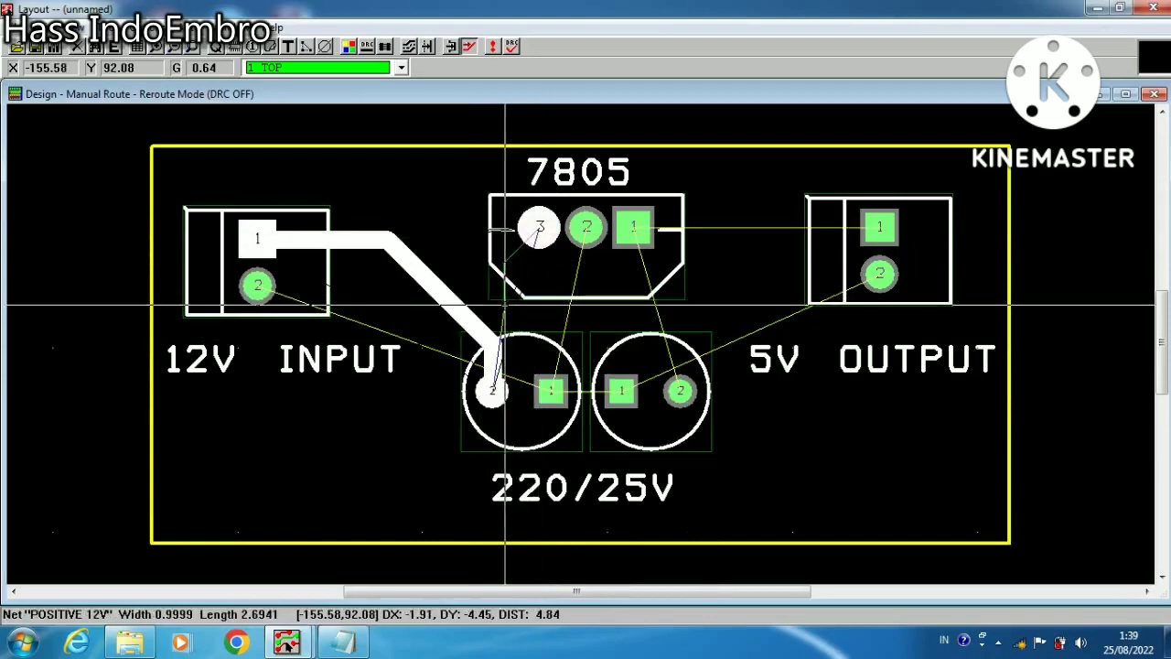
click(494, 389)
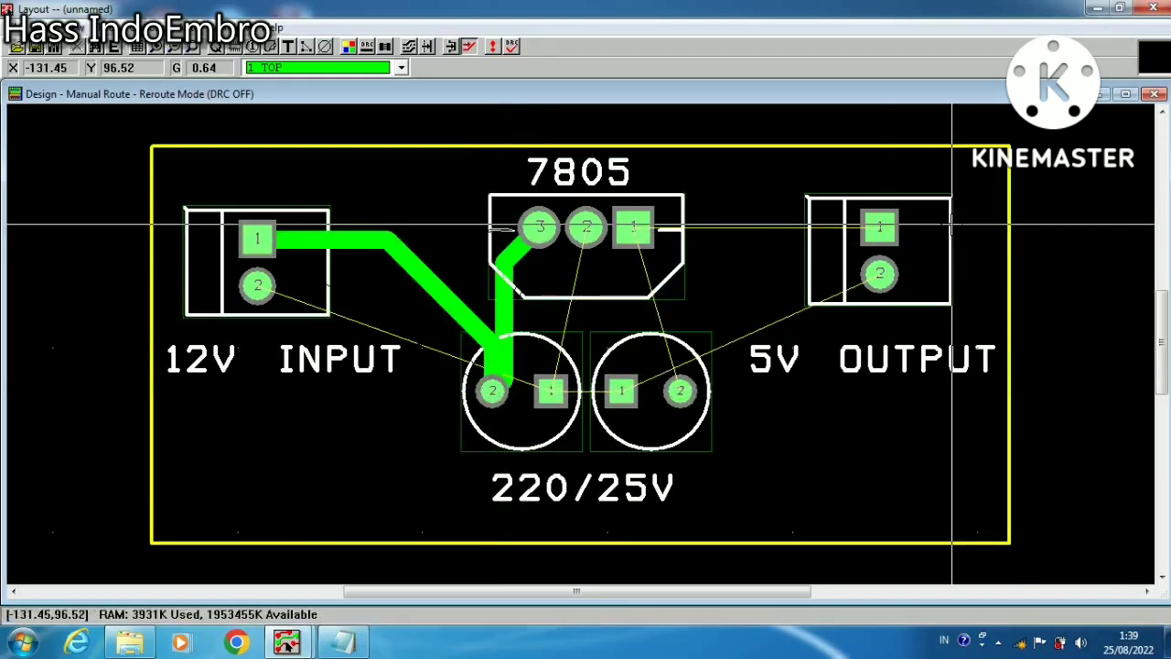
Route the NEGATIVE 12 V net from pin 2 of the left connector diagonally down to pin 1 of the left cylindrical footprint
click(257, 285)
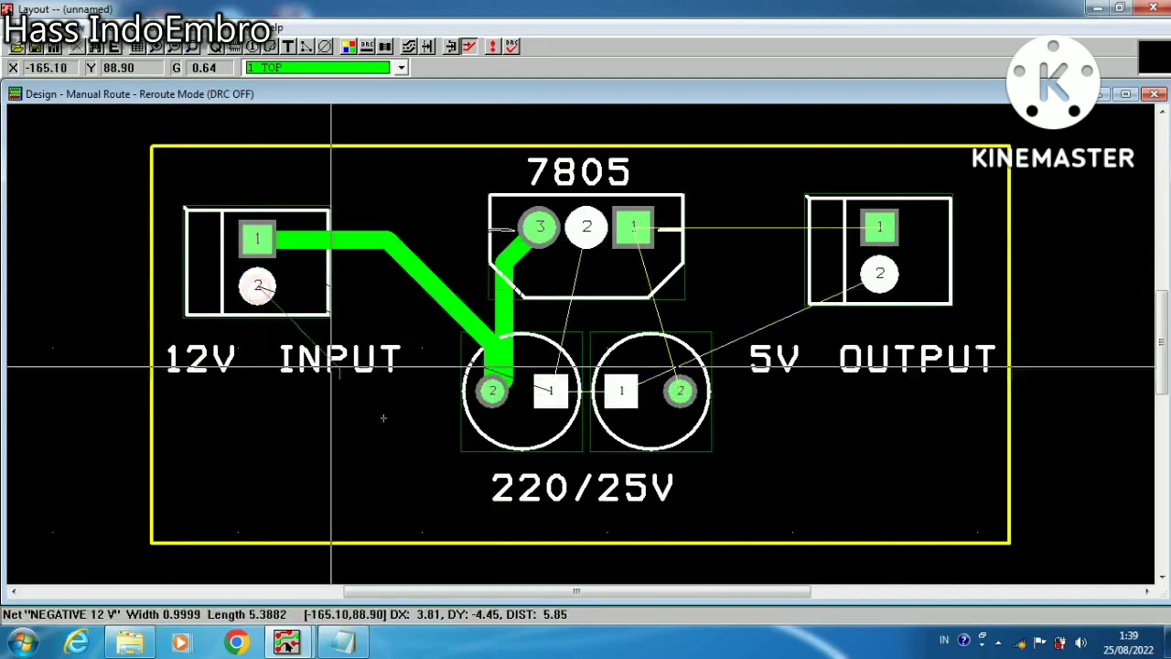
click(389, 473)
click(458, 485)
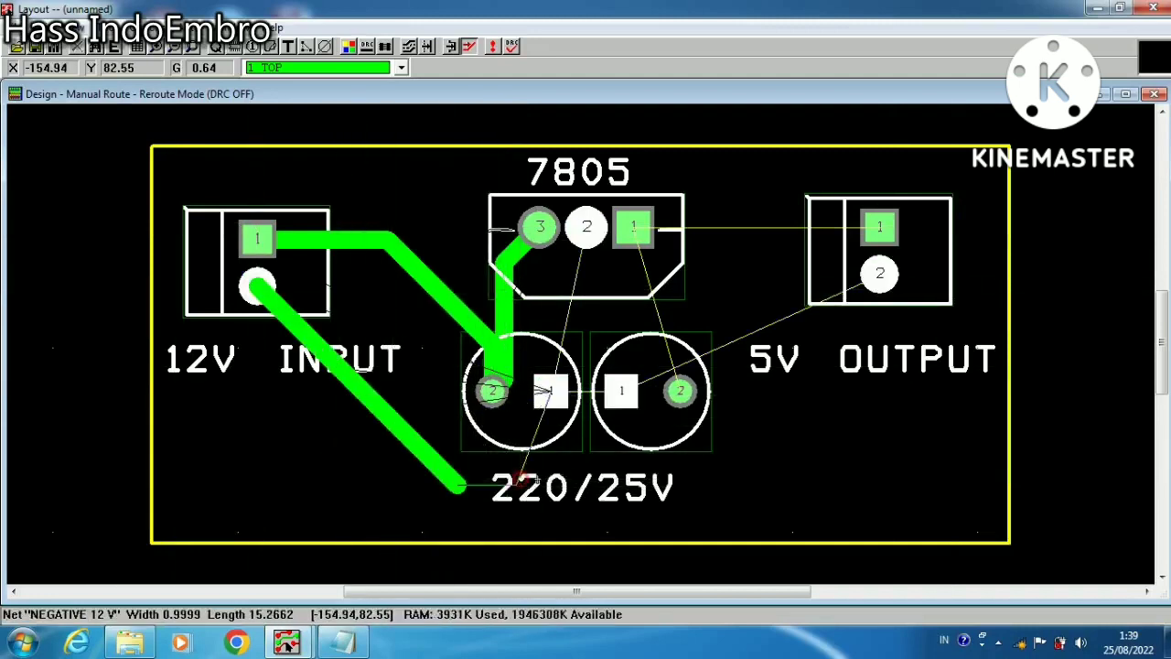
click(554, 392)
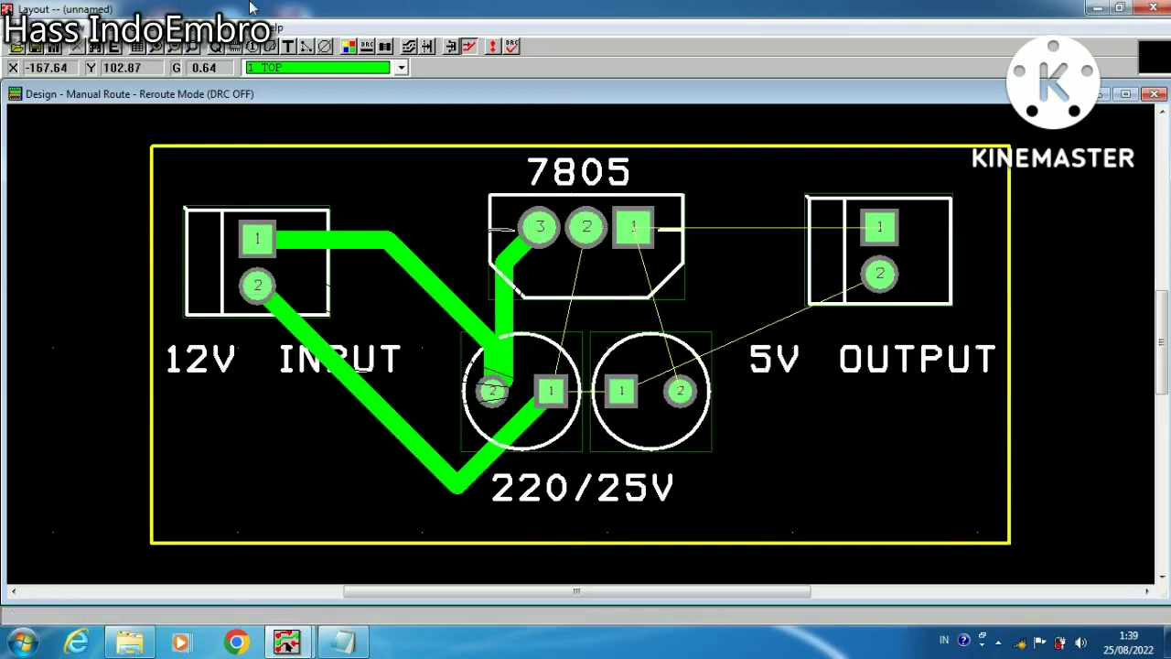
Unroute the whole board to remove the manually drawn tracks
click(386, 46)
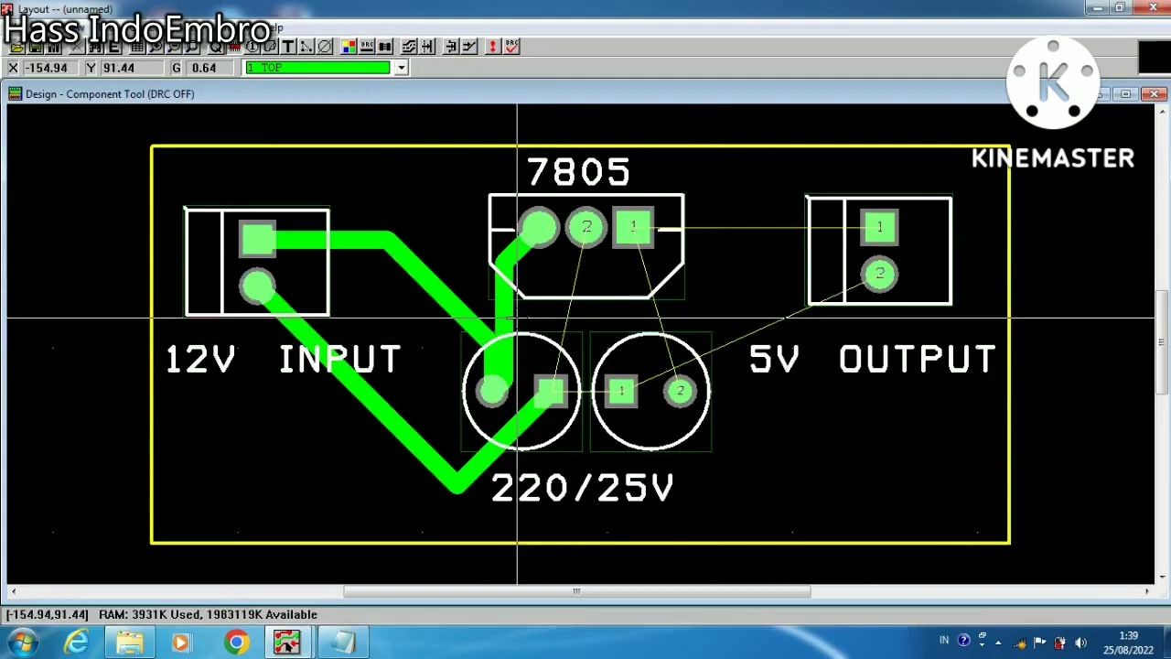
click(189, 28)
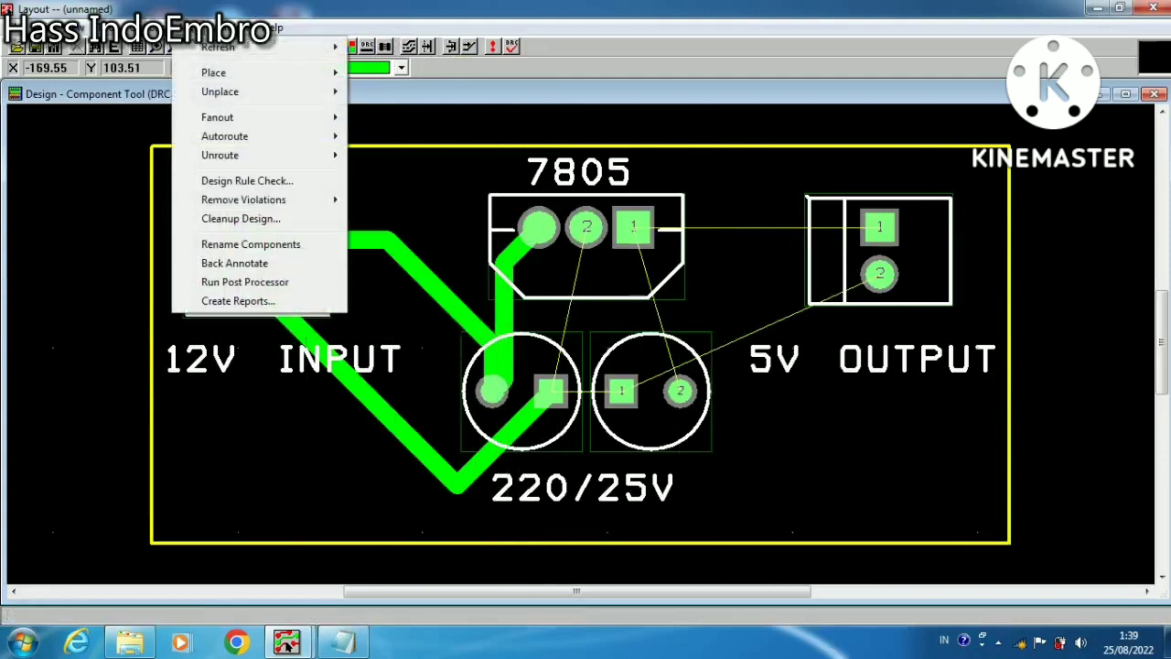
mouse_move(220, 158)
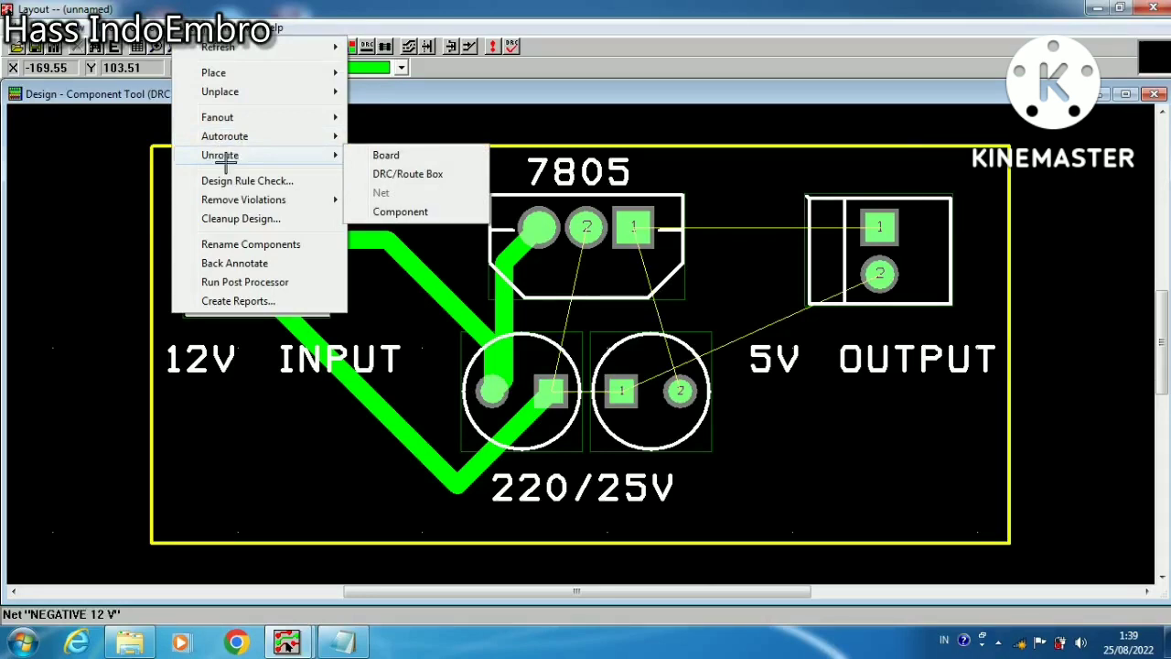
click(377, 155)
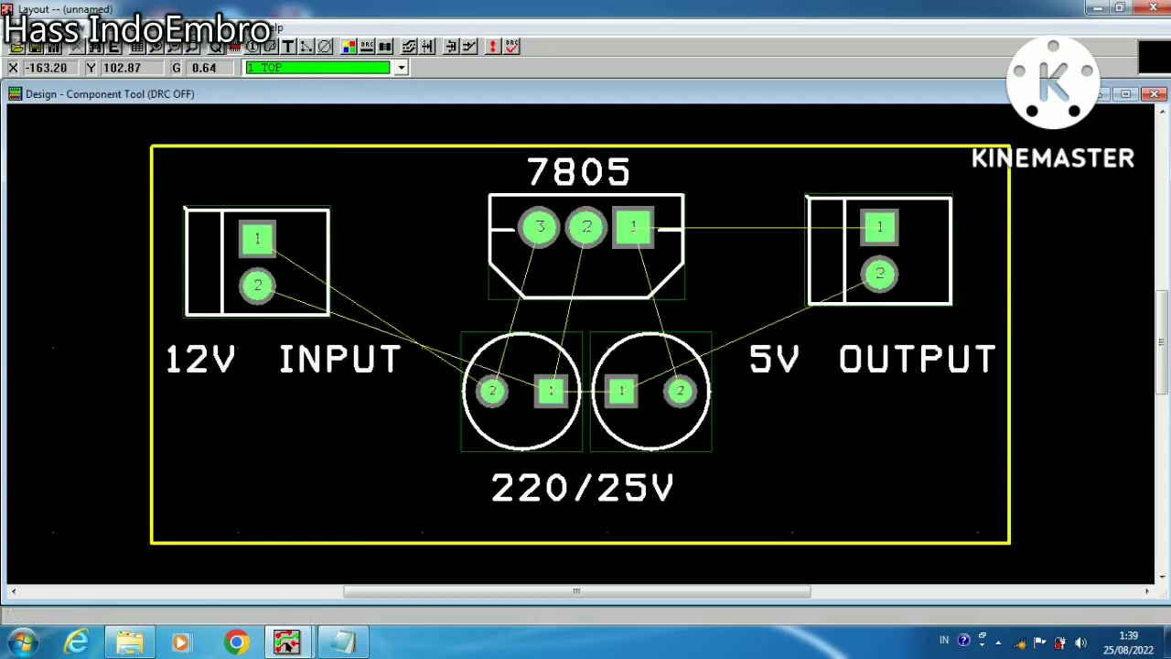
Turn on Reconnect mode for the board's connection lines
click(187, 28)
mouse_move(238, 44)
click(430, 61)
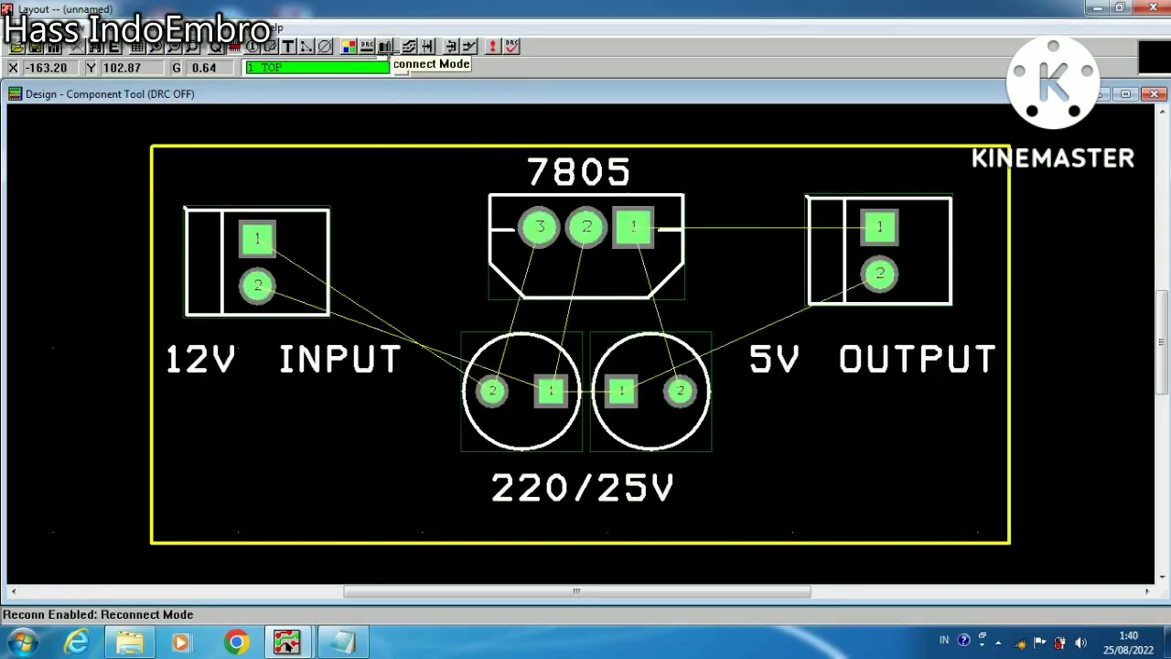
Autoroute the whole board
click(188, 27)
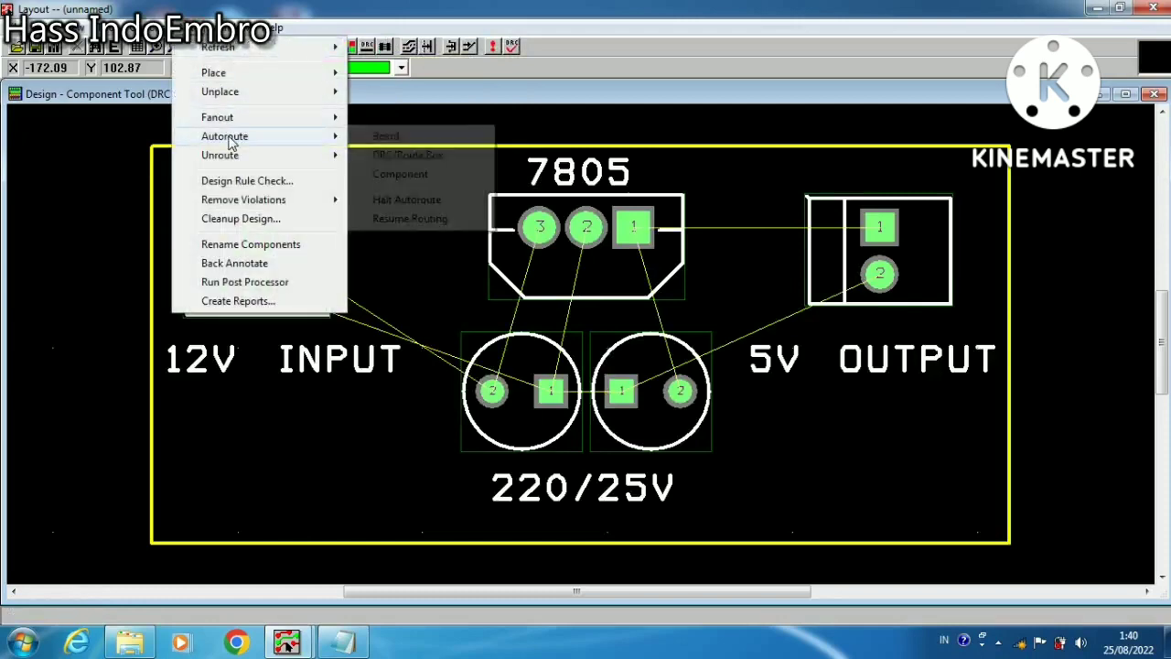
click(380, 136)
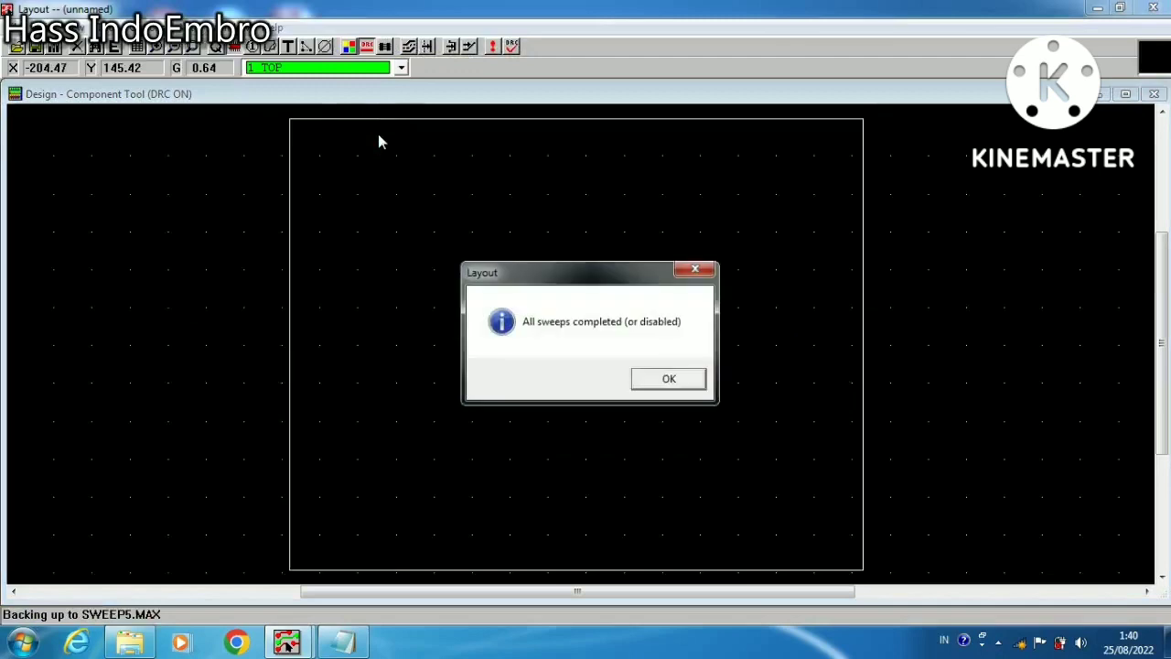
click(675, 378)
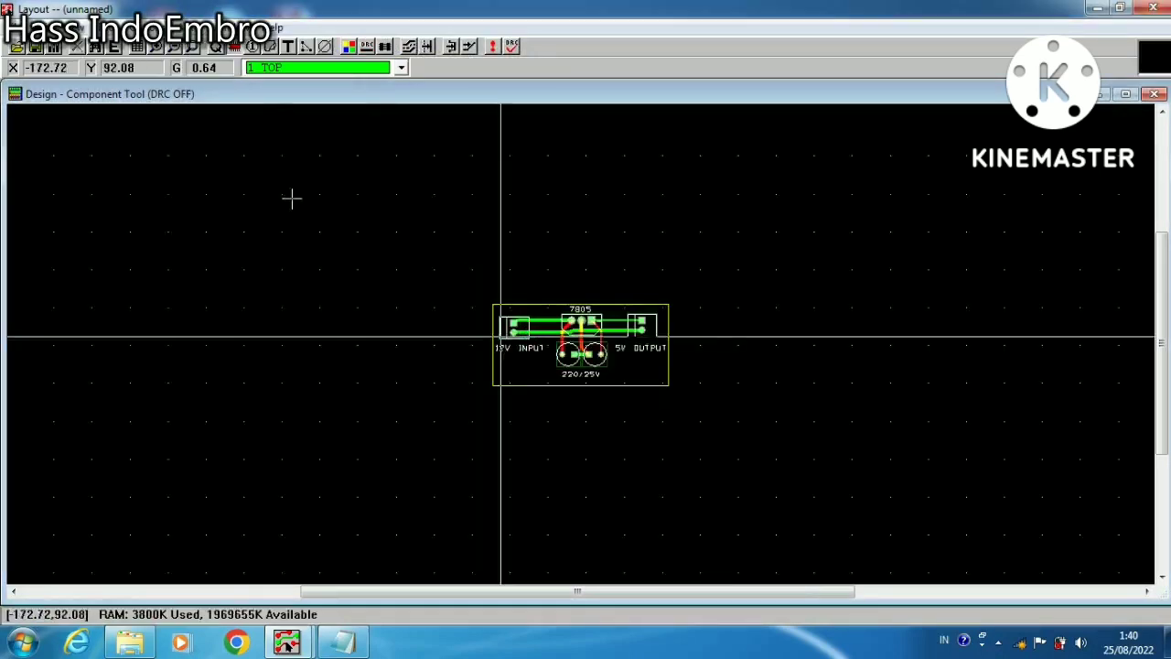
Reroute the POSITIVE 12V track from pin 1 of the 12V INPUT connector along a raised path near the board's upper edge to pin 3 of the 7805
click(156, 53)
drag(476, 287, 679, 395)
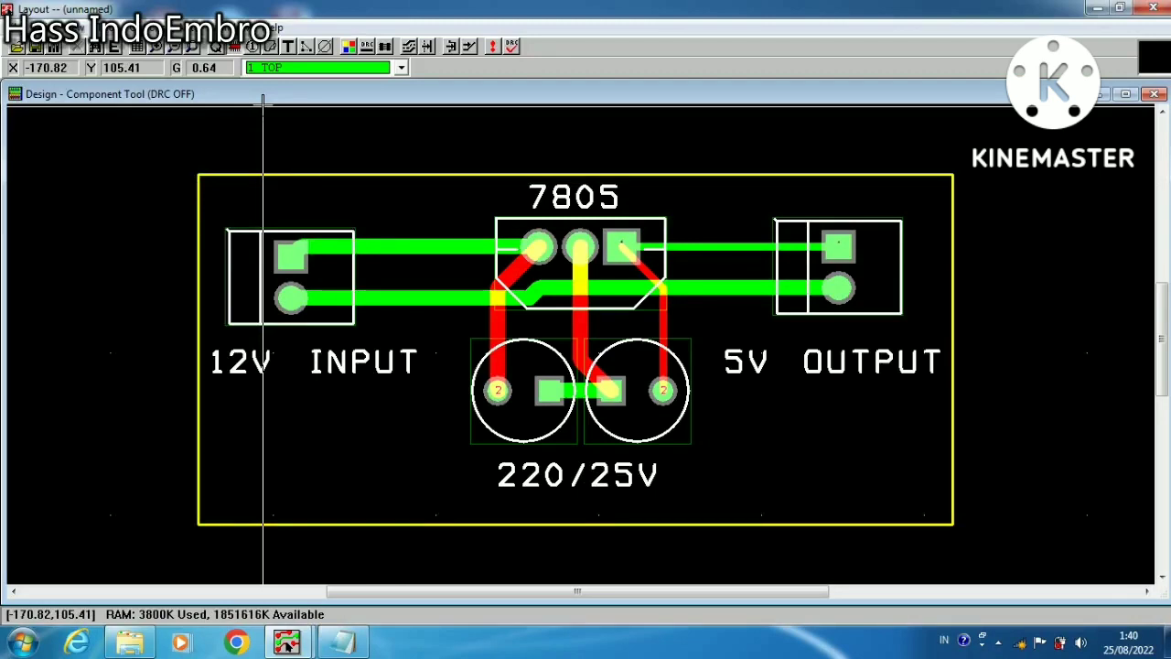
click(467, 47)
click(330, 247)
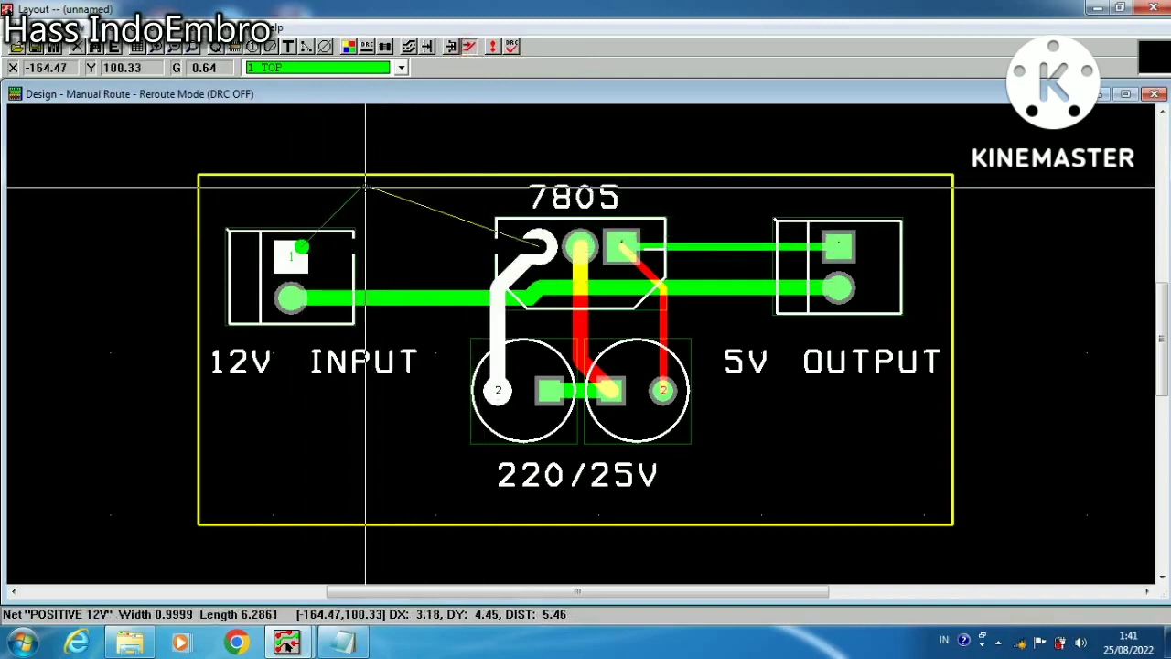
click(365, 187)
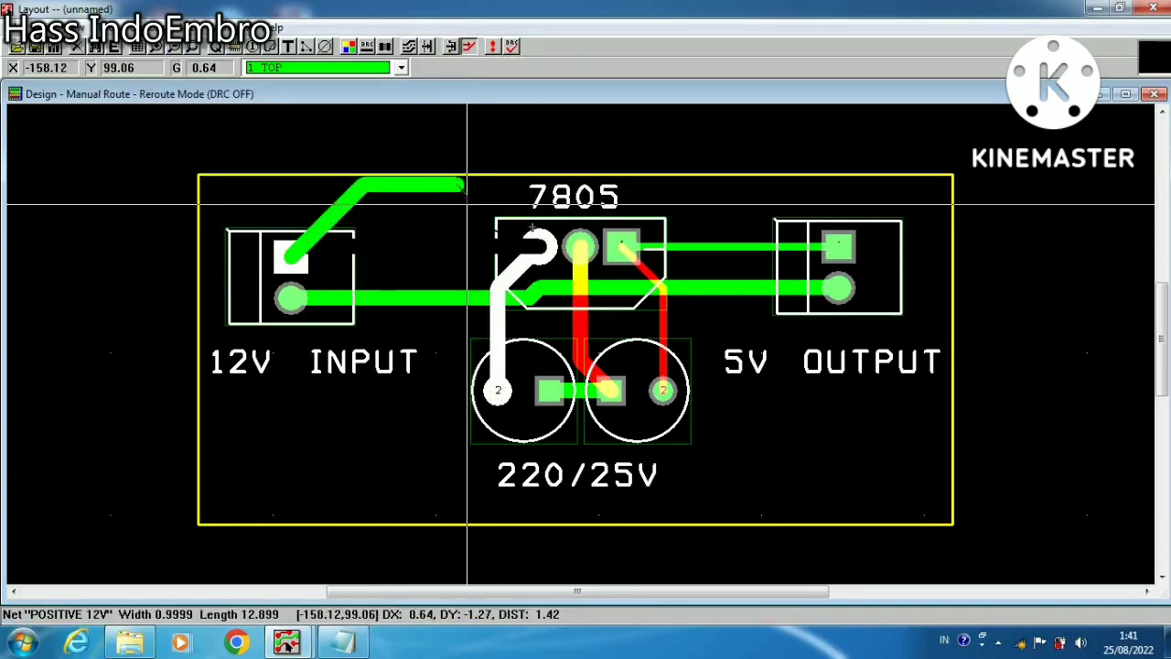
click(540, 247)
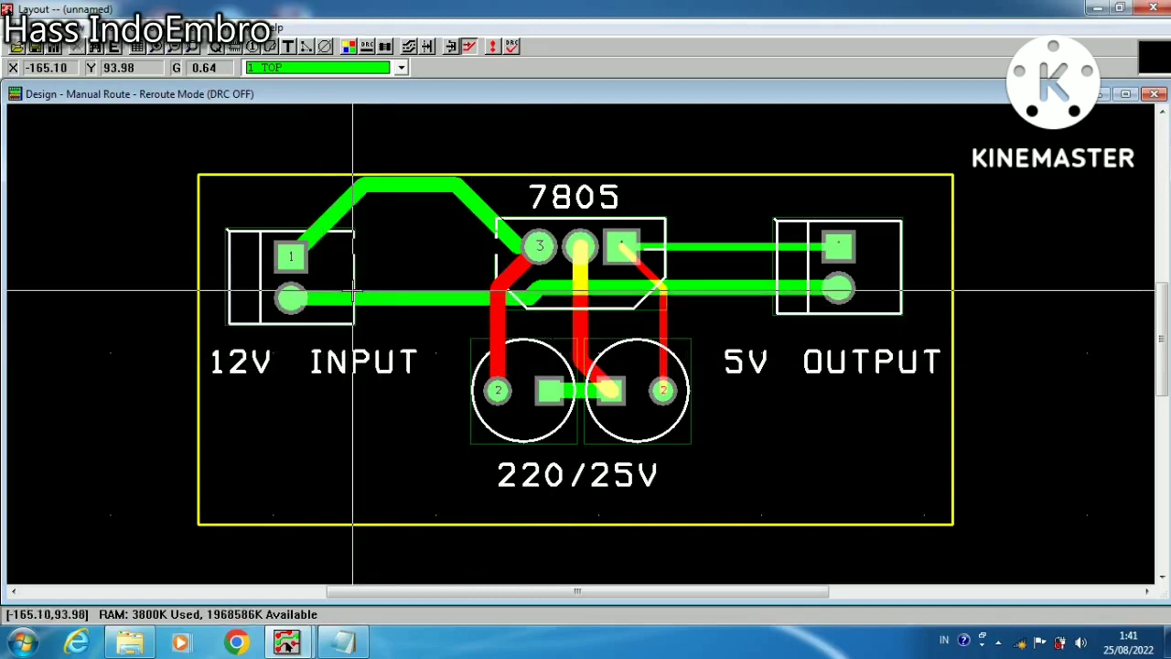
Save the board to the Desktop as TES in the Board (*.max) format
click(193, 47)
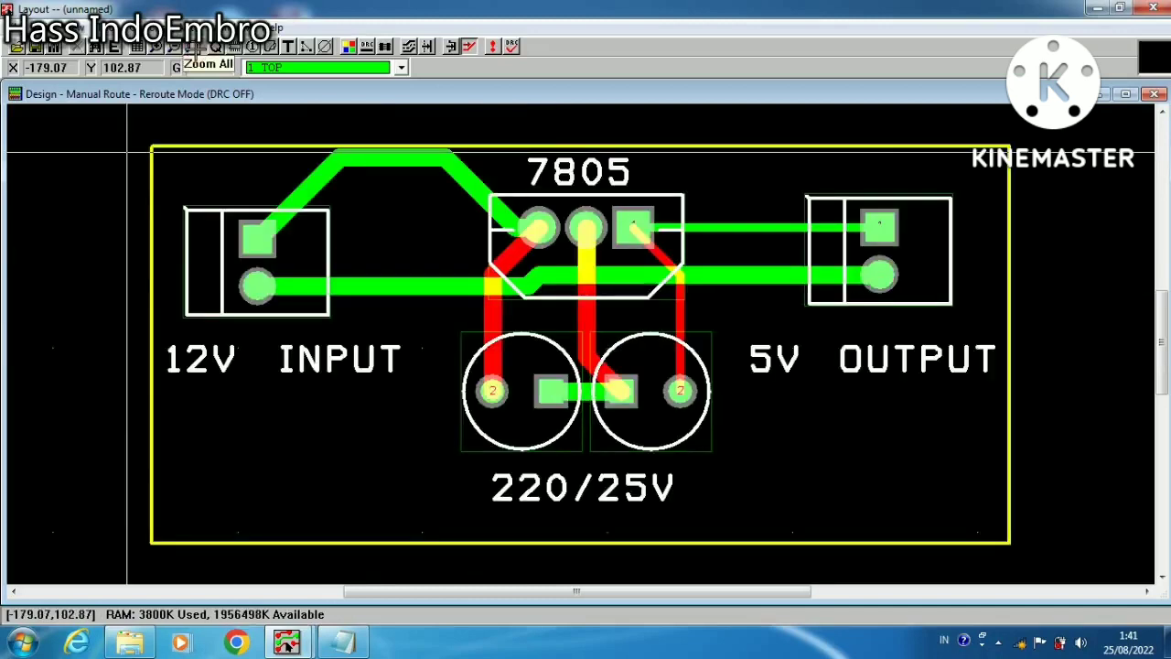
click(205, 28)
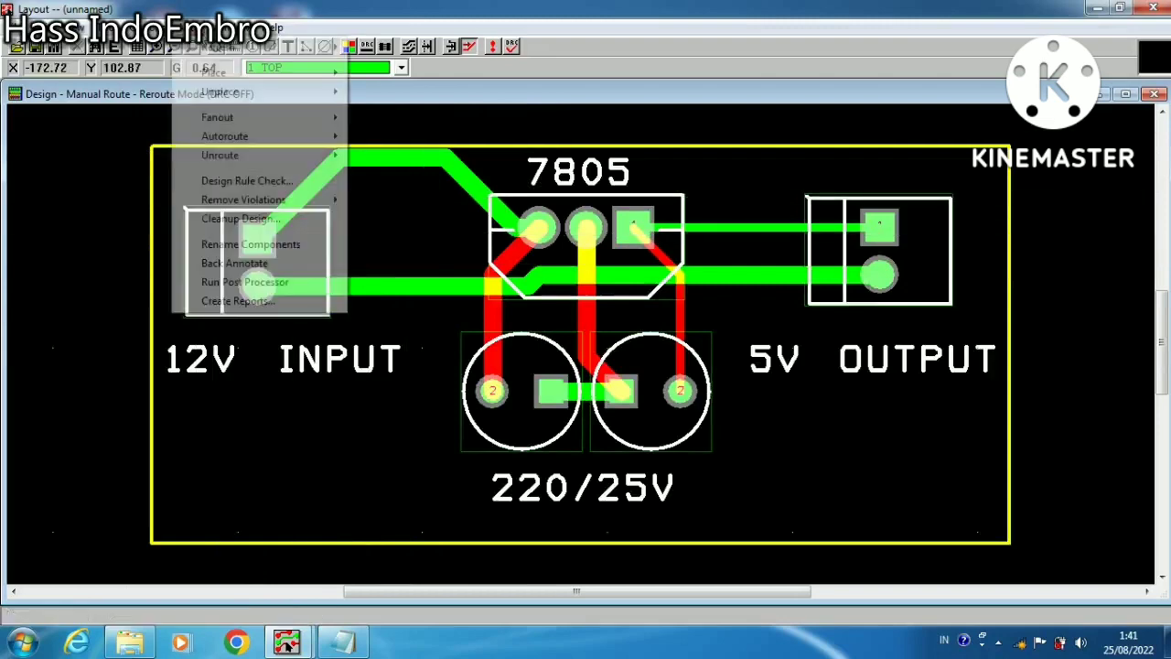
mouse_move(15, 28)
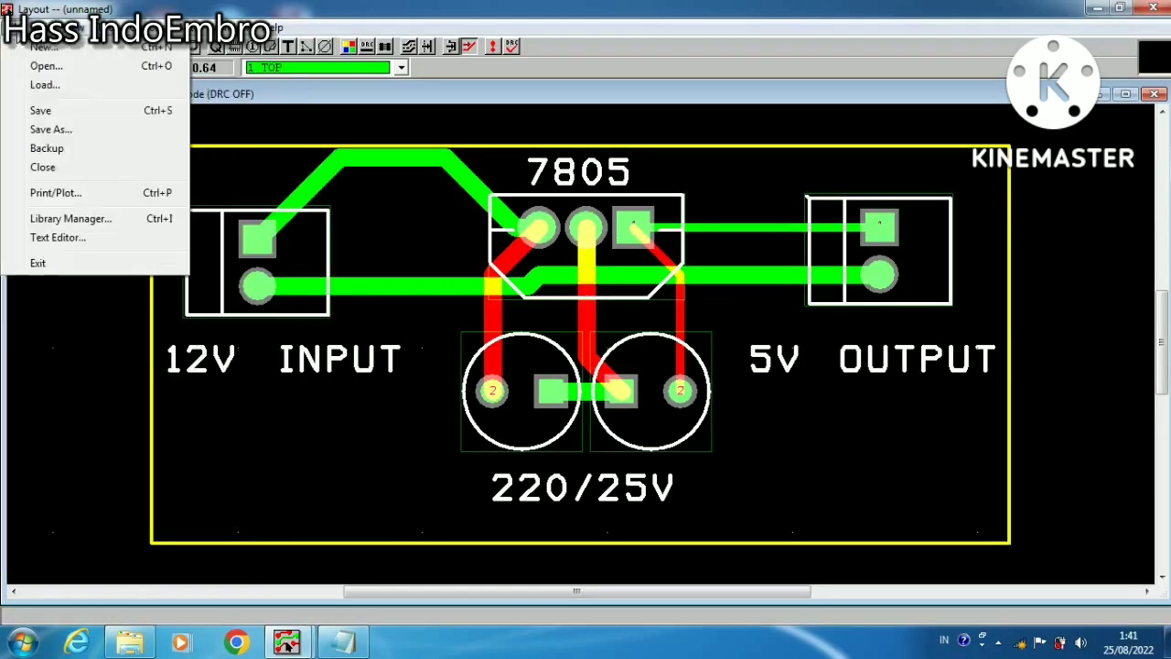
click(50, 129)
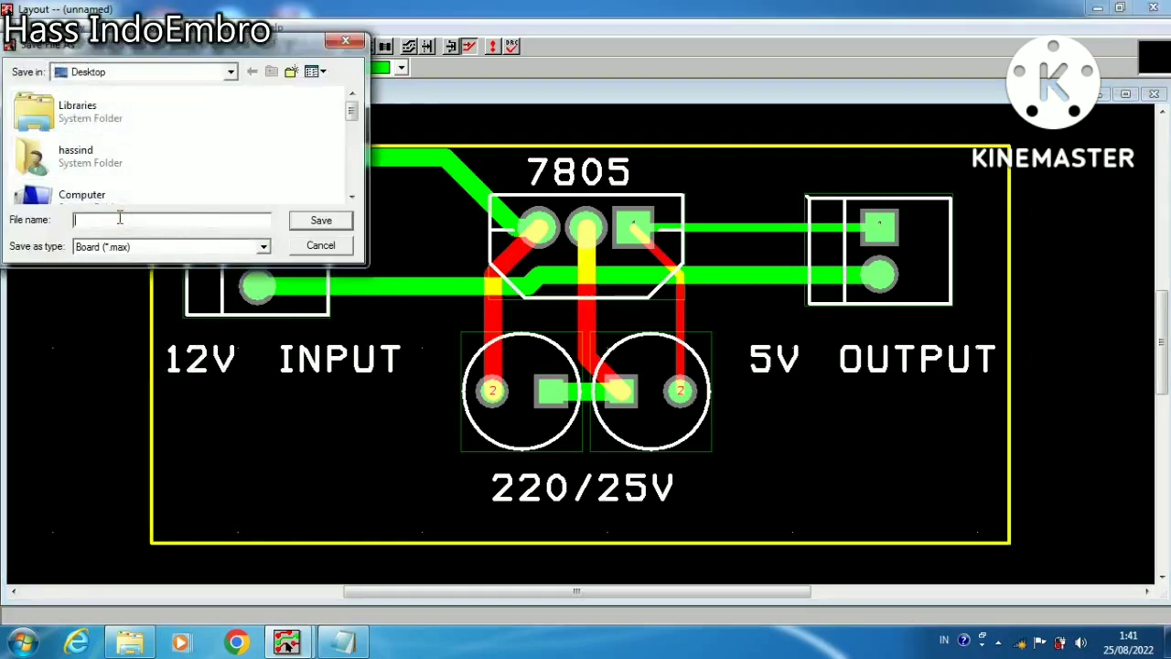
text(TES)
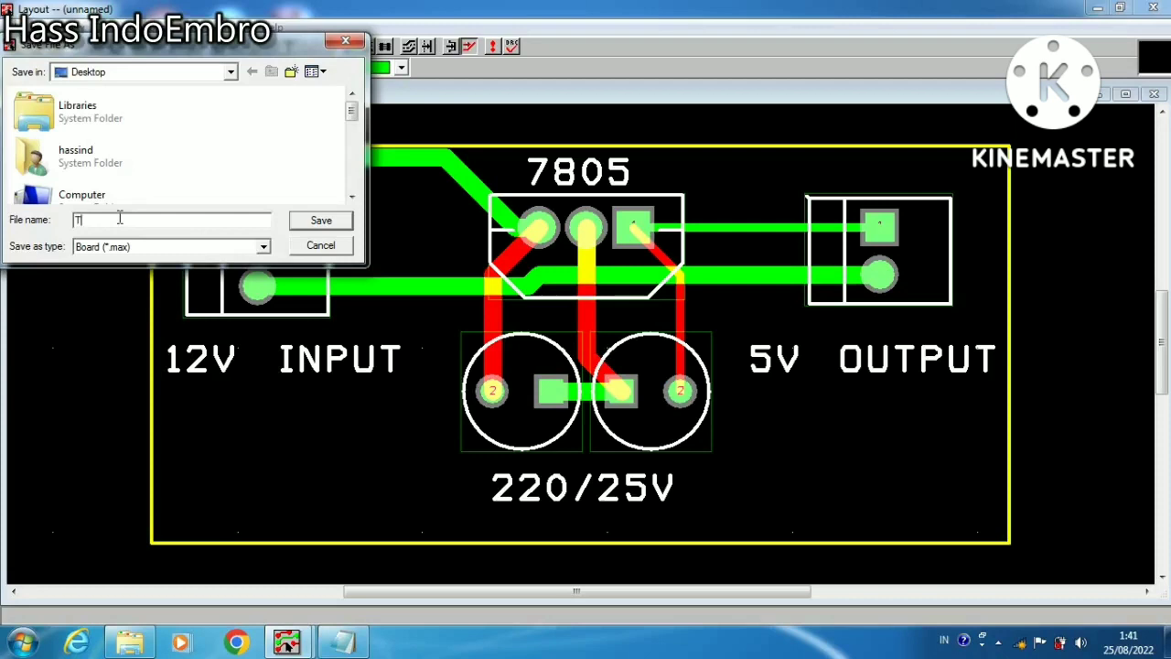
click(315, 221)
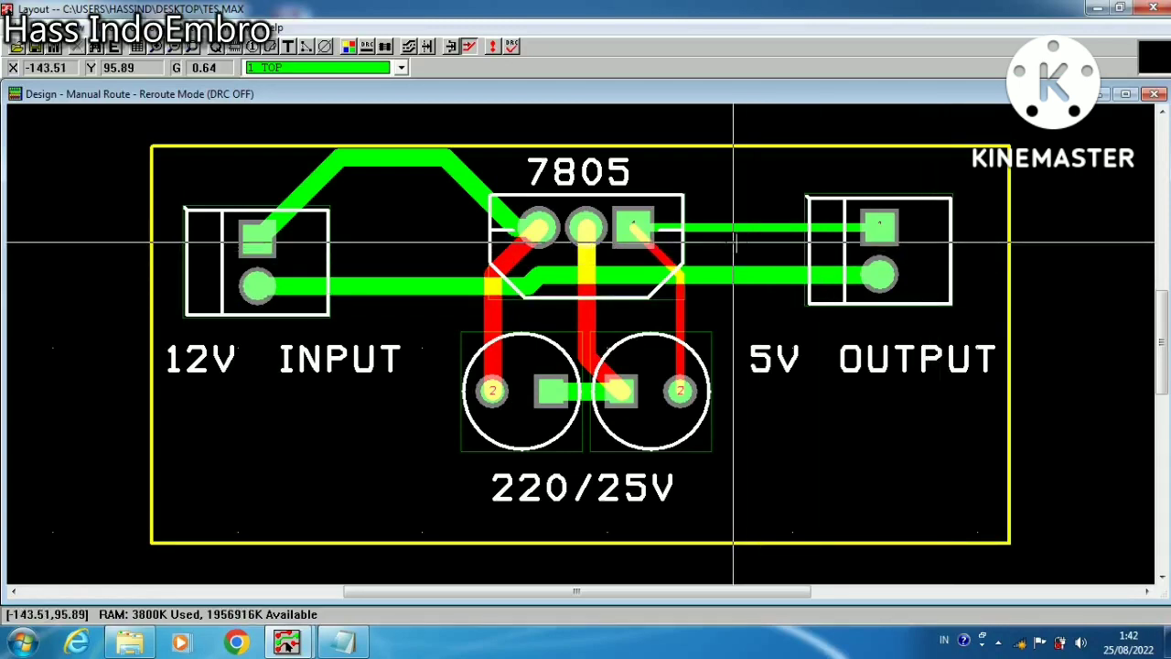
Dismiss the Windows color scheme prompt without choosing any of its options
click(216, 46)
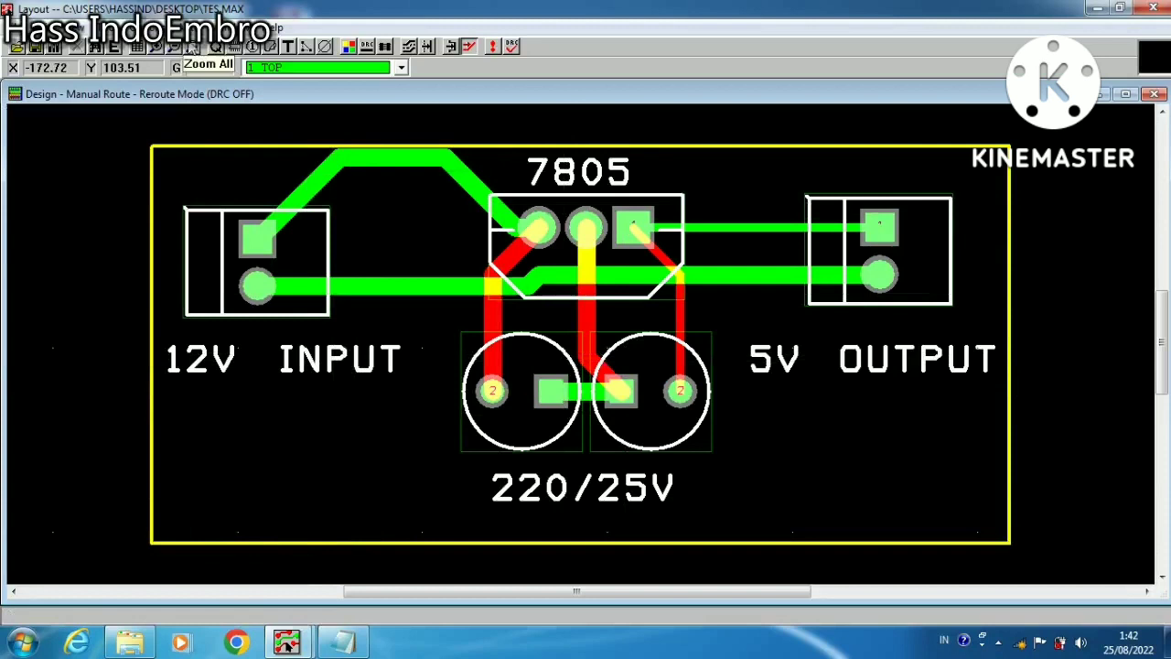
click(192, 48)
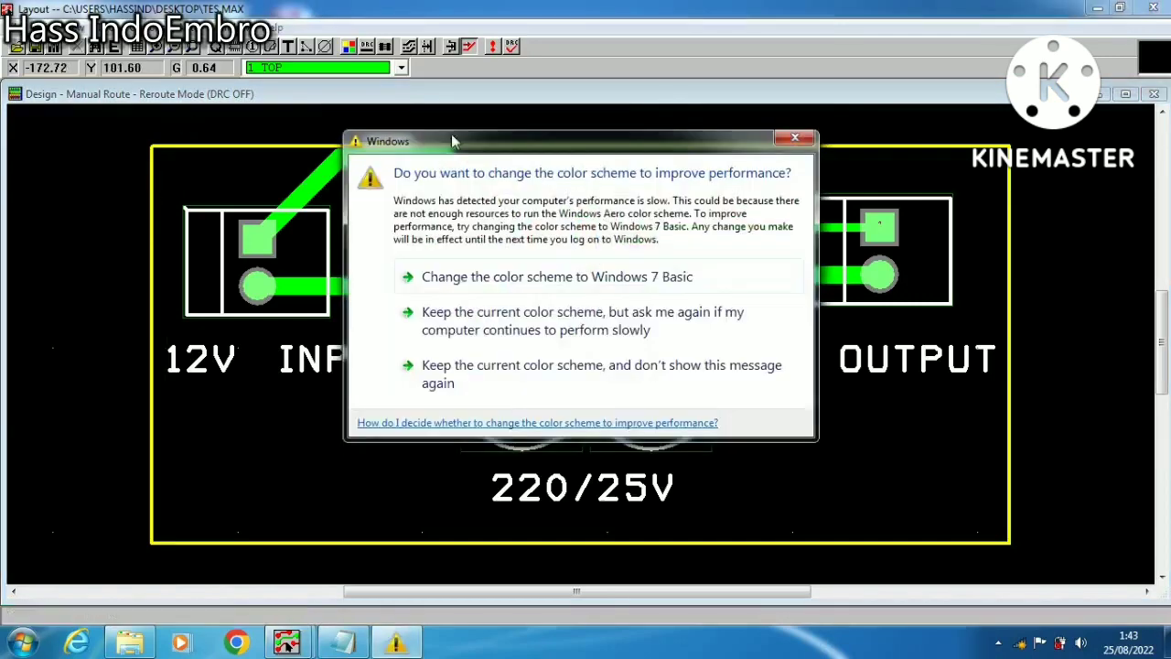
click(805, 139)
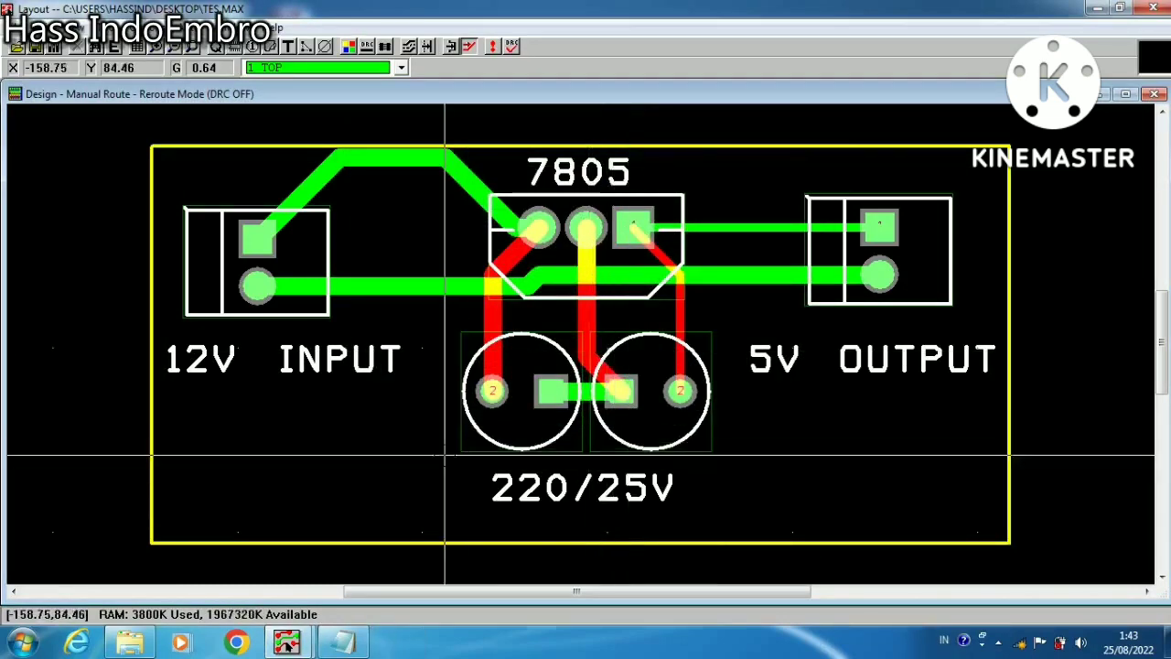
mouse_move(310, 648)
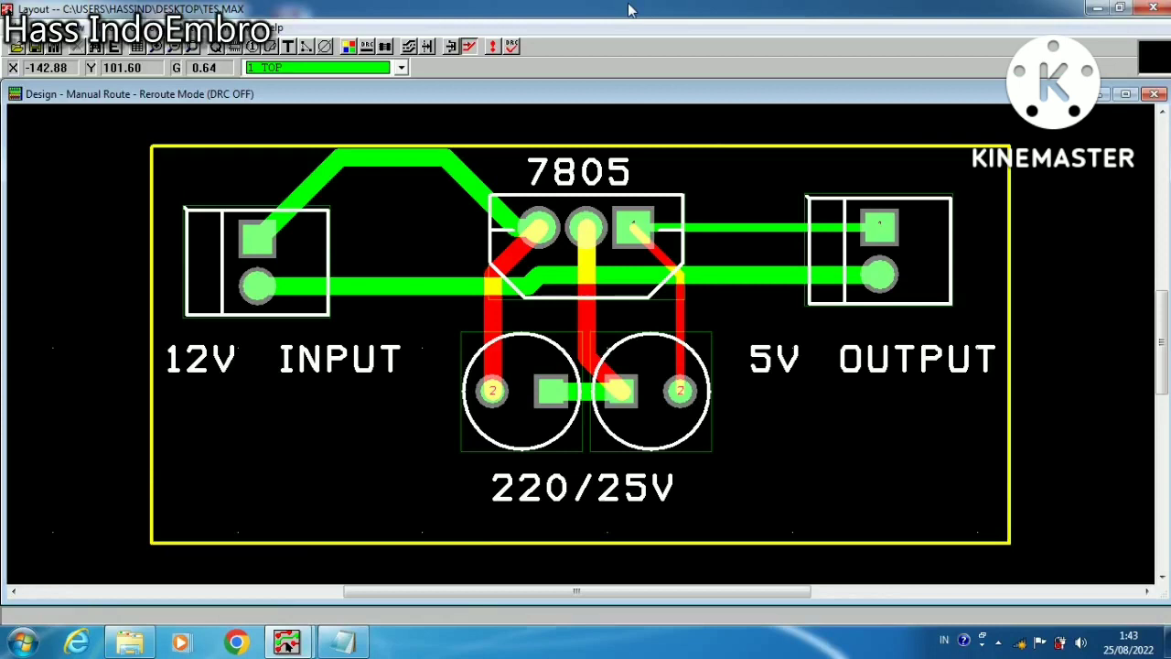
click(999, 642)
click(1024, 526)
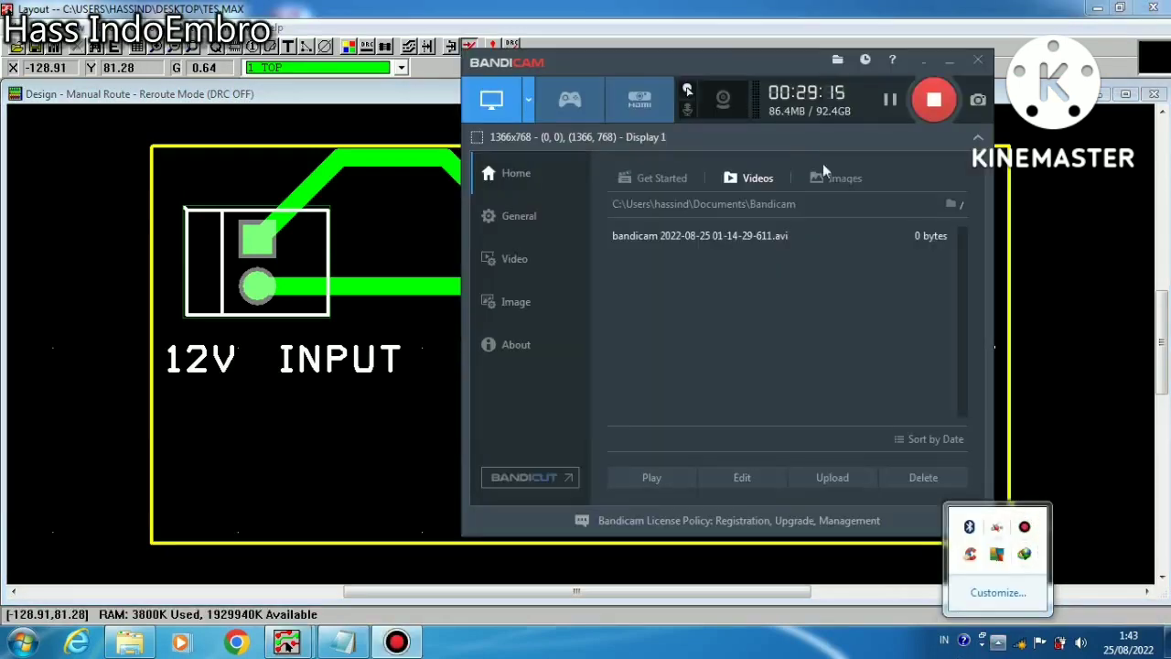